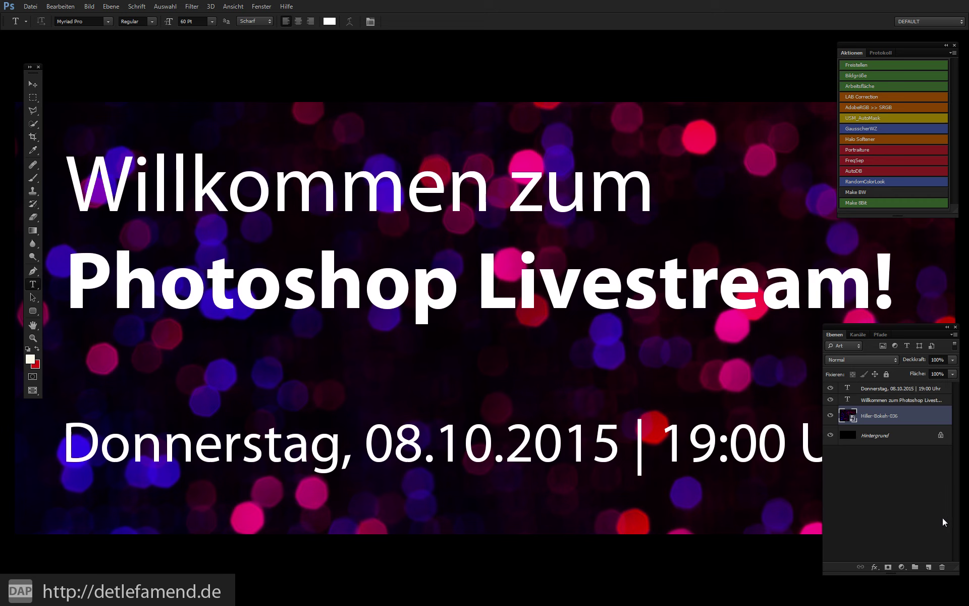
Step: Cycle screen modes to Full Screen Mode so the welcome.psd slide fills the screen
key("shift+f")
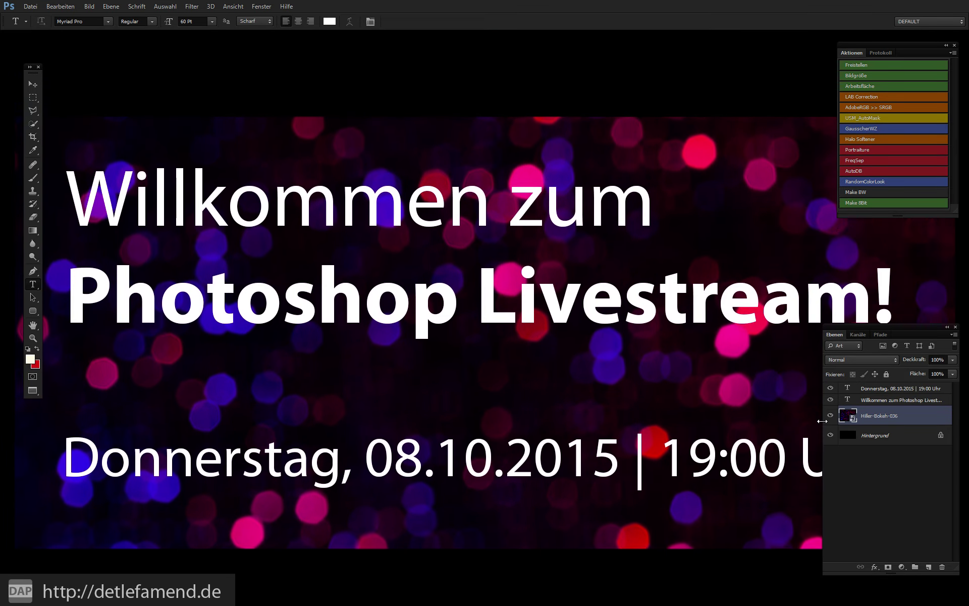
key("f")
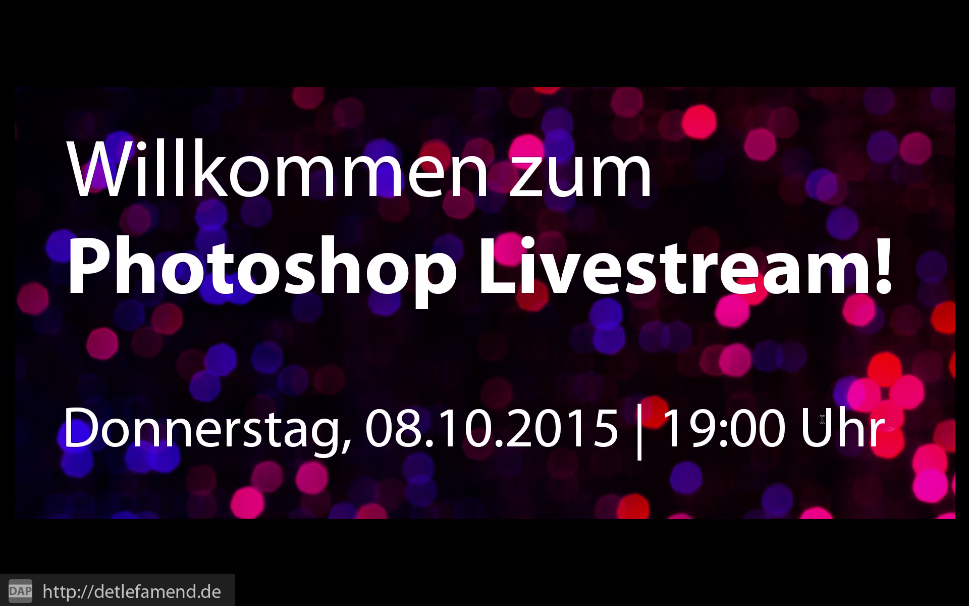
Step: Leave full screen, zoom out to fit the slide, move Firefox aside, and bring up the Bokeh-Hiller folder
key("f")
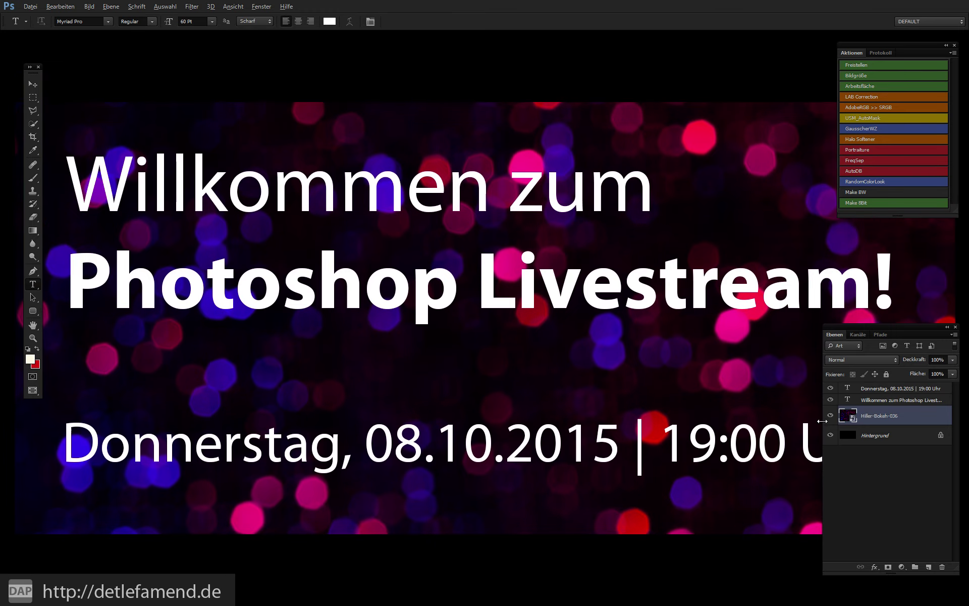
key("ctrl+minus")
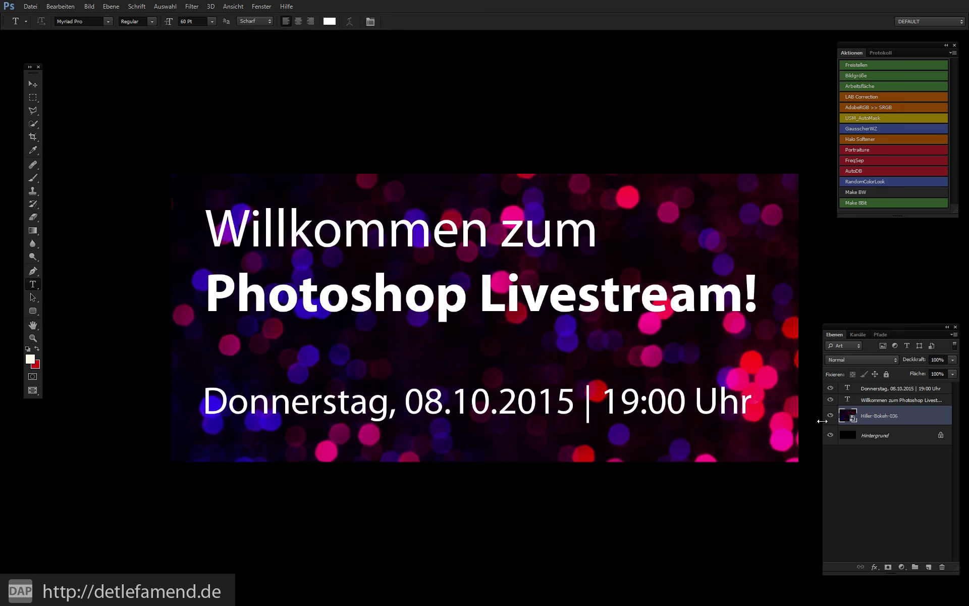
key("alt+Tab")
key("alt+Tab")
key("alt+Tab")
key("alt+Tab")
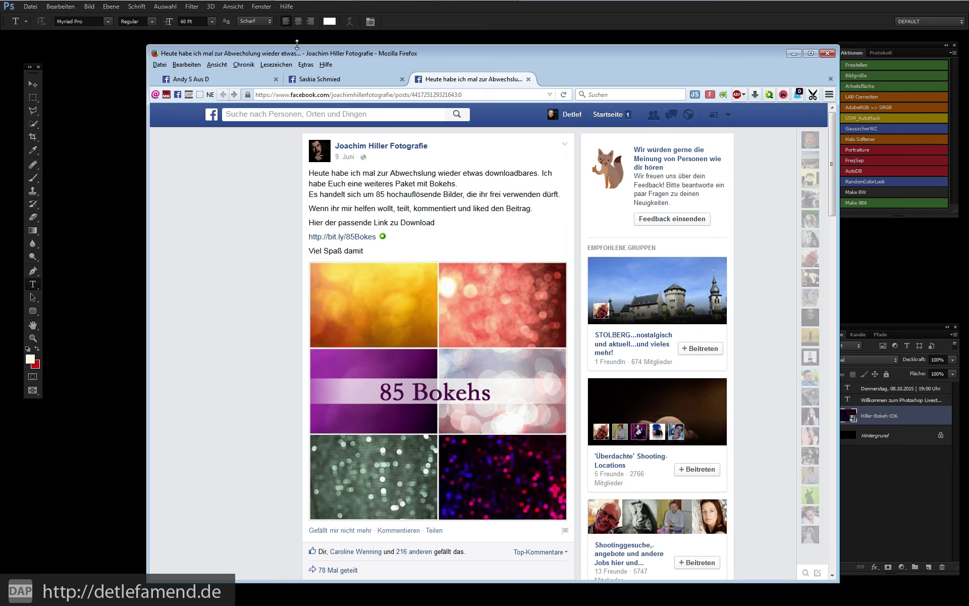
left_click_drag(289, 57, 610, 72)
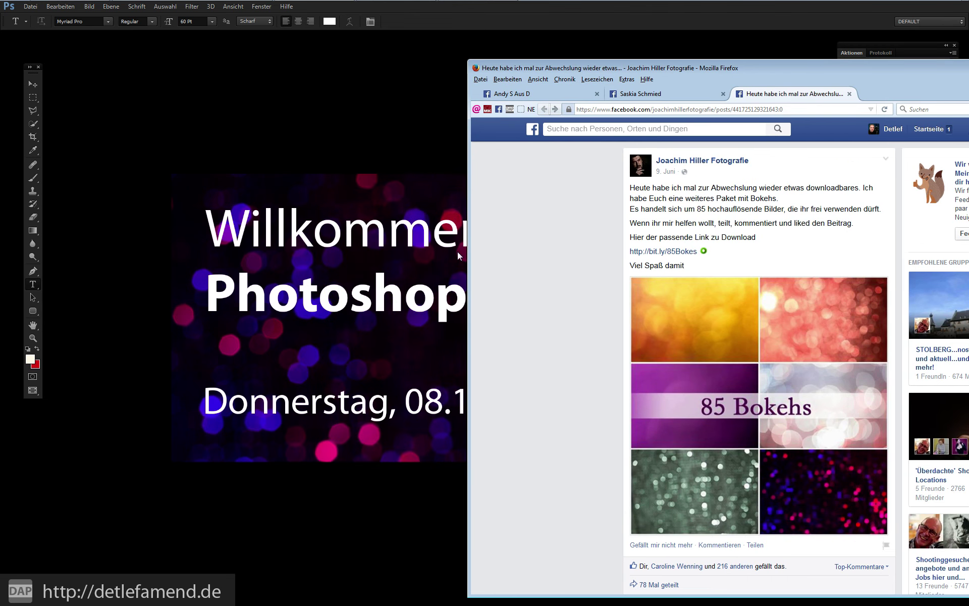
key("alt+Tab")
key("alt+Tab")
key("alt+Tab")
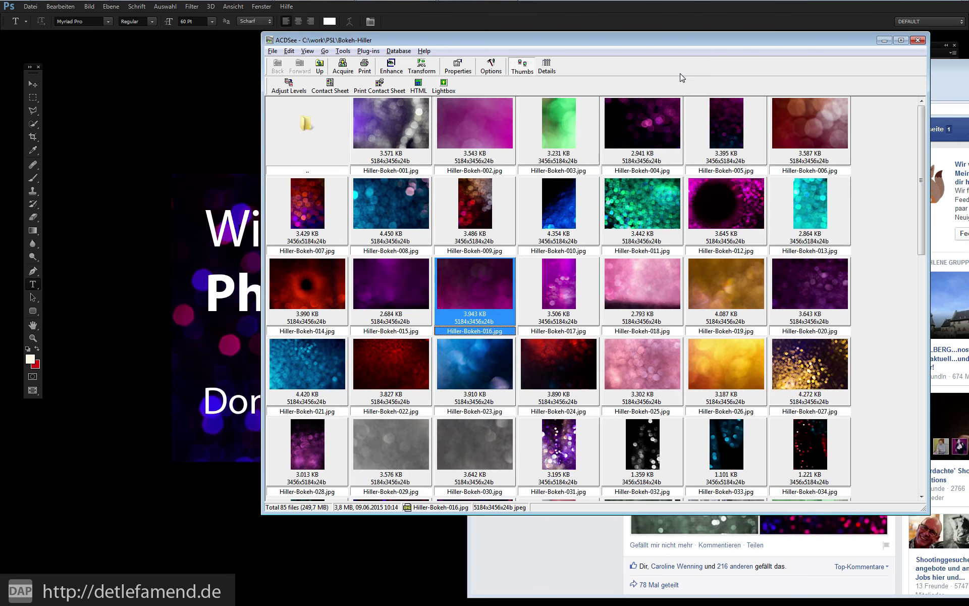
Step: Select Hiller-Bokeh-014 among the ACDSee bokeh thumbnails
left_click_drag(758, 37, 717, 54)
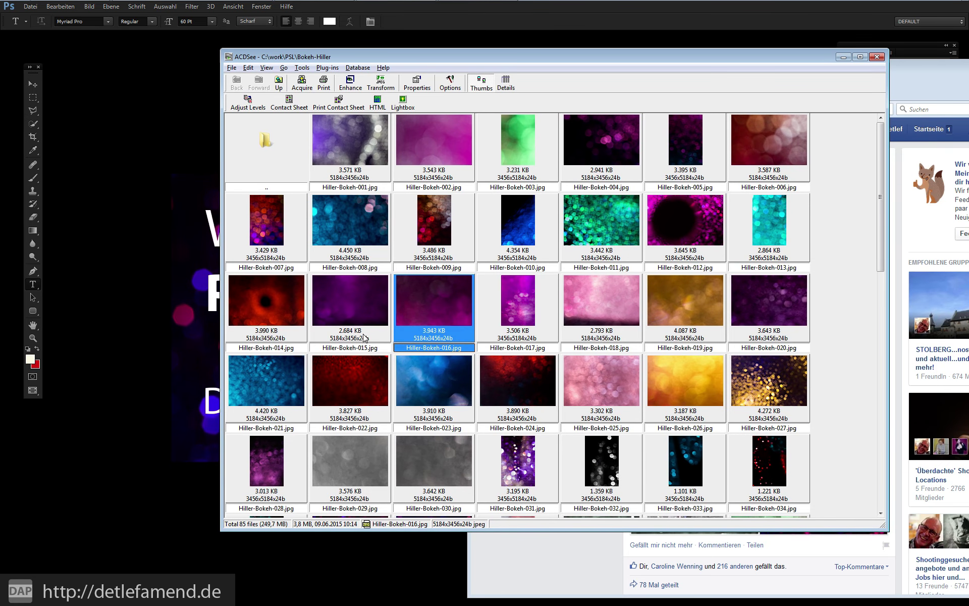
scroll(358, 340, "down", 3)
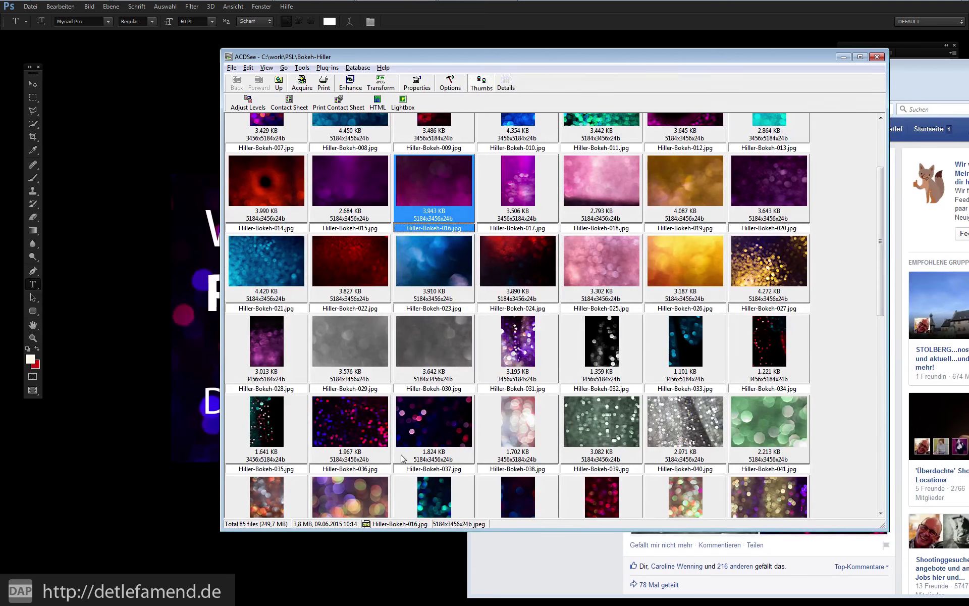
left_click(248, 261)
left_click(271, 180)
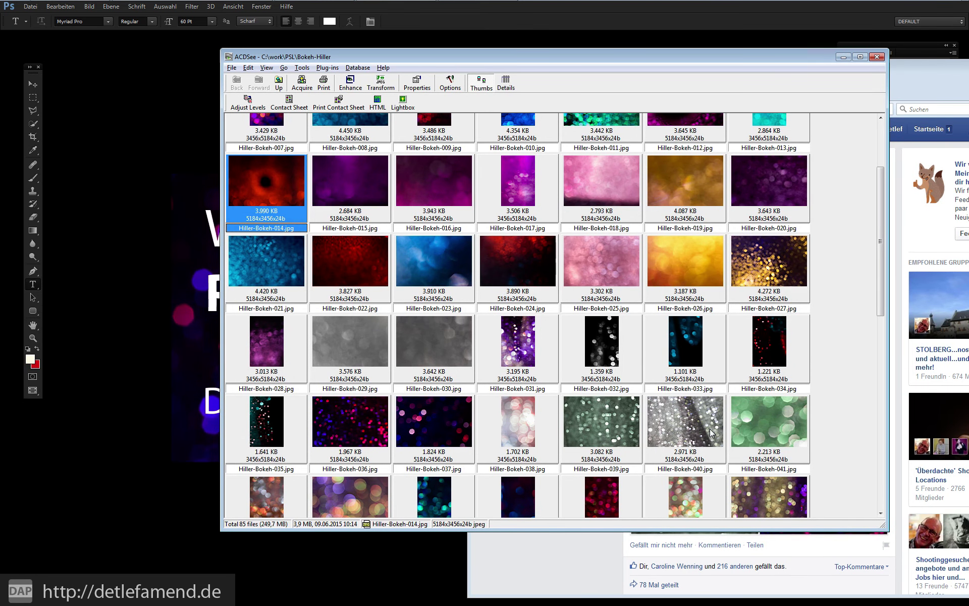
Step: Scroll further through the thumbnails, then bring the Facebook 85 Bokehs post in front
scroll(706, 428, "down", 3)
scroll(646, 393, "down", 3)
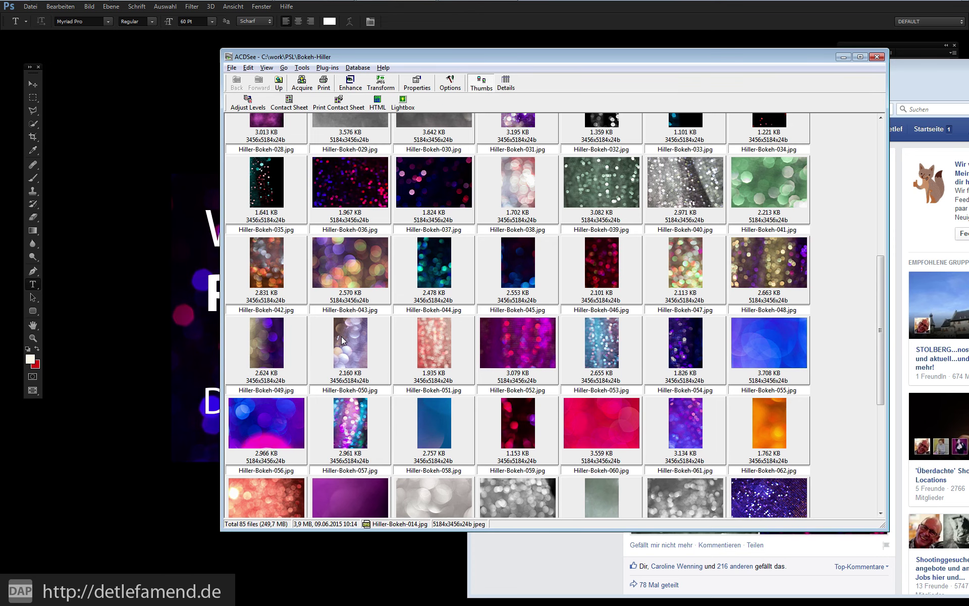
left_click_drag(912, 69, 679, 65)
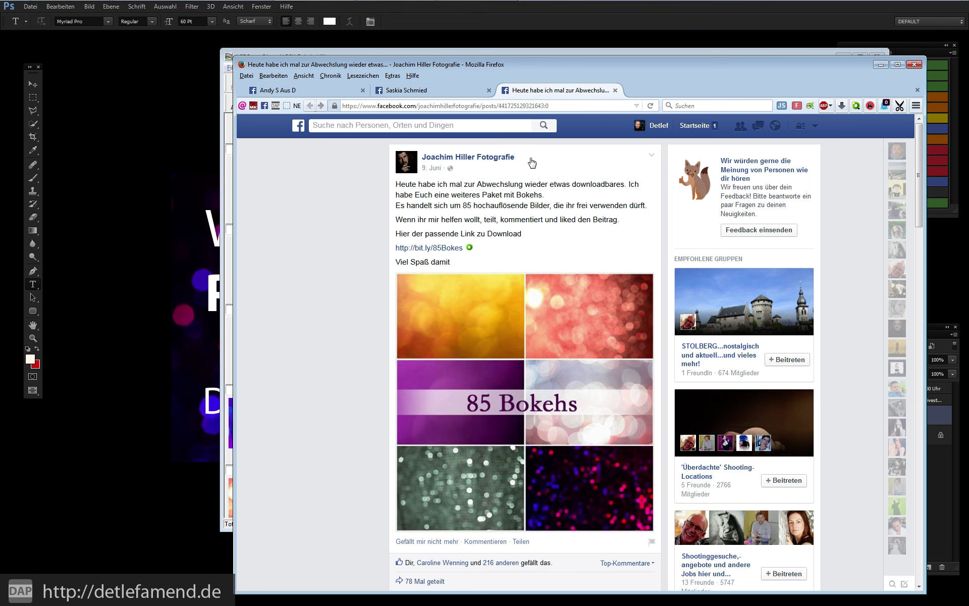
Step: Scroll through the 85 Bokehs post and lower Firefox so ACDSee peeks out above
scroll(368, 347, "down", 1)
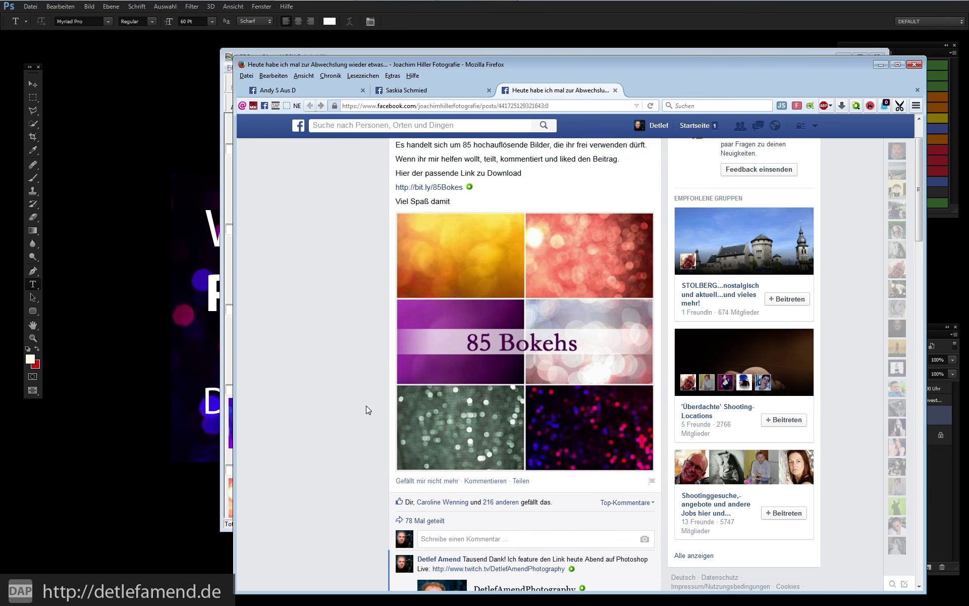
scroll(368, 410, "up", 2)
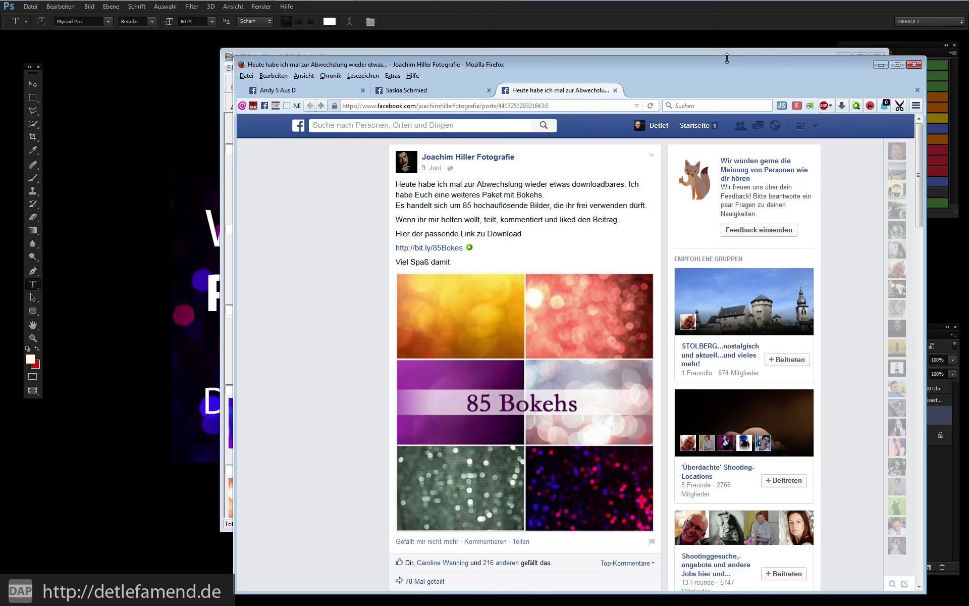
left_click_drag(727, 58, 727, 86)
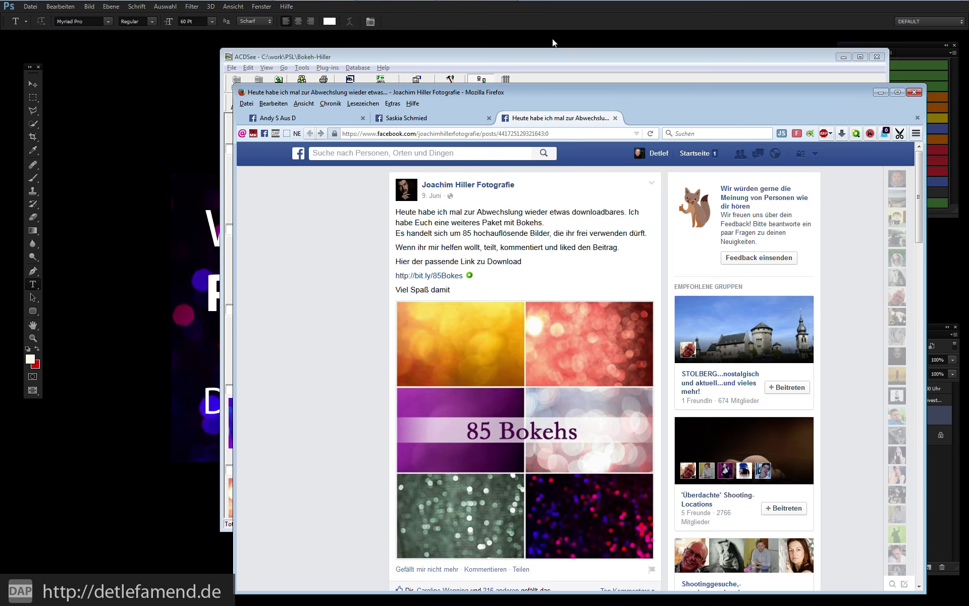
Step: Bring ACDSee forward, browse all 85 bokeh thumbnails and back, then close it
left_click_drag(548, 60, 476, 62)
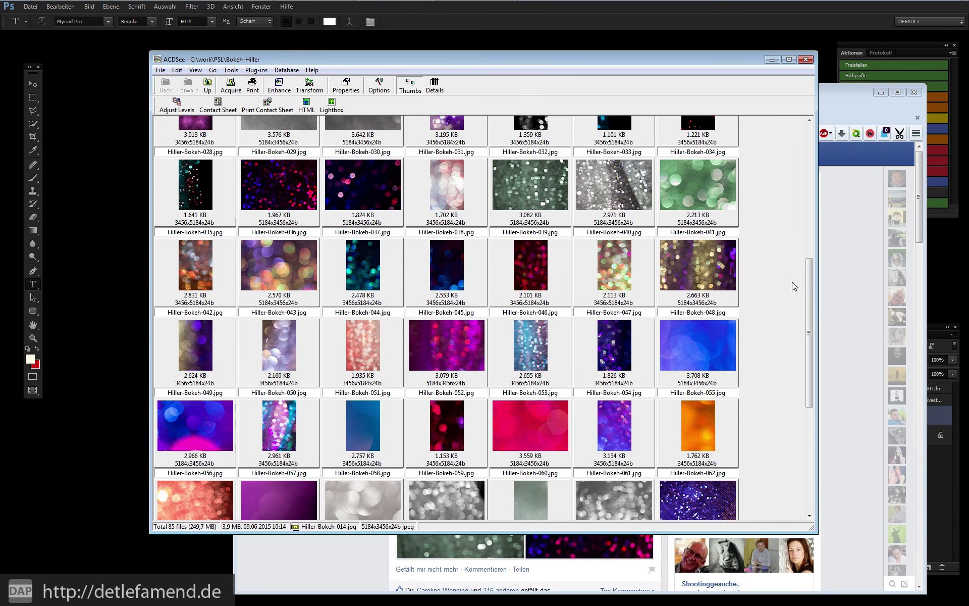
scroll(792, 285, "down", 2)
scroll(792, 285, "down", 3)
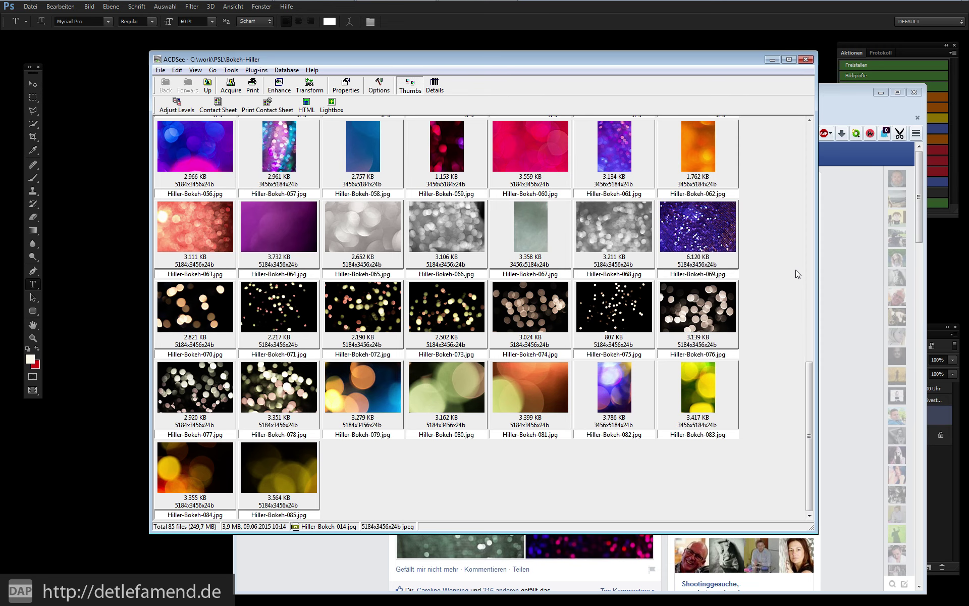
scroll(797, 274, "up", 5)
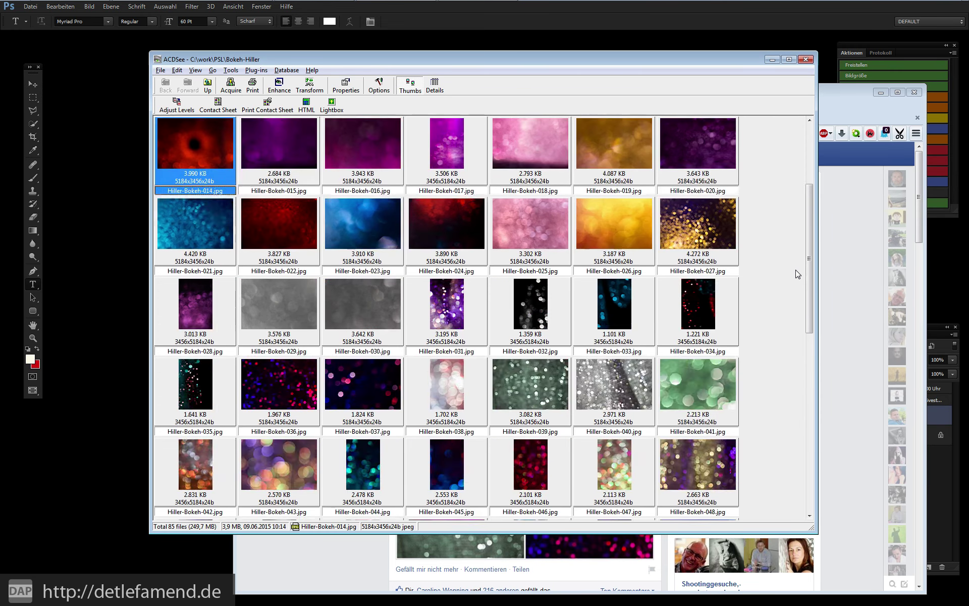
scroll(797, 274, "up", 5)
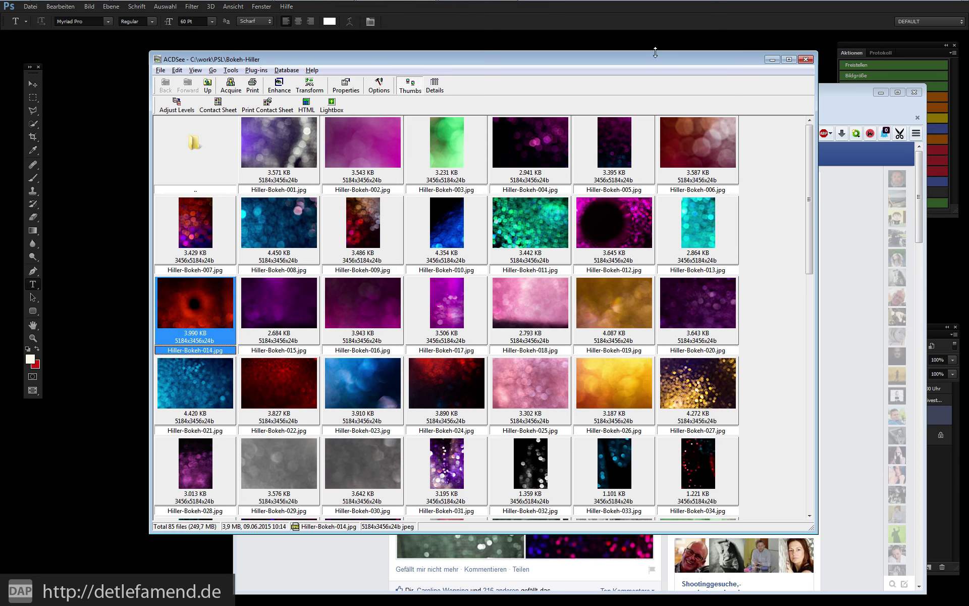
left_click_drag(655, 51, 655, 55)
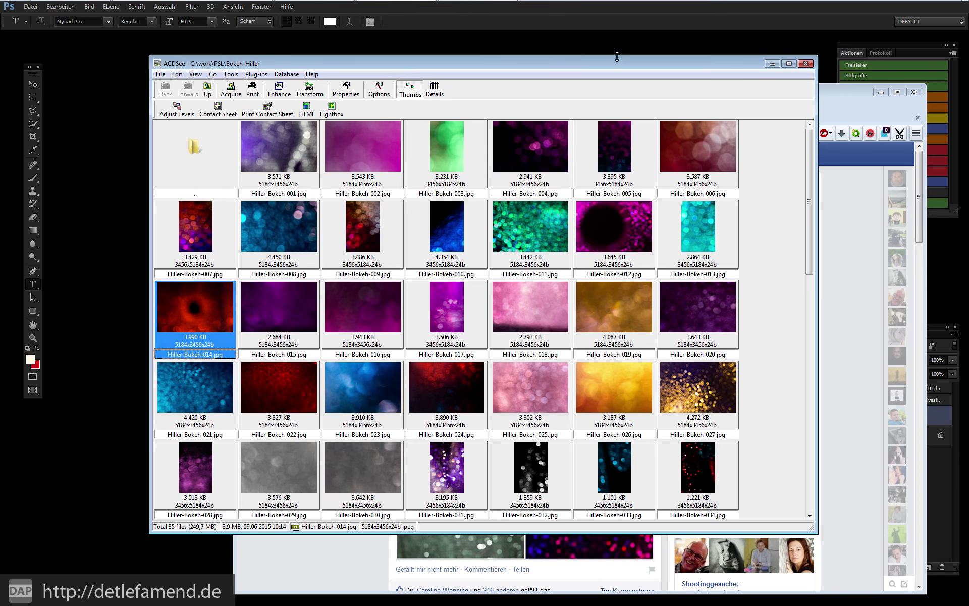
left_click(806, 65)
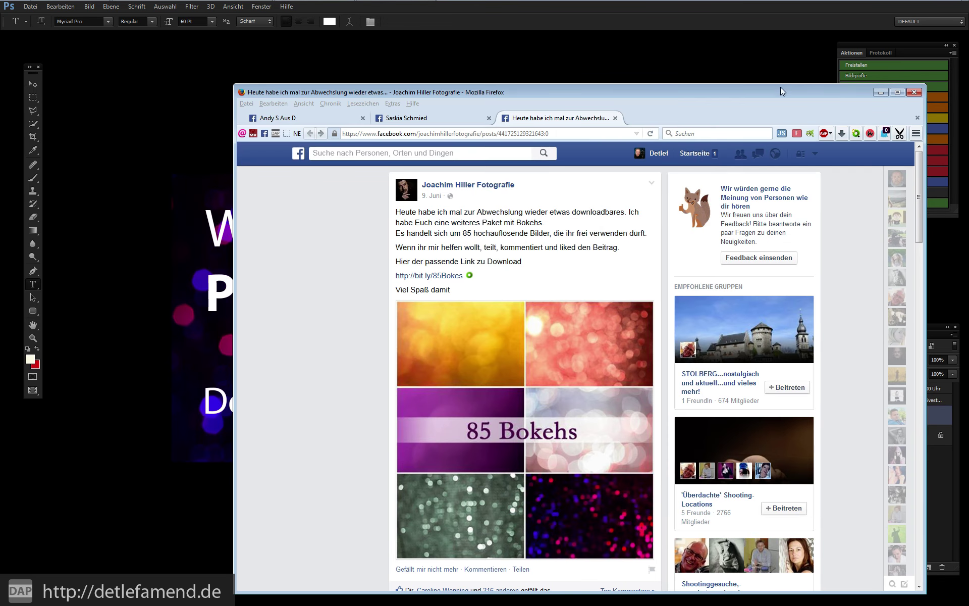
Step: Show the photographer friend's Facebook profile and highlight 'zeiten auf TFP' in his latest post
left_click_drag(779, 91, 745, 86)
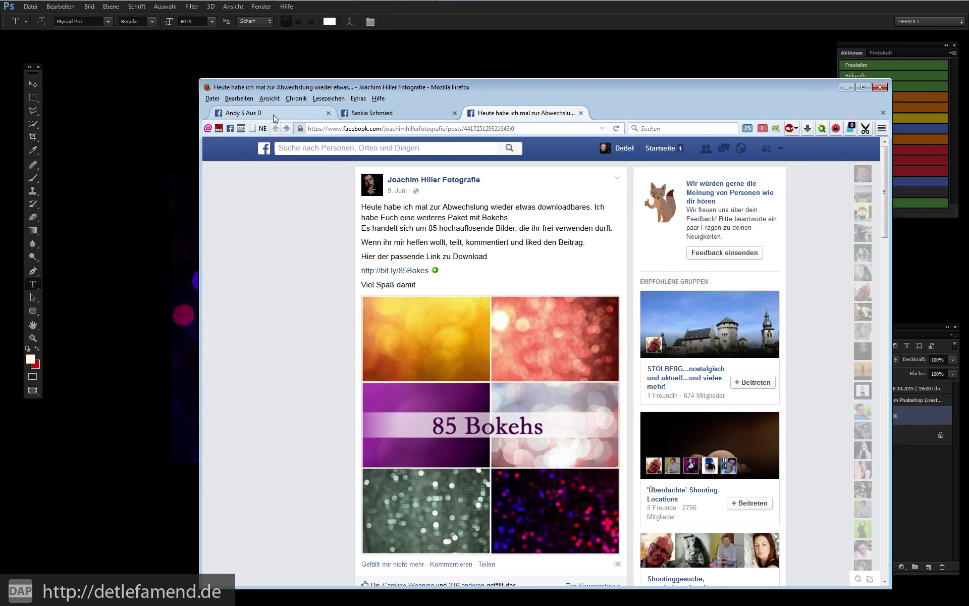
key("ctrl+Tab")
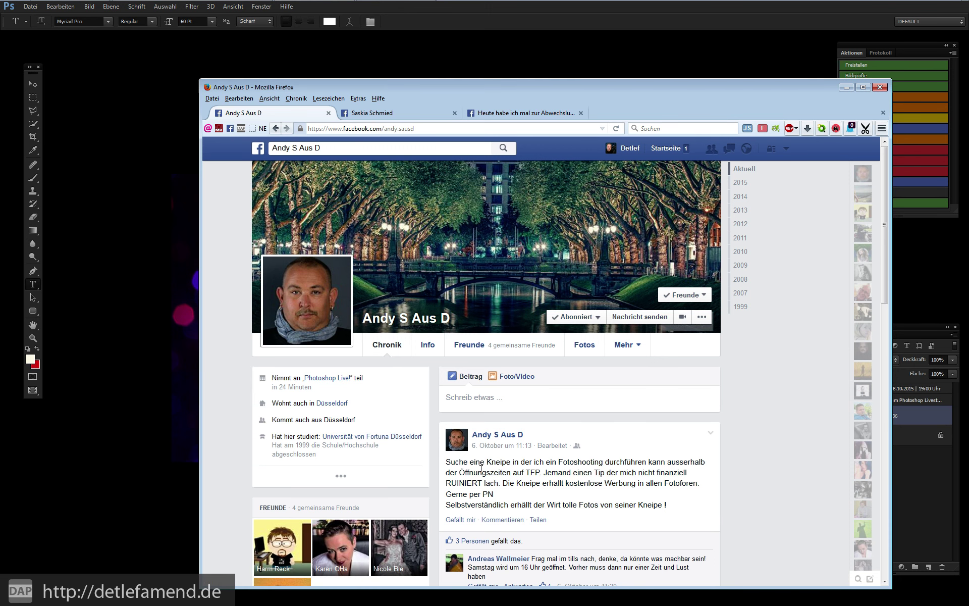
left_click_drag(489, 471, 547, 473)
Step: Open the model's profile, find her black-dress waterfront photo post, then switch to the andy folder
left_click(394, 113)
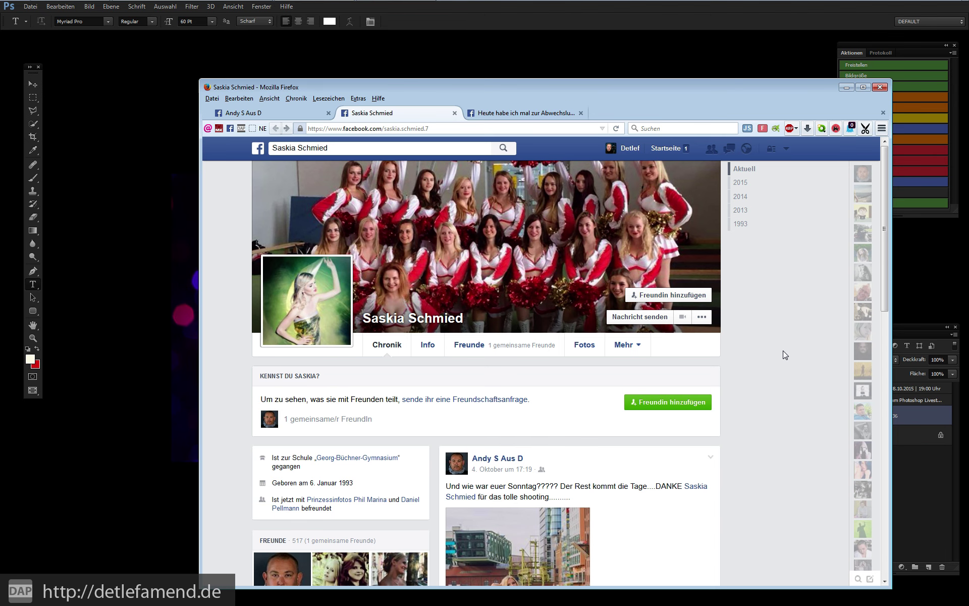
scroll(785, 355, "down", 3)
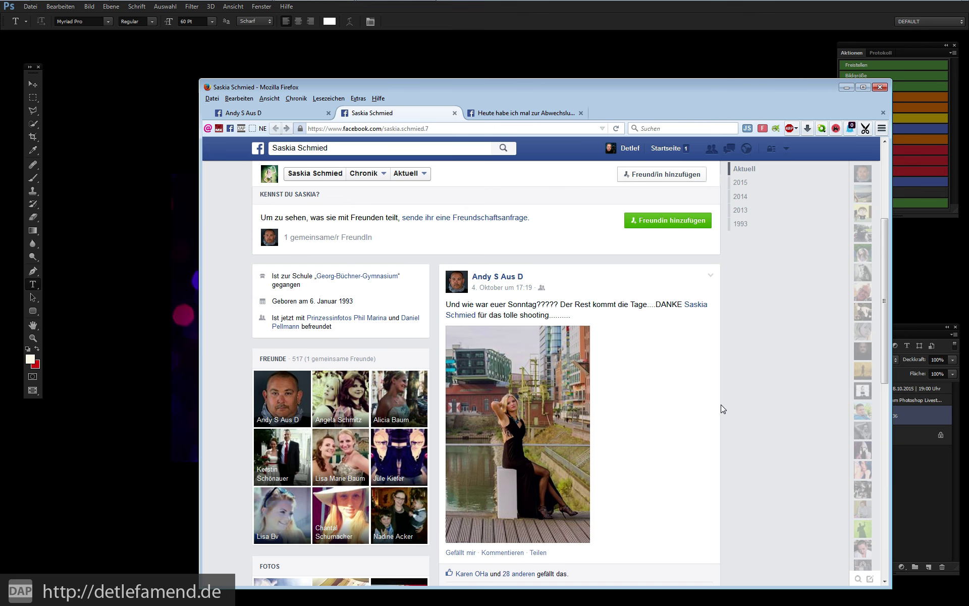
scroll(722, 409, "down", 3)
scroll(720, 409, "down", 3)
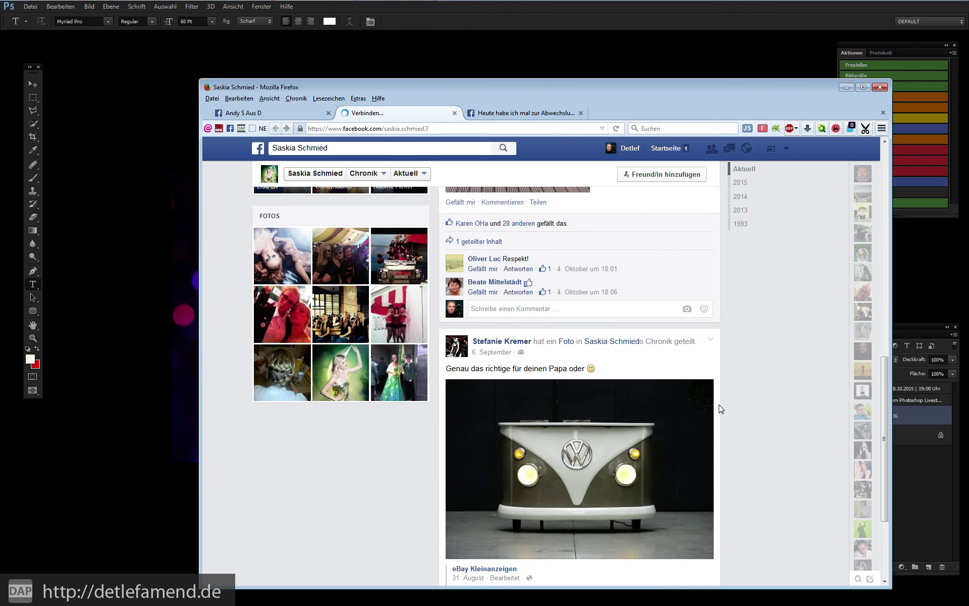
scroll(720, 408, "up", 4)
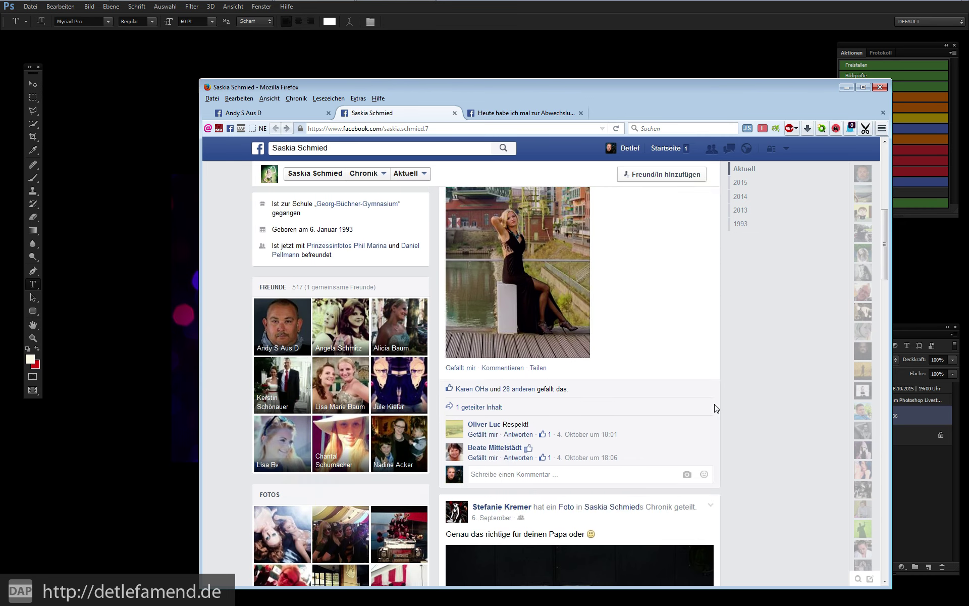
scroll(718, 408, "up", 2)
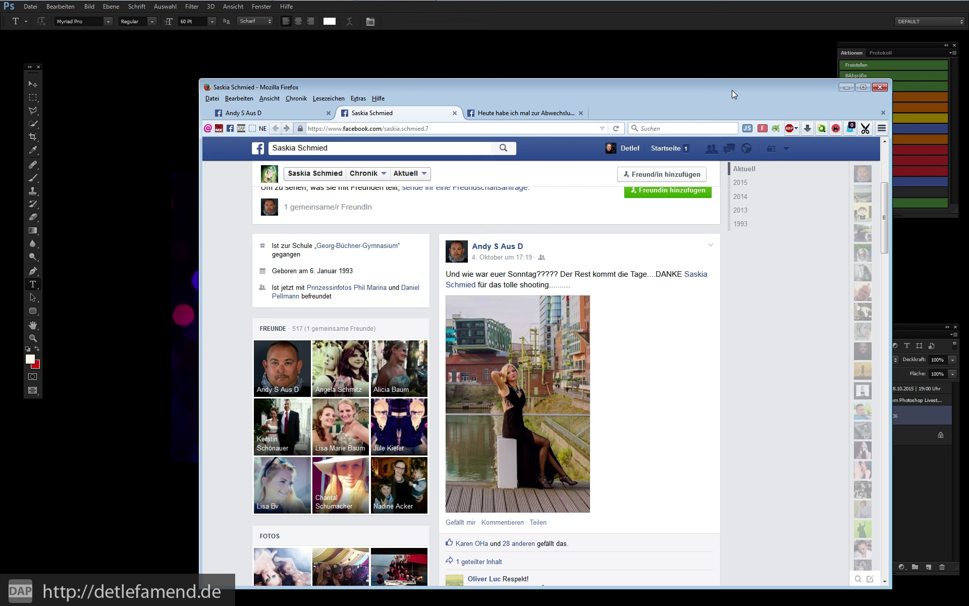
key("alt+Tab")
key("alt+Tab")
key("alt+Tab")
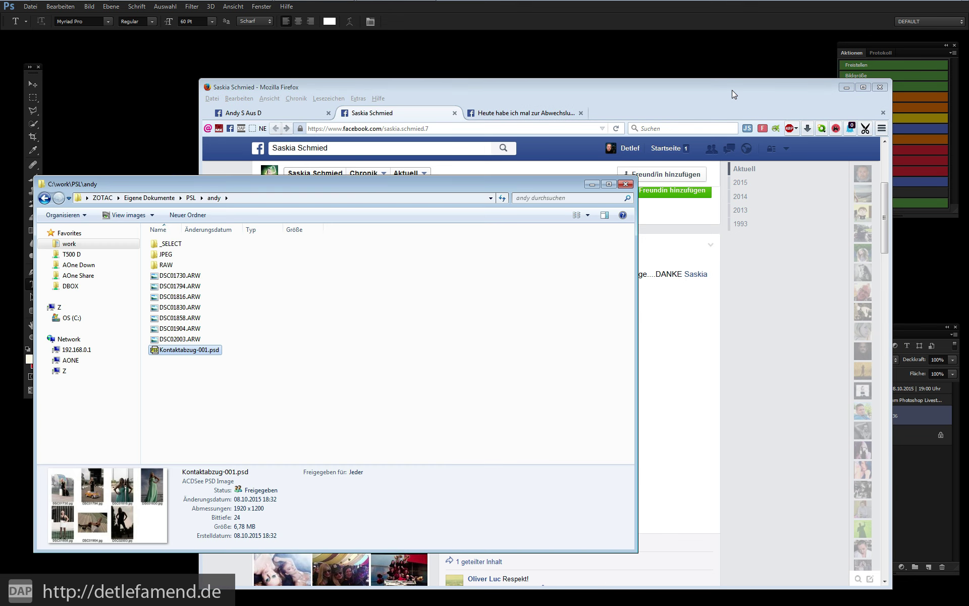
Step: Move the andy Explorer window up and right, and minimize Firefox
left_click_drag(325, 183, 428, 146)
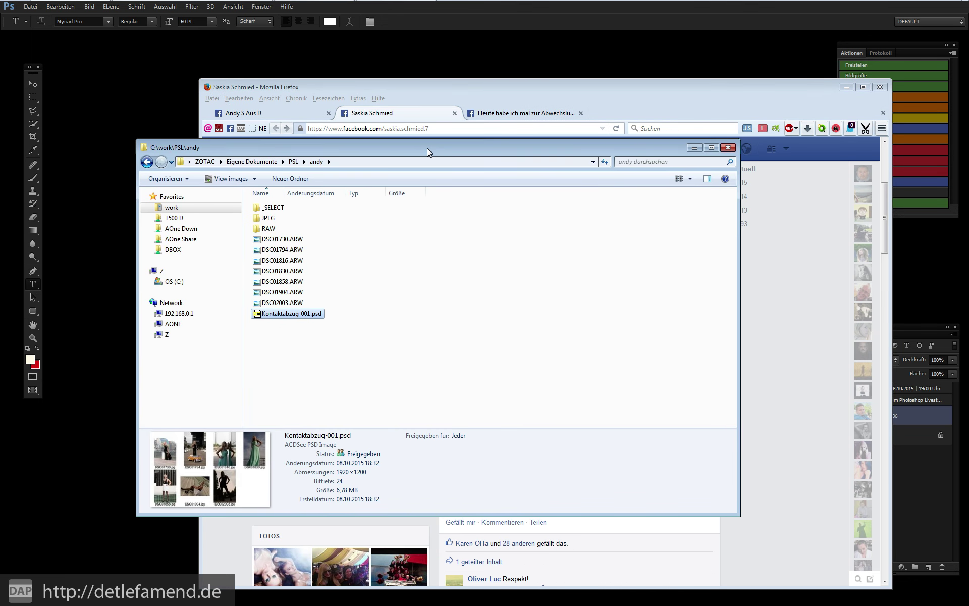
left_click(845, 88)
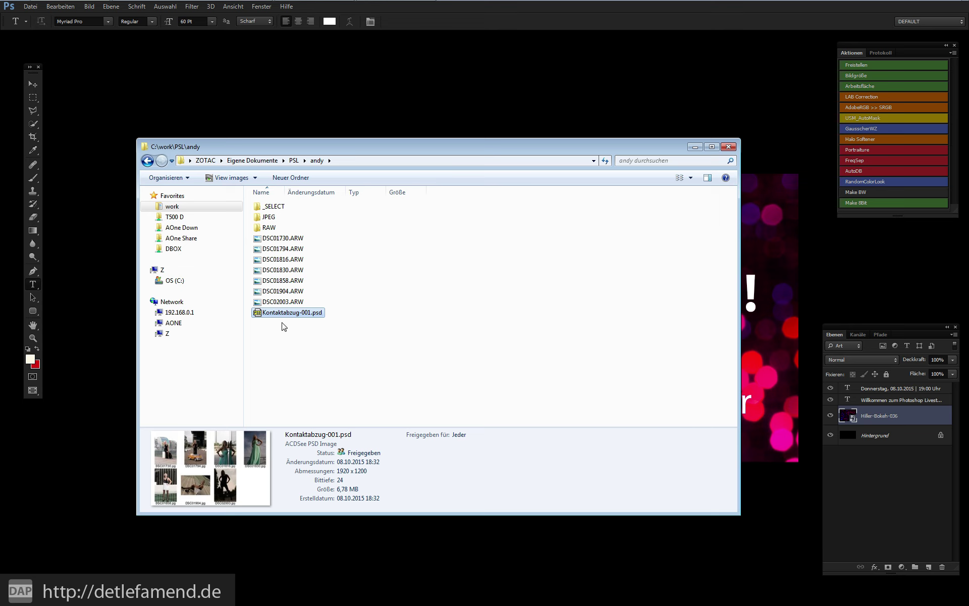
Step: Open Kontaktabzug-001.psd to review the seven portraits DSC01730 through DSC02003
double_click(282, 313)
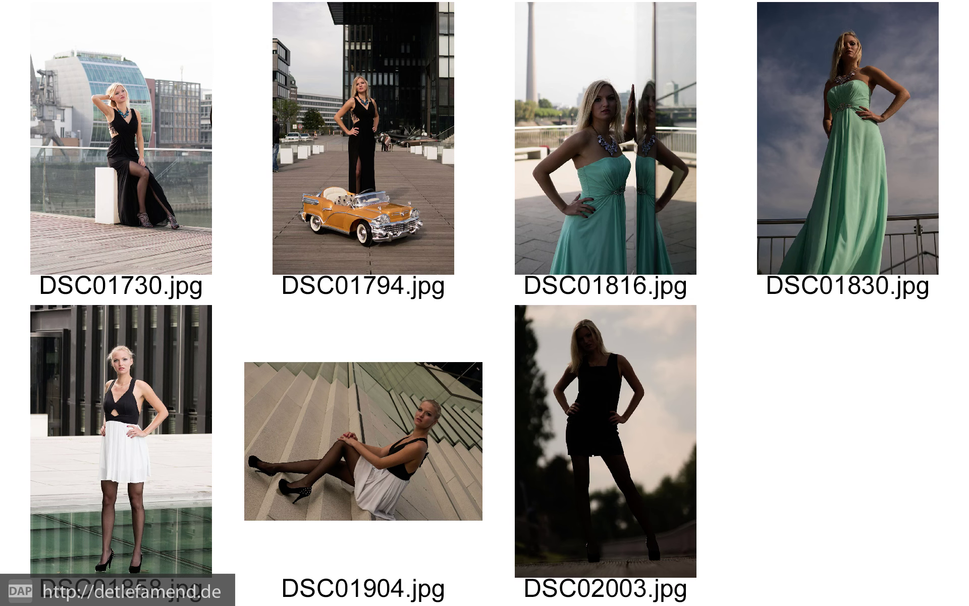
Step: Close the full-screen contact sheet and select DSC01730.ARW to load it into Camera Raw
key("Escape")
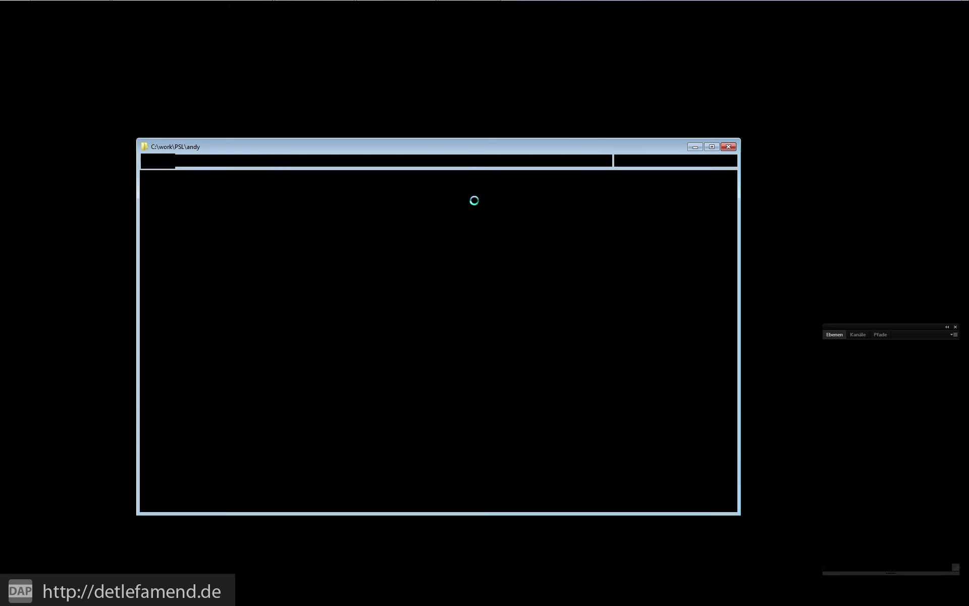
left_click(279, 240)
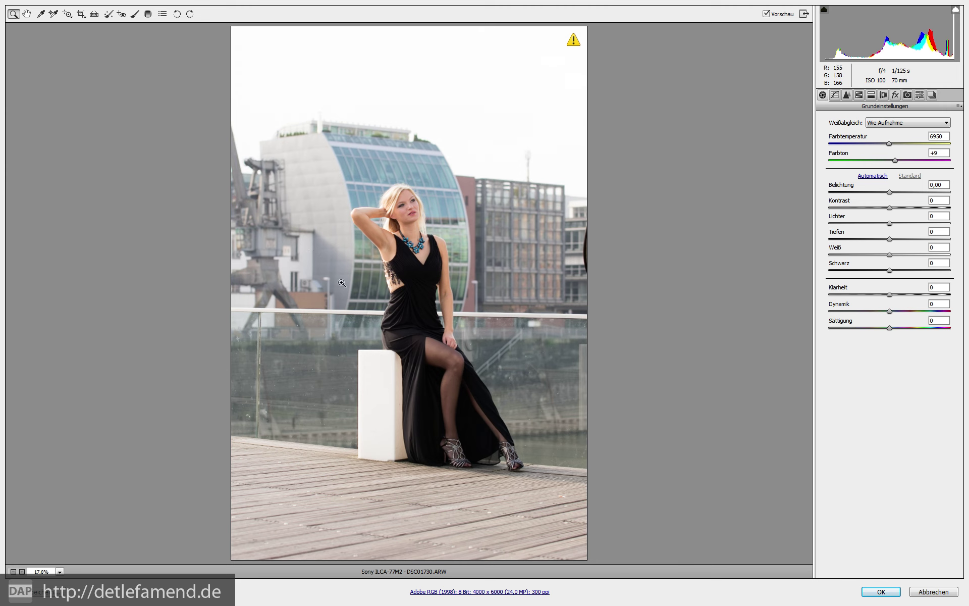
Step: Lower the portrait's exposure to -1,55 to keep sky detail and apply the Camera Raw settings
left_click_drag(889, 192, 851, 197)
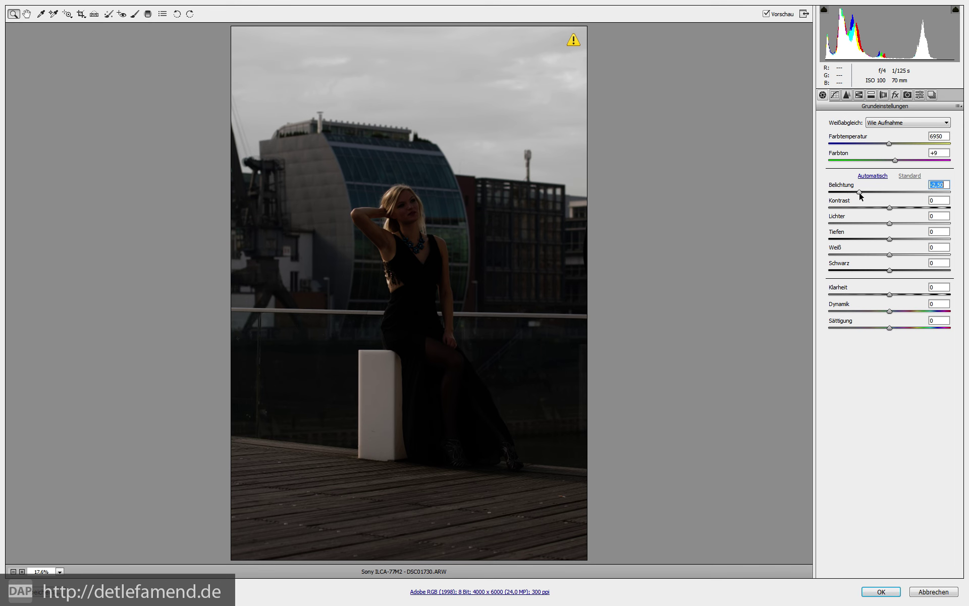
key("Up")
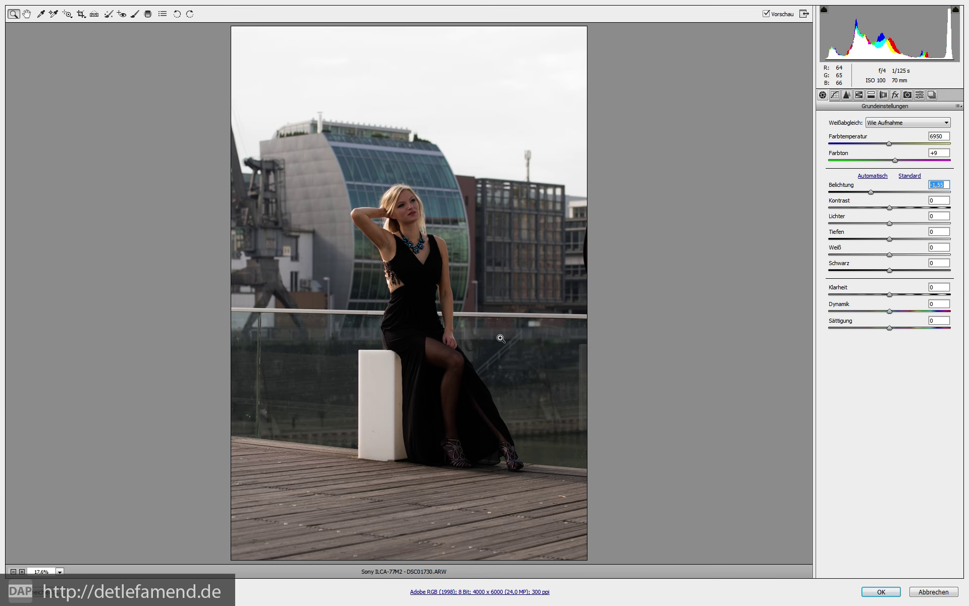
key("Return")
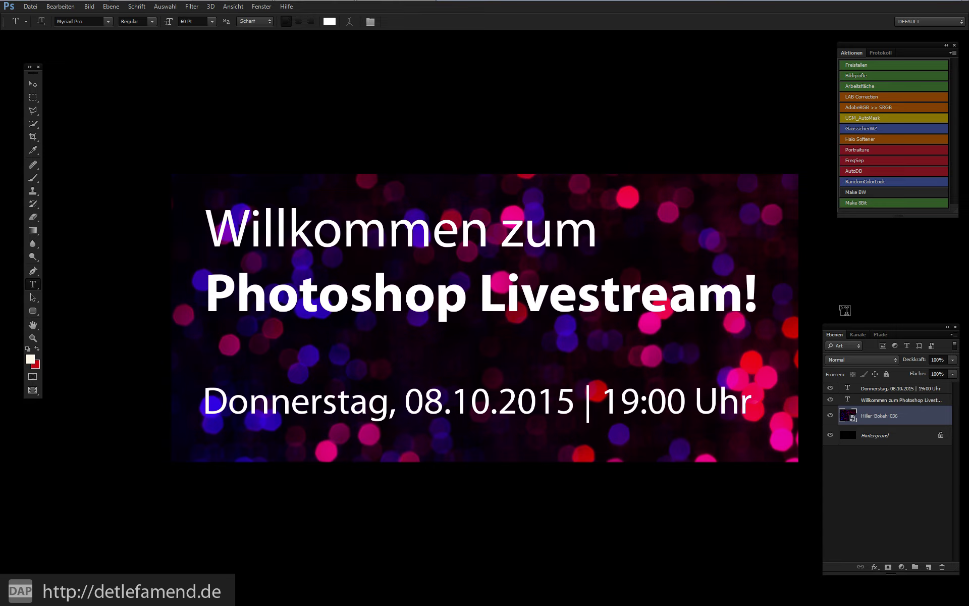
Step: Close the welcome.psd banner document and drag DSC02003.ARW from Explorer into Photoshop's Camera Raw
key("shift+f")
key("f")
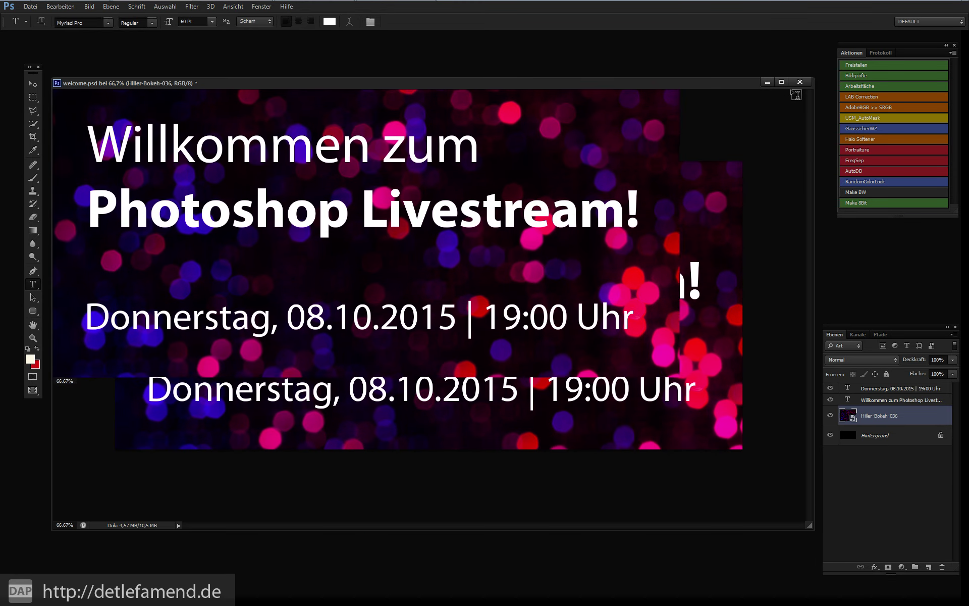
left_click(677, 82)
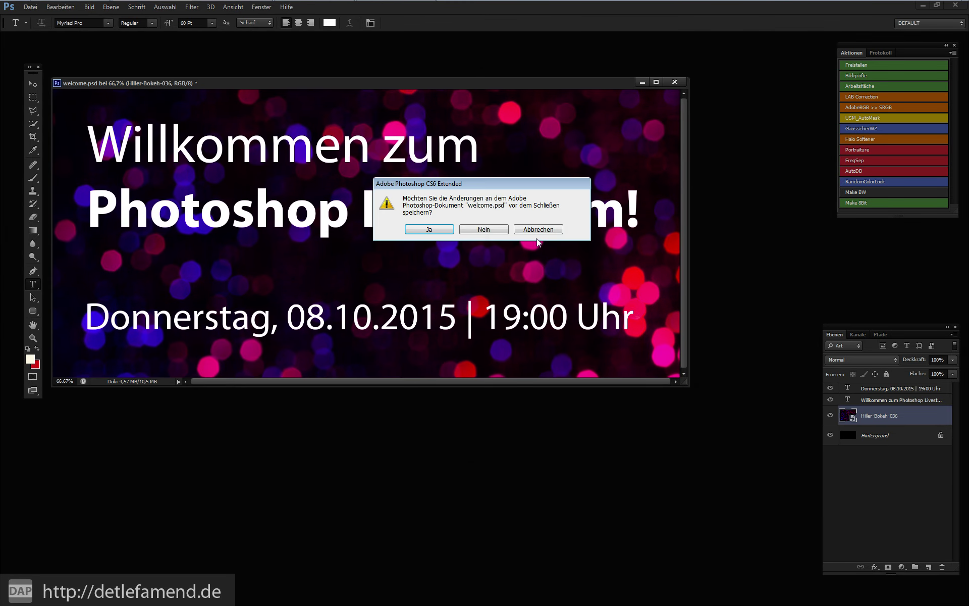
left_click(479, 230)
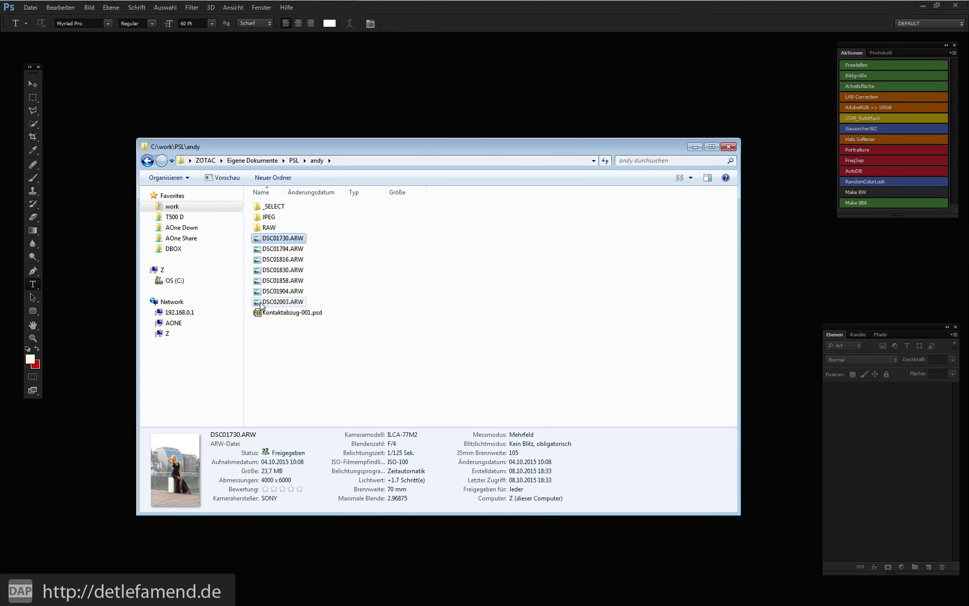
left_click(260, 301)
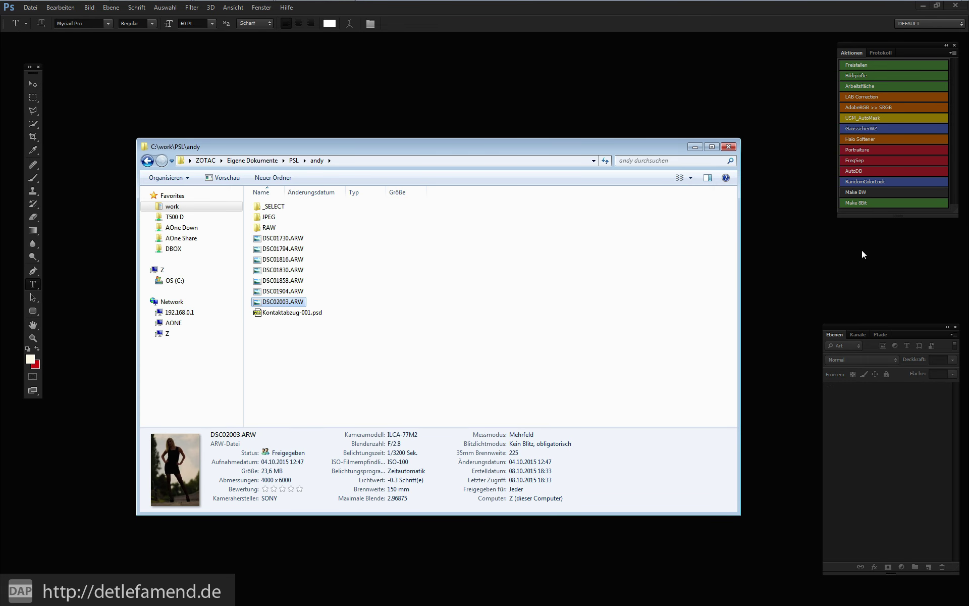
left_click_drag(283, 301, 789, 297)
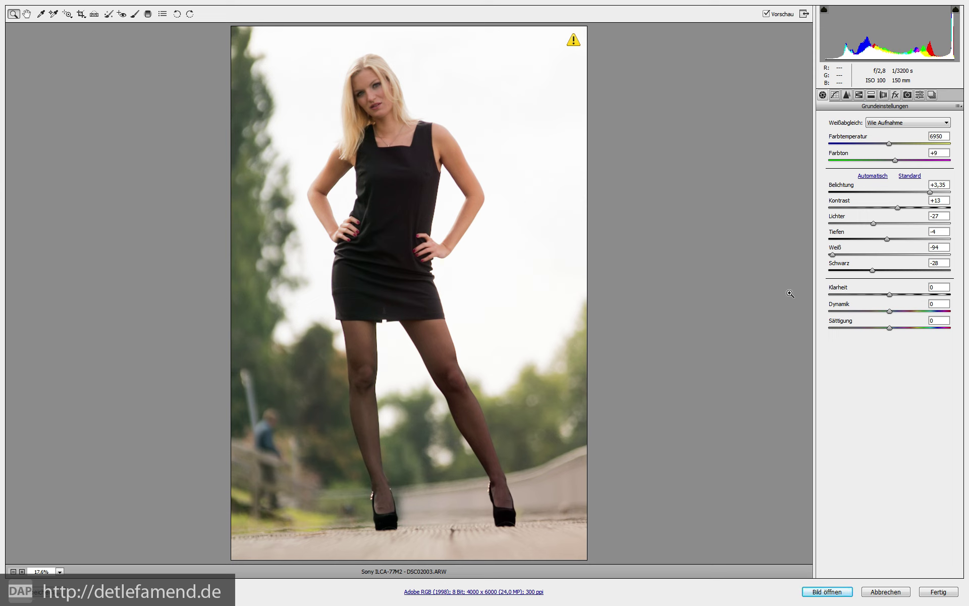
Step: Reset every Grundeinstellungen slider of DSC02003.ARW to 0 using the Standard link
left_click(908, 175)
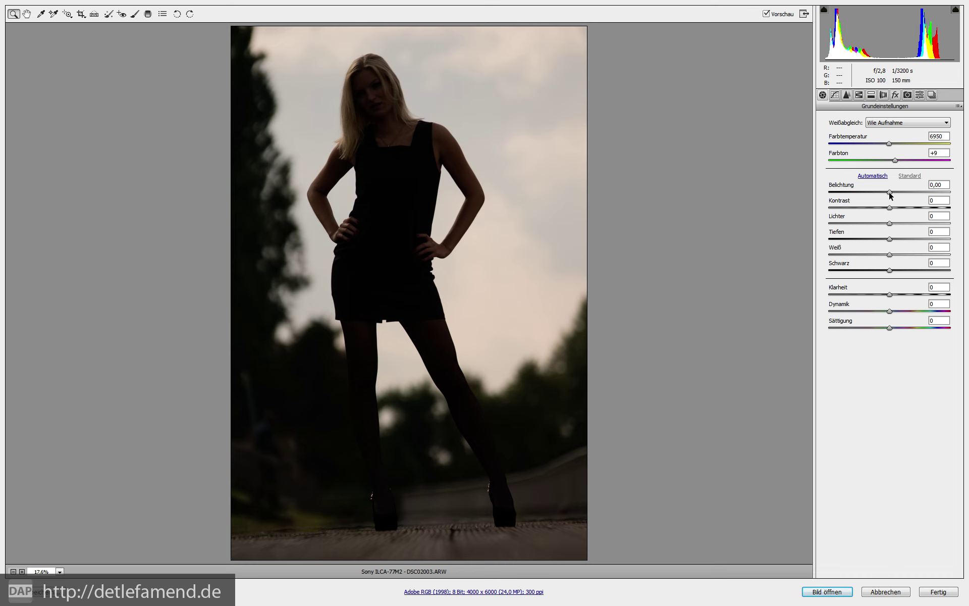
Step: Set exposure +2,55, whites -93, highlights -51 and contrast +19 on DSC02003.ARW
left_click_drag(889, 192, 919, 192)
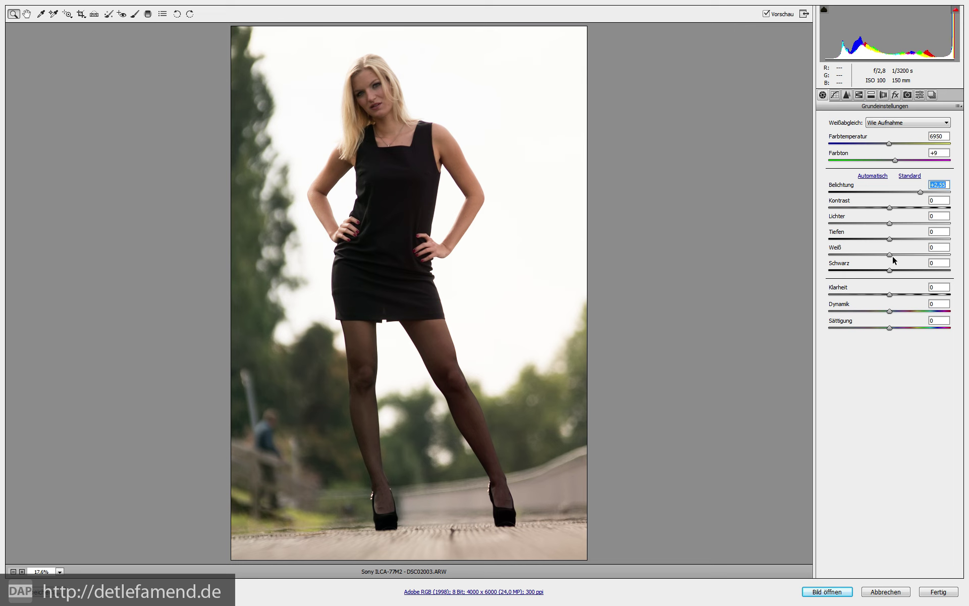
left_click_drag(889, 255, 833, 254)
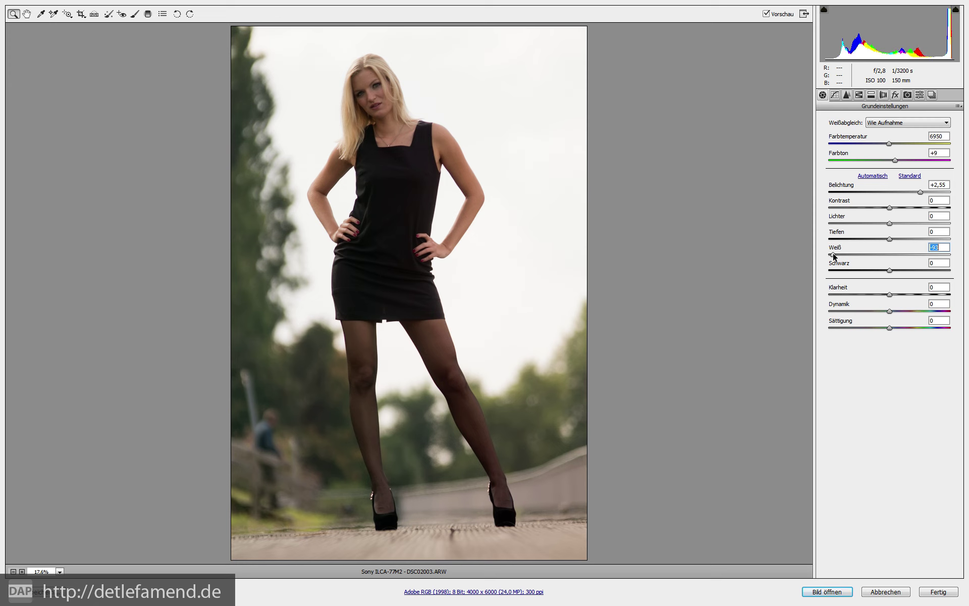
left_click(888, 224)
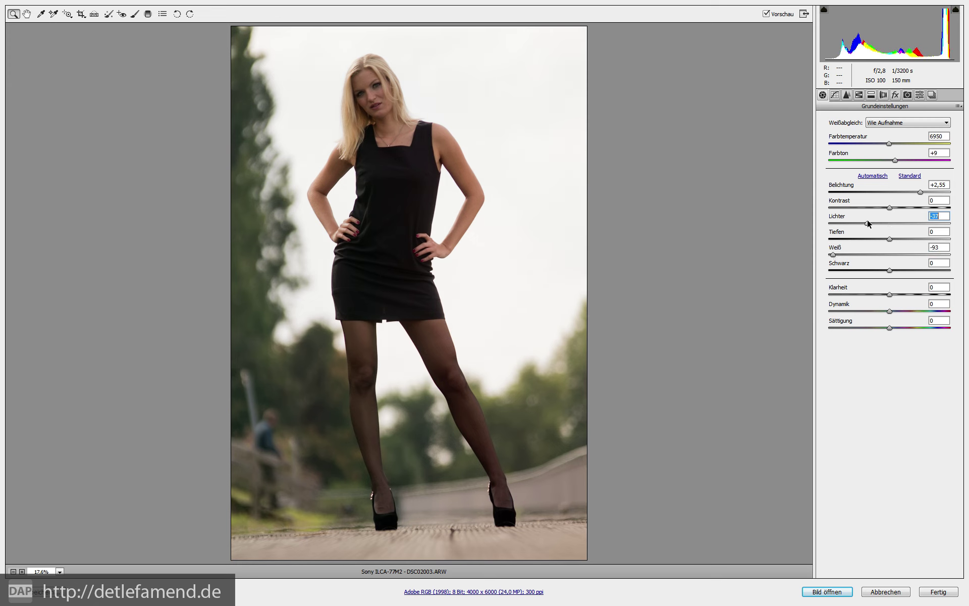
left_click_drag(867, 222, 860, 223)
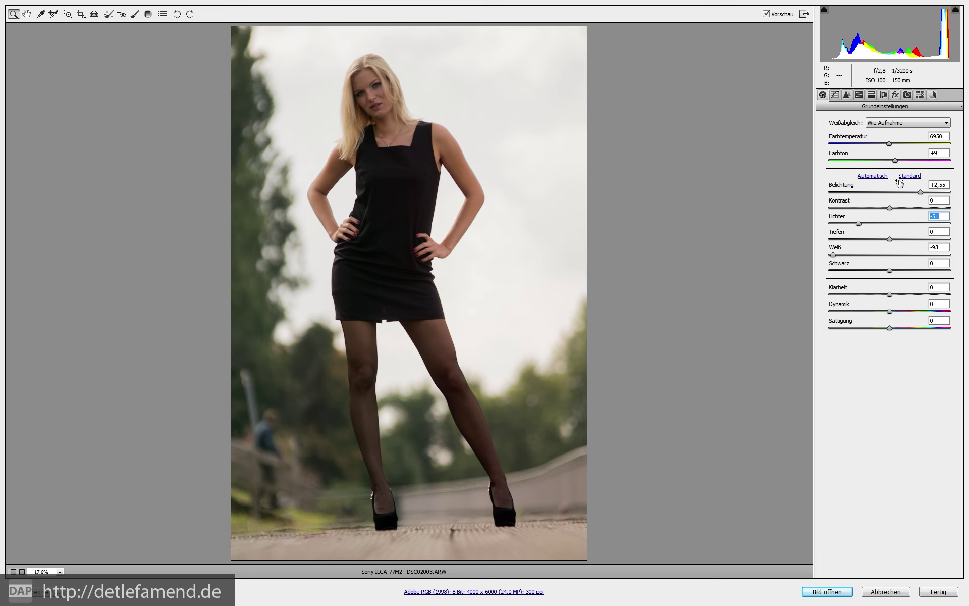
left_click_drag(889, 206, 902, 205)
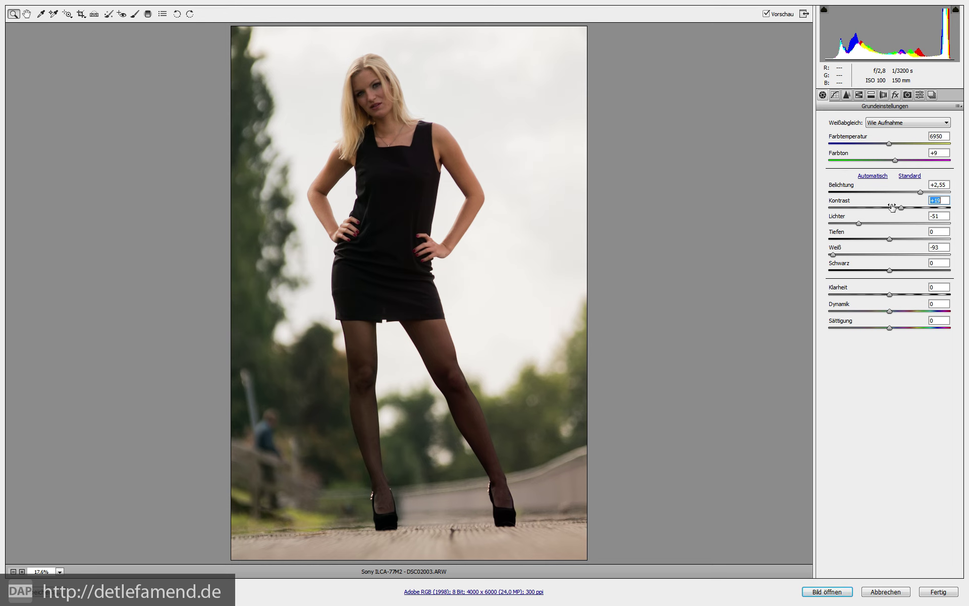
Step: Set shadows +19, white balance temperature 7350, exposure +2,60 and contrast +21
left_click_drag(890, 239, 899, 238)
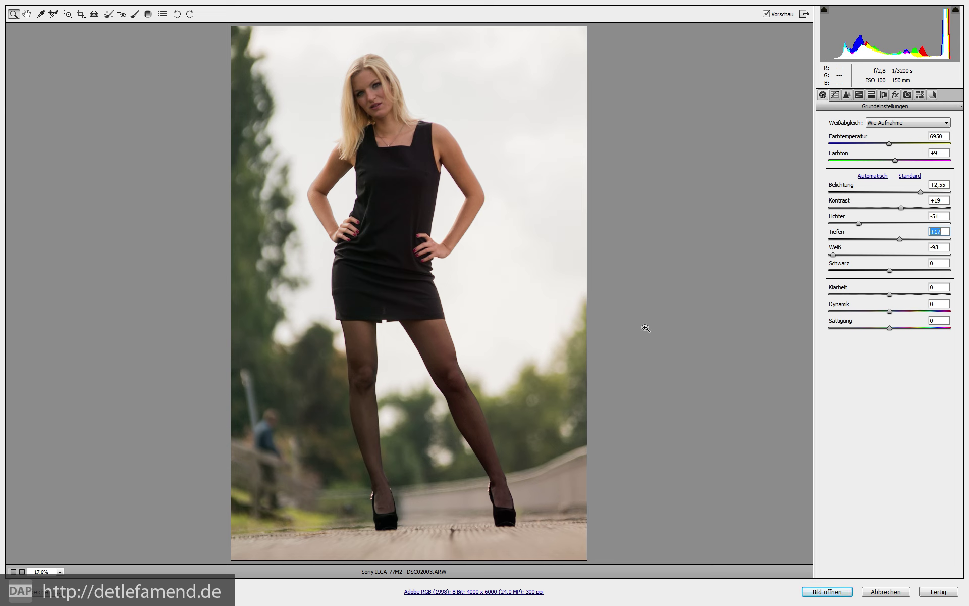
left_click(888, 144)
left_click_drag(889, 143, 892, 144)
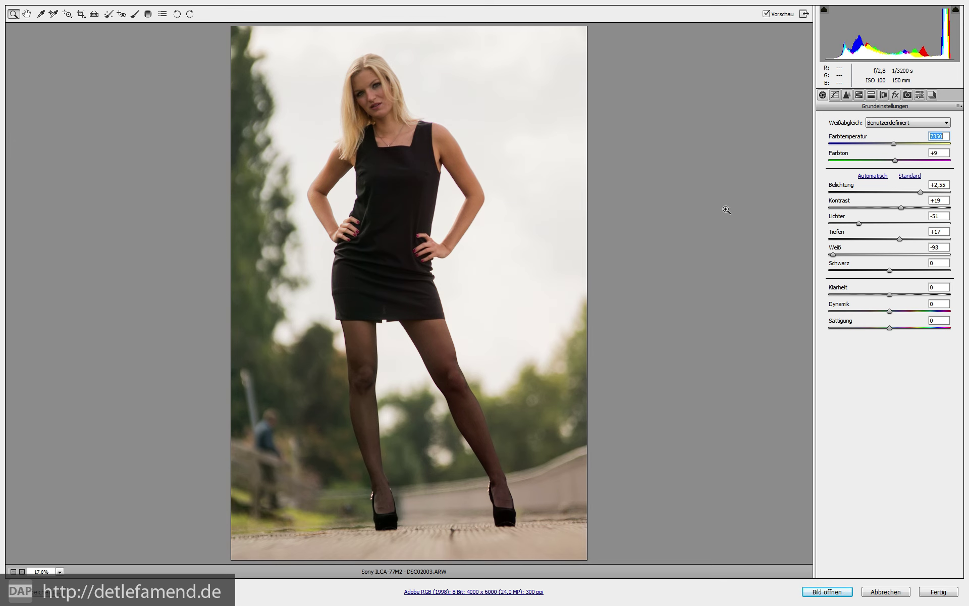
left_click_drag(903, 241, 904, 243)
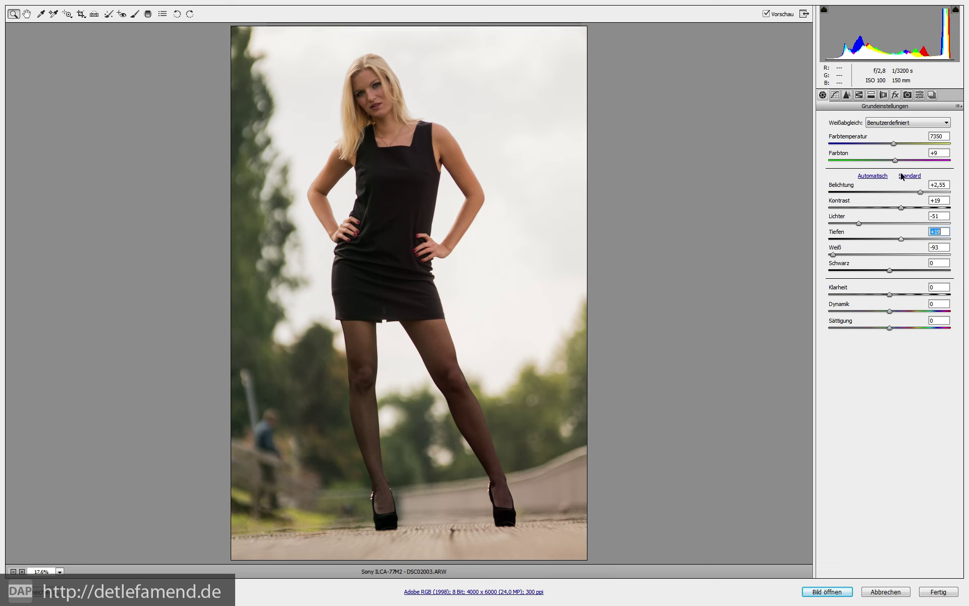
left_click_drag(920, 193, 922, 193)
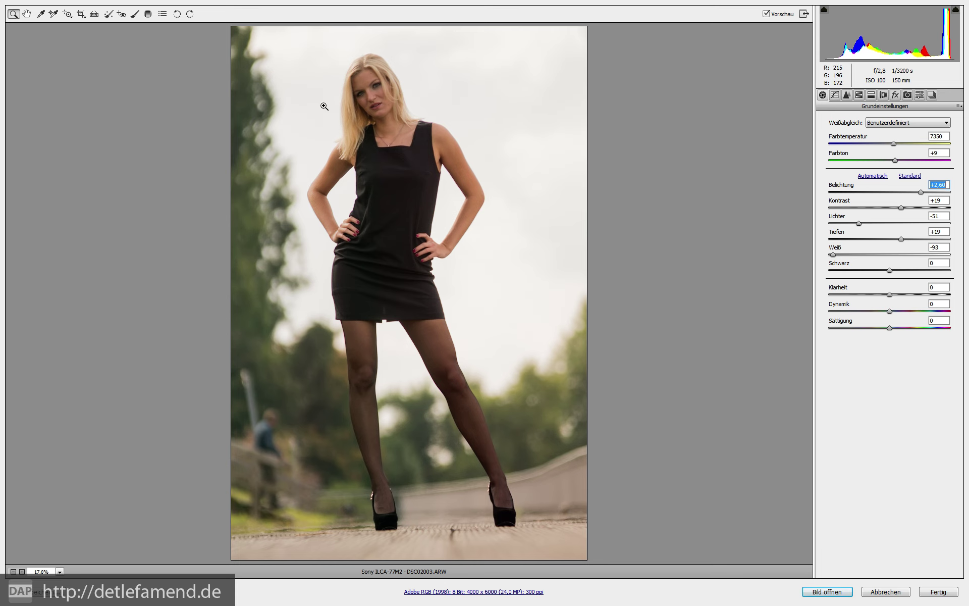
left_click(901, 208)
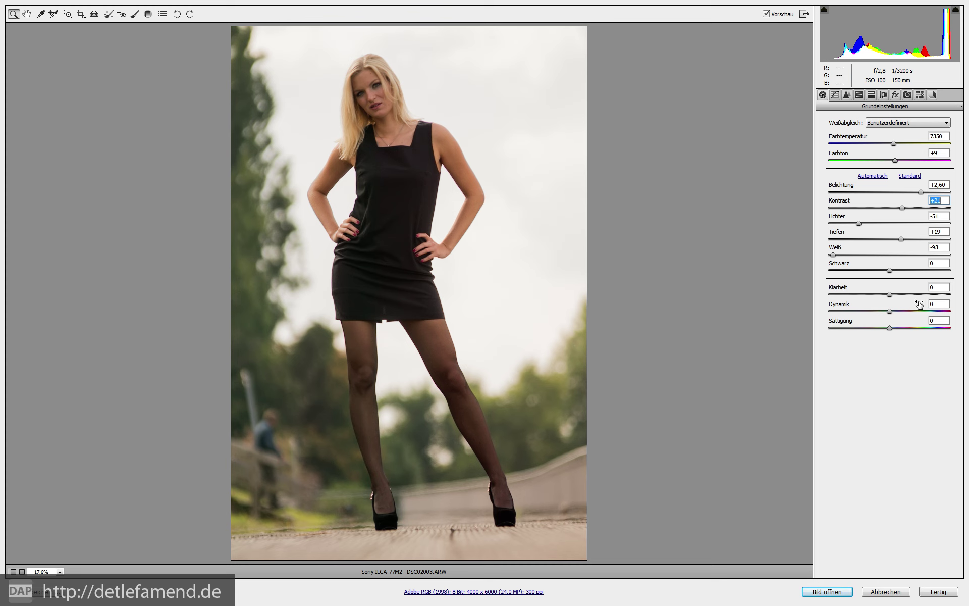
Step: Set clarity to +9 and, after trying vibrance -64, settle vibrance at a moderate positive value
left_click_drag(889, 295, 899, 299)
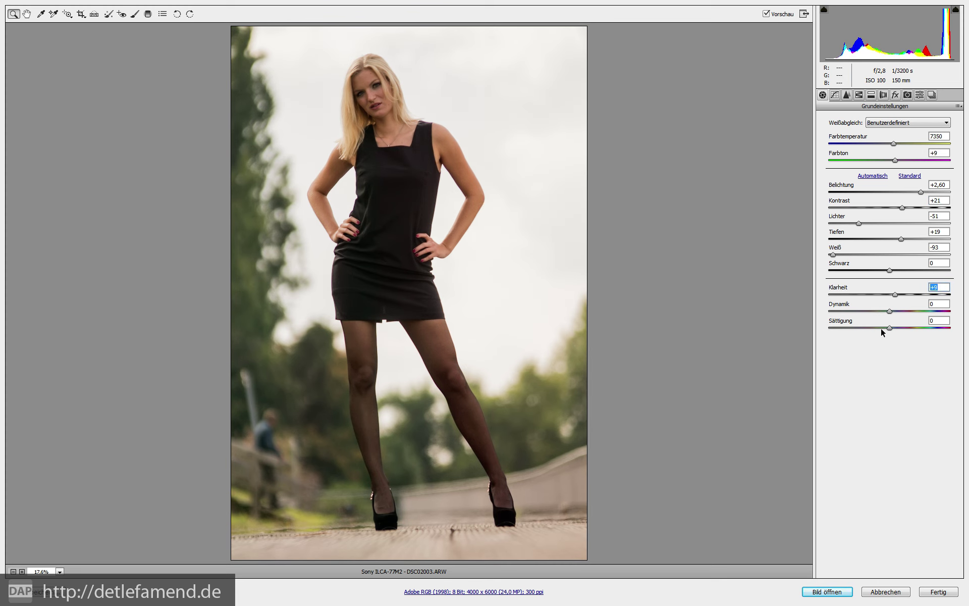
left_click_drag(890, 312, 908, 314)
type("-64")
key("Return")
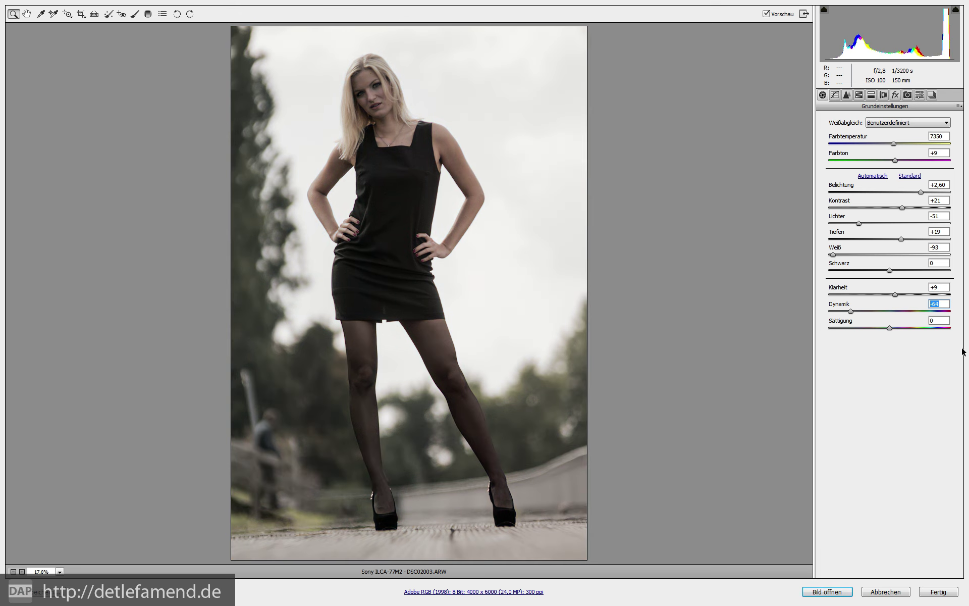
left_click_drag(893, 311, 900, 313)
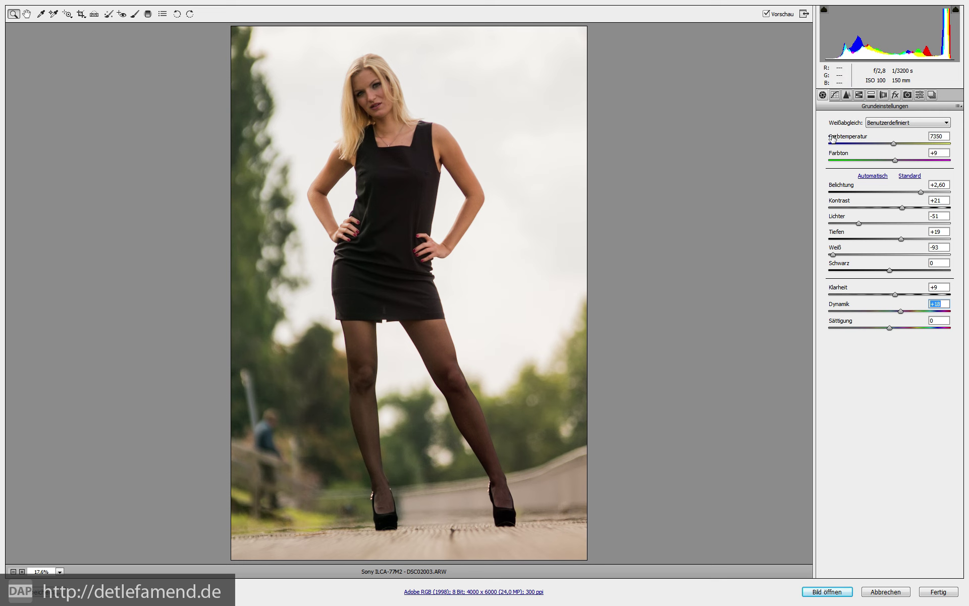
Step: In Lens Corrections, set the profile setting to Automatisch and leave the lens make as Ohne
left_click(883, 95)
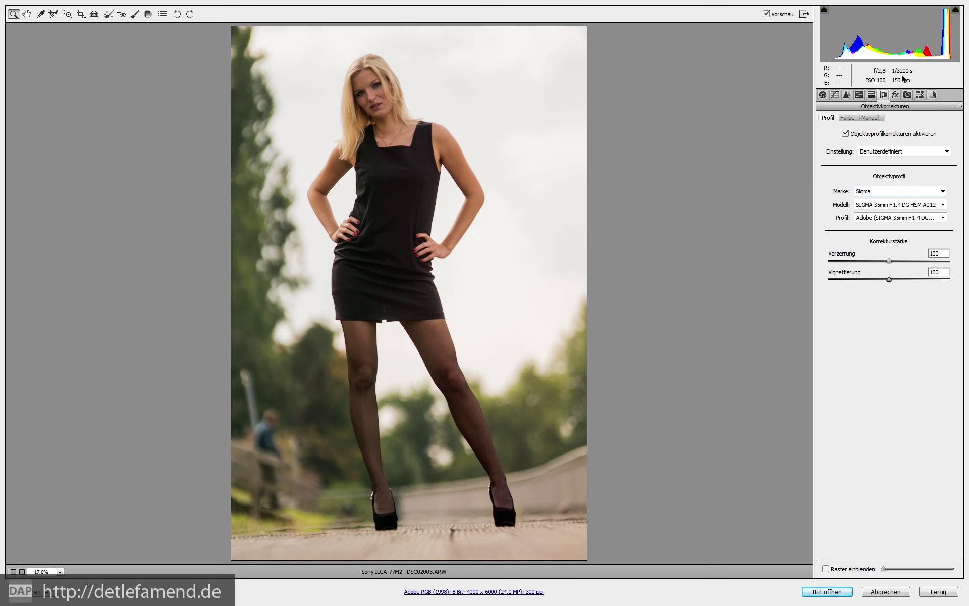
left_click(876, 194)
left_click(889, 154)
left_click(882, 168)
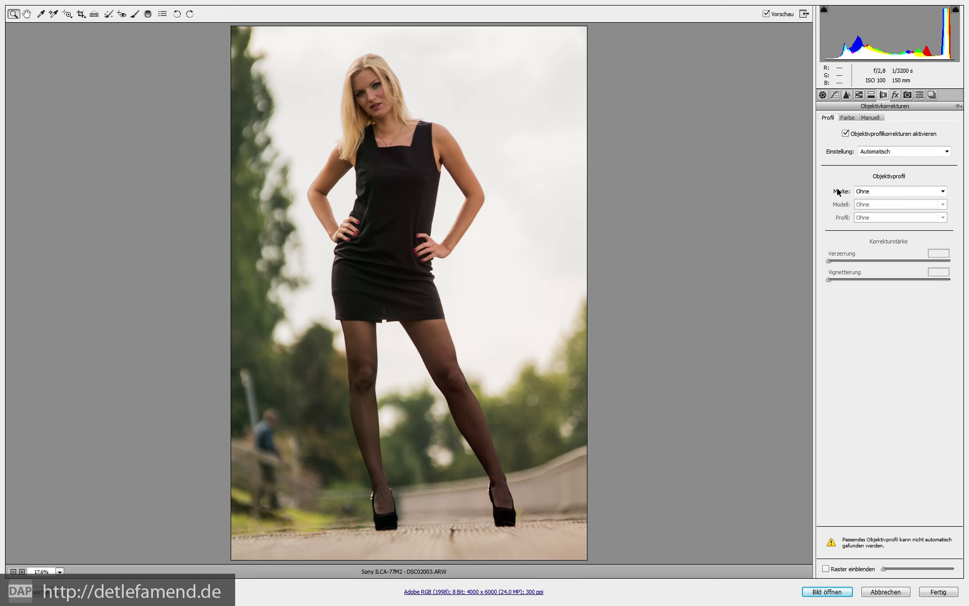
left_click(874, 191)
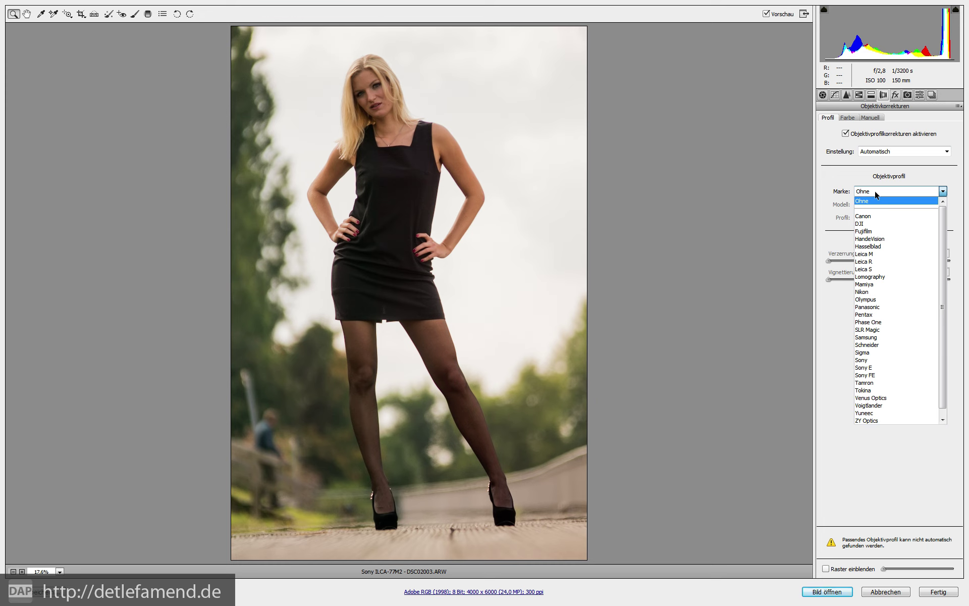
left_click(824, 177)
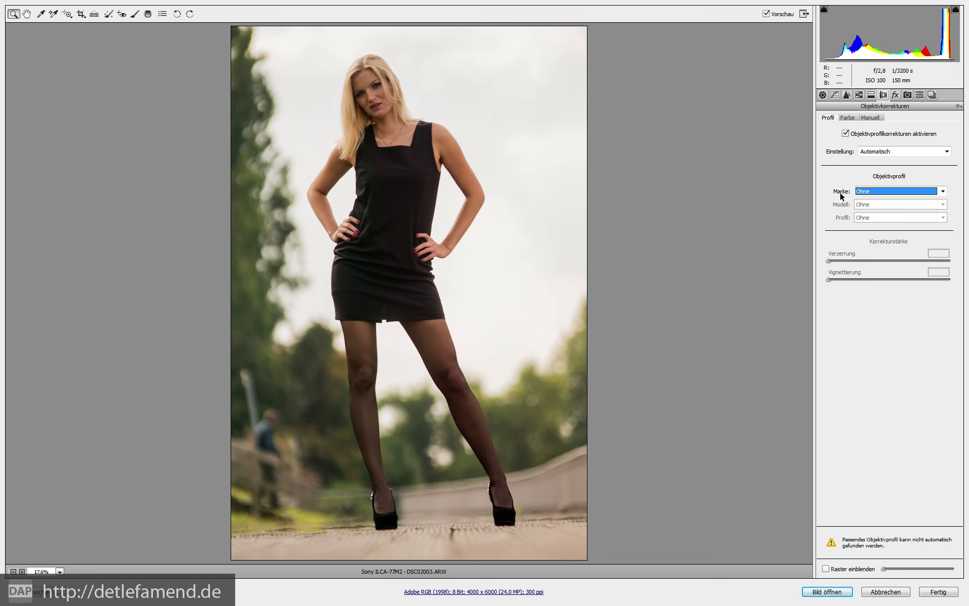
Step: Enable chromatic aberration removal with purple fringe intensity 8, inspecting the dress at 100%
left_click(854, 119)
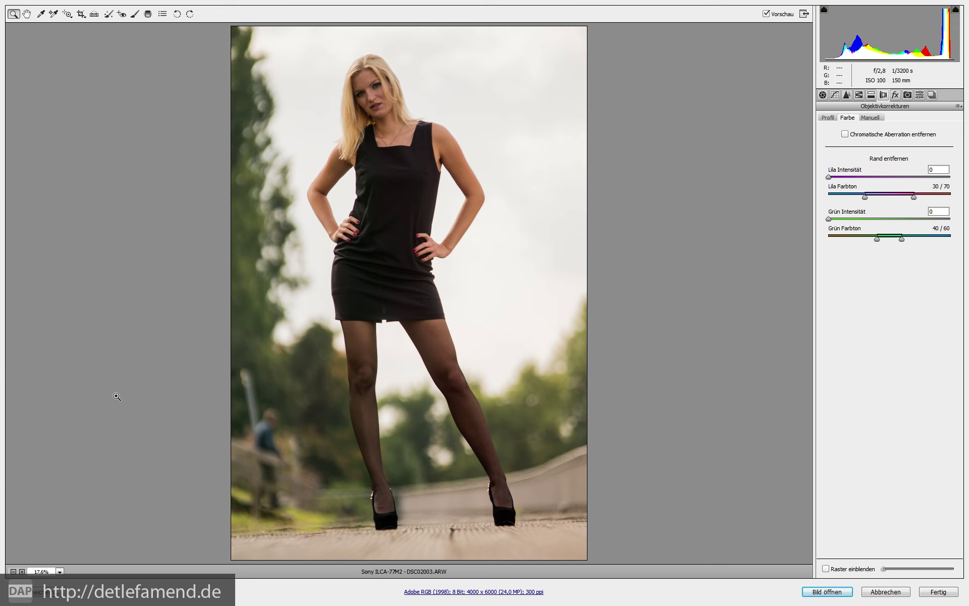
left_click(60, 571)
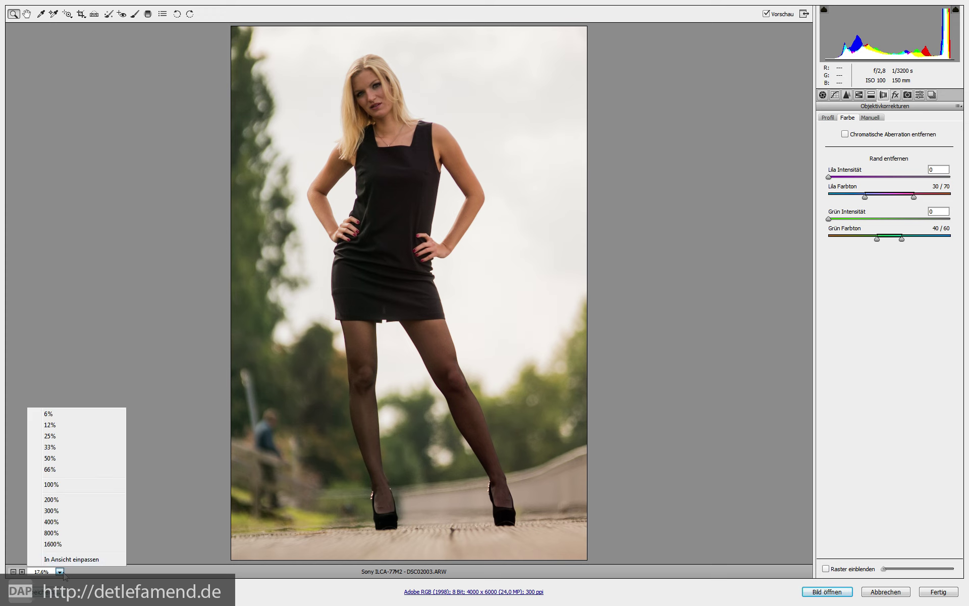
left_click(66, 486)
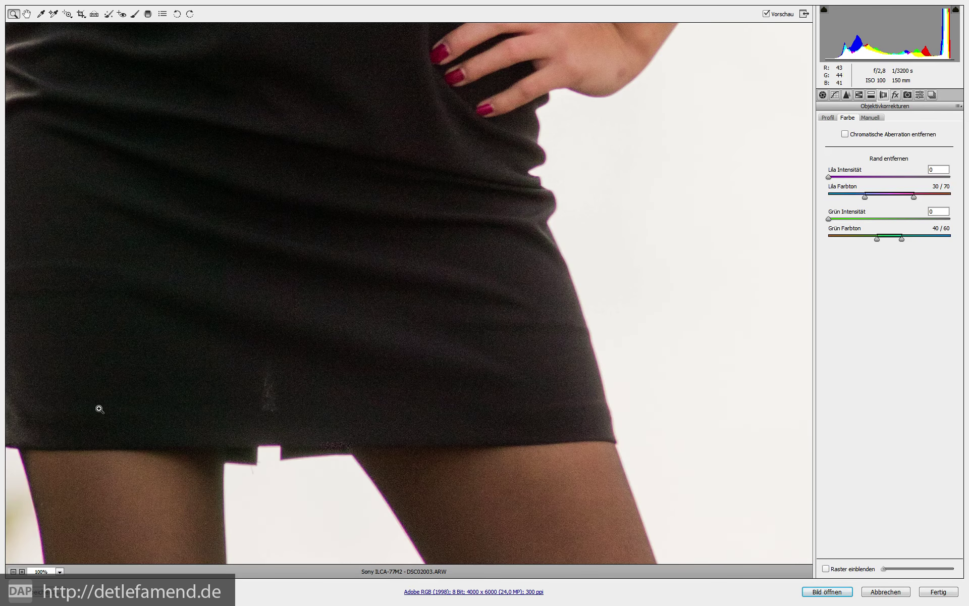
left_click_drag(201, 462, 312, 407)
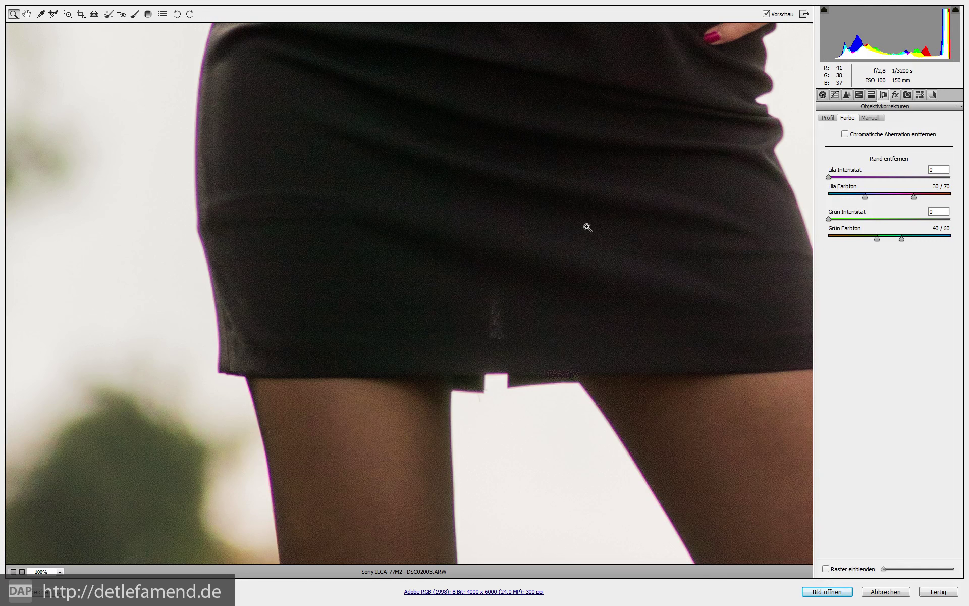
left_click(844, 133)
left_click(857, 177)
key("Return")
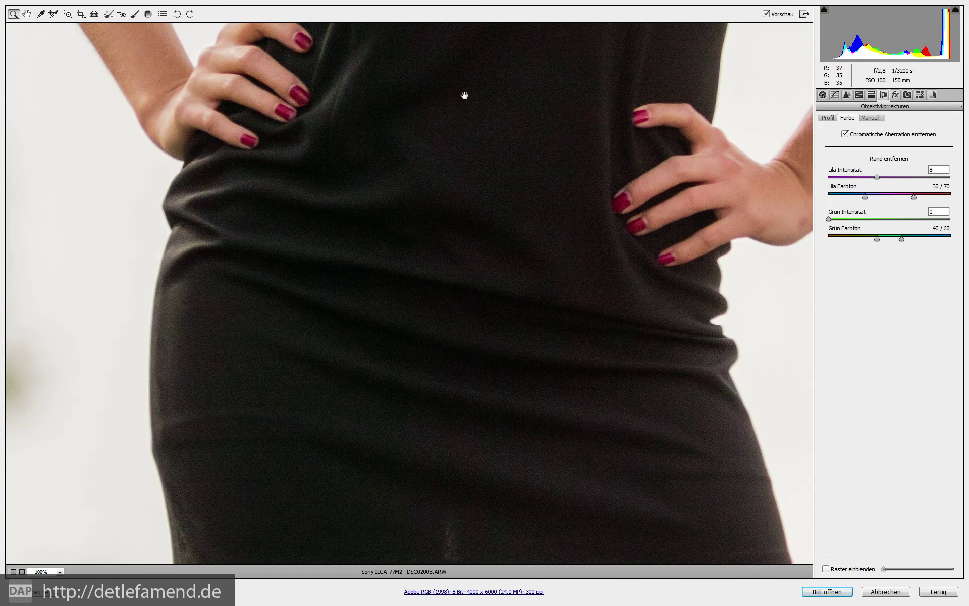
left_click_drag(458, 103, 383, 299)
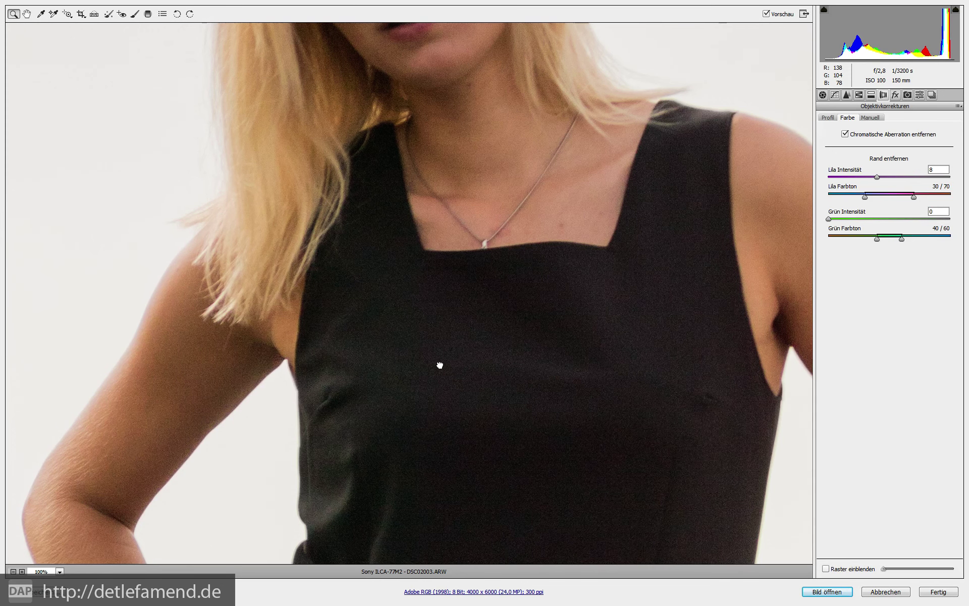
scroll(440, 364, "up", 1)
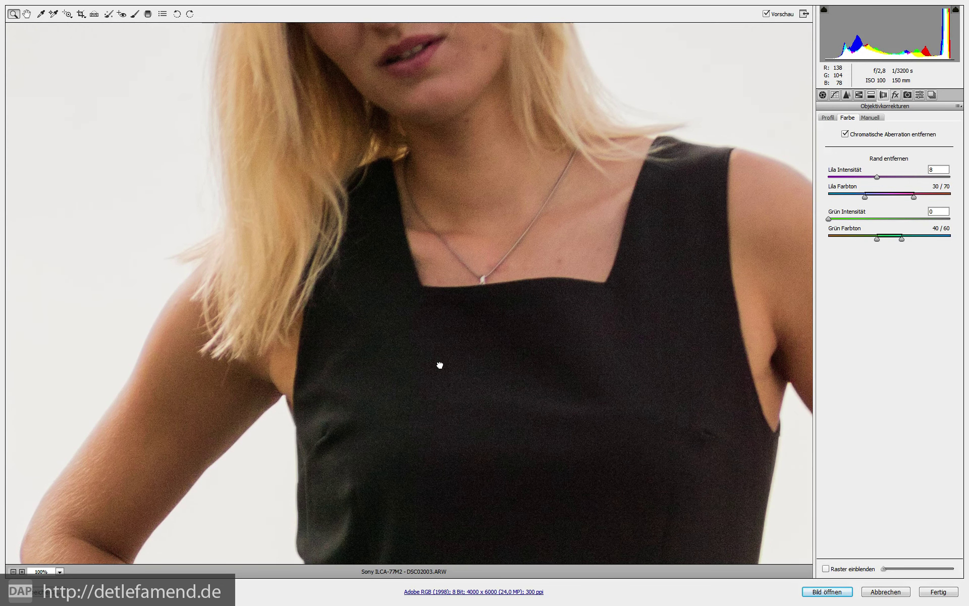
scroll(440, 302, "up", 5)
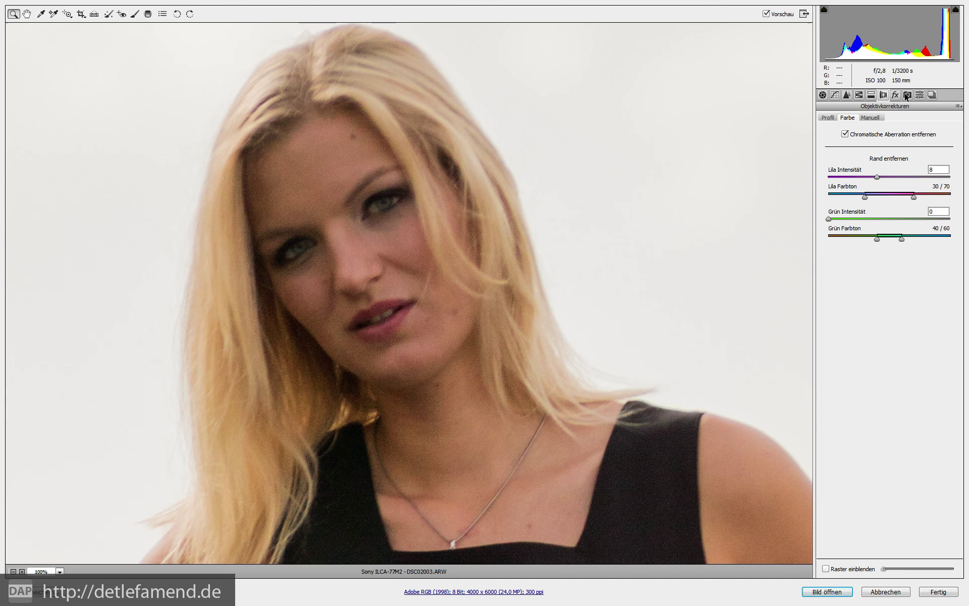
Step: Open the developed DSC02003.ARW in Photoshop as a single Hintergrund-layer document
left_click(822, 95)
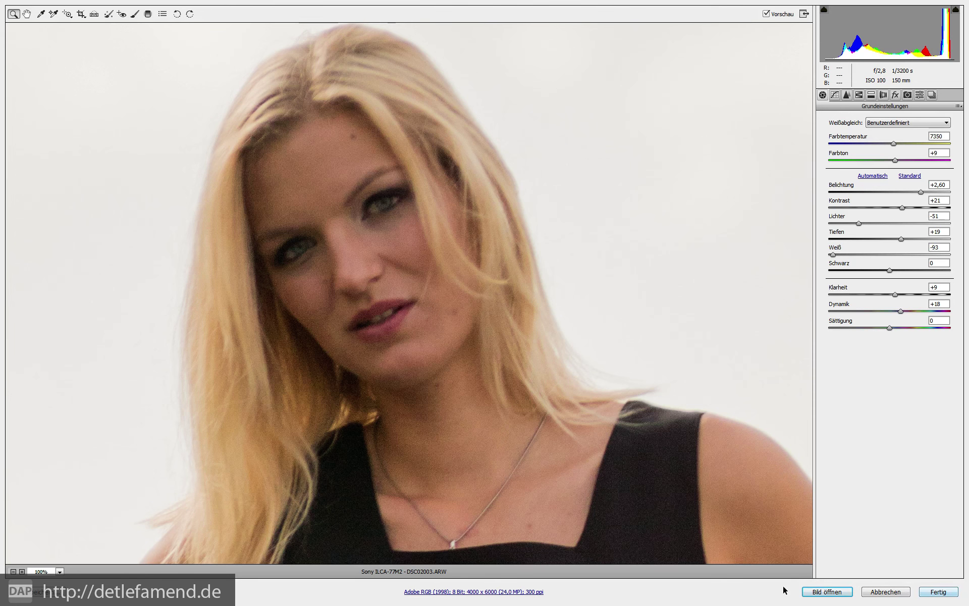
left_click(826, 592)
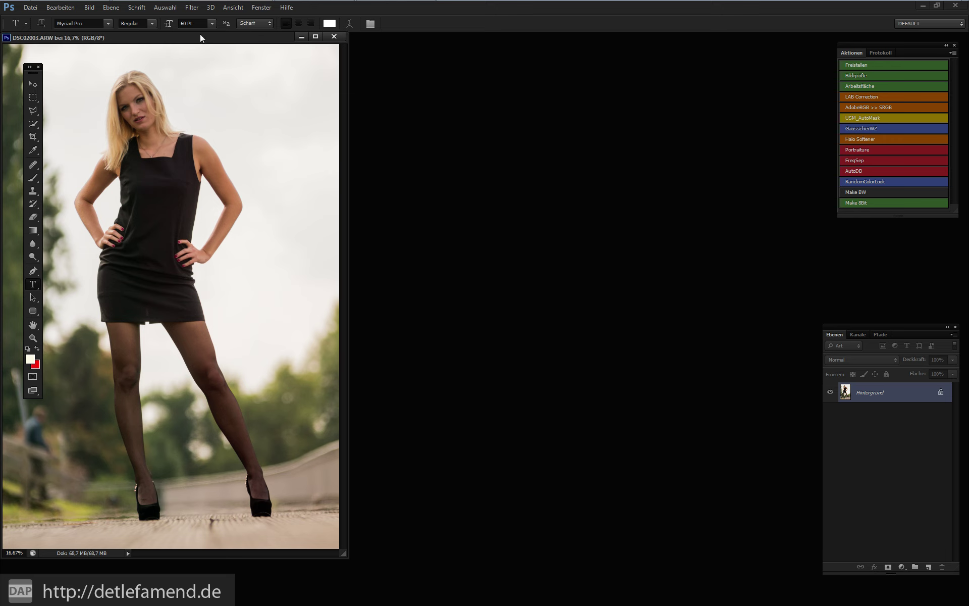
Step: Centre the portrait's document window and switch to the Explorer andy folder
left_click_drag(200, 37, 558, 80)
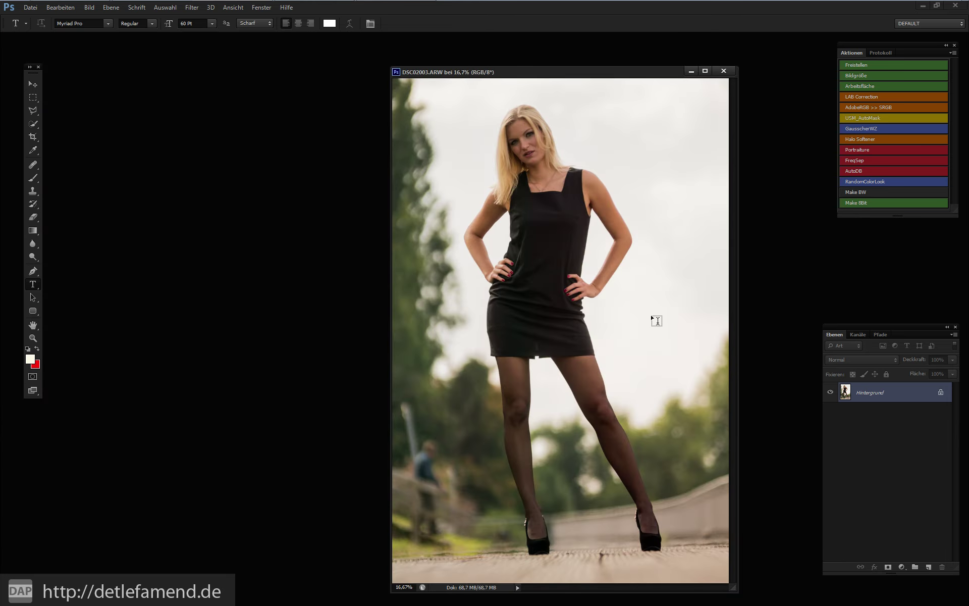
key("alt+Tab")
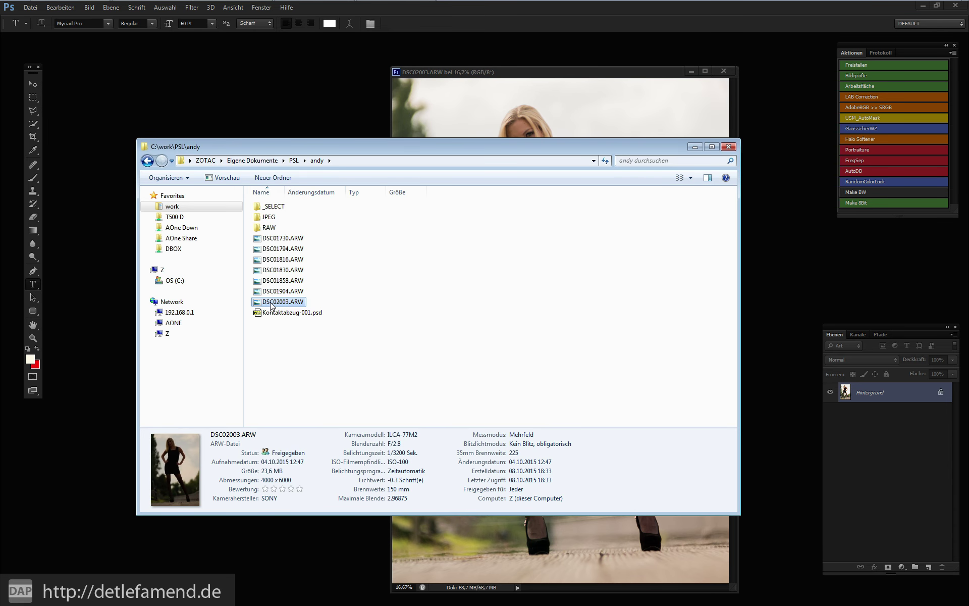
Step: Bring the Photoshop window back in front of the Explorer andy folder
left_click(906, 288)
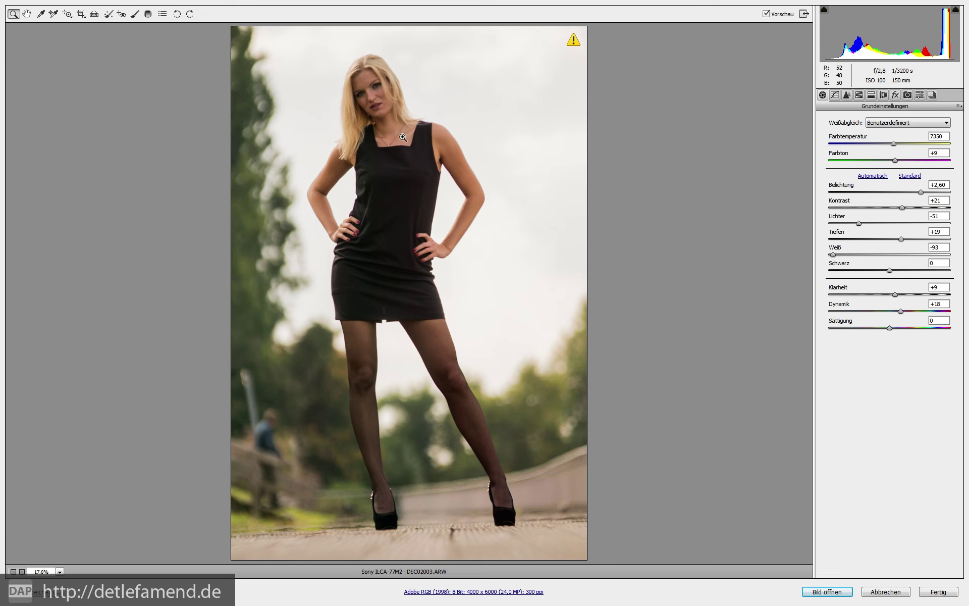
Step: Develop the portrait at +0,70 exposure in Camera Raw and open it as a second document
left_click(898, 193)
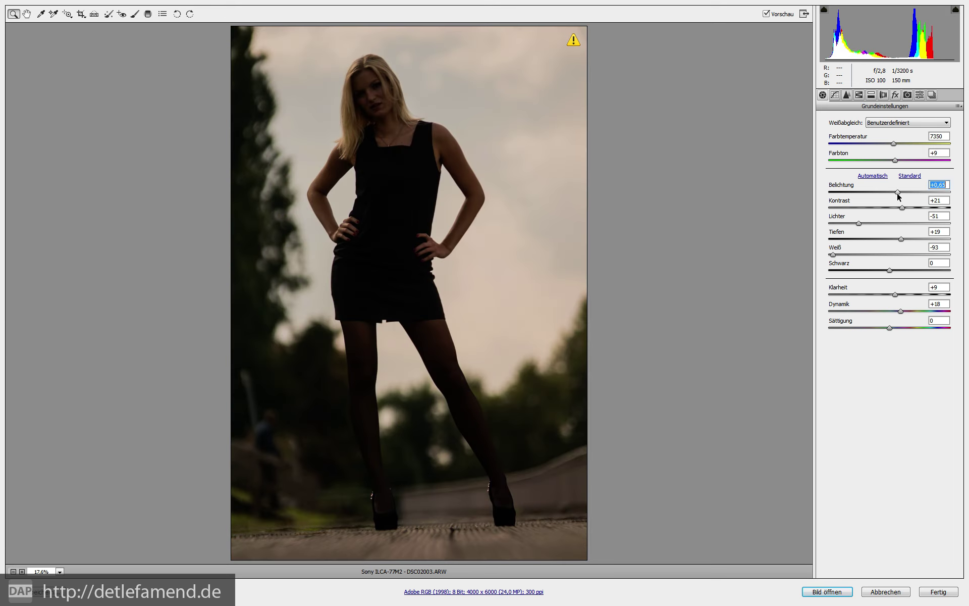
left_click_drag(898, 193, 902, 192)
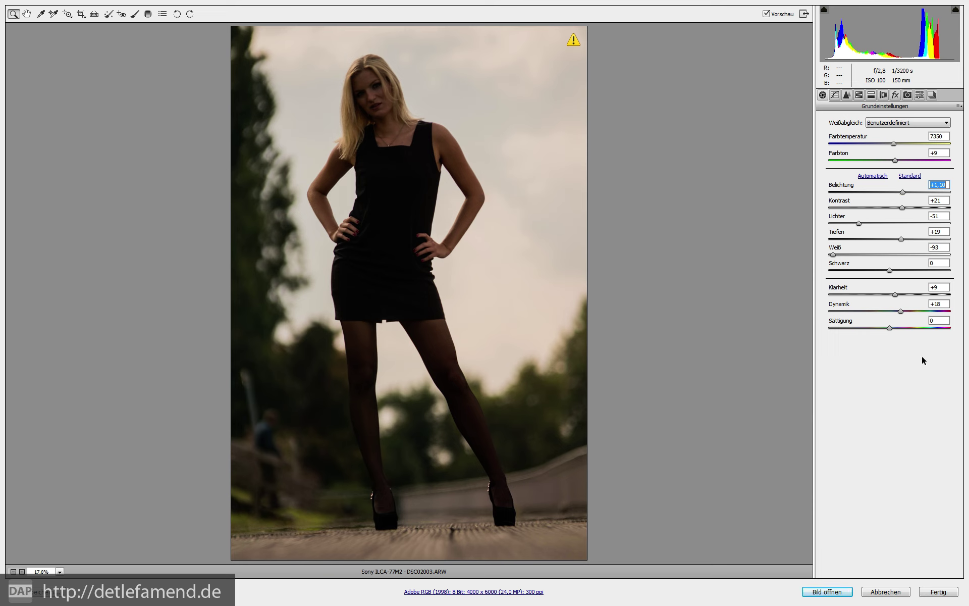
left_click(813, 597)
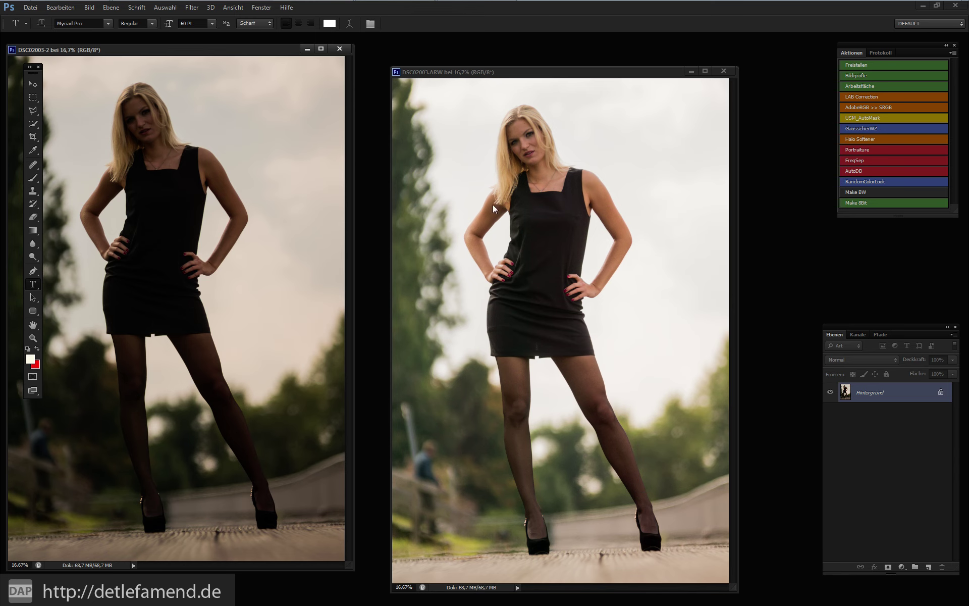
Step: Drag the darker exposure onto DSC02003.ARW as a new layer, Ebene 1
key("ctrl+w")
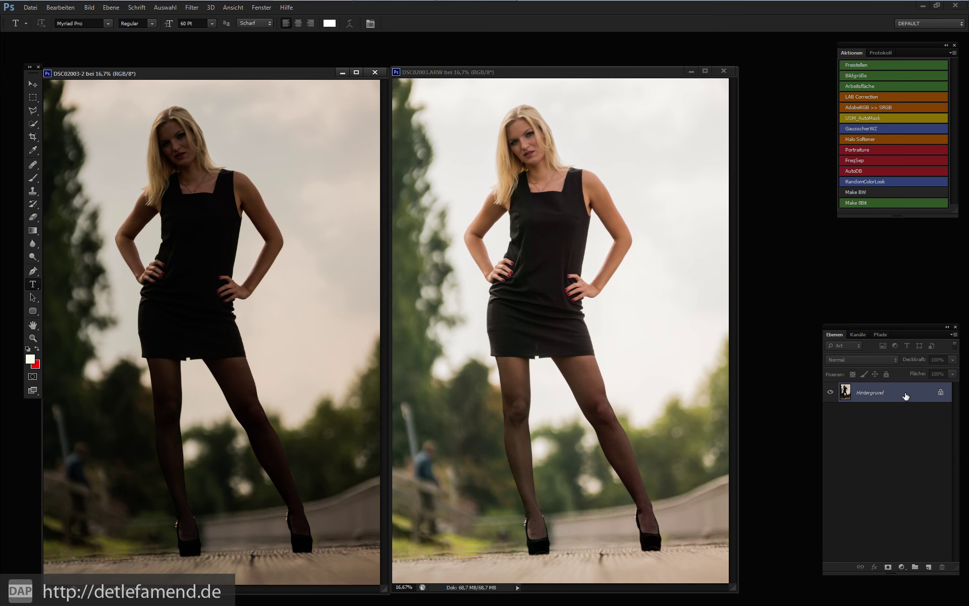
left_click_drag(906, 396, 558, 243)
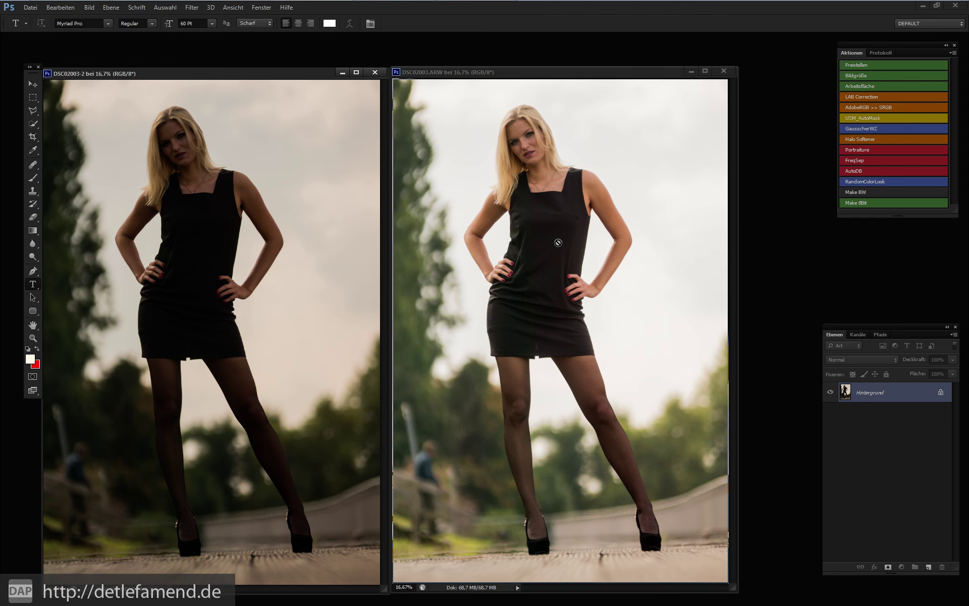
left_click_drag(558, 243, 564, 281)
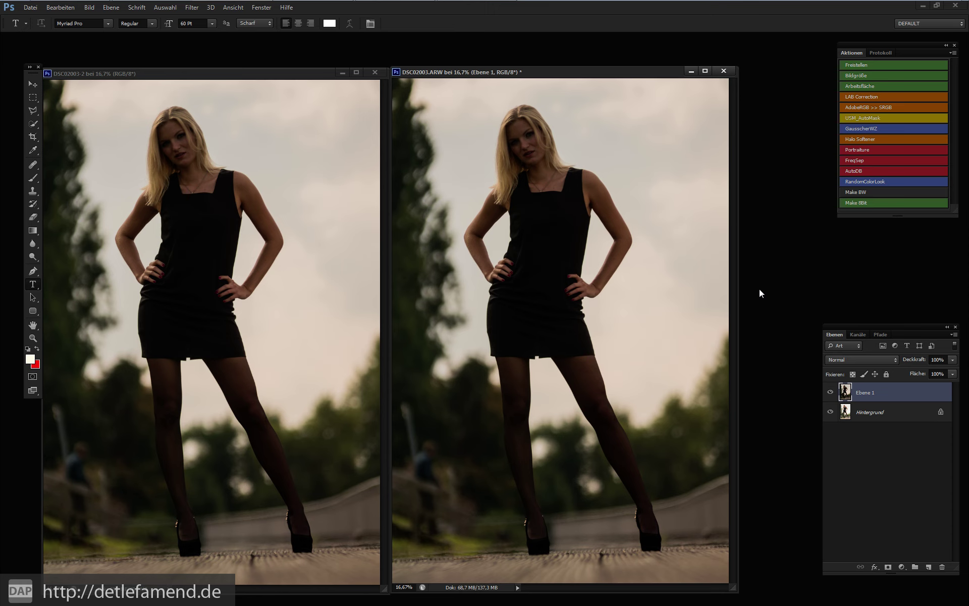
Step: Close DSC02003-2 without saving, recentre the document window and switch to full-screen mode
left_click_drag(492, 71, 523, 70)
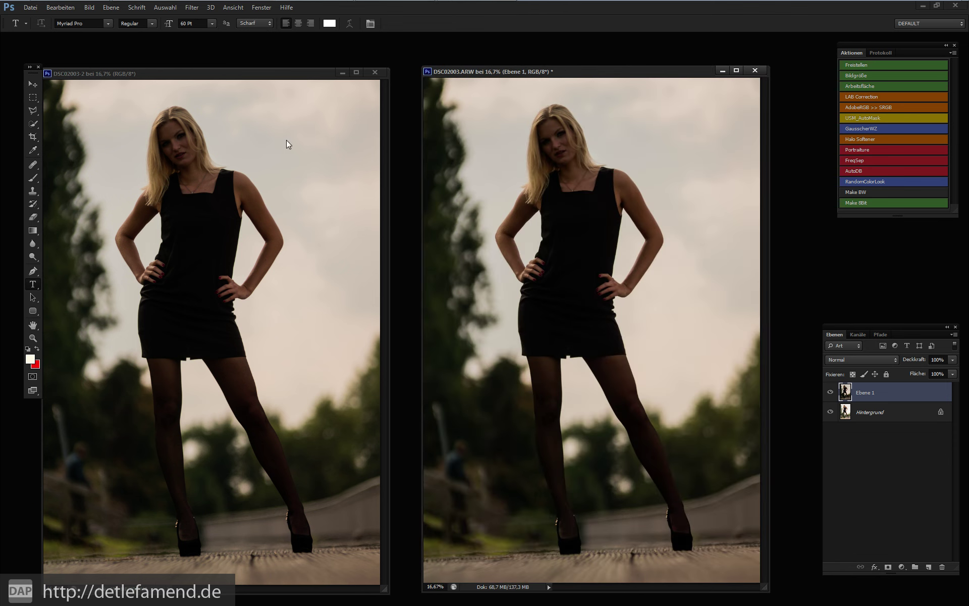
left_click(375, 72)
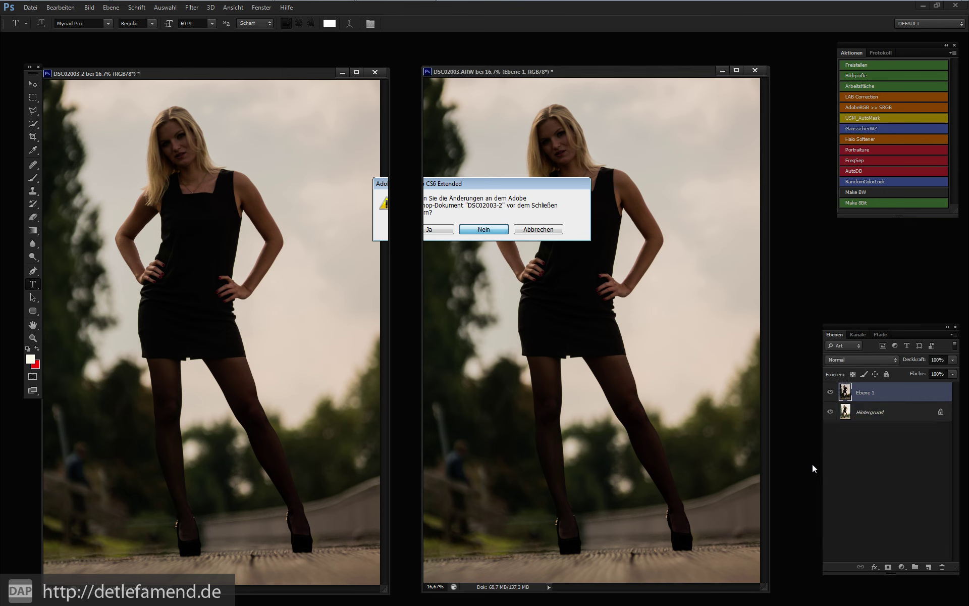
key("Return")
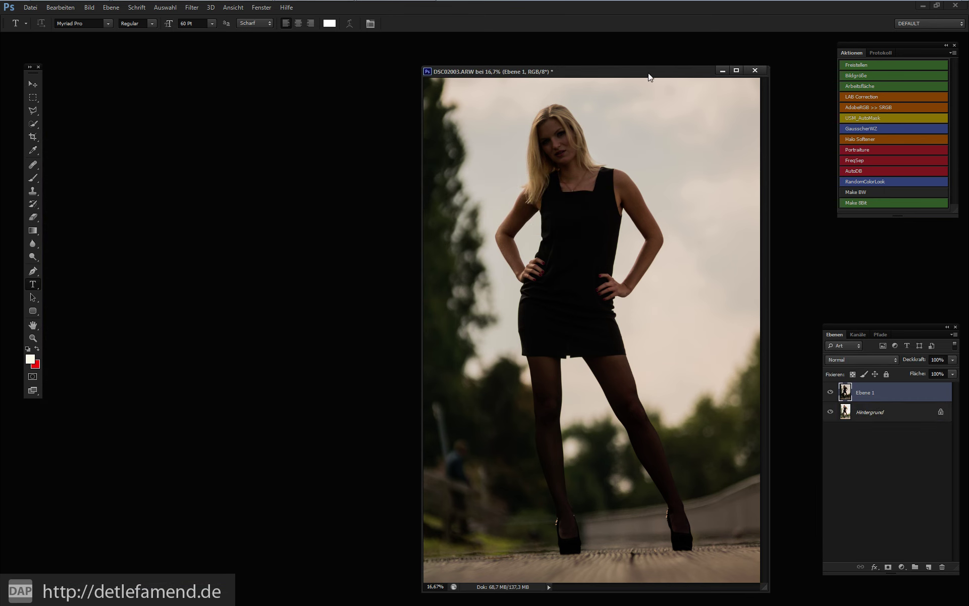
left_click_drag(648, 73, 520, 56)
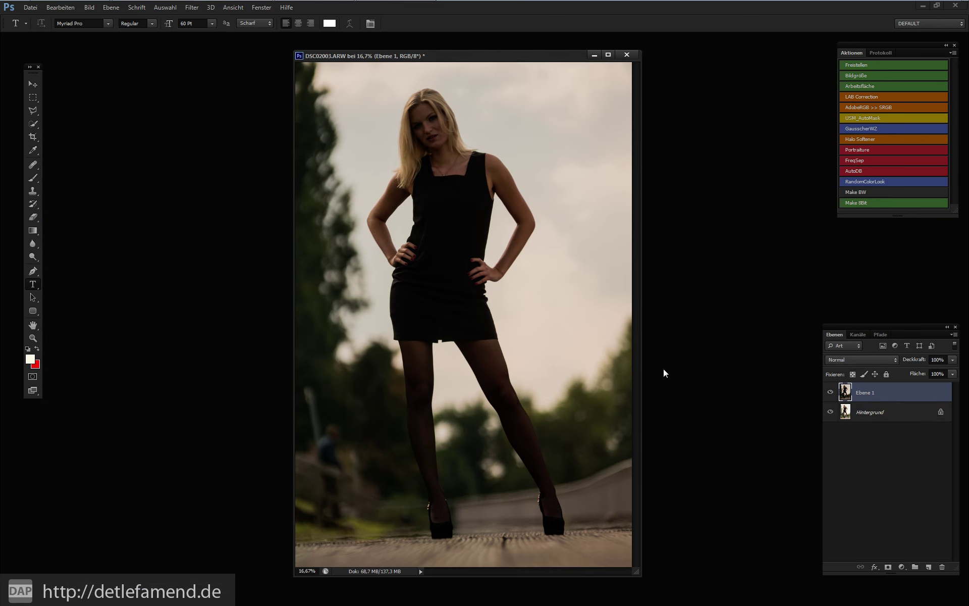
key("f")
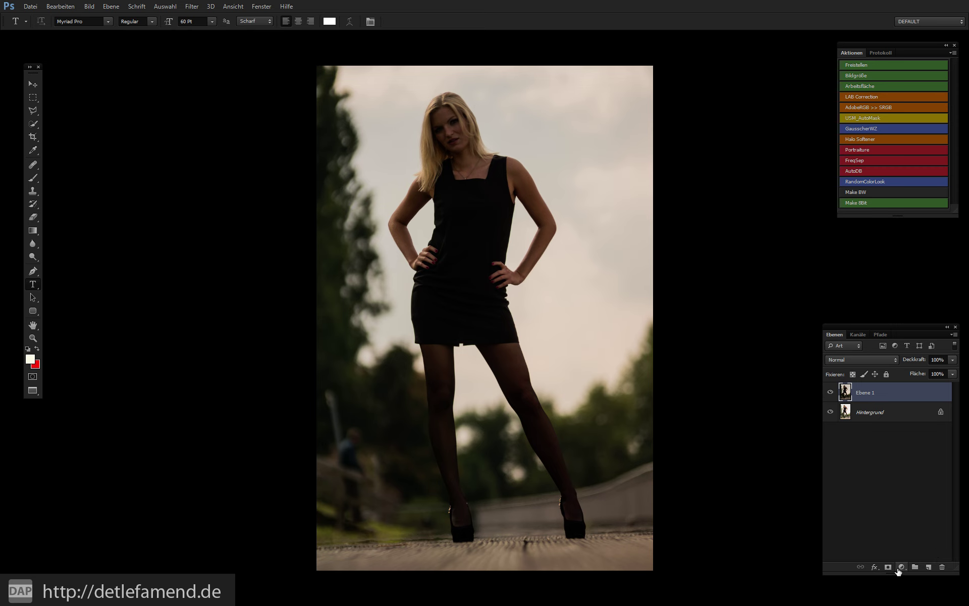
Step: Give Ebene 1 a black layer mask and set a soft brush of about 800 px
left_click(887, 566, "alt")
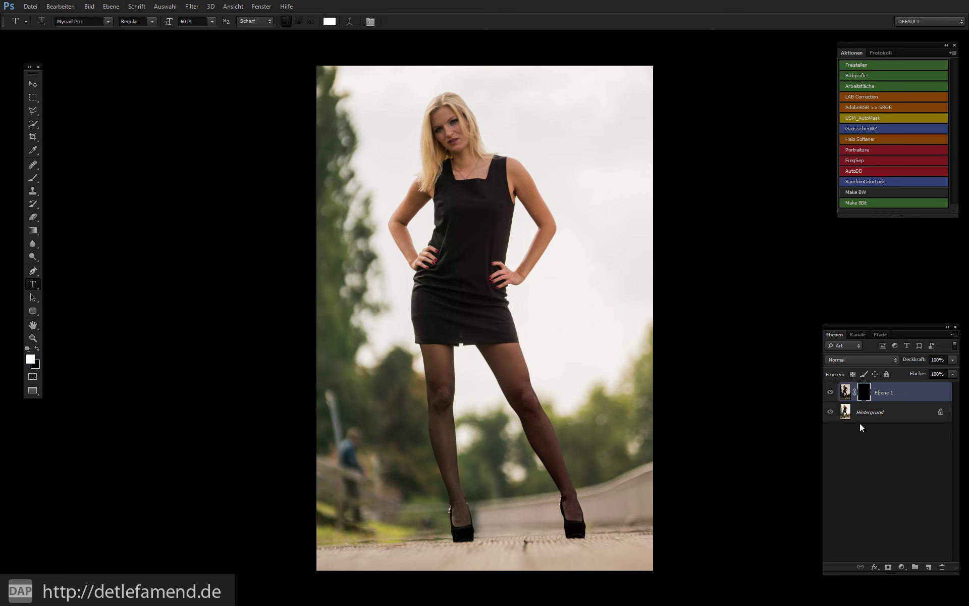
key("b")
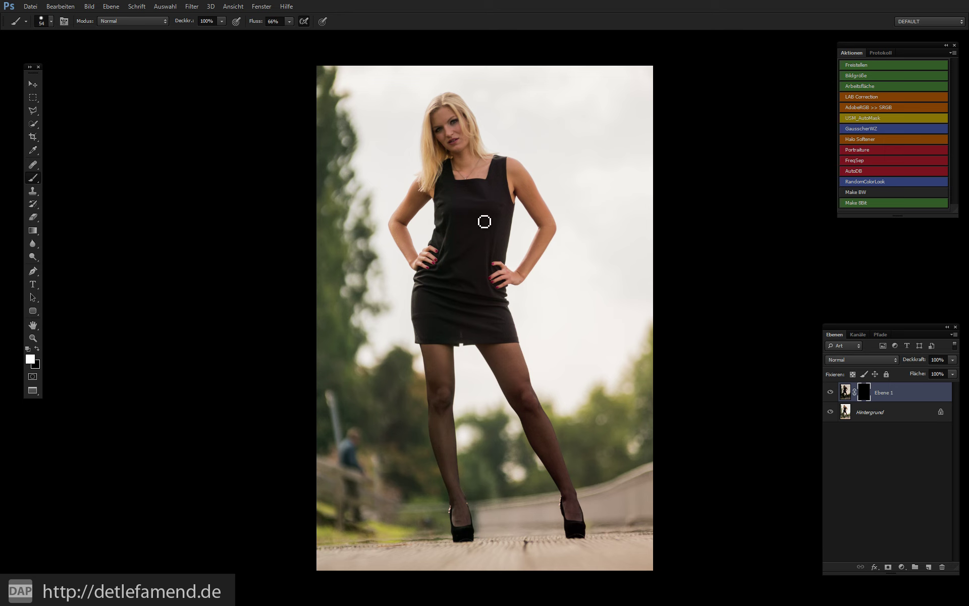
mouse_move(631, 200)
left_mouse_down()
mouse_move(599, 203)
mouse_move(592, 238)
left_mouse_up()
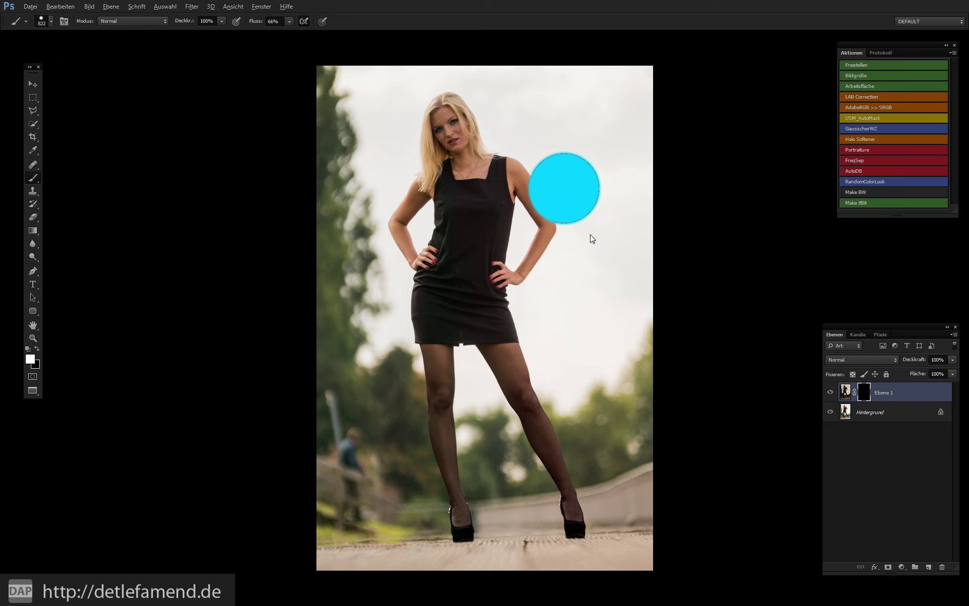
left_click_drag(592, 237, 579, 151)
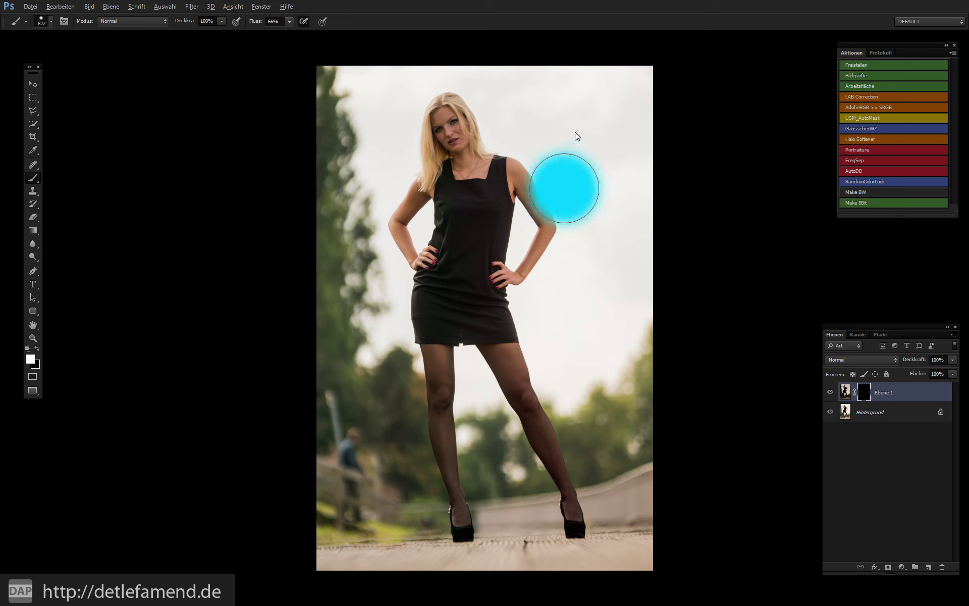
left_click_drag(578, 151, 572, 109)
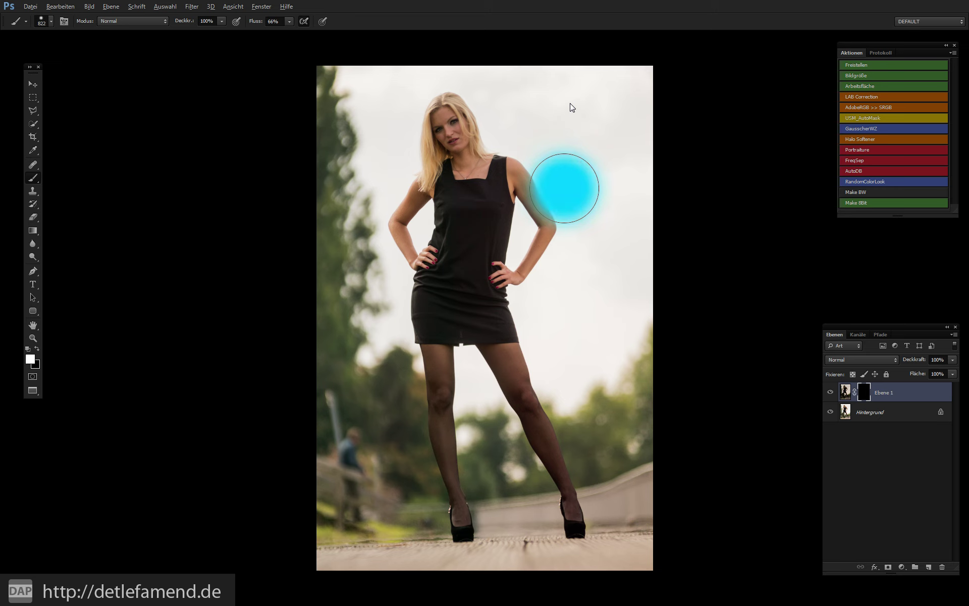
left_click_drag(572, 107, 572, 109)
Step: Paint the darker sky back in along the upper right, then start removing the mask
mouse_move(641, 84)
left_mouse_down()
mouse_move(580, 121)
mouse_move(591, 289)
left_mouse_up()
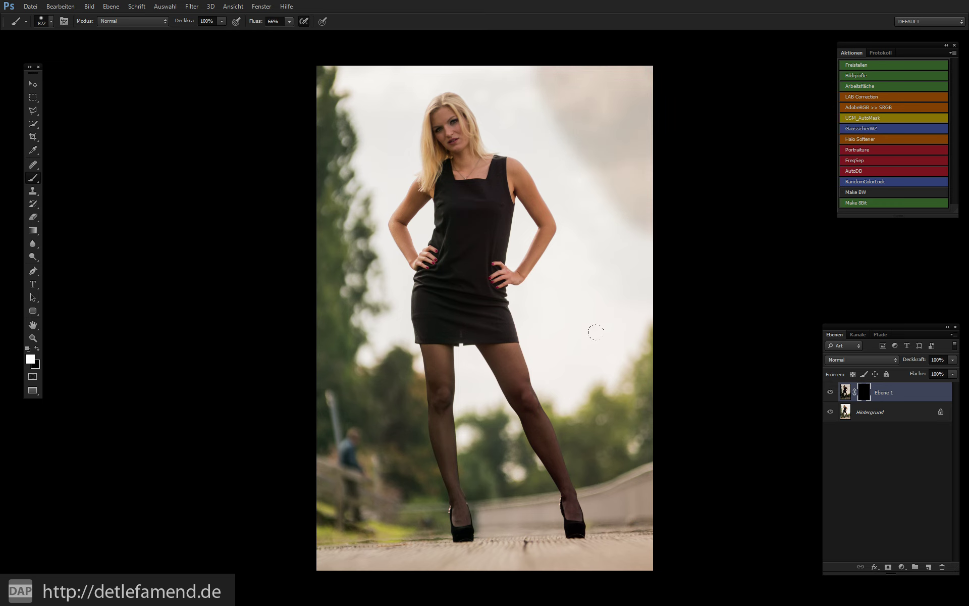
left_click_drag(519, 316, 552, 251)
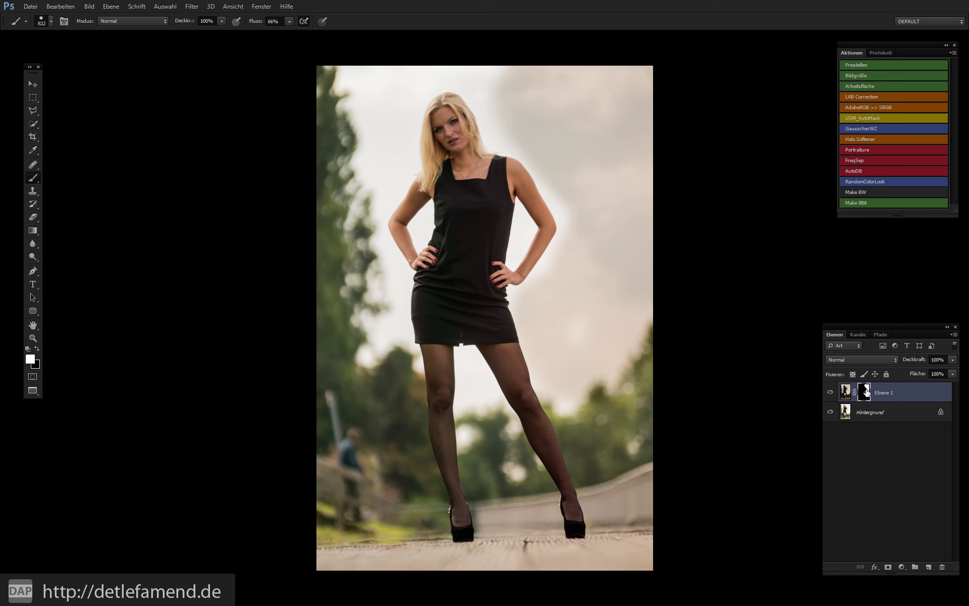
left_click_drag(866, 393, 943, 564)
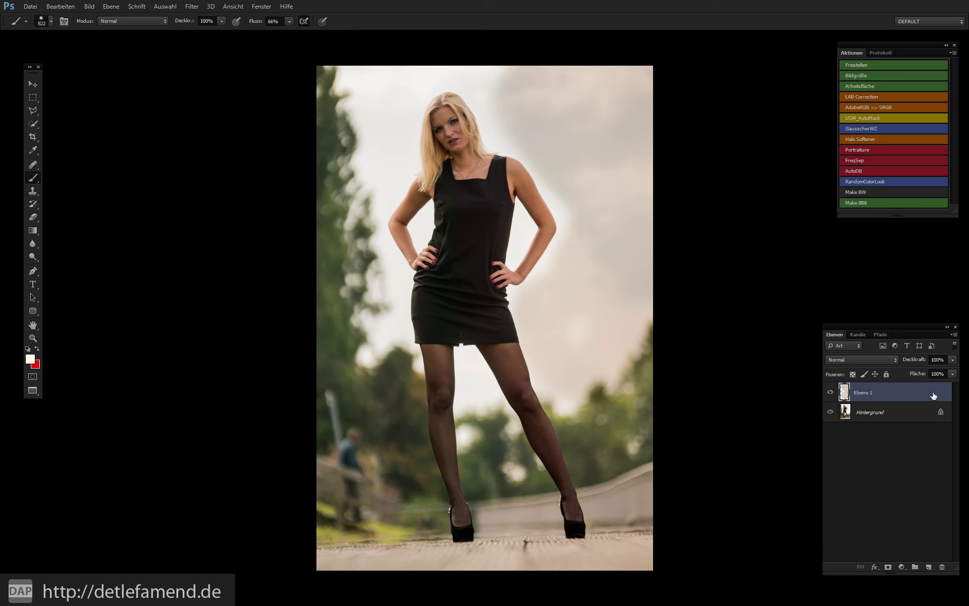
Step: Check Ebene 1's blending options without changes, reselect the brush, and begin dragging the mask to the trash
double_click(933, 395)
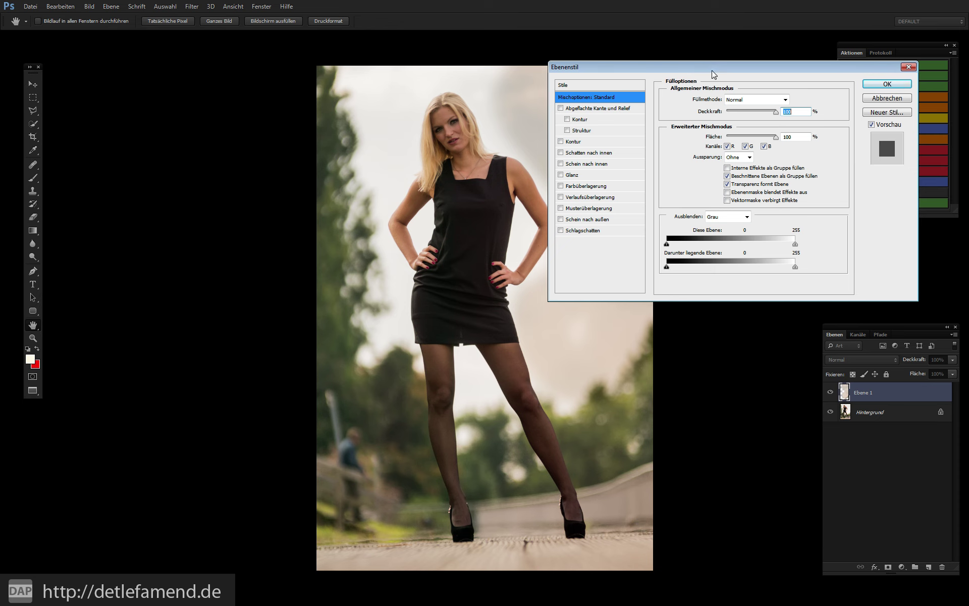
left_click_drag(714, 74, 748, 100)
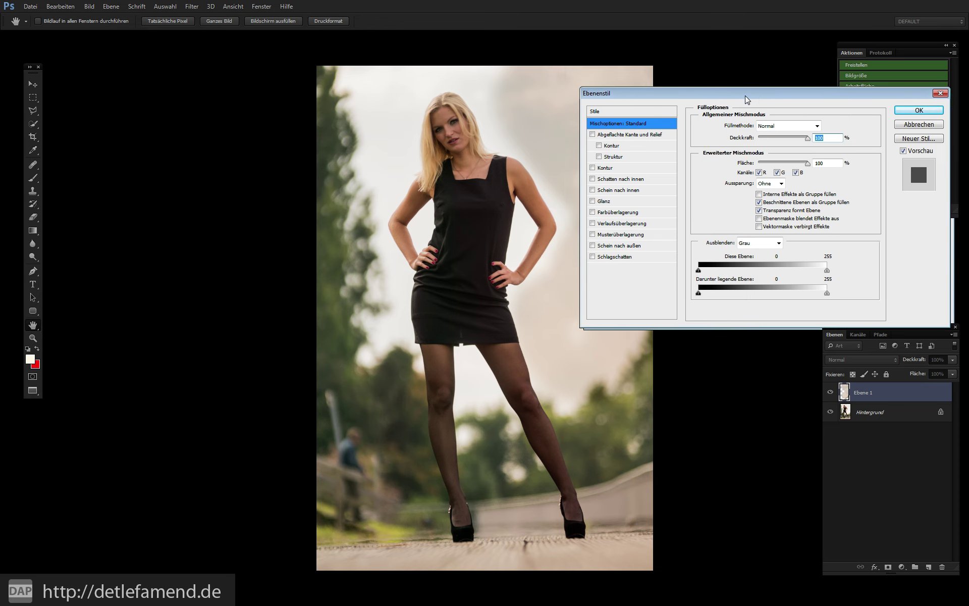
left_click(909, 124)
key("b")
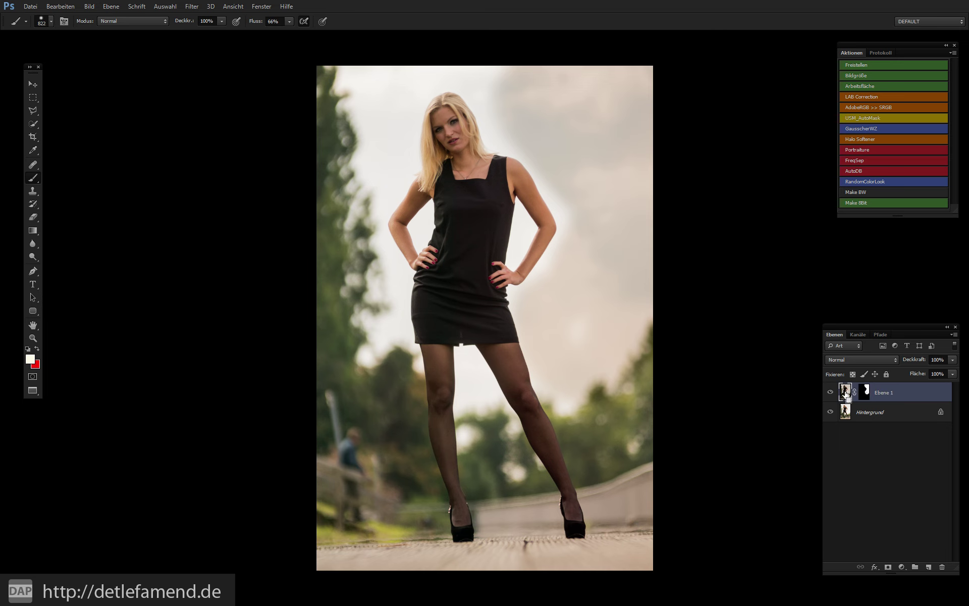
left_click_drag(847, 395, 927, 549)
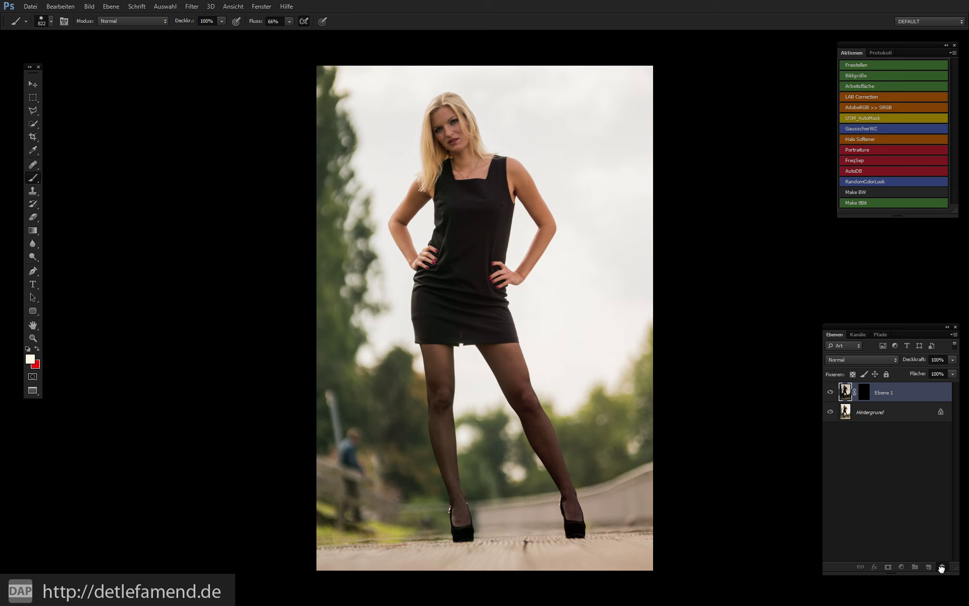
Step: Delete Ebene 1's layer mask and open its blending options beside the photo
left_click_drag(927, 549, 942, 566)
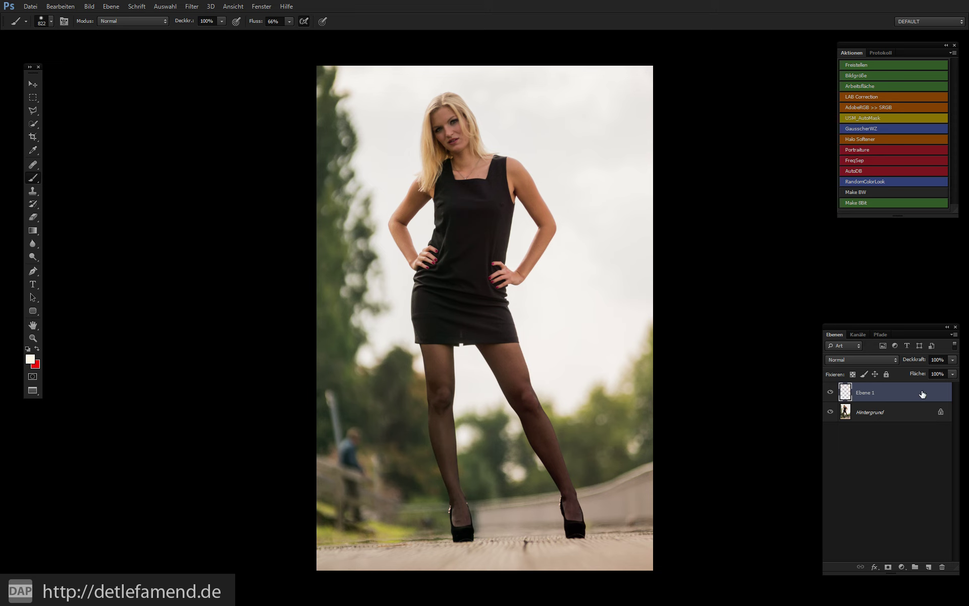
double_click(922, 394)
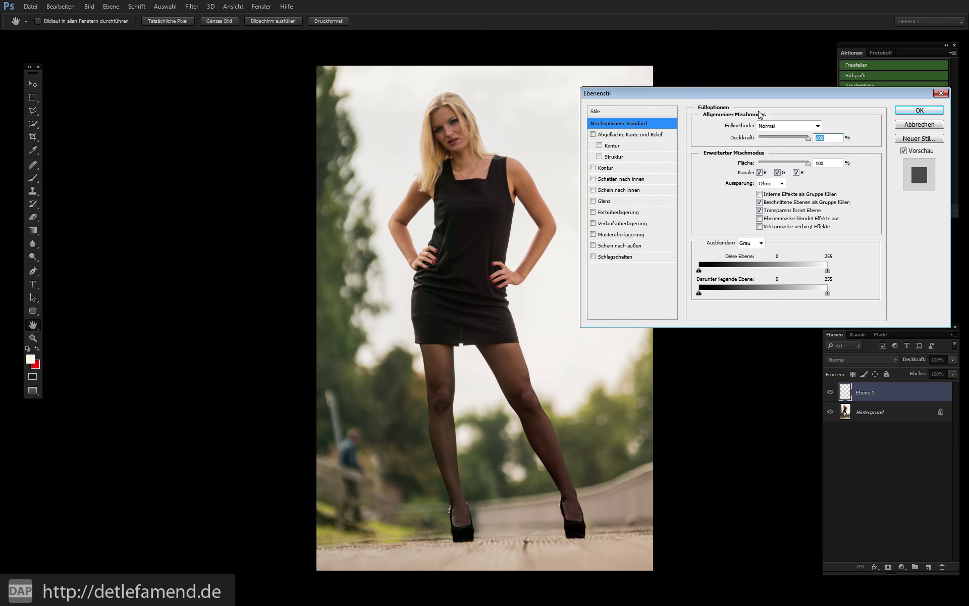
left_click_drag(597, 92, 570, 63)
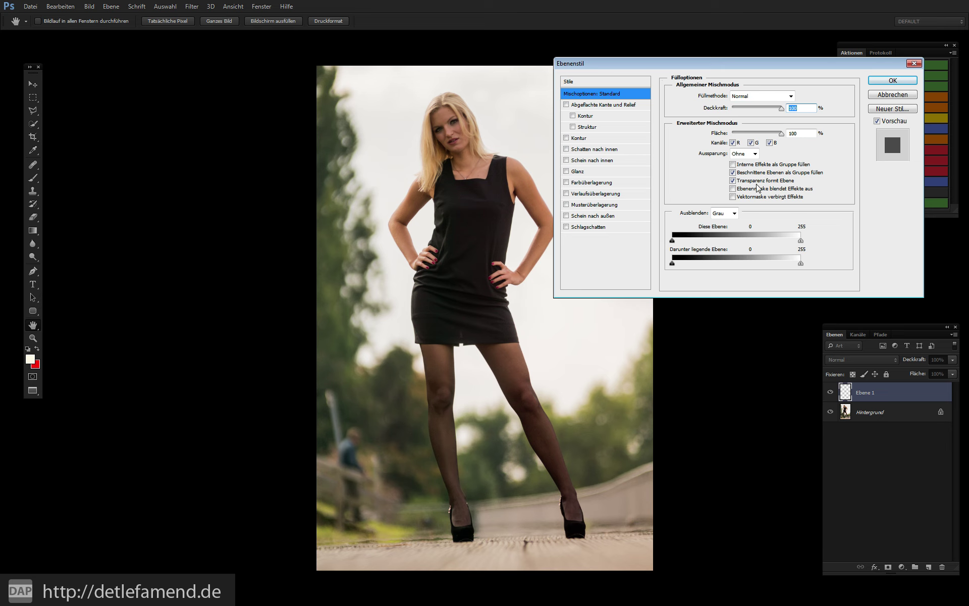
left_click_drag(708, 61, 725, 51)
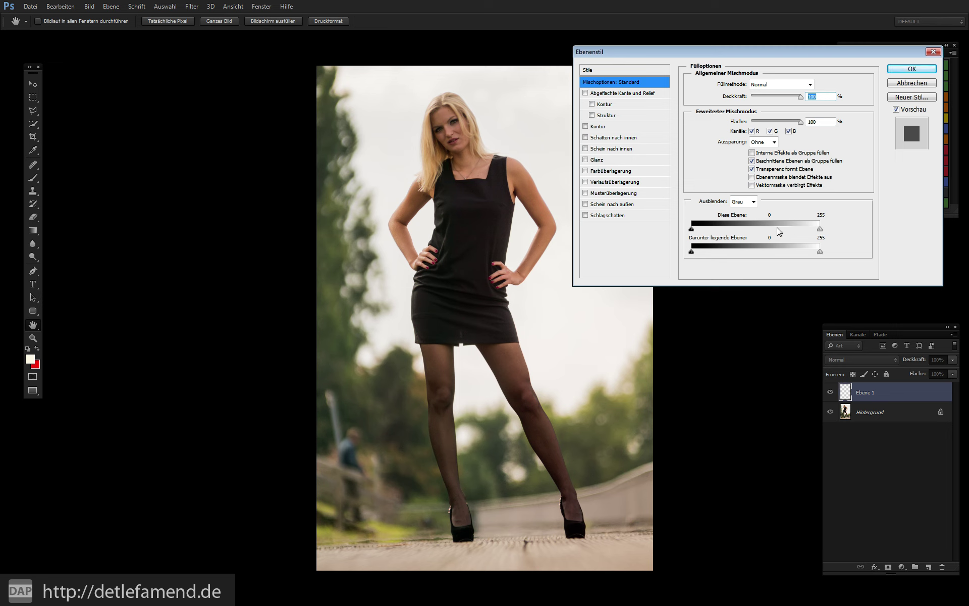
Step: Set This Layer Blend If limits to dark 155 and bright 134, and confirm
mouse_move(691, 231)
left_mouse_down()
mouse_move(836, 235)
mouse_move(810, 235)
left_mouse_up()
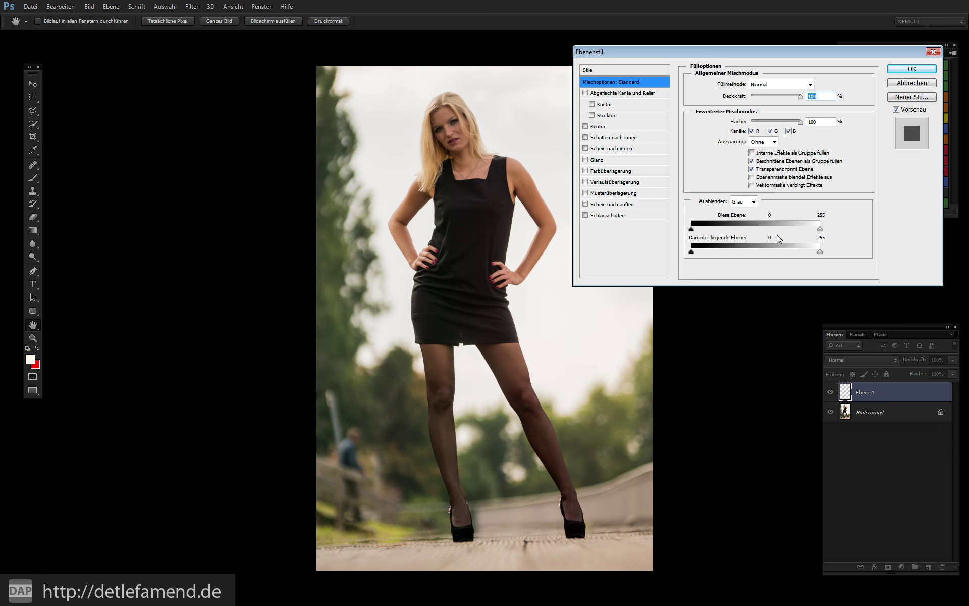
mouse_move(819, 229)
left_mouse_down()
mouse_move(758, 229)
mouse_move(838, 234)
left_mouse_up()
left_click(911, 68)
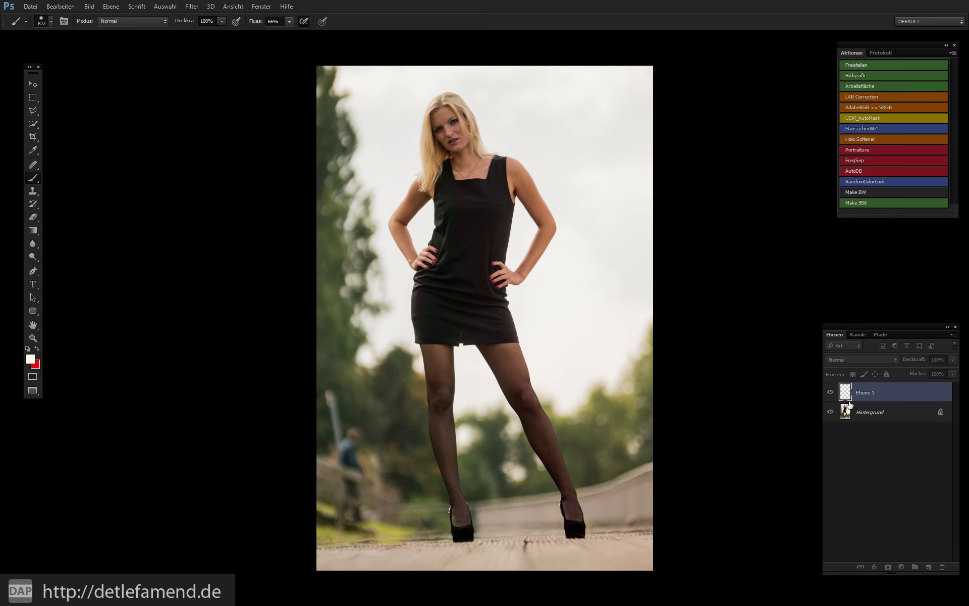
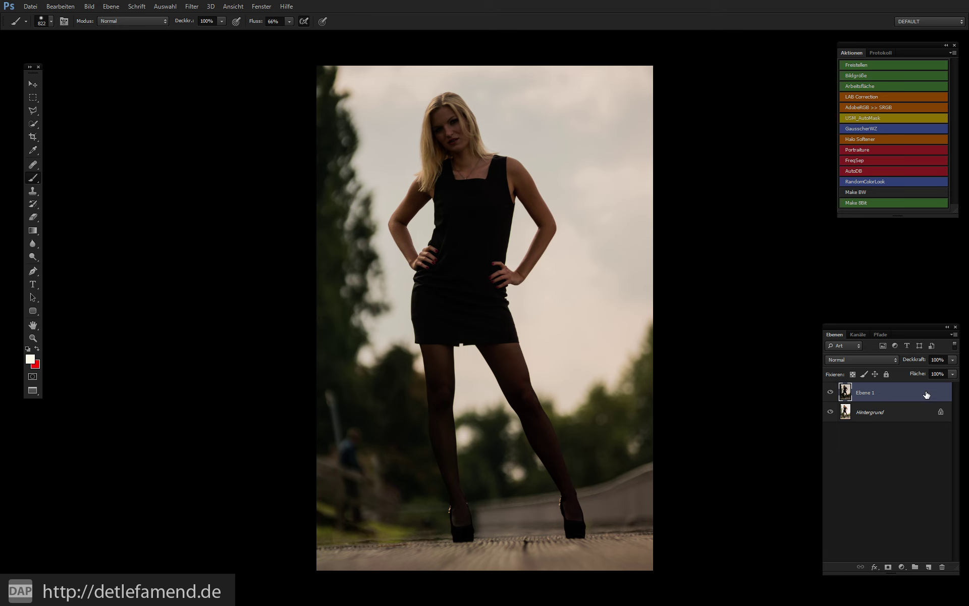
Step: Set Ebene 1's Blend If so shadows drop out at 102, with highlights fading 214–255
double_click(926, 394)
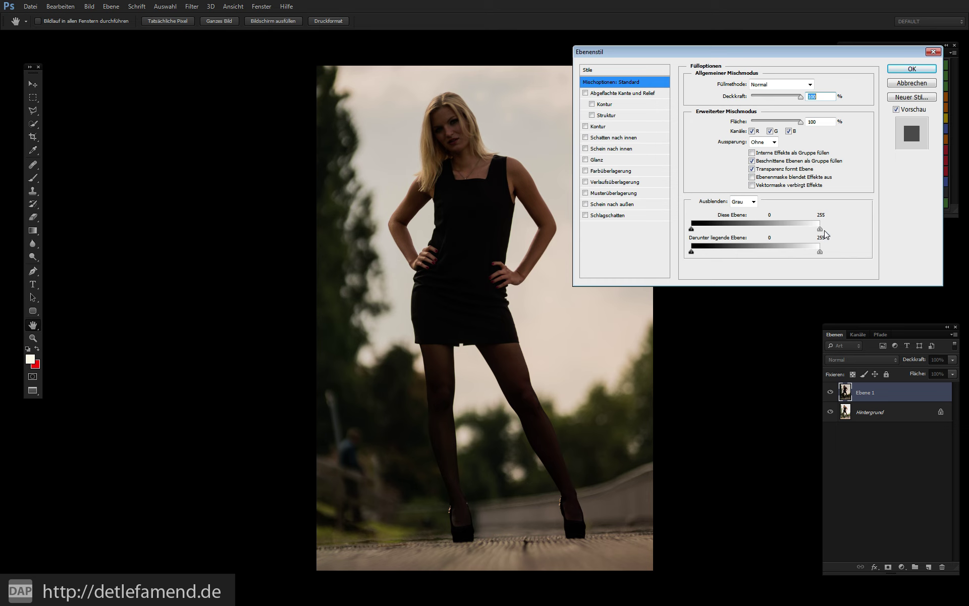
left_click_drag(692, 228, 791, 231)
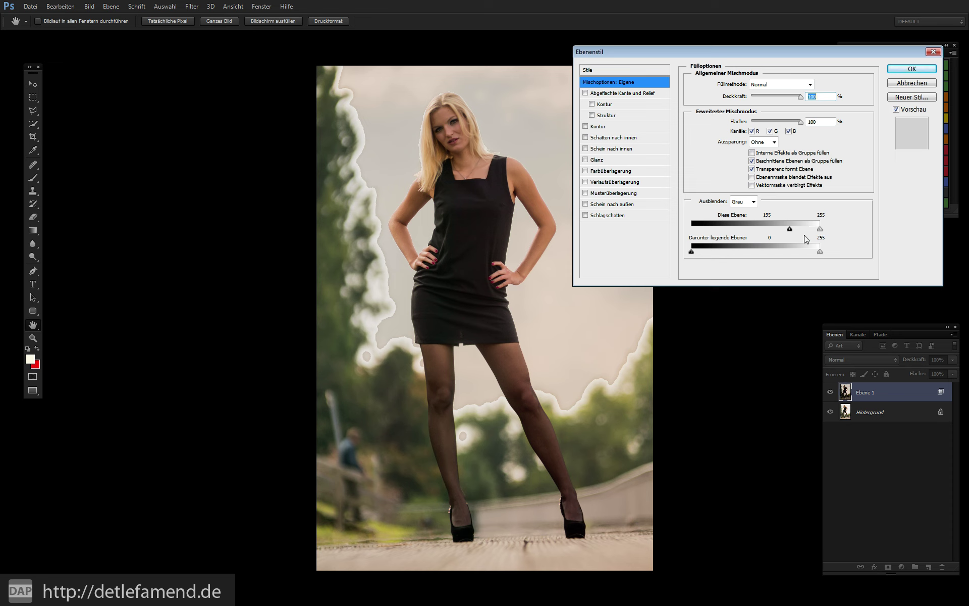
key("alt")
left_click_drag(789, 230, 743, 232)
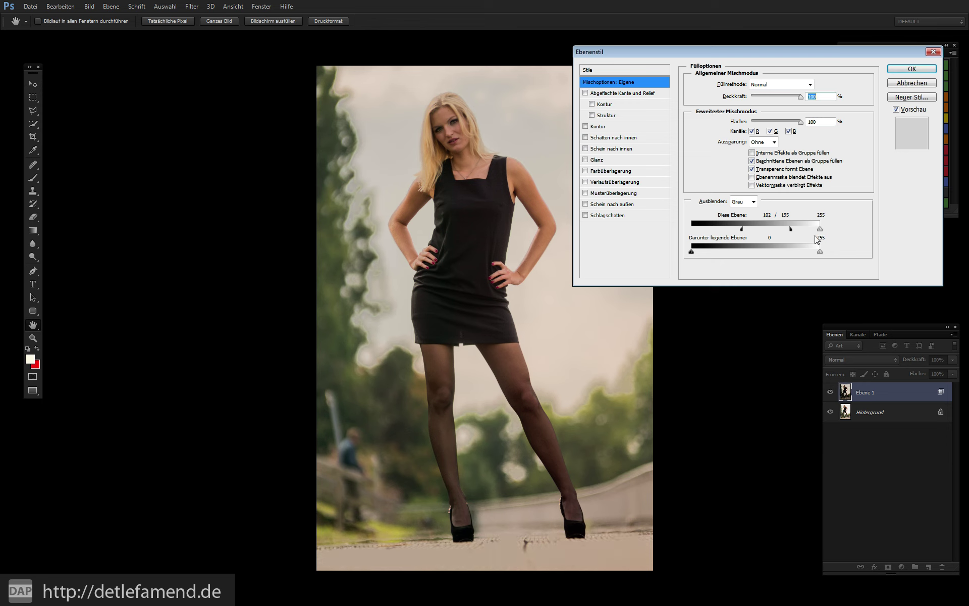
mouse_move(819, 229)
left_mouse_down()
mouse_move(779, 233)
mouse_move(798, 232)
left_mouse_up()
left_click(912, 73)
key("b")
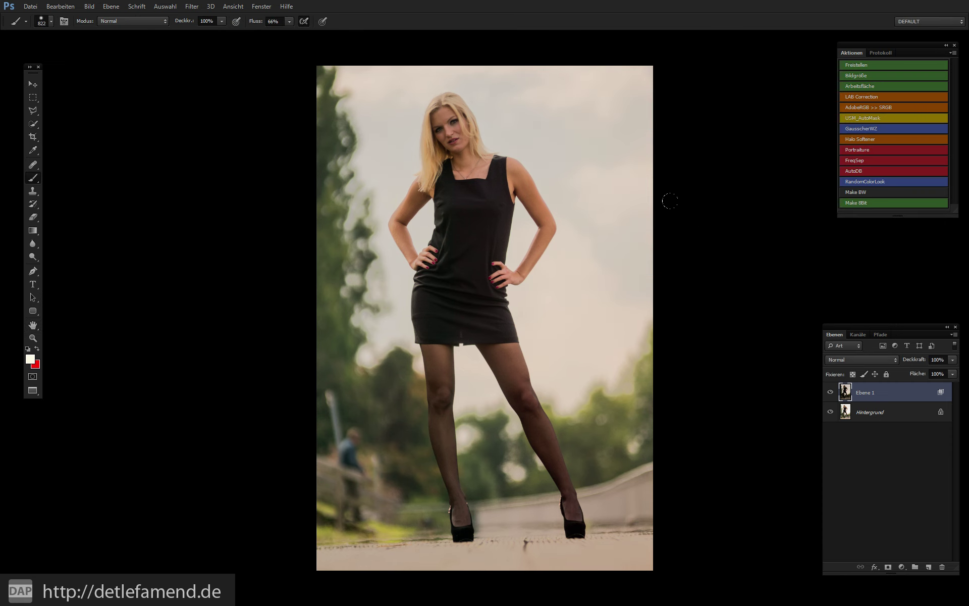
Step: Compare Ebene 1 against the original, then lower its split shadow threshold to 71/214
left_click(829, 392)
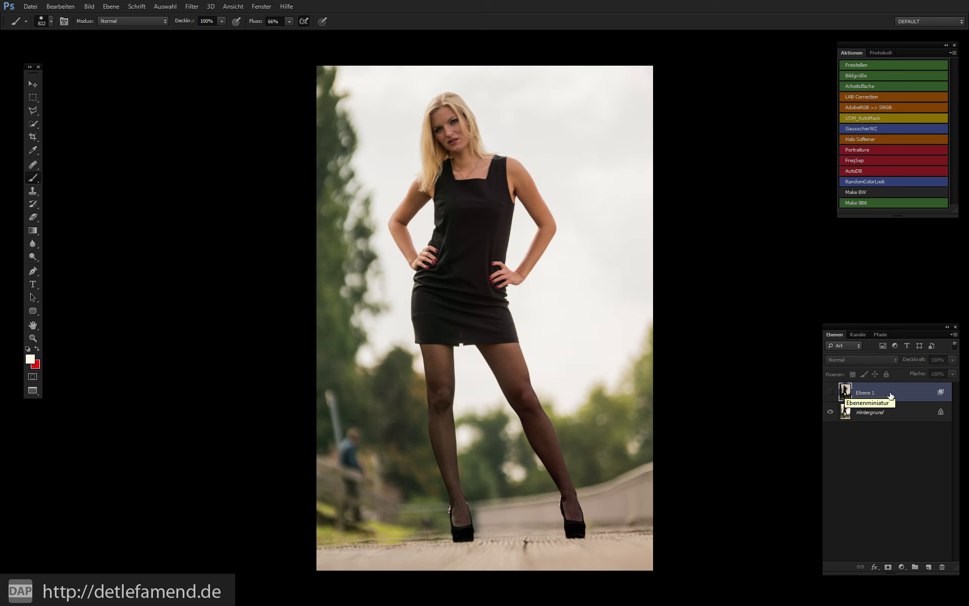
left_click(829, 393)
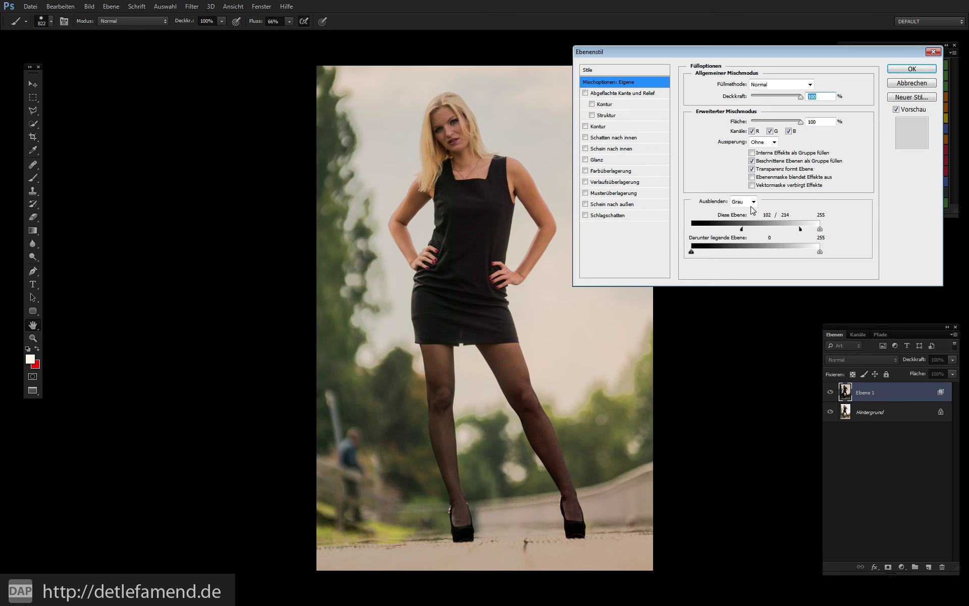
mouse_move(741, 228)
left_mouse_down()
mouse_move(714, 228)
mouse_move(729, 231)
left_mouse_up()
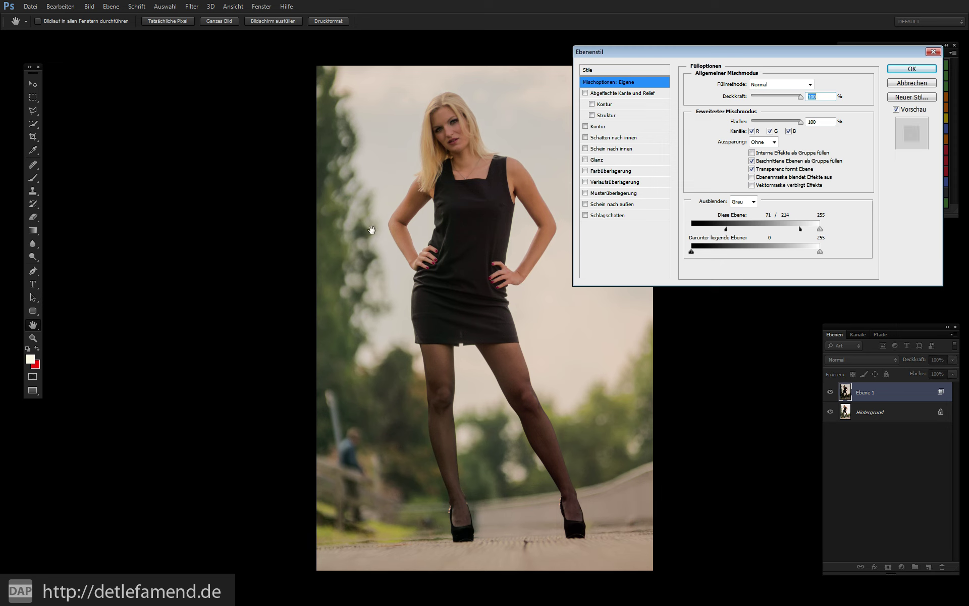
left_click(892, 69)
key("b")
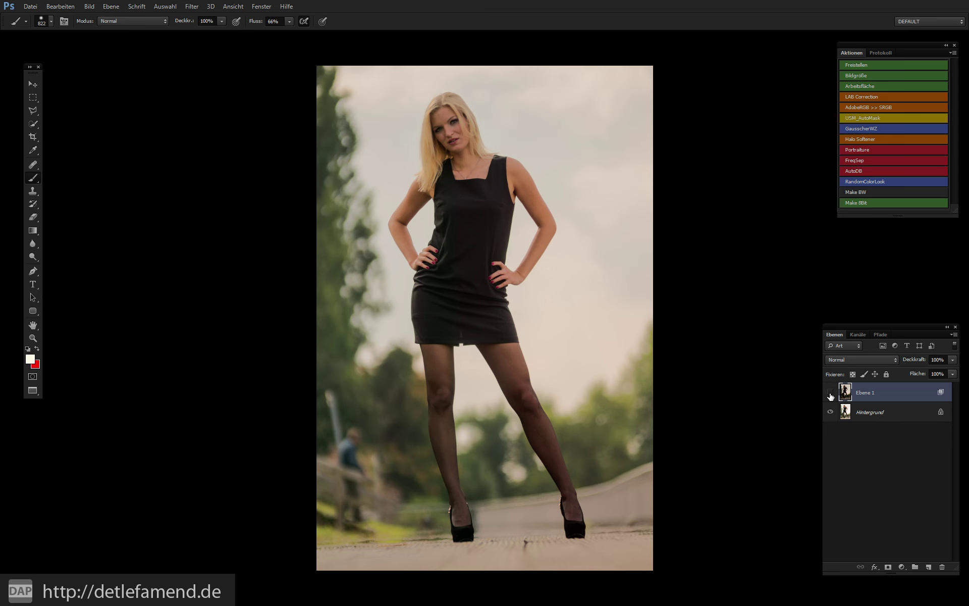
Step: Toggle Ebene 1 to compare, then zoom in and pan over the hand, arm and face
left_click(830, 392)
left_click(830, 393)
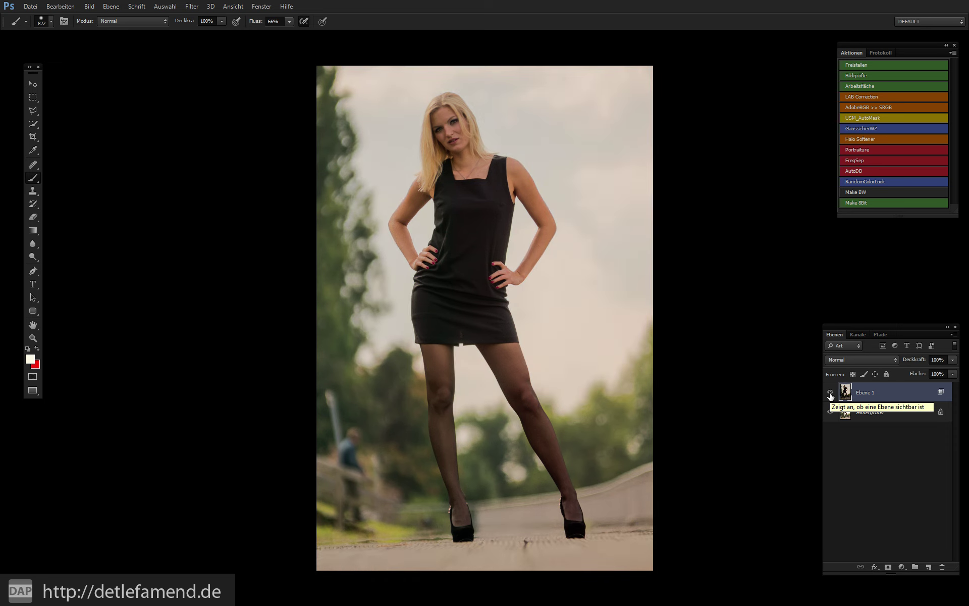
key("ctrl+plus")
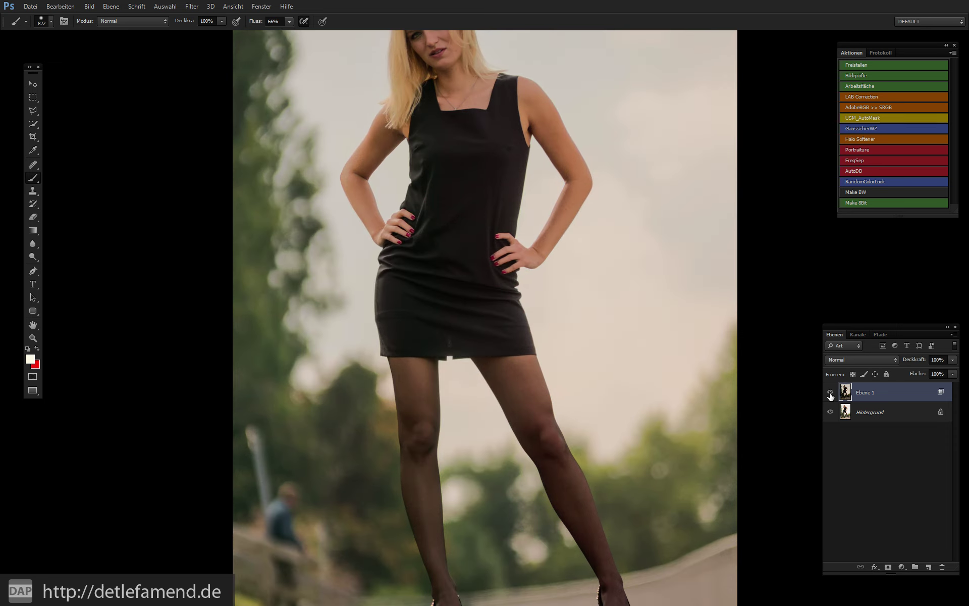
key("ctrl+plus")
key("ctrl+plus")
left_click_drag(428, 341, 378, 425)
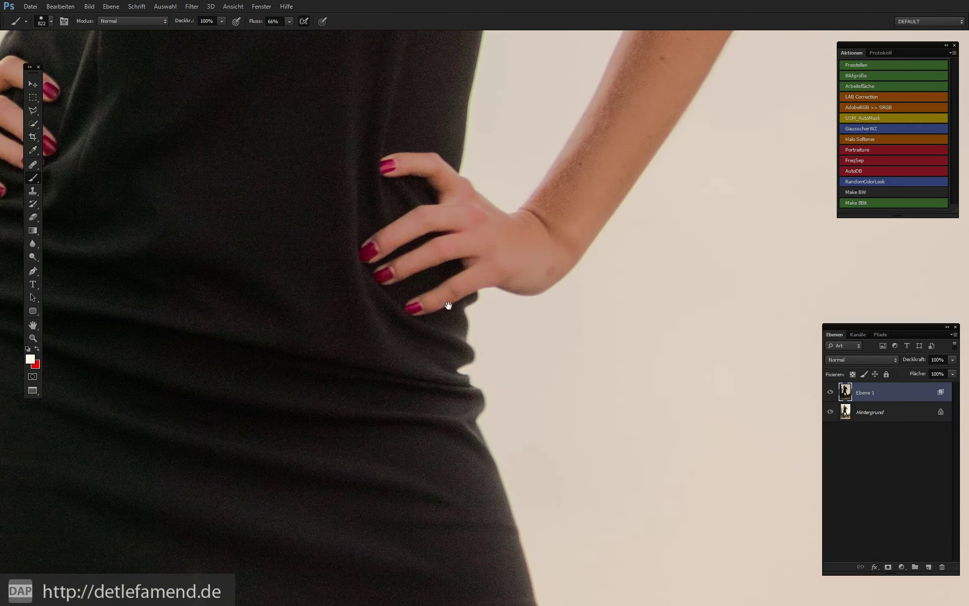
left_click_drag(487, 152, 418, 275)
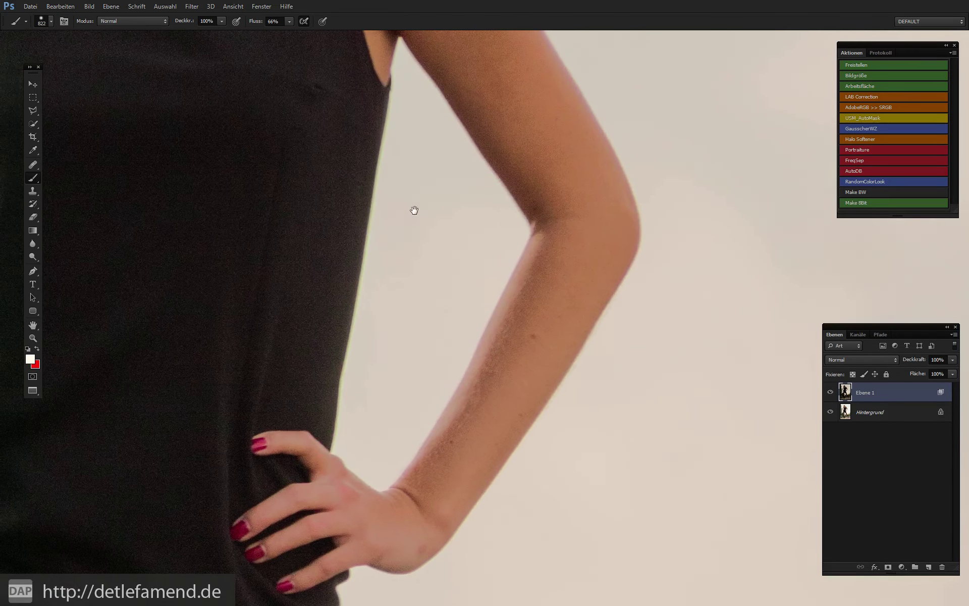
left_click_drag(414, 210, 429, 303)
left_click_drag(400, 158, 424, 252)
left_click_drag(335, 113, 509, 276)
left_click_drag(359, 150, 520, 283)
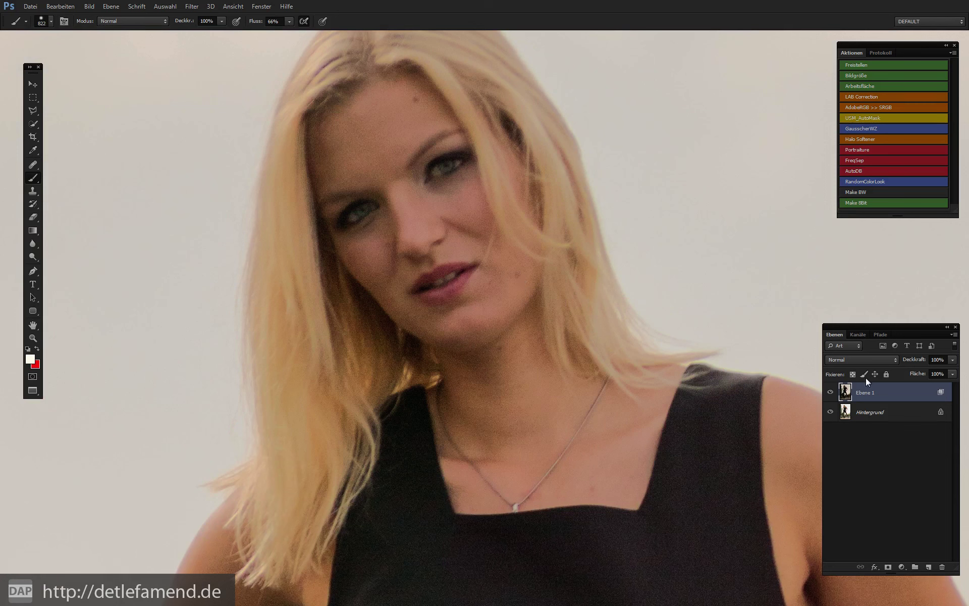
key("m")
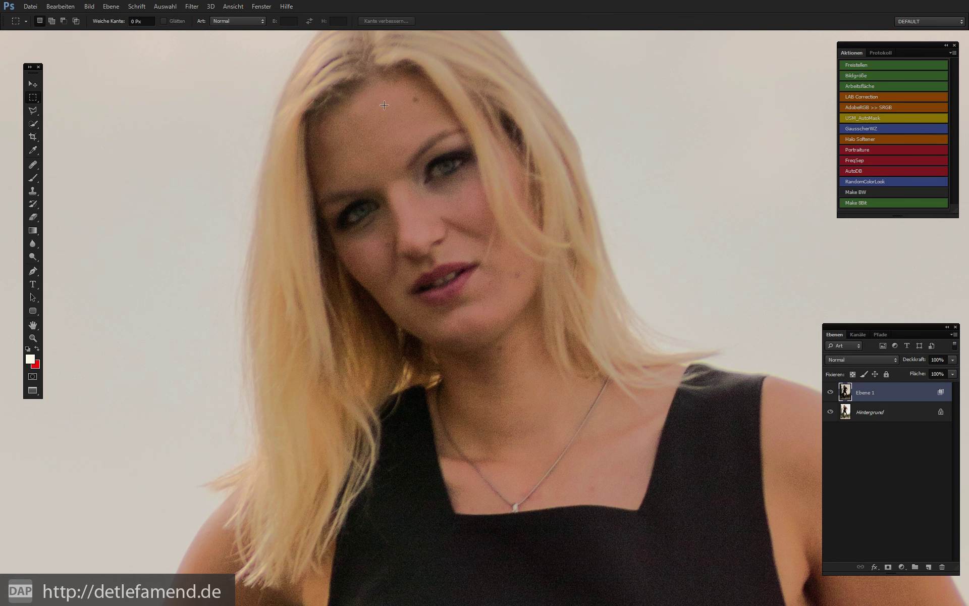
Step: Toggle Ebene 1 on and off three times to compare, then give it a white layer mask
left_click(829, 393)
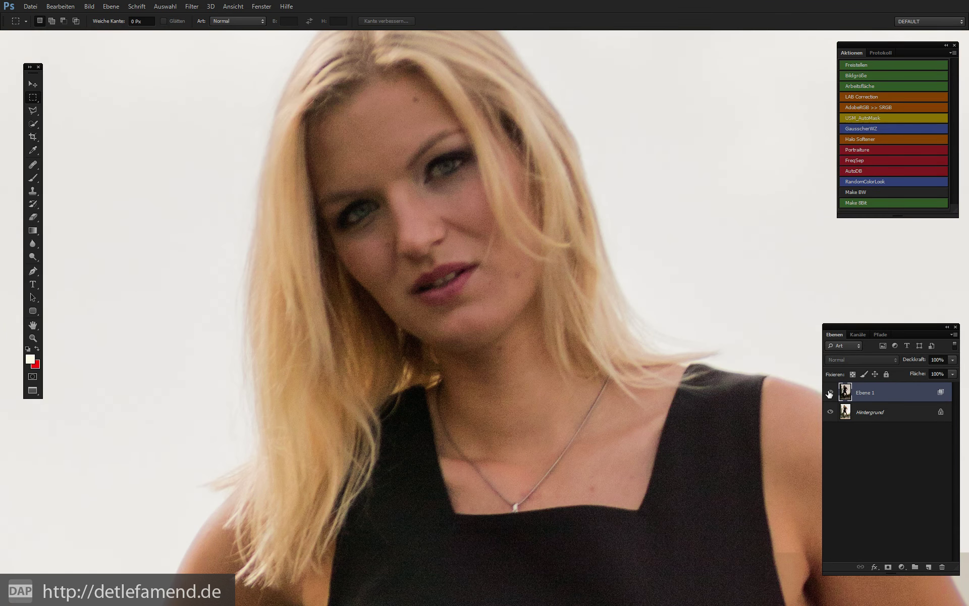
left_click(829, 393)
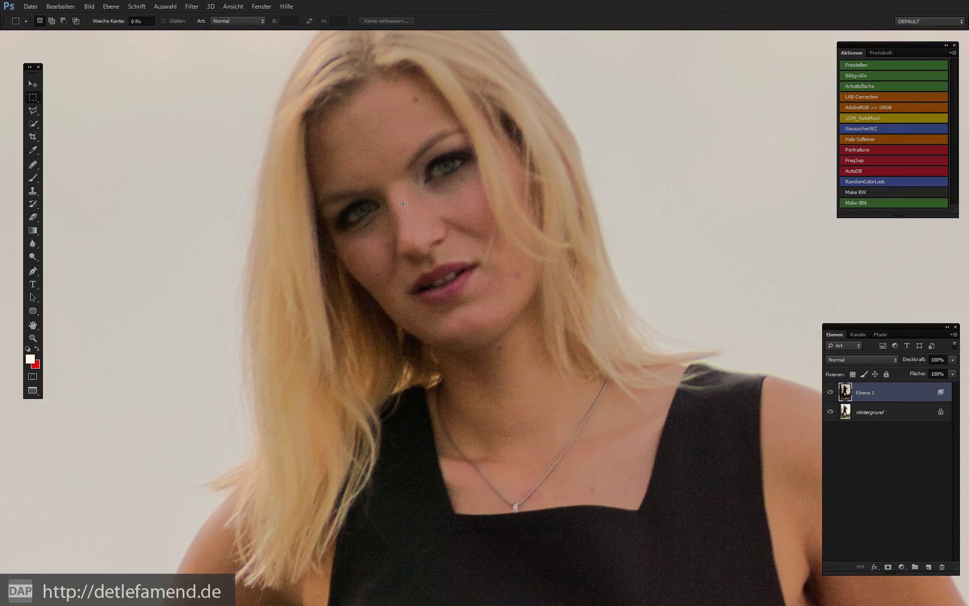
left_click(830, 393)
left_click(829, 393)
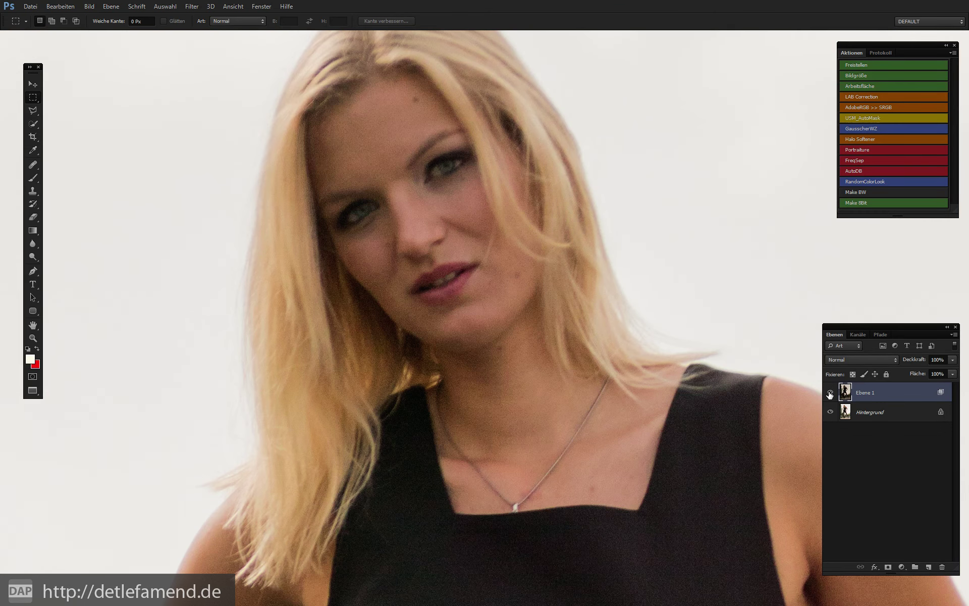
left_click(829, 393)
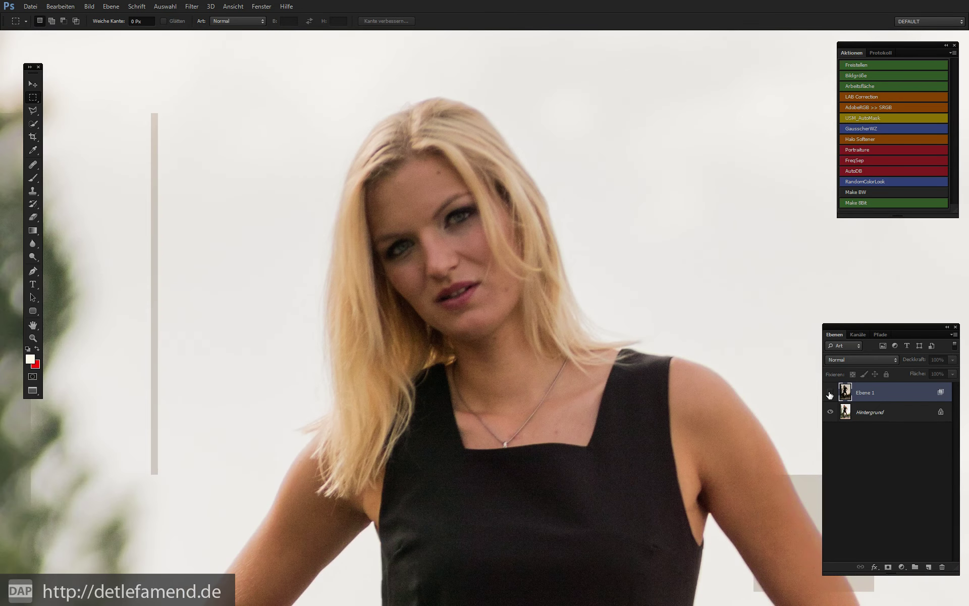
left_click(829, 393)
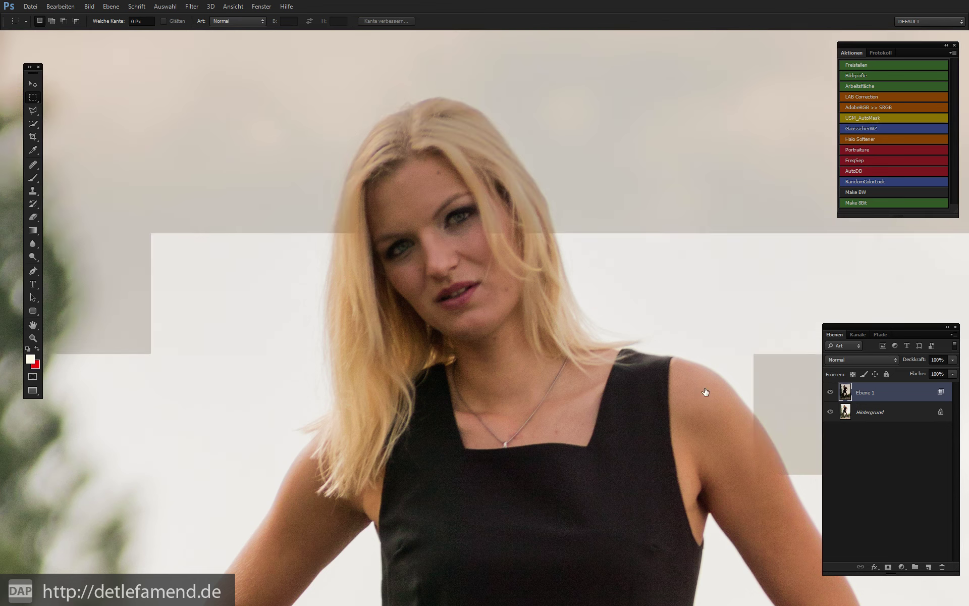
left_click(887, 567)
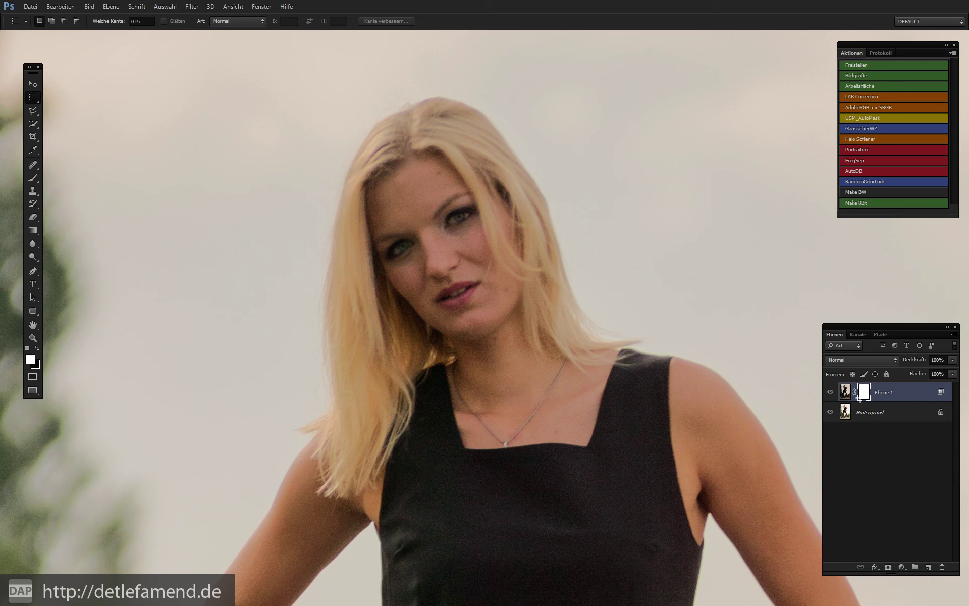
Step: Paint black on Ebene 1's mask along the hair edge with a brush of about 210 px
key("b")
left_click_drag(474, 280, 447, 279)
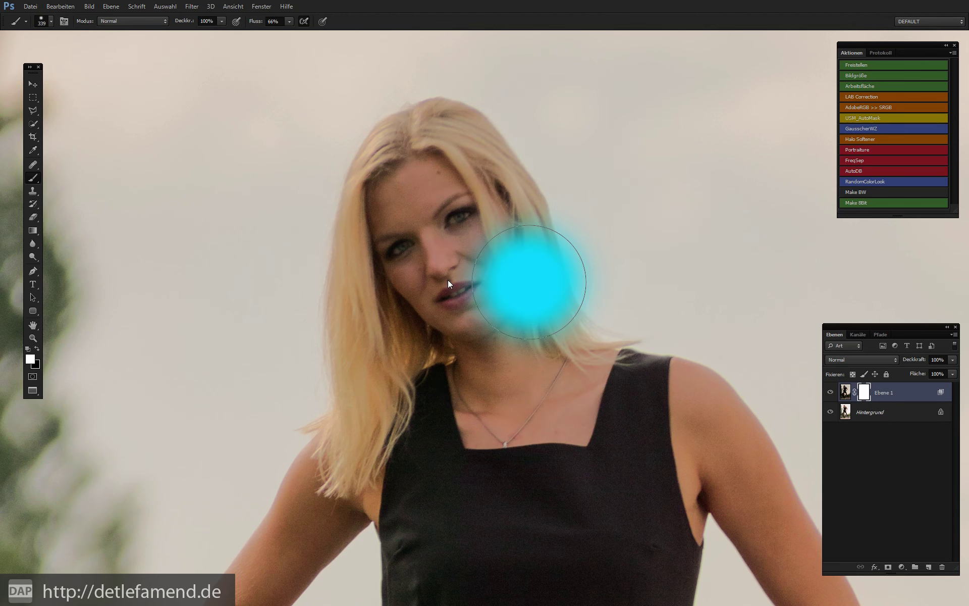
key("x")
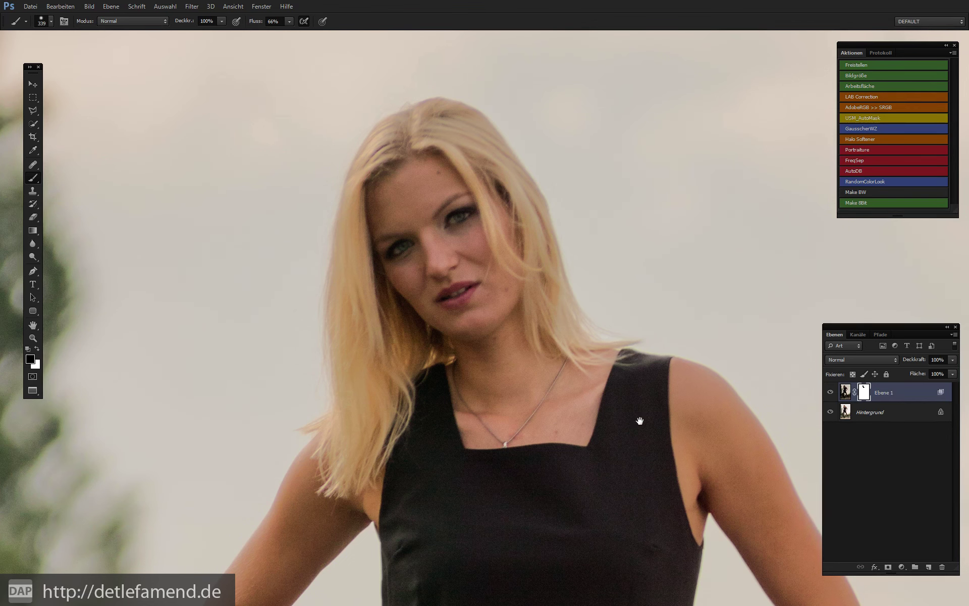
left_click_drag(640, 421, 486, 252)
left_click_drag(556, 292, 540, 287)
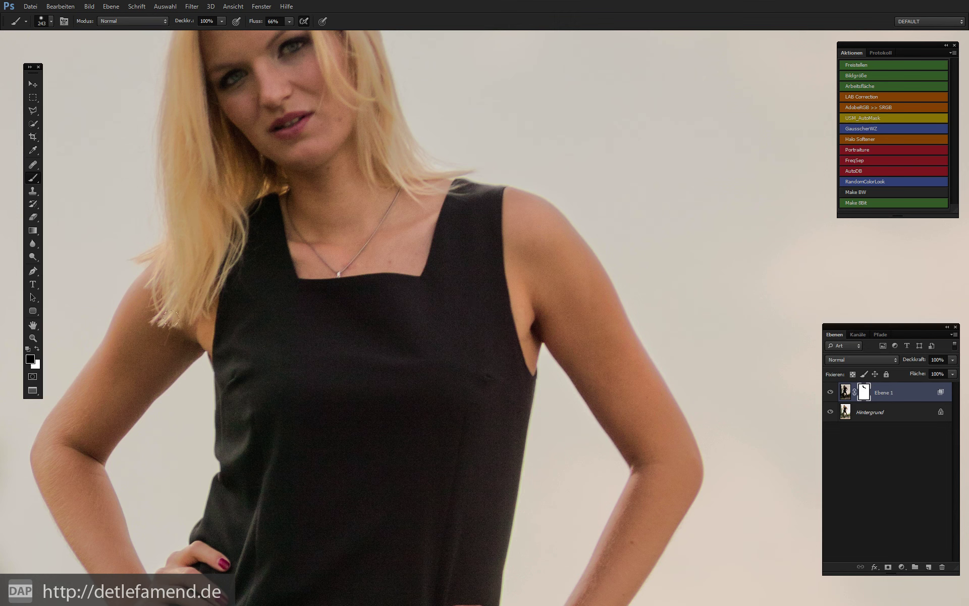
left_click_drag(162, 340, 105, 386)
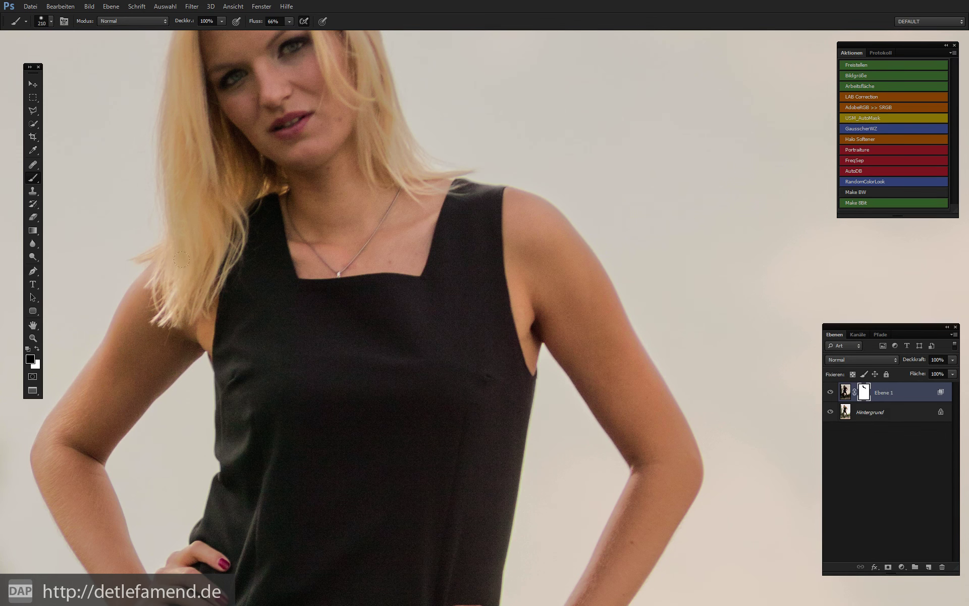
left_click_drag(256, 288, 255, 362)
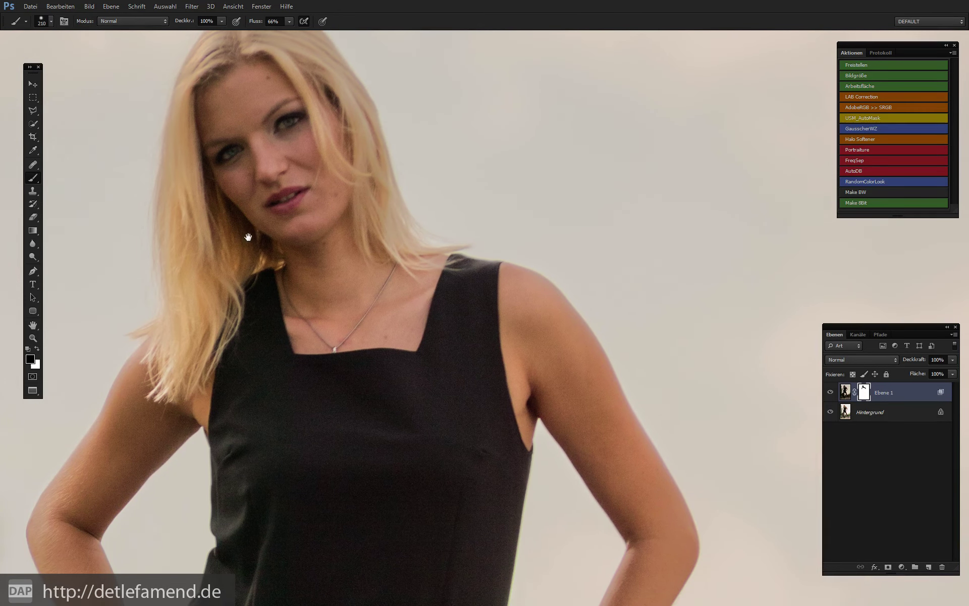
left_click_drag(242, 204, 251, 256)
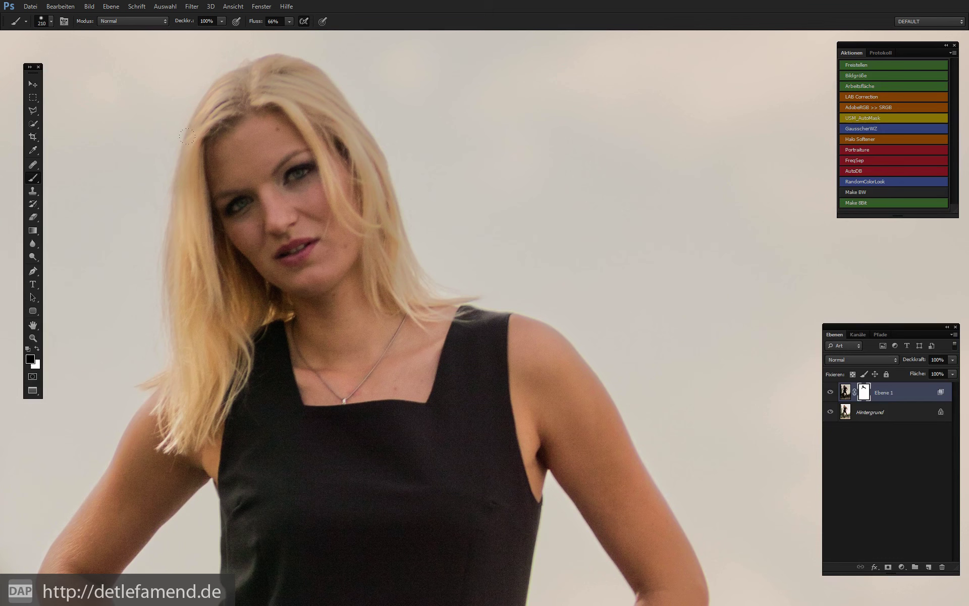
mouse_move(255, 73)
left_mouse_down()
mouse_move(333, 177)
mouse_move(406, 308)
left_mouse_up()
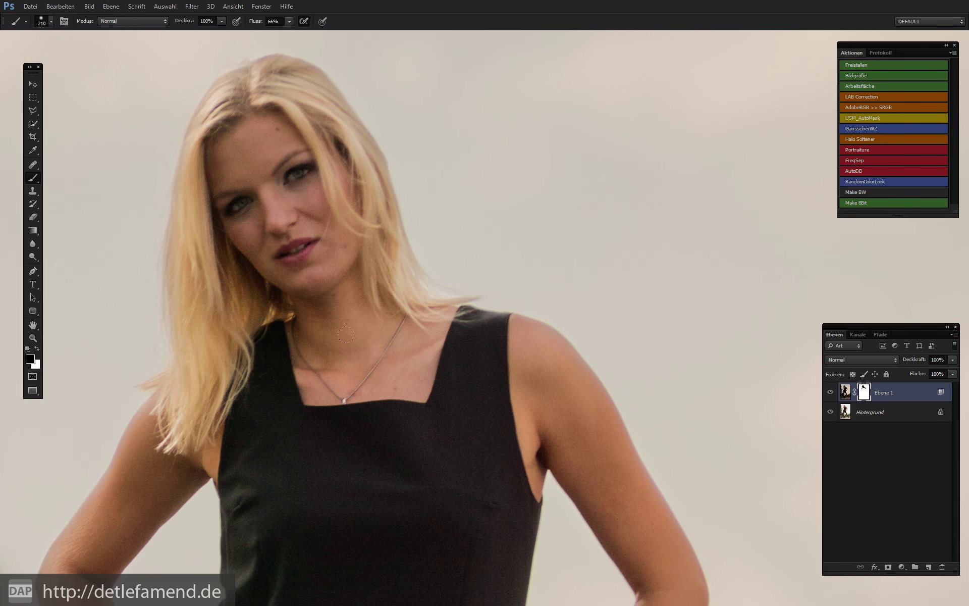
Step: Mask out the toning along the inner edge of the arm near the waist
left_click_drag(395, 434, 352, 301)
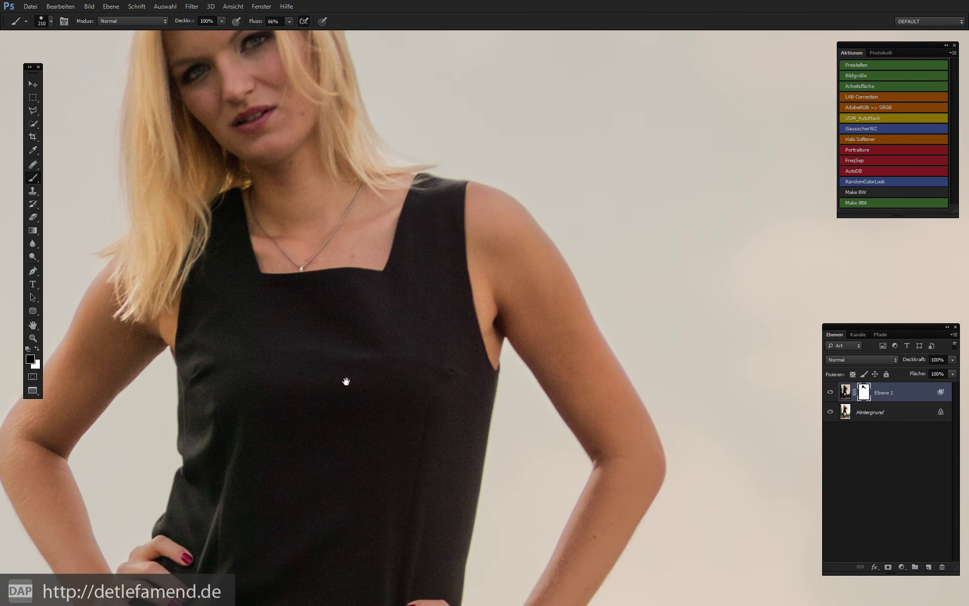
left_click_drag(346, 381, 340, 311)
scroll(273, 335, "down", 5)
scroll(298, 309, "down", 2)
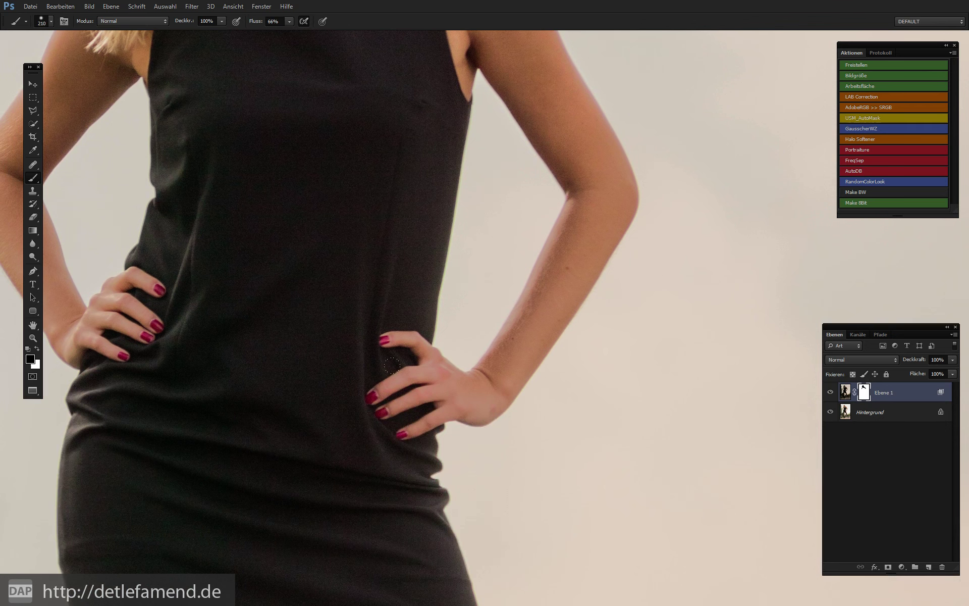
right_click(322, 347, "alt")
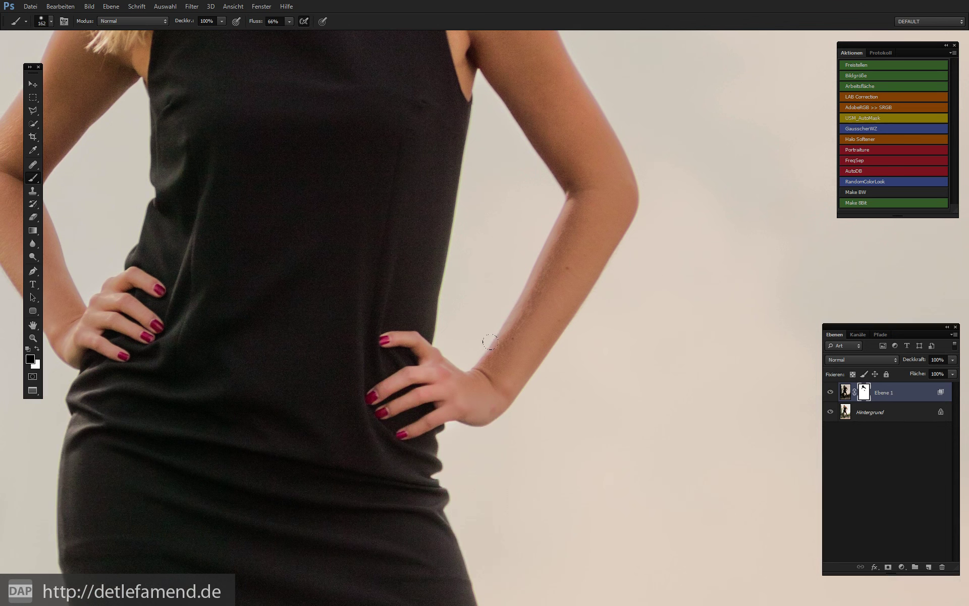
left_click_drag(490, 342, 559, 234)
left_click_drag(571, 190, 557, 246)
Step: Pan down over the legs, then zoom out to fit the whole photo
mouse_move(120, 319)
left_mouse_down()
mouse_move(222, 326)
mouse_move(172, 136)
left_mouse_up()
left_click_drag(395, 512, 289, 301)
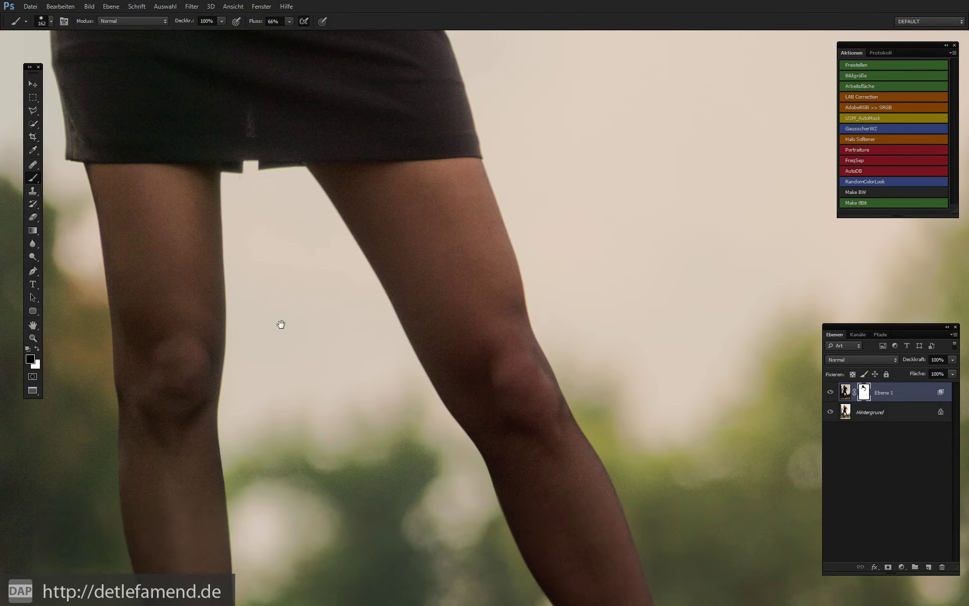
key("ctrl+minus")
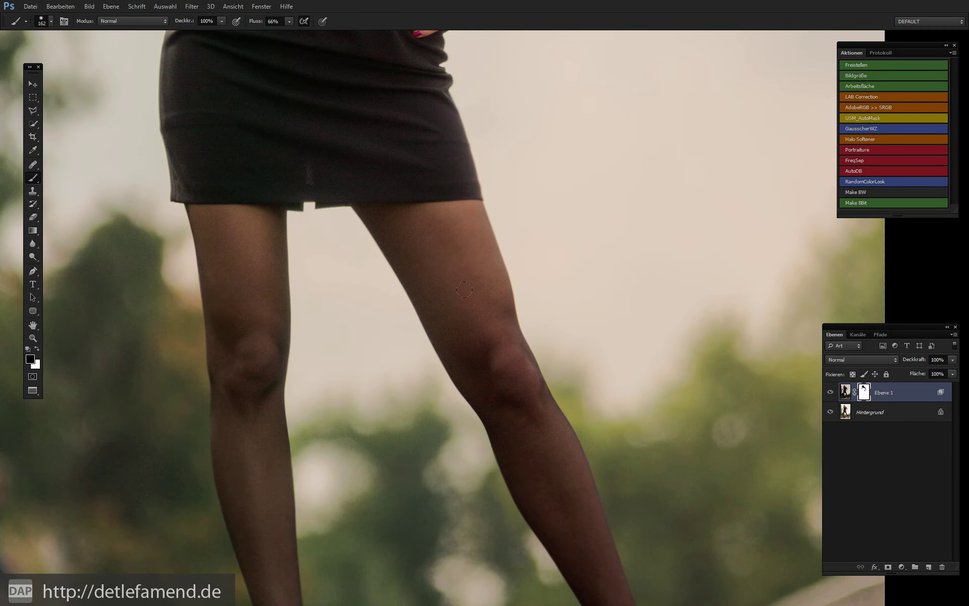
key("ctrl+minus")
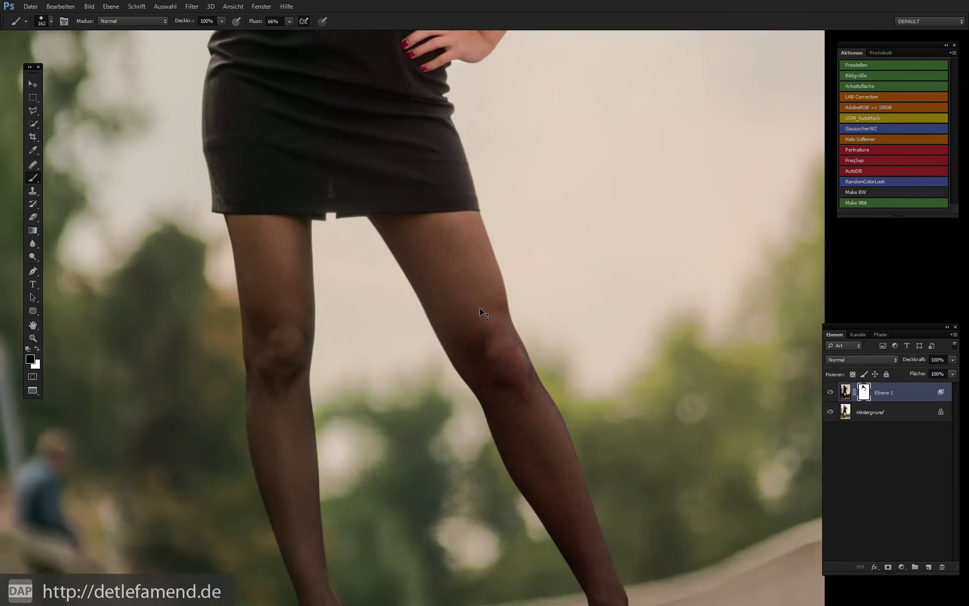
key("ctrl+0")
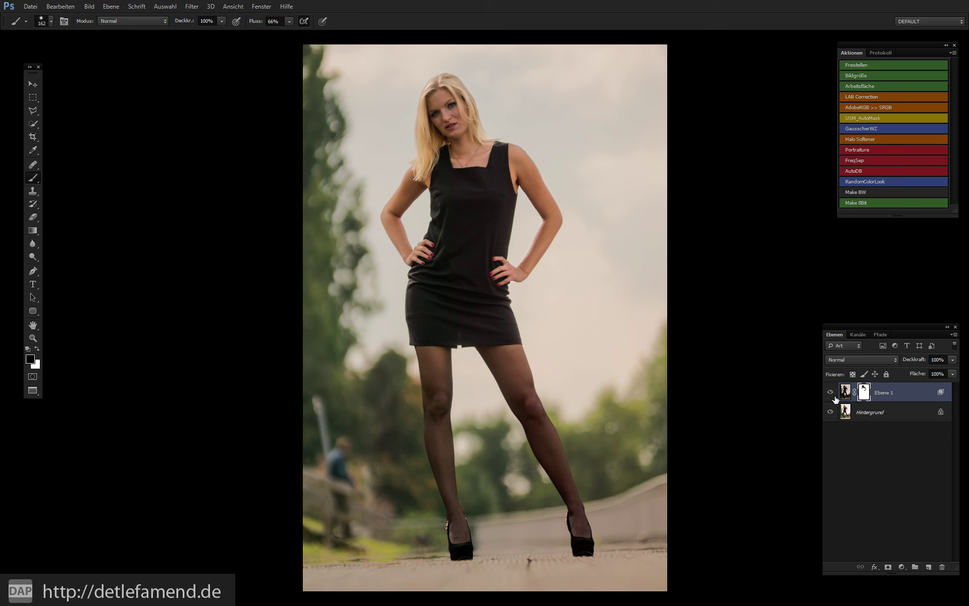
Step: Mask the road leftward from the right heel on Ebene 1 with a 428 px brush
left_click(830, 392)
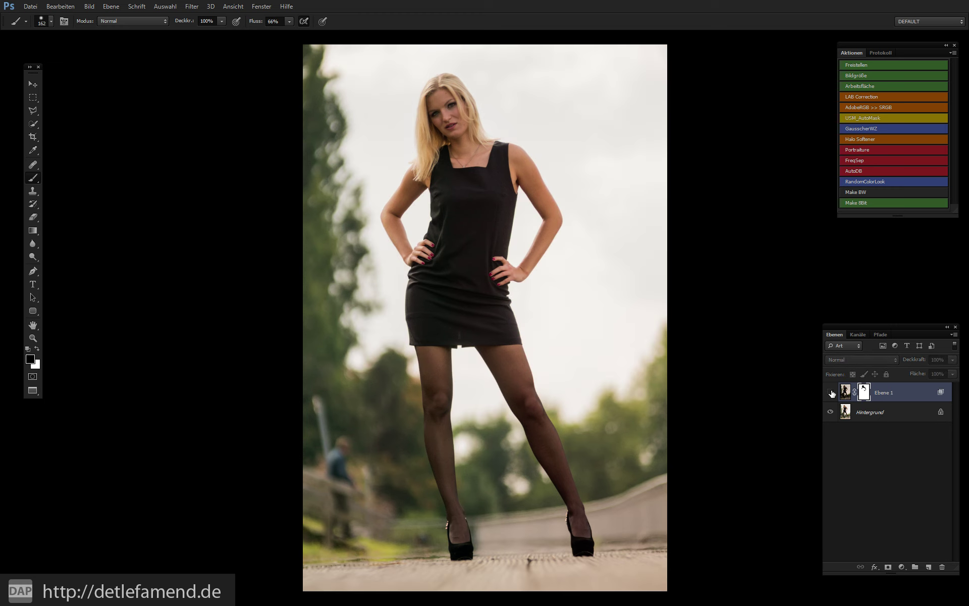
left_click(831, 392)
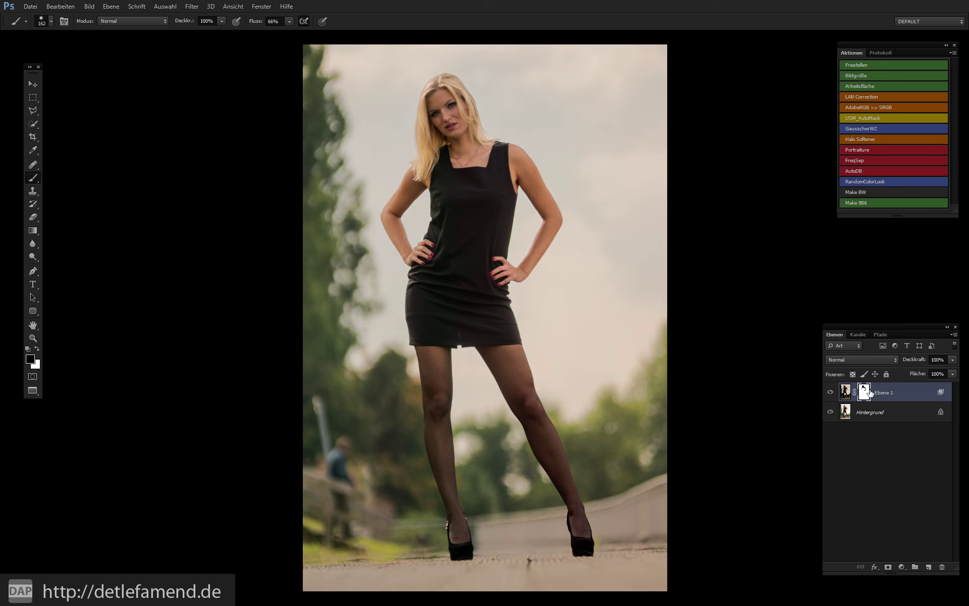
key("alt")
mouse_move(528, 556)
left_mouse_down()
mouse_move(504, 575)
mouse_move(616, 533)
left_mouse_up()
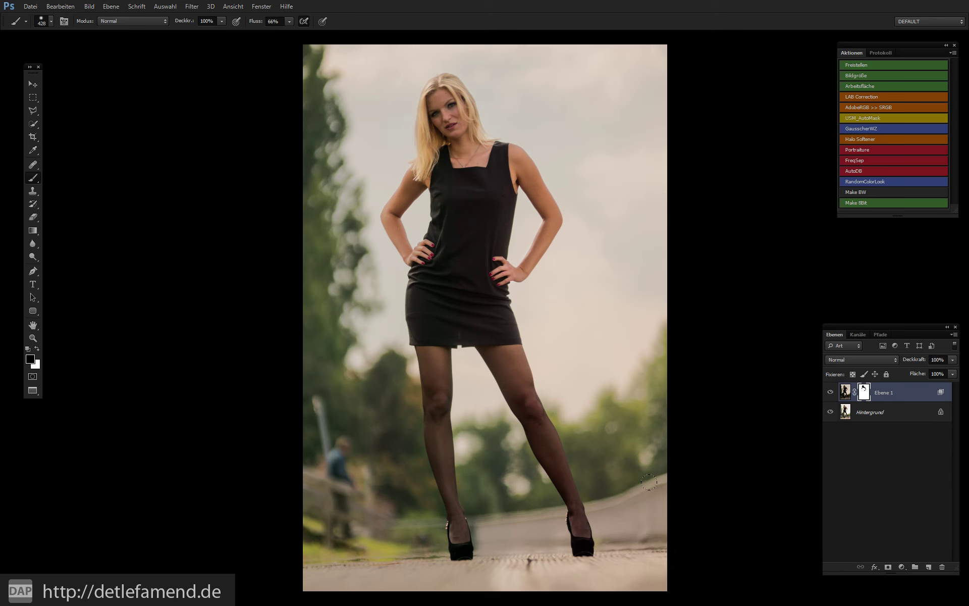
mouse_move(530, 521)
left_mouse_down()
mouse_move(350, 574)
mouse_move(400, 578)
mouse_move(321, 571)
mouse_move(641, 569)
mouse_move(678, 579)
mouse_move(337, 512)
left_mouse_up()
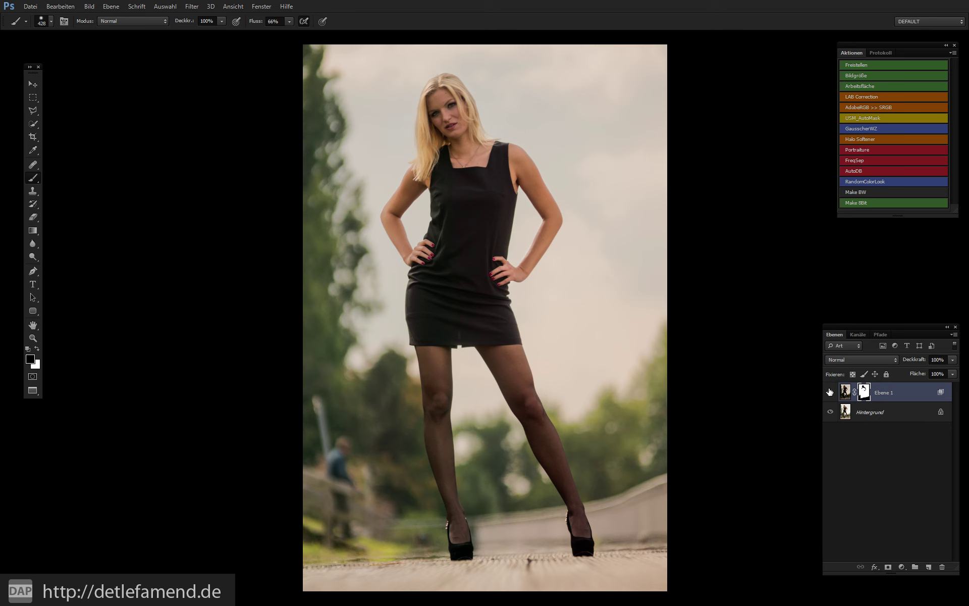
Step: Compare before and after, flatten the image, and zoom in on the legs and bystander
left_click(829, 392)
left_click(830, 392)
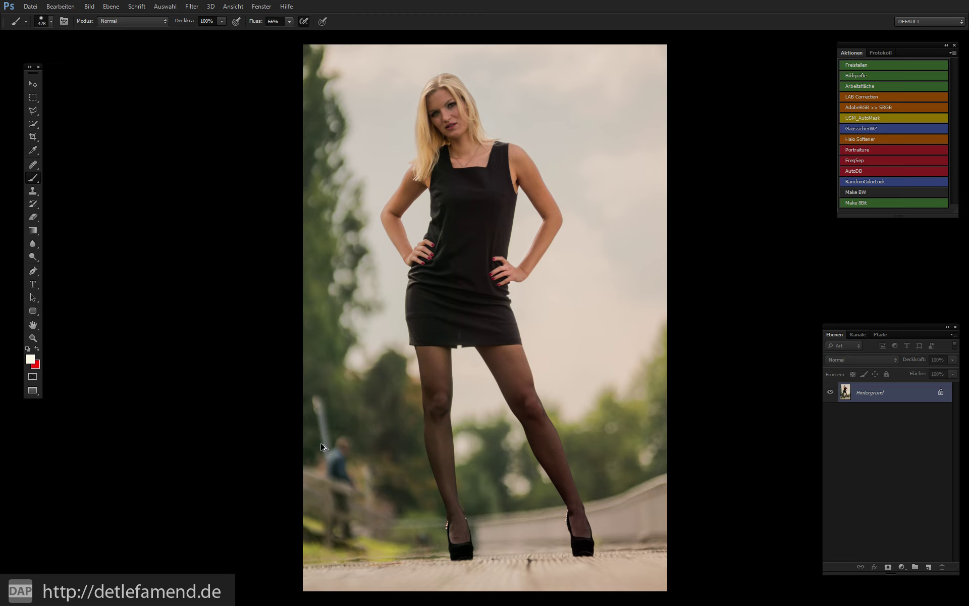
key("ctrl+plus")
mouse_move(293, 470)
left_mouse_down()
mouse_move(441, 222)
mouse_move(388, 353)
left_mouse_up()
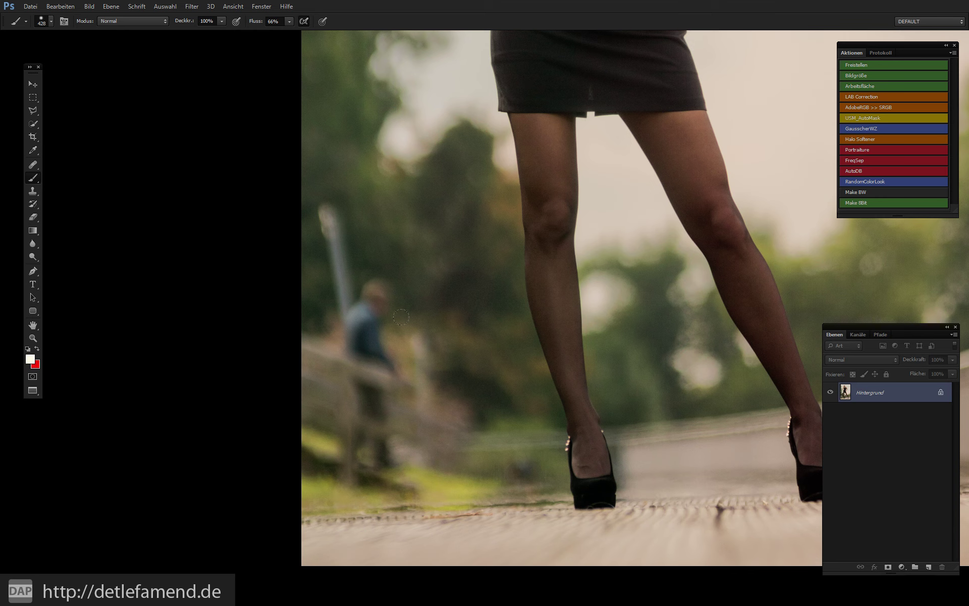
Step: Outline the blurred bystander by the lower-left railing with a Polygonal Lasso selection
key("l")
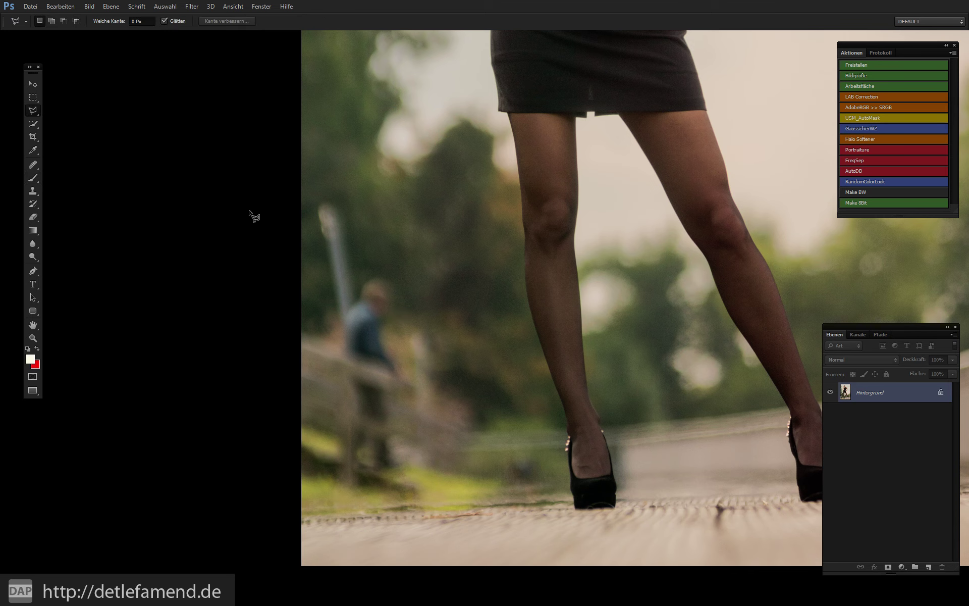
left_click(247, 205)
left_click(348, 189)
left_click(442, 301)
left_click(436, 487)
left_click(397, 499)
left_click(291, 507)
double_click(255, 353)
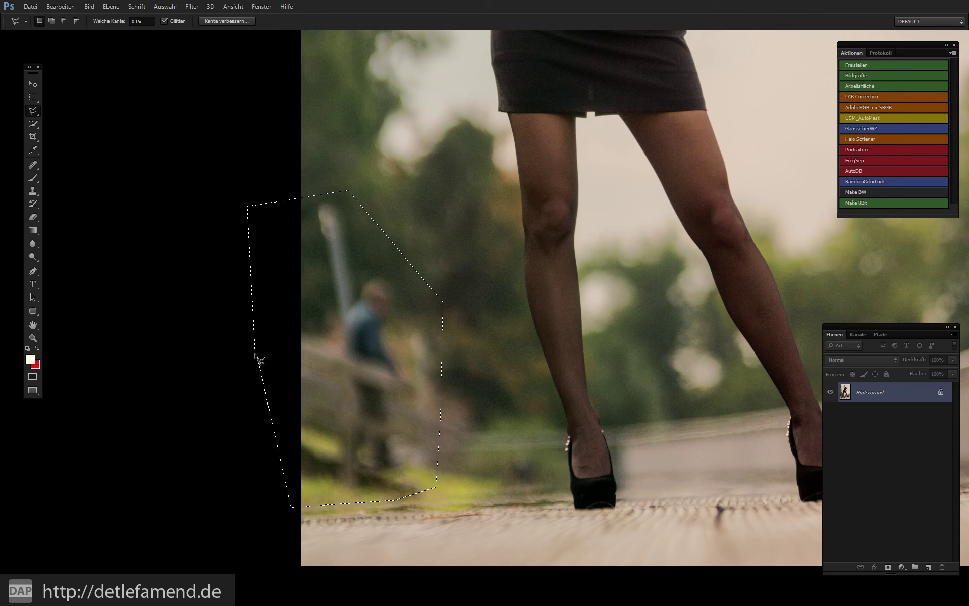
key("shift")
Step: Fill the selection with Content-Aware (Inhaltsbasiert) to remove the bystander
key("shift+F5")
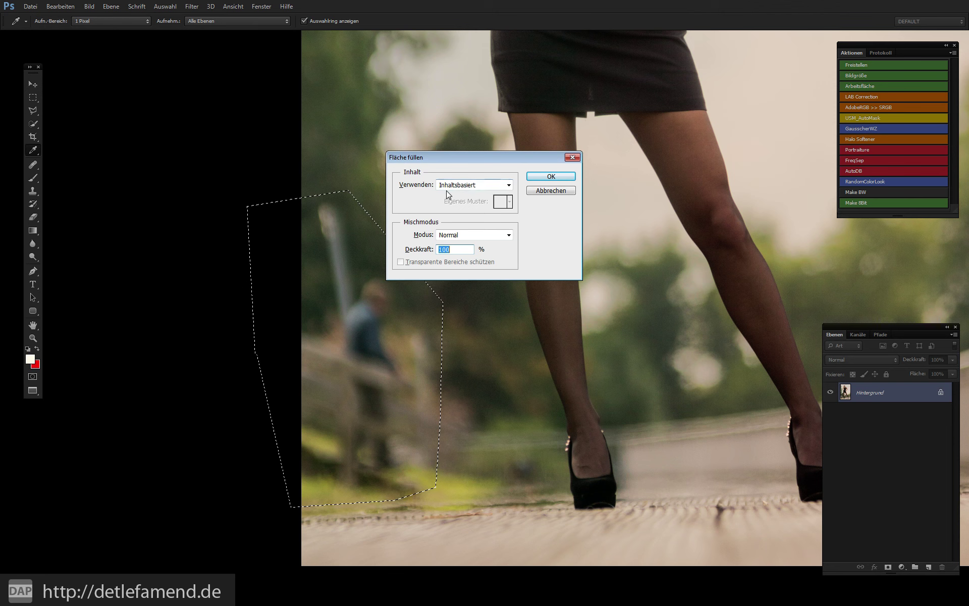
left_click(466, 188)
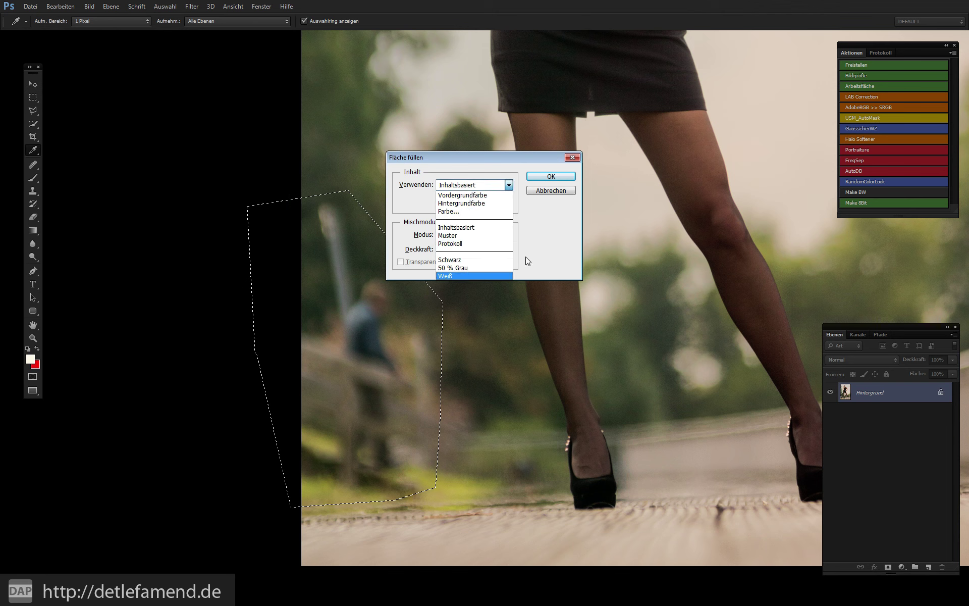
left_click(471, 227)
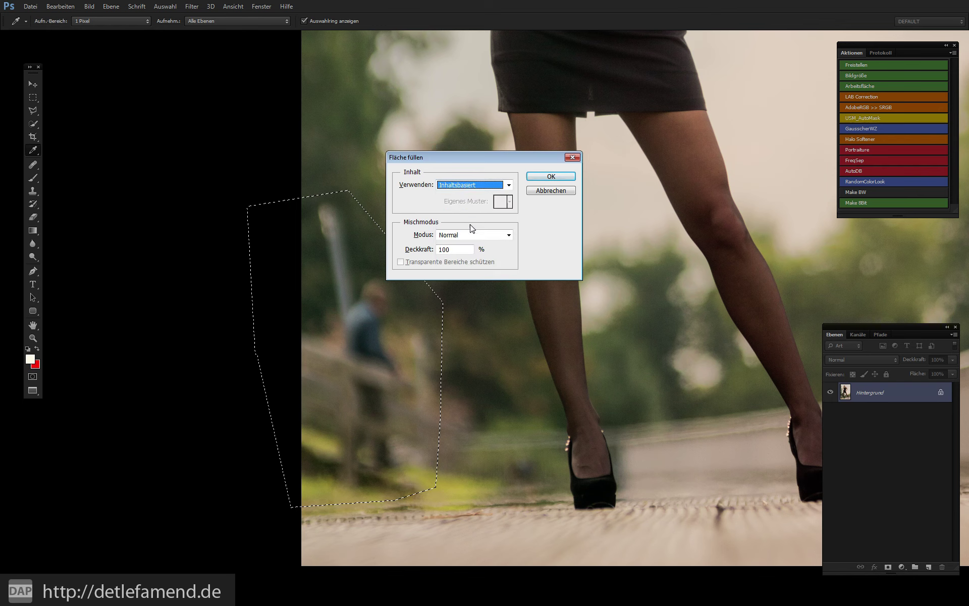
left_click(532, 177)
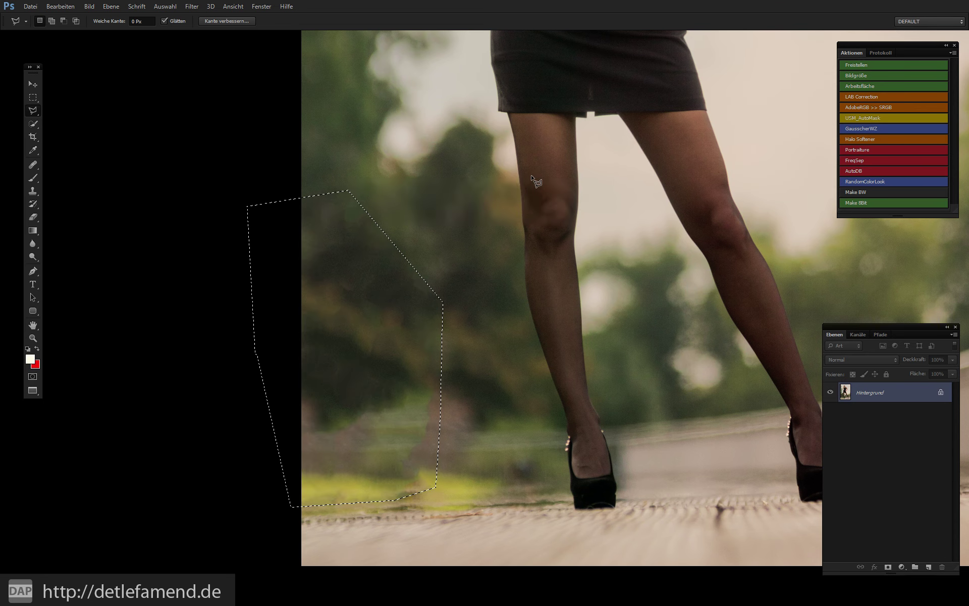
Step: Deselect and clone over the filled patches with a 272 px Clone Stamp, undoing a bright blob
key("ctrl+d")
key("s")
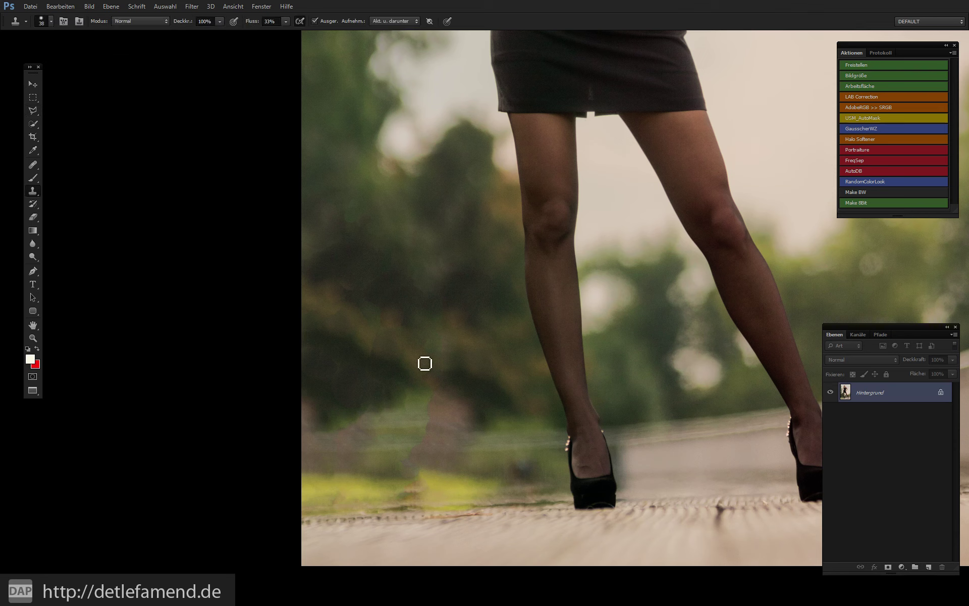
left_click_drag(433, 338, 454, 338)
left_click_drag(425, 352, 419, 346)
mouse_move(391, 333)
left_mouse_down()
mouse_move(419, 276)
mouse_move(330, 310)
mouse_move(365, 308)
left_mouse_up()
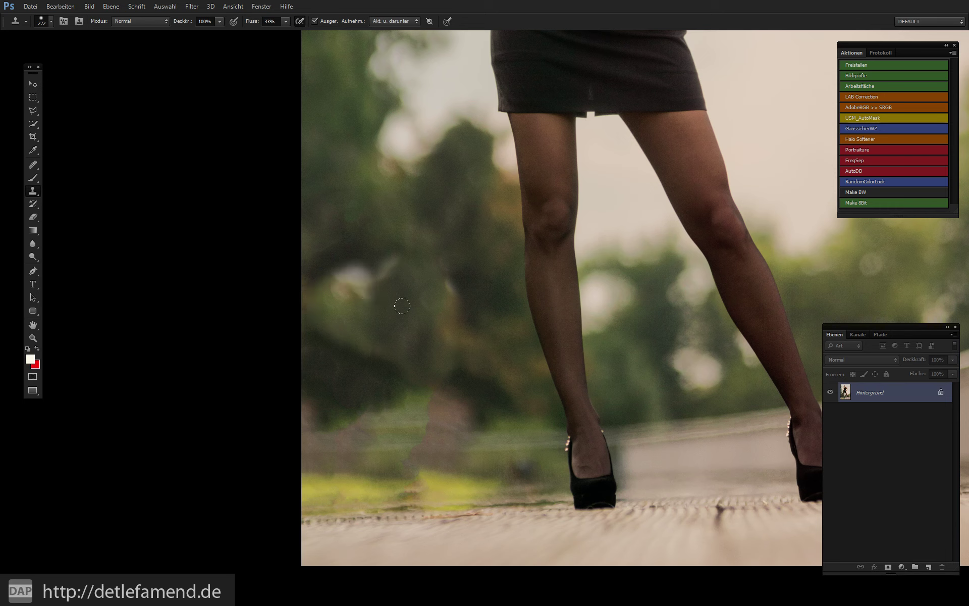
left_click(345, 247)
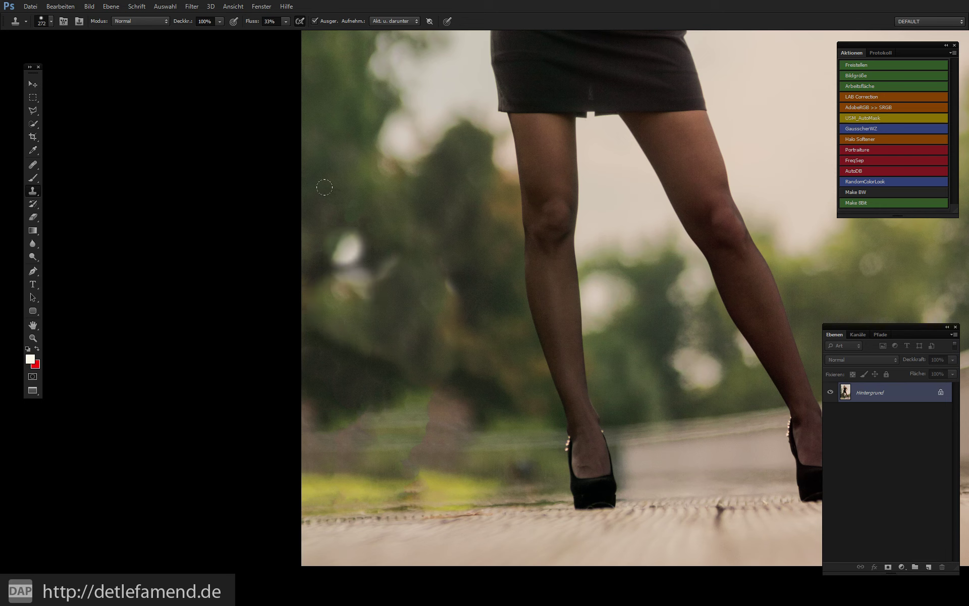
key("ctrl+z")
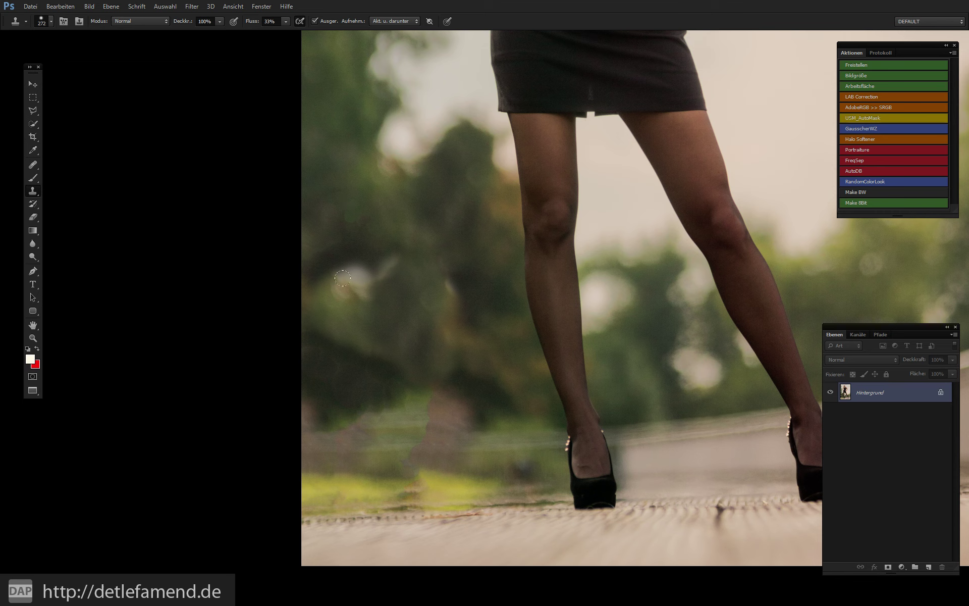
left_click(367, 283)
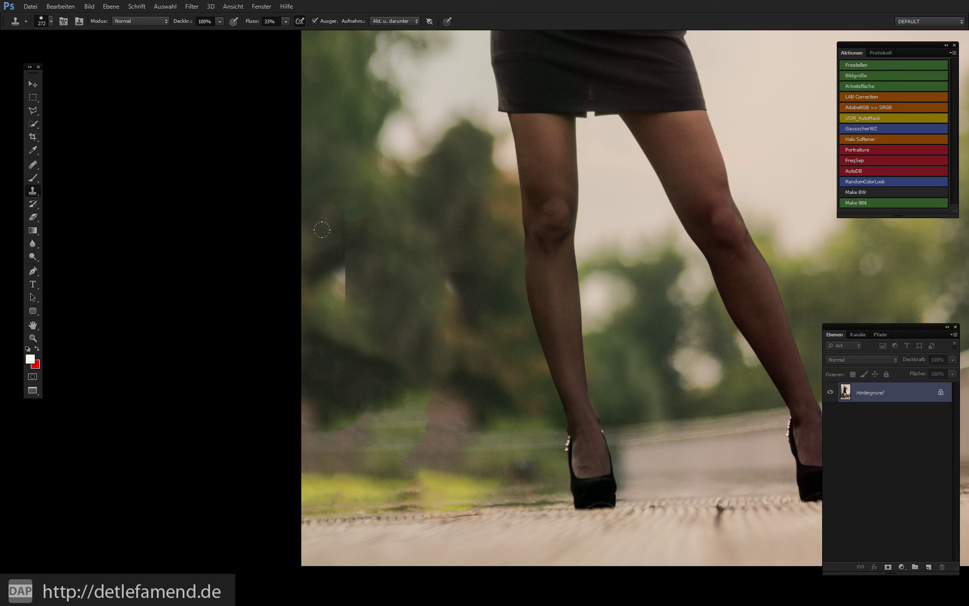
left_click(323, 237)
Step: Clone away the bright vertical streaks in the trees left of the legs
left_click_drag(335, 279, 335, 308)
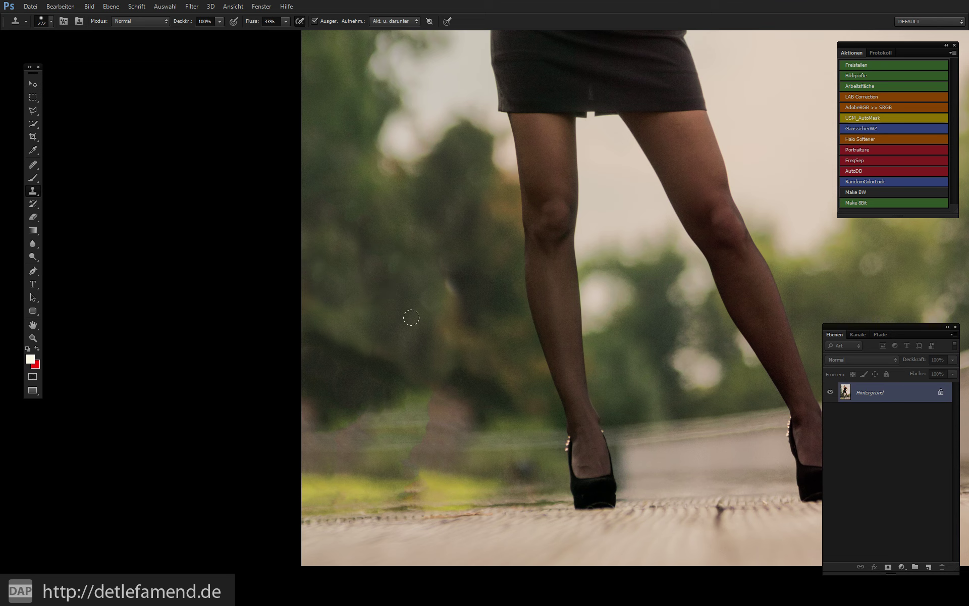
left_click_drag(428, 322, 443, 292)
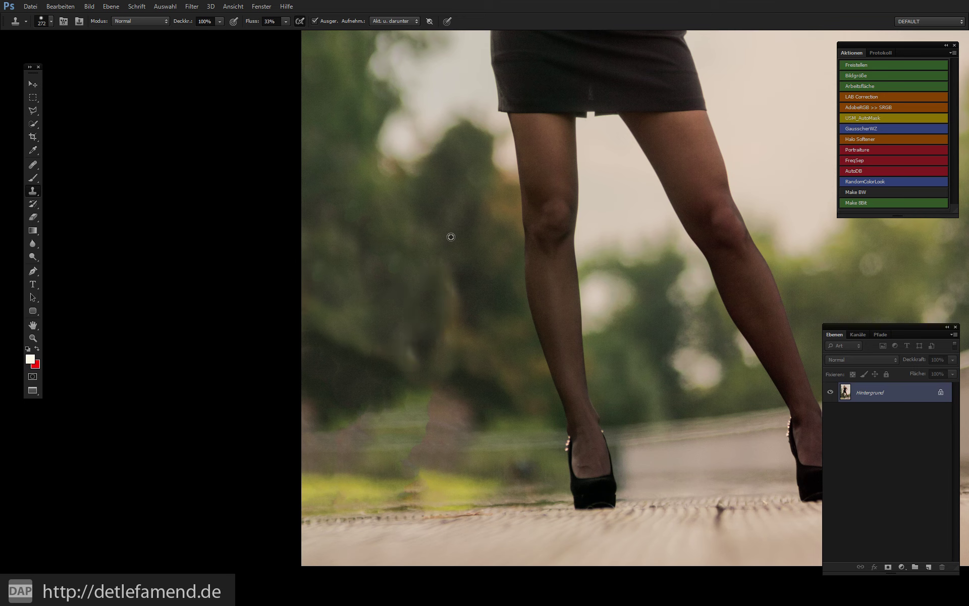
left_click(451, 237, "alt")
left_click(394, 421)
Step: Cover the yellow-green grass and pinkish trunk remnants with darker cloned texture, undoing a stray streak
left_click_drag(402, 475, 419, 497)
left_click_drag(418, 392, 439, 419)
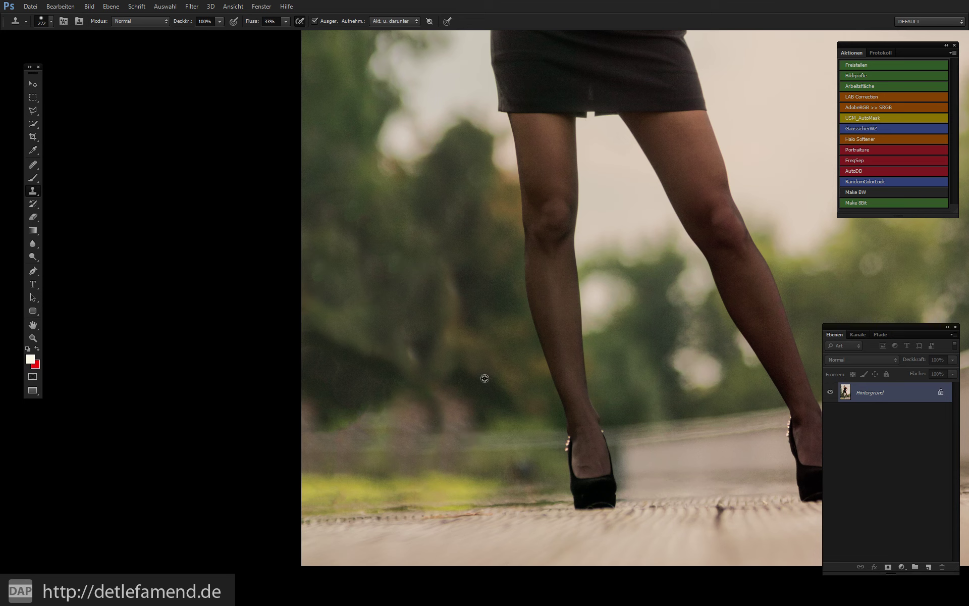
mouse_move(435, 429)
left_mouse_down()
mouse_move(442, 408)
mouse_move(435, 400)
mouse_move(466, 365)
left_mouse_up()
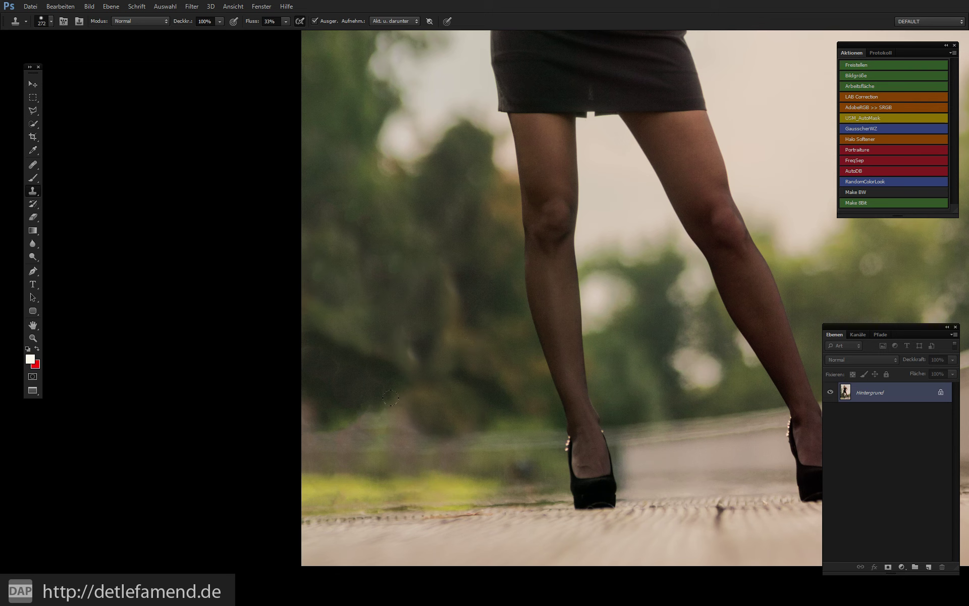
left_click_drag(391, 398, 371, 419)
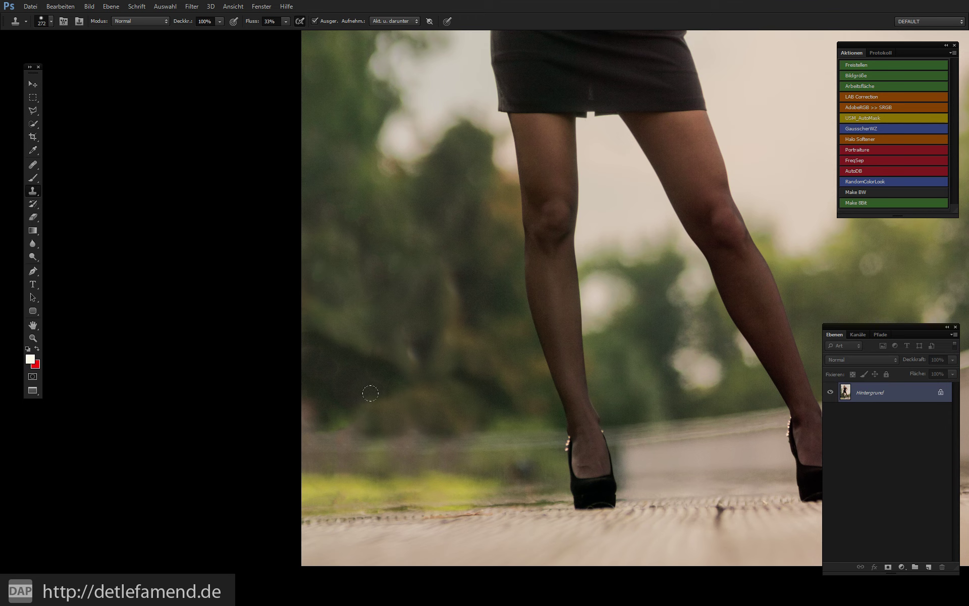
left_click_drag(342, 324, 357, 283)
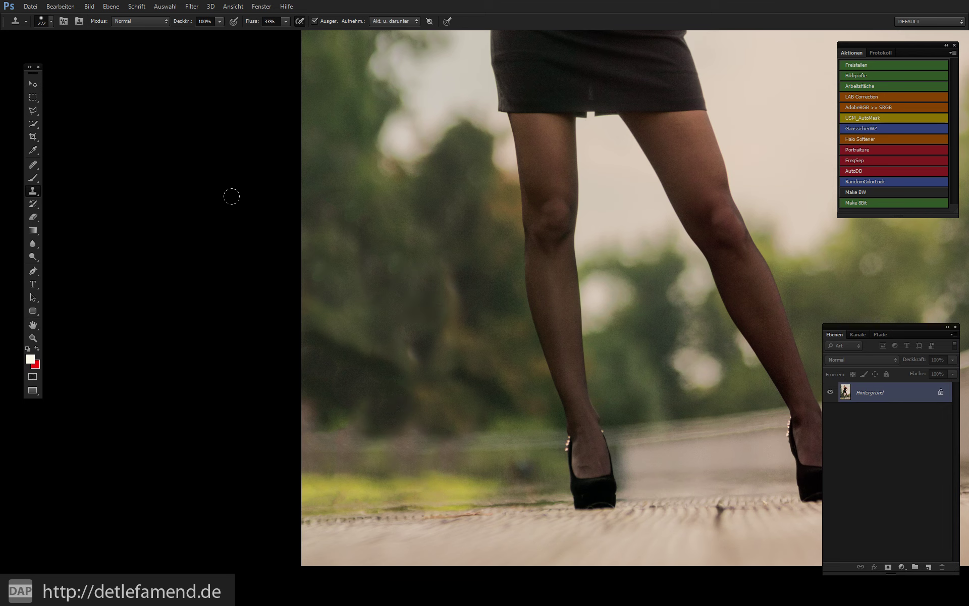
left_click_drag(352, 302, 352, 316)
key("ctrl+z")
Step: Clone clean blurred-tree background over the last leftover spot where the bystander stood
key("ctrl+0")
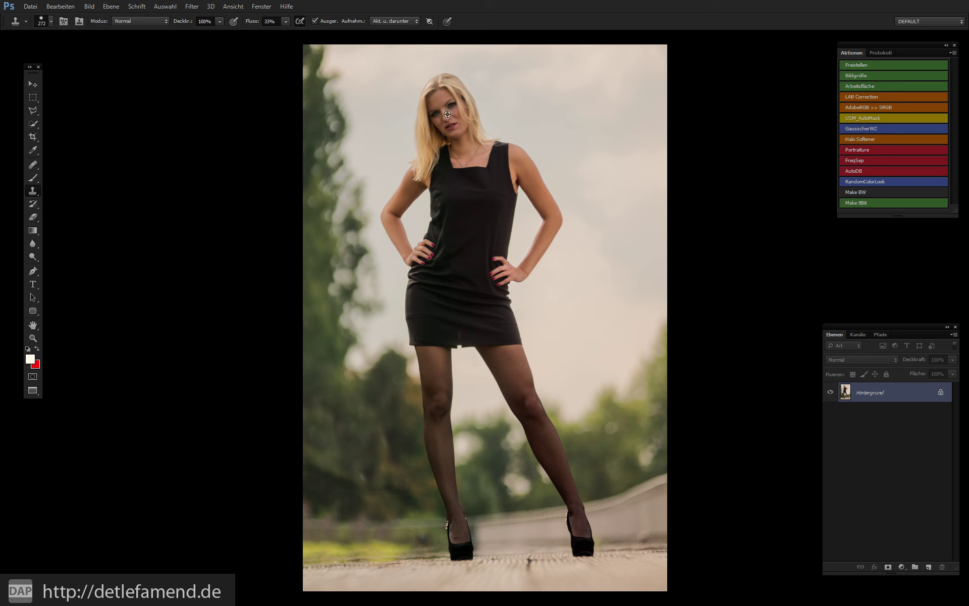
left_click(447, 114, "alt")
left_click_drag(347, 482, 353, 458)
Step: Duplicate the photo to Ebene 1 and stretch that copy vertically to 102,30% height
key("ctrl+minus")
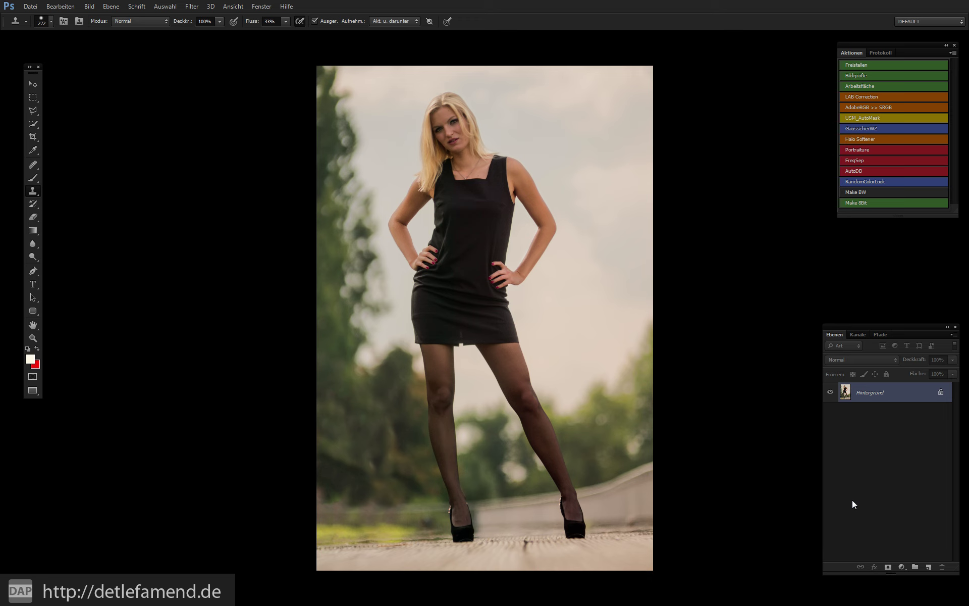
key("ctrl+j")
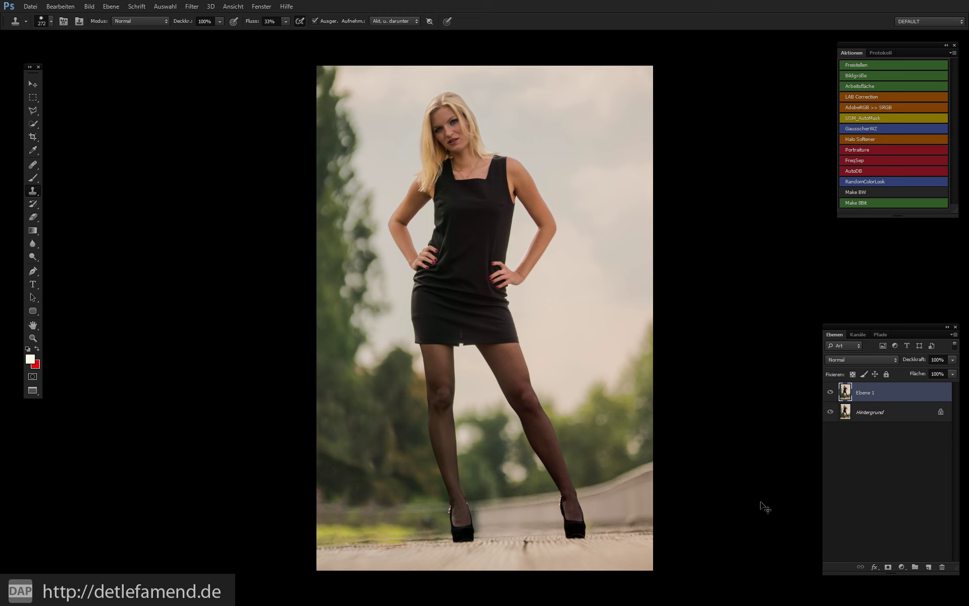
key("ctrl+t")
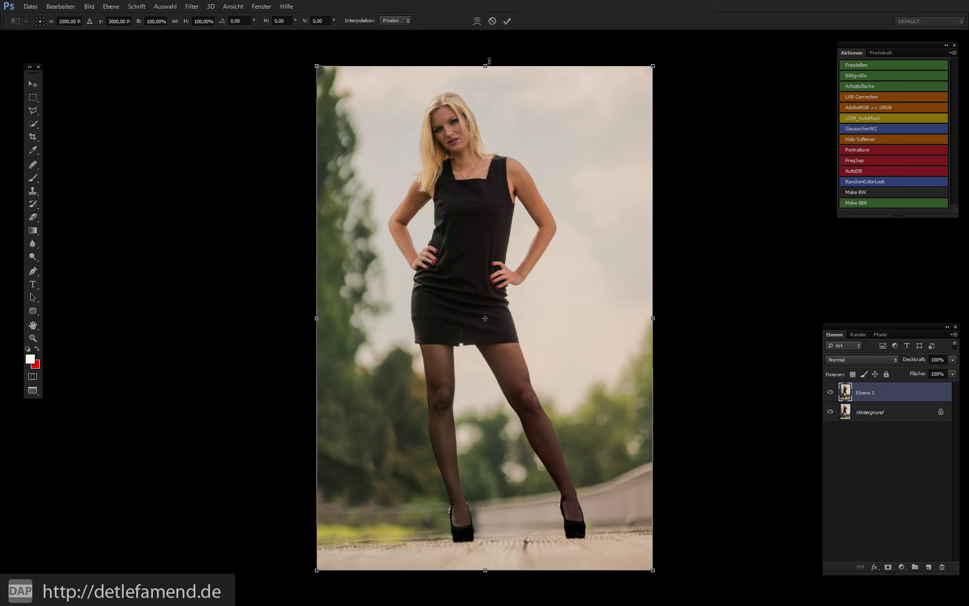
left_click_drag(485, 64, 485, 60)
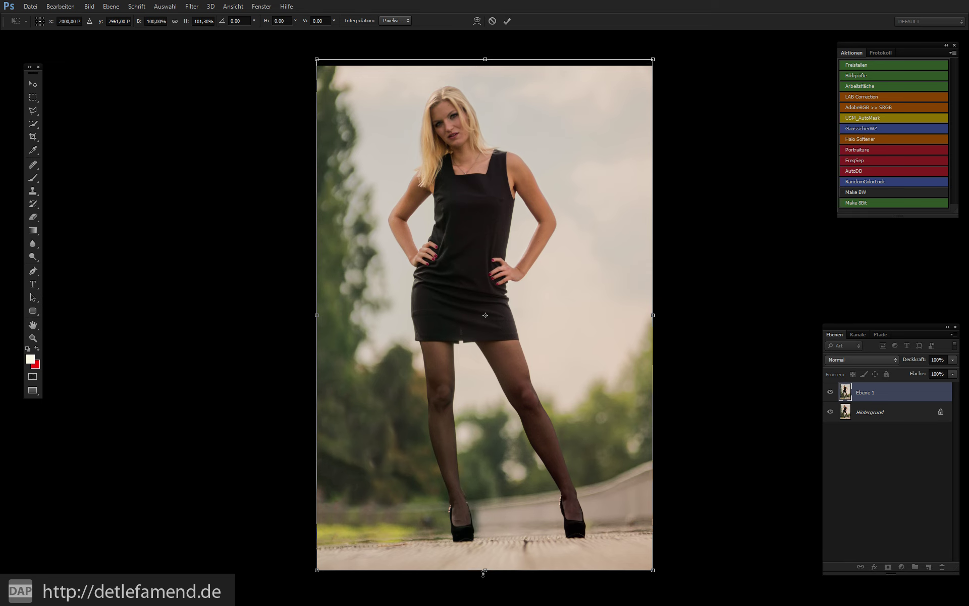
left_click_drag(483, 578, 483, 582)
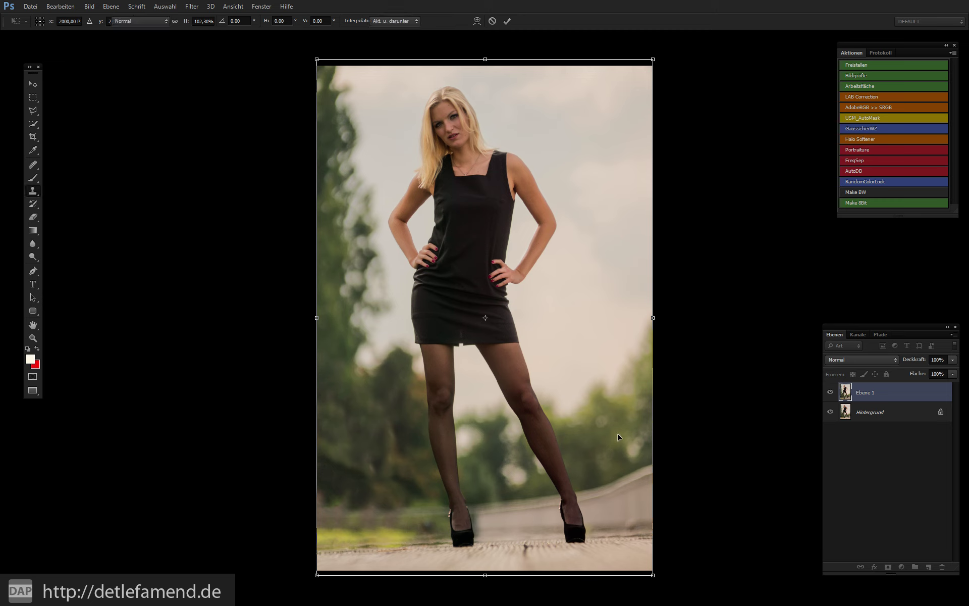
key("Return")
key("s")
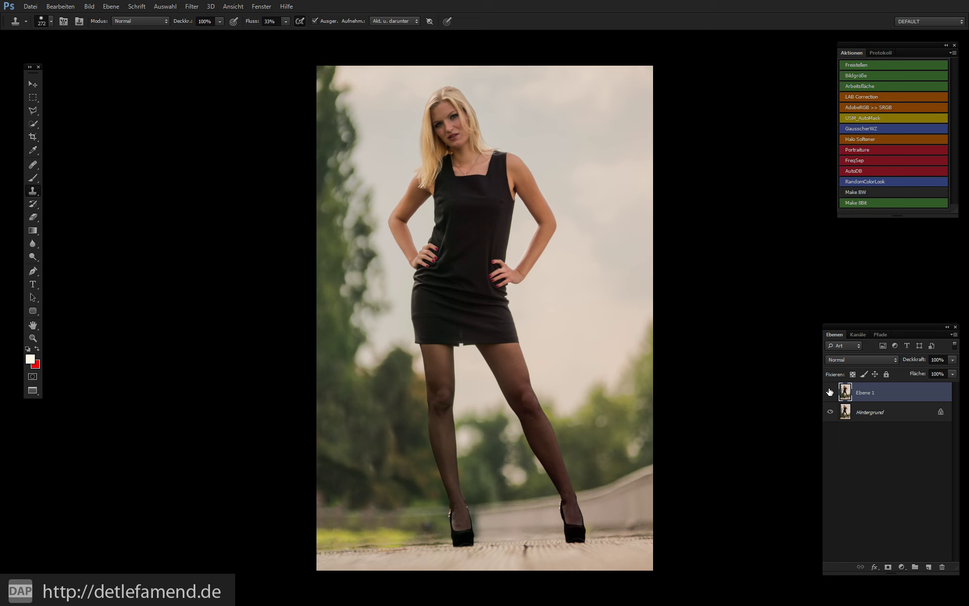
Step: Toggle Ebene 1 on and off to compare, then merge it into Hintergrund
left_click(829, 392)
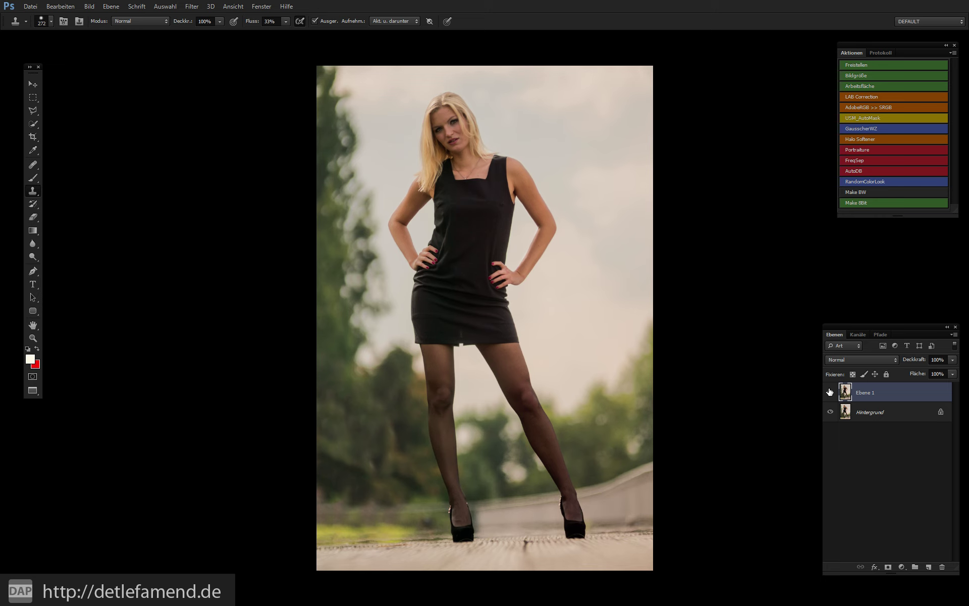
left_click(830, 392)
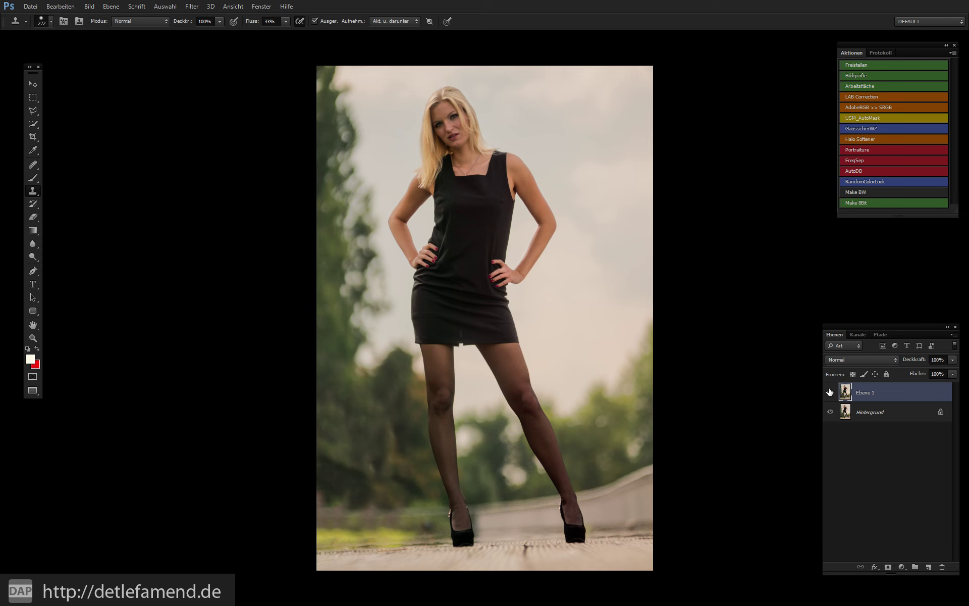
left_click(829, 392)
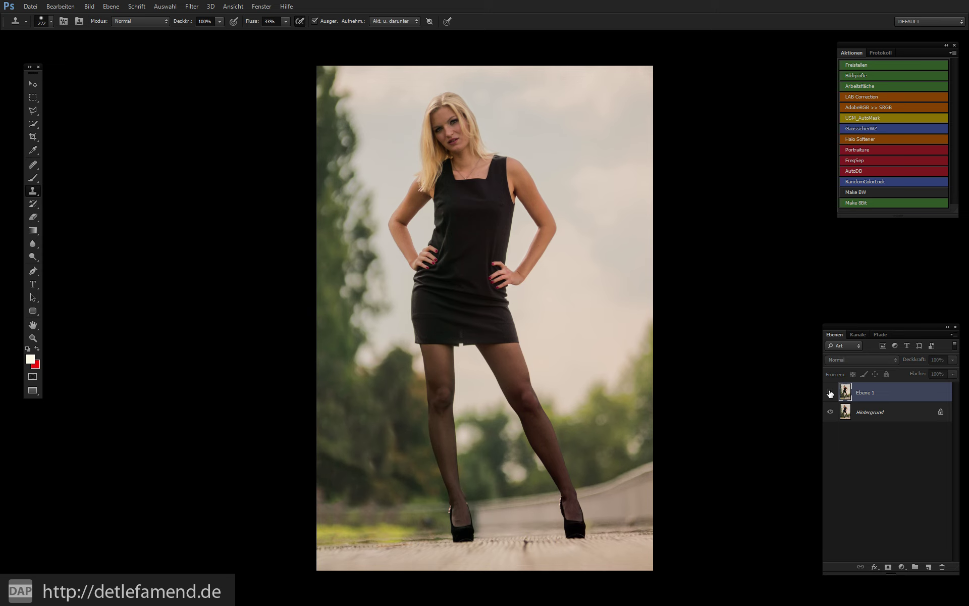
left_click(829, 392)
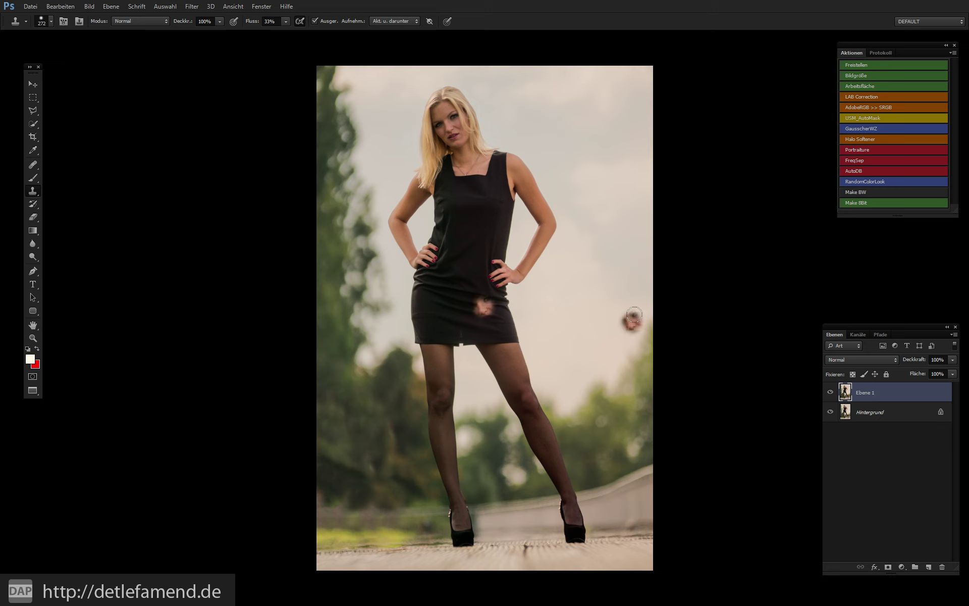
key("m")
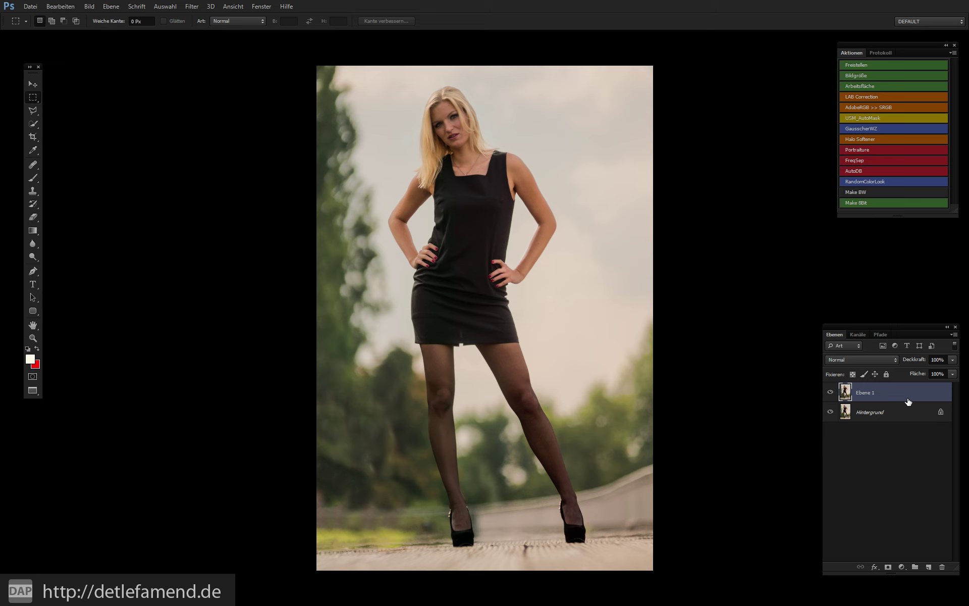
key("Delete")
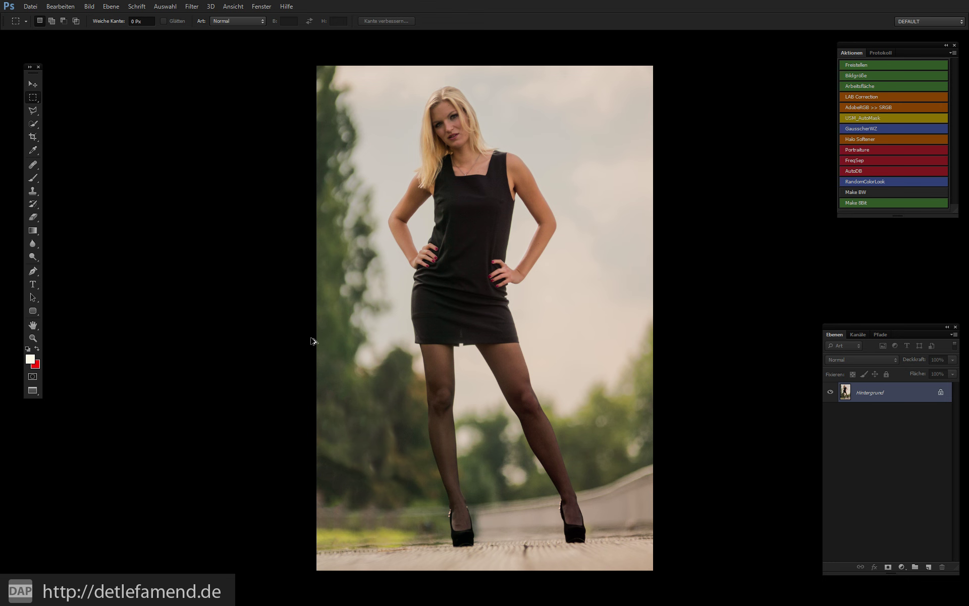
Step: Zoom in and pan up from the skirt to centre the model's face
key("ctrl+alt+0")
left_click_drag(434, 227, 432, 404)
left_click_drag(471, 106, 453, 358)
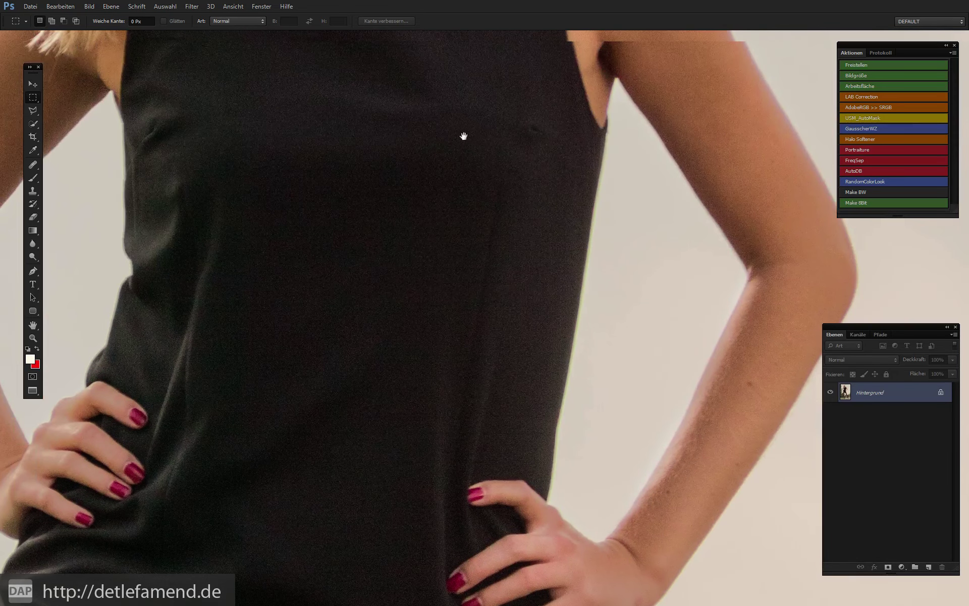
left_click_drag(462, 136, 473, 353)
left_click_drag(444, 147, 591, 386)
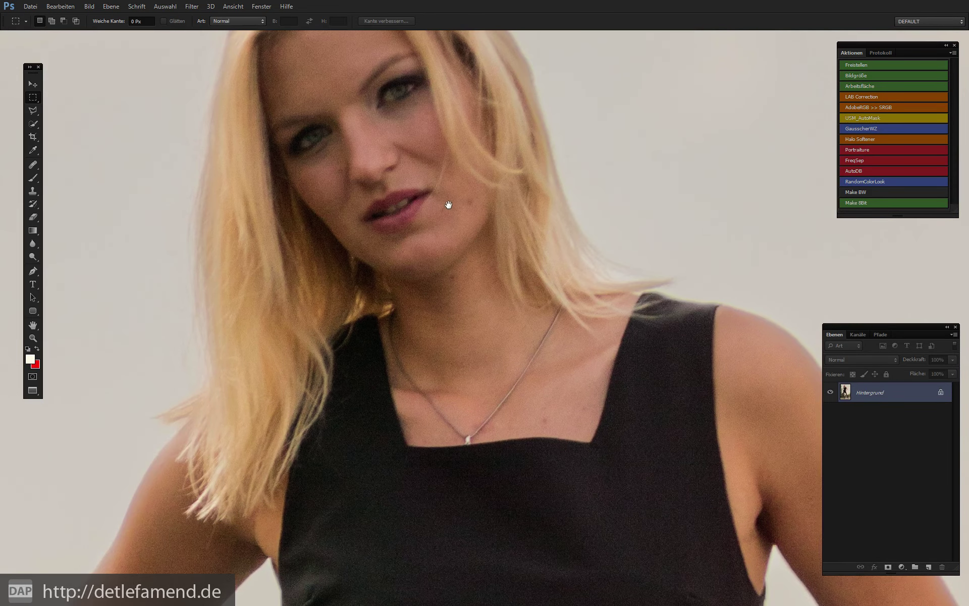
left_click_drag(448, 201, 501, 283)
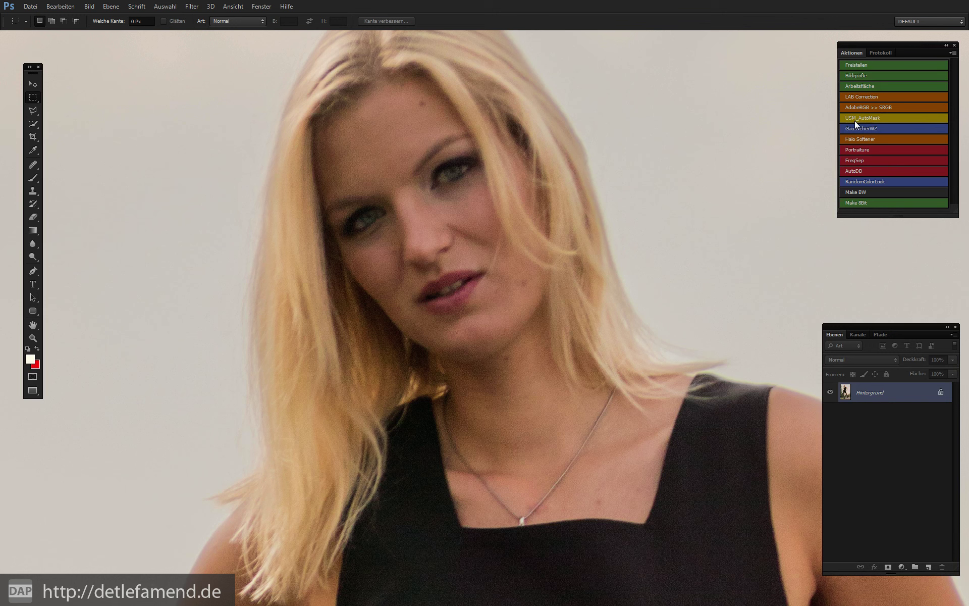
Step: Run the USM_AutoMask action to create a masked Sharpened layer at 75% opacity
left_click(890, 119)
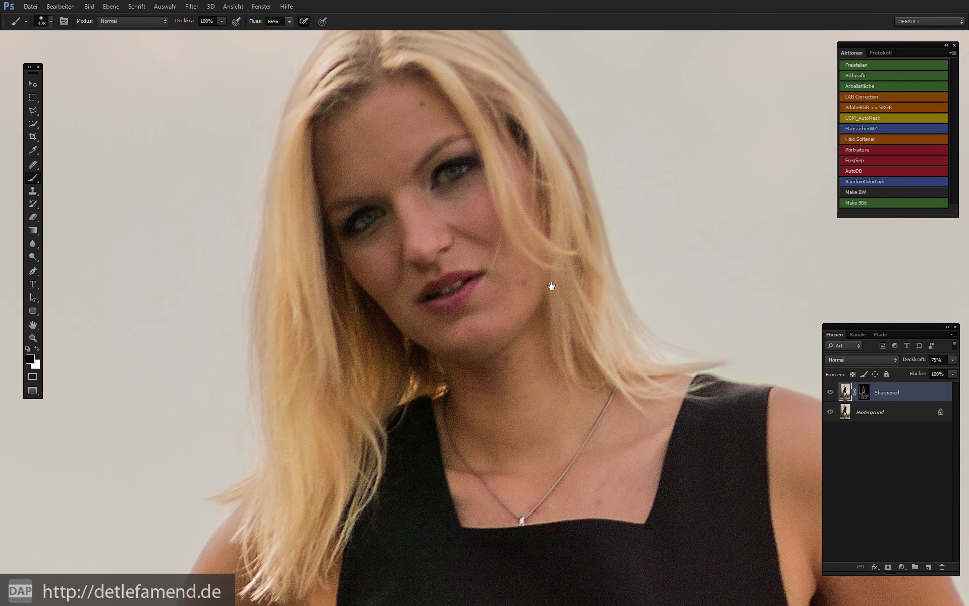
Step: Pan across the sharpened face, dress and necklace, then fit the whole photo on screen
left_click_drag(552, 283, 547, 297)
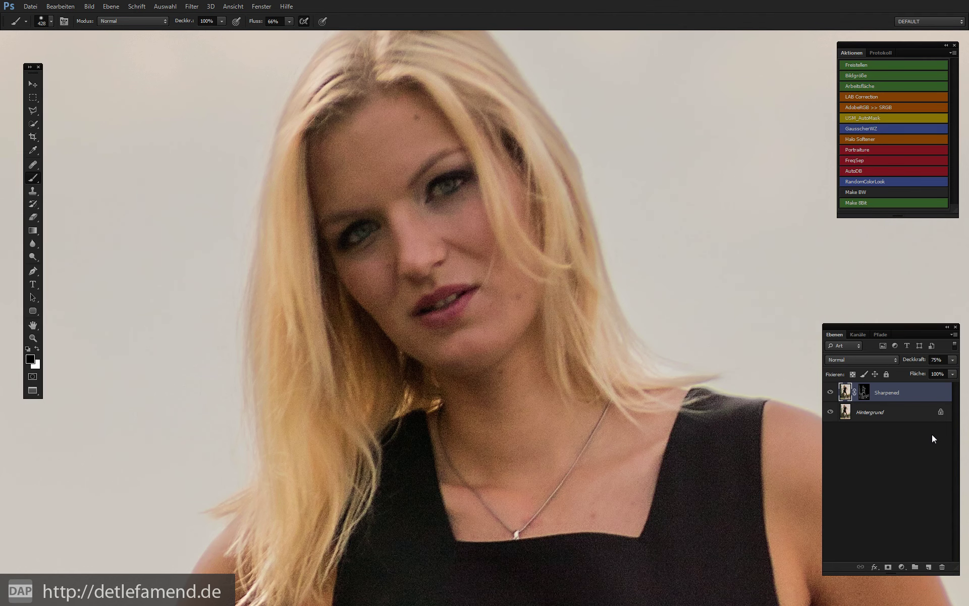
left_click_drag(628, 562, 624, 338)
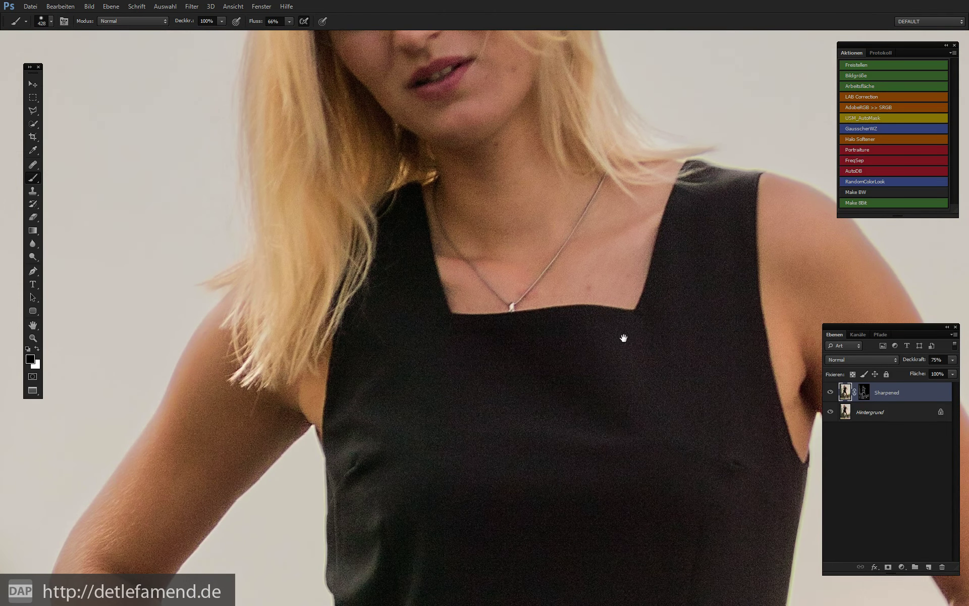
mouse_move(624, 338)
left_mouse_down()
mouse_move(580, 538)
mouse_move(608, 551)
left_mouse_up()
left_click_drag(518, 270, 525, 279)
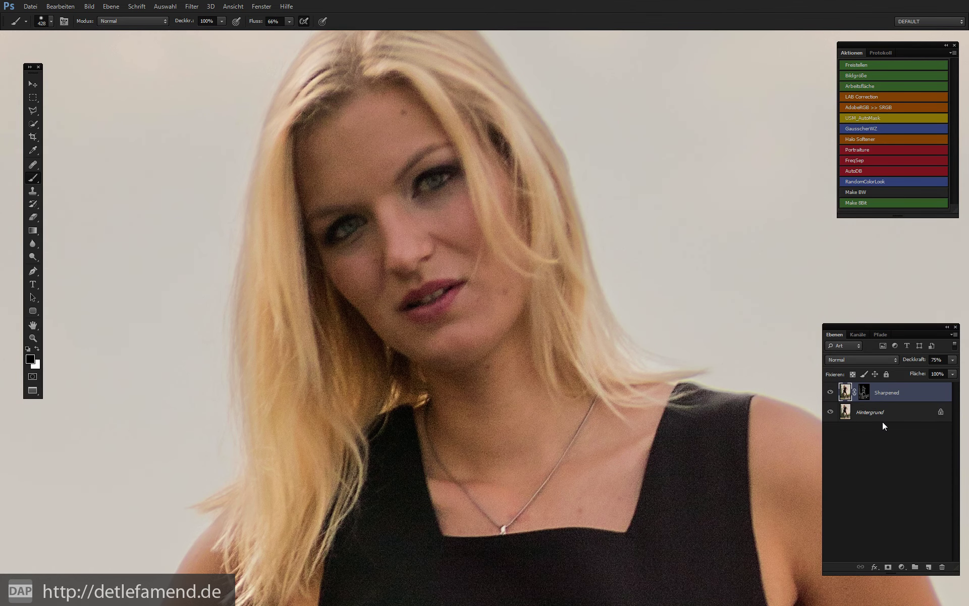
key("ctrl+0")
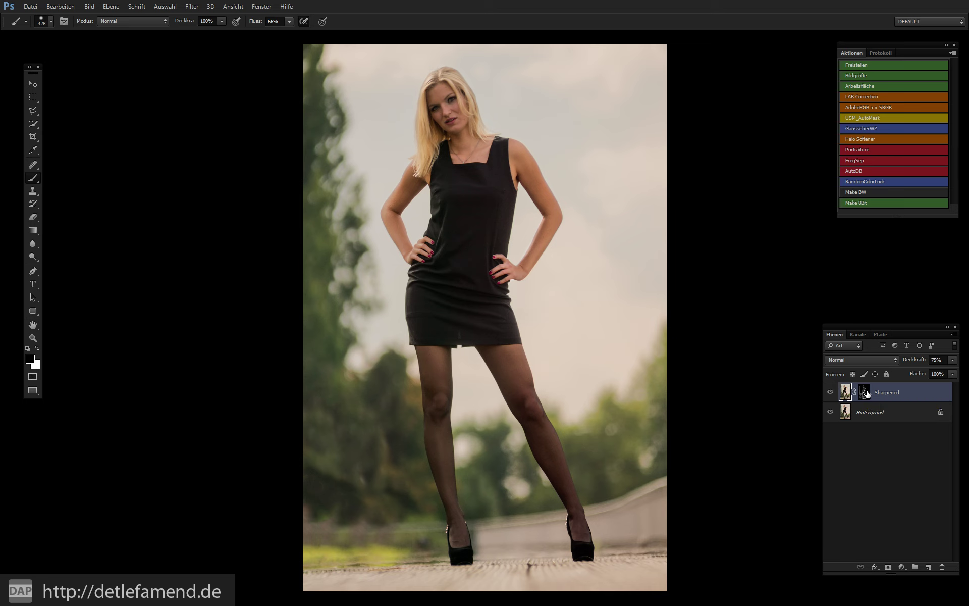
key("alt+Tab")
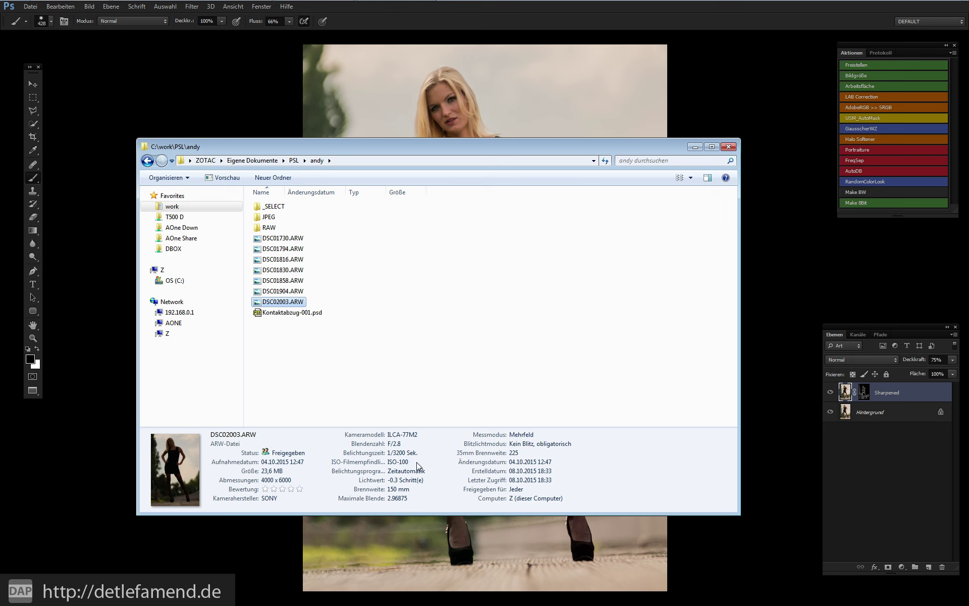
key("alt+Tab")
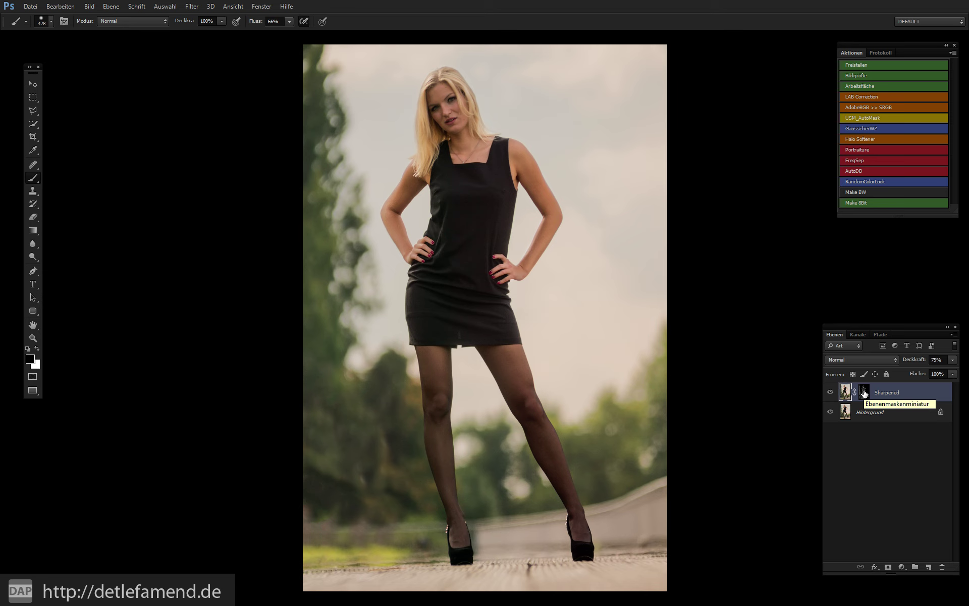
Step: Show the Sharpened layer's mask alone, fill it white and invert it to solid black
key("alt")
left_click(864, 393, "alt")
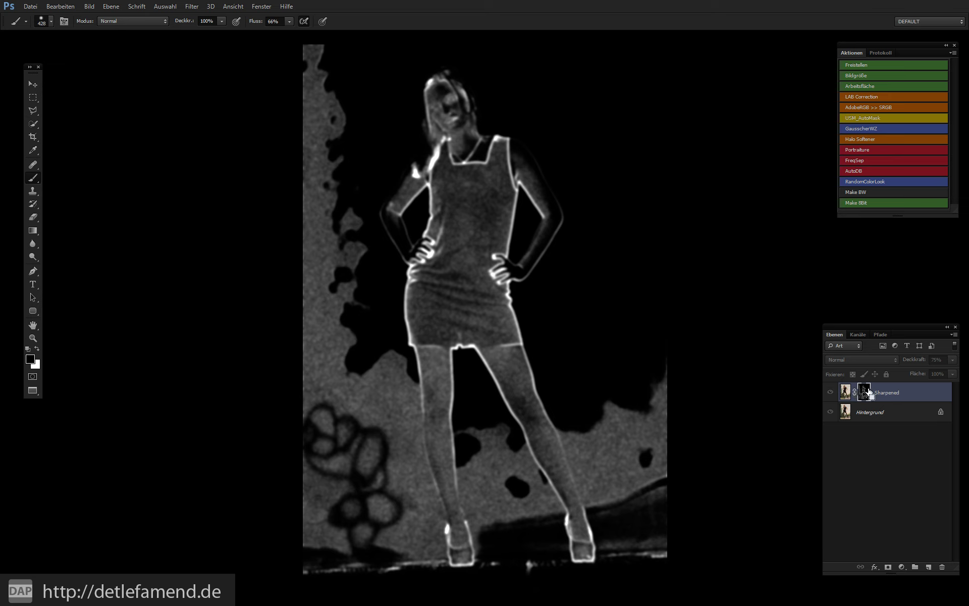
left_click_drag(868, 392, 869, 392)
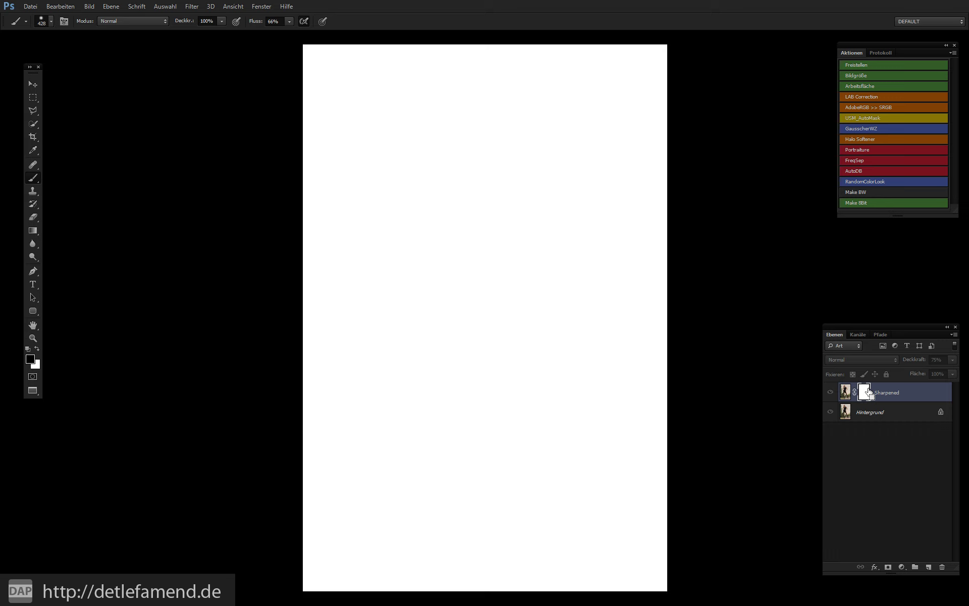
key("ctrl+i")
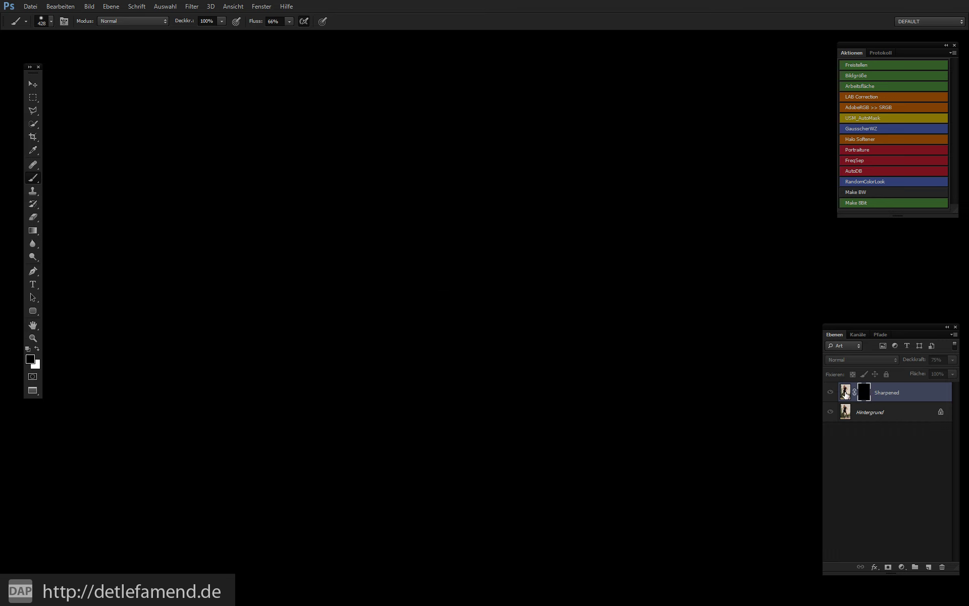
left_click(845, 394)
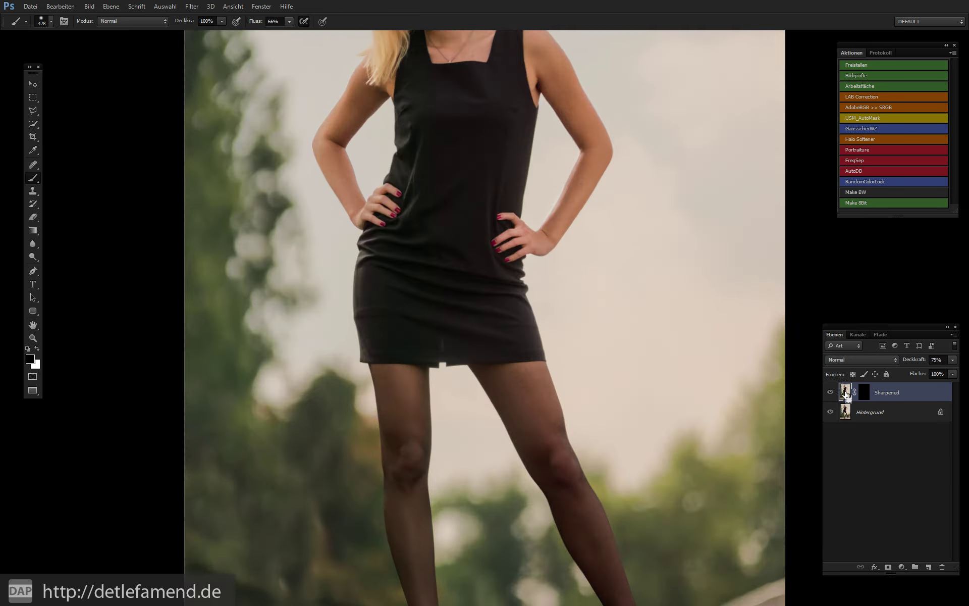
Step: Zoom in on the face and shrink the brush to about 44 px
key("ctrl+1")
key("ctrl+plus")
mouse_move(427, 212)
left_mouse_down()
mouse_move(428, 368)
mouse_move(427, 353)
left_mouse_up()
left_click_drag(424, 151, 424, 530)
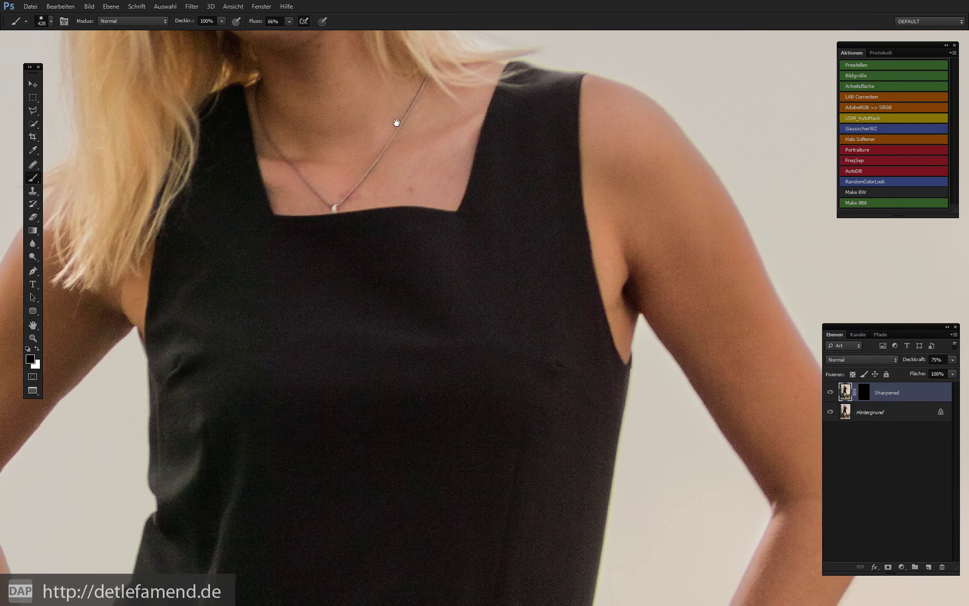
left_click_drag(404, 168, 469, 365)
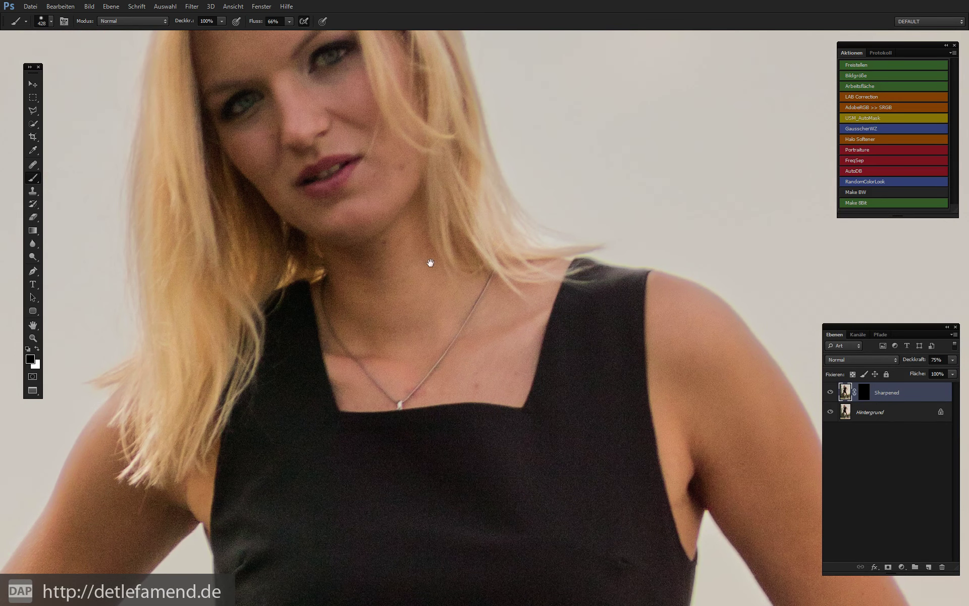
left_click_drag(428, 234, 448, 239)
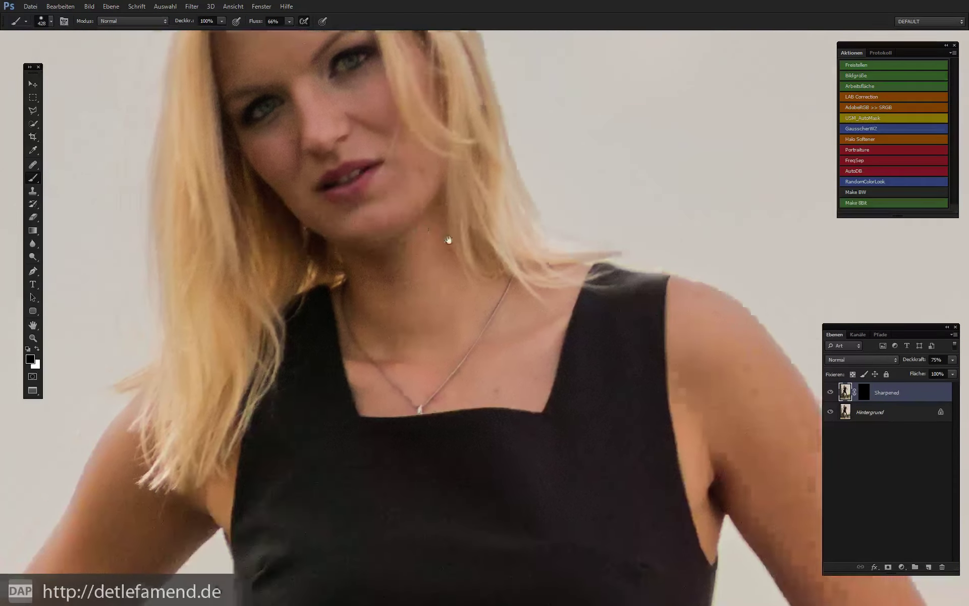
scroll(484, 307, "down", 2)
scroll(484, 307, "down", 2)
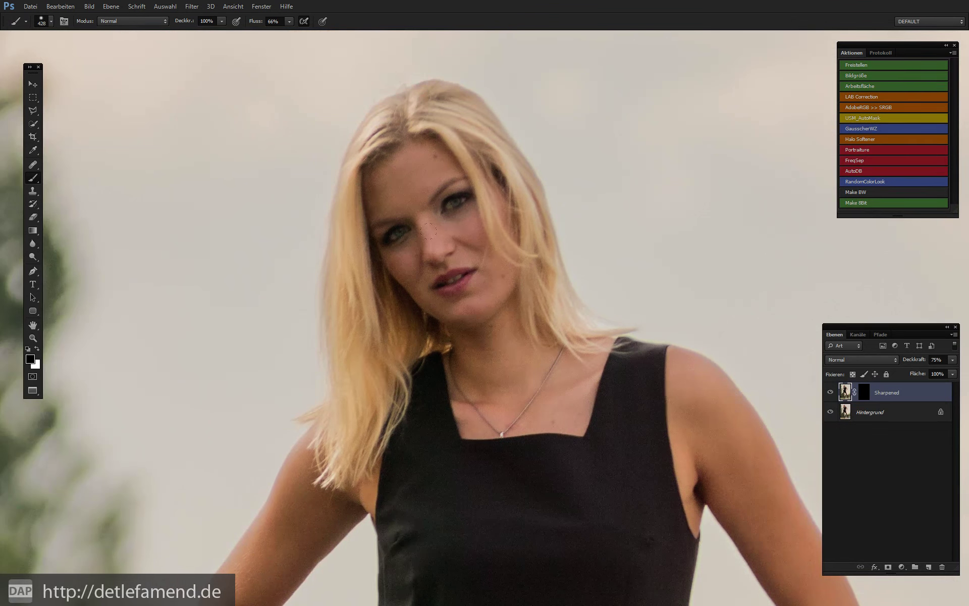
left_click_drag(491, 237, 432, 234)
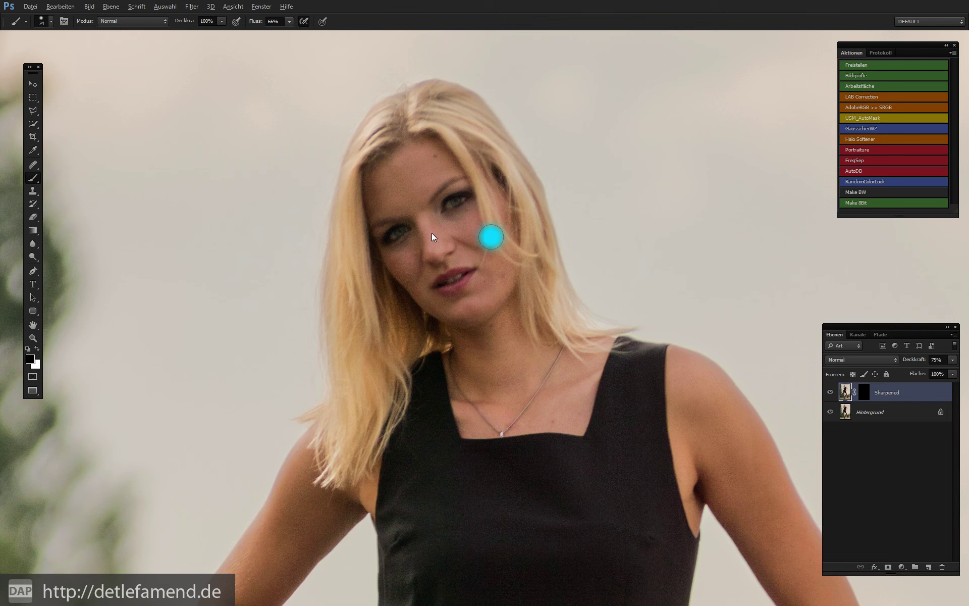
left_click(451, 204)
left_click_drag(452, 204, 463, 198)
Step: Paint white over both eyes, refill the mask black, then revert in History to the black-fill state
key("x")
left_click_drag(451, 209, 442, 209)
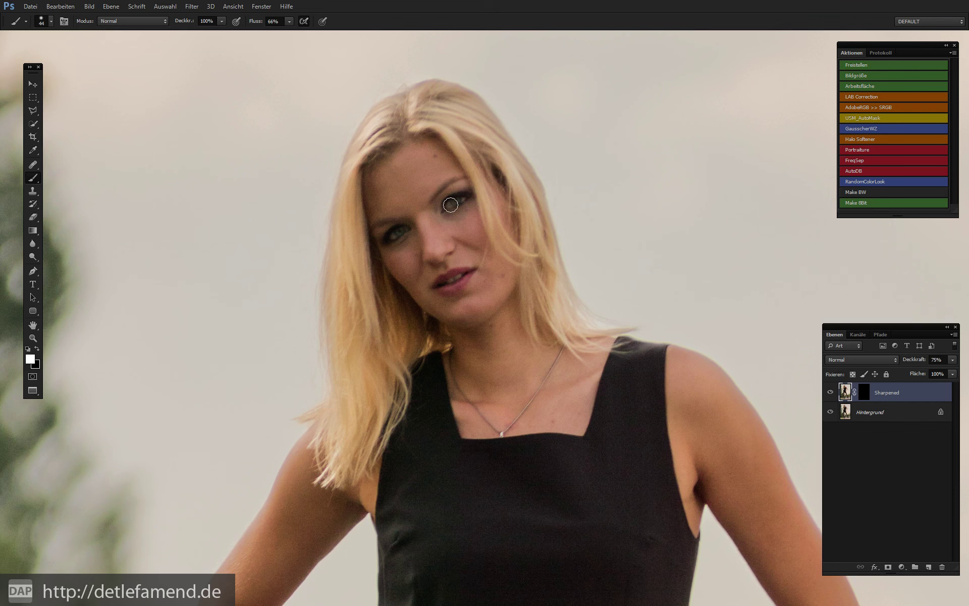
left_click_drag(385, 240, 410, 230)
left_click(864, 392, "alt")
key("x")
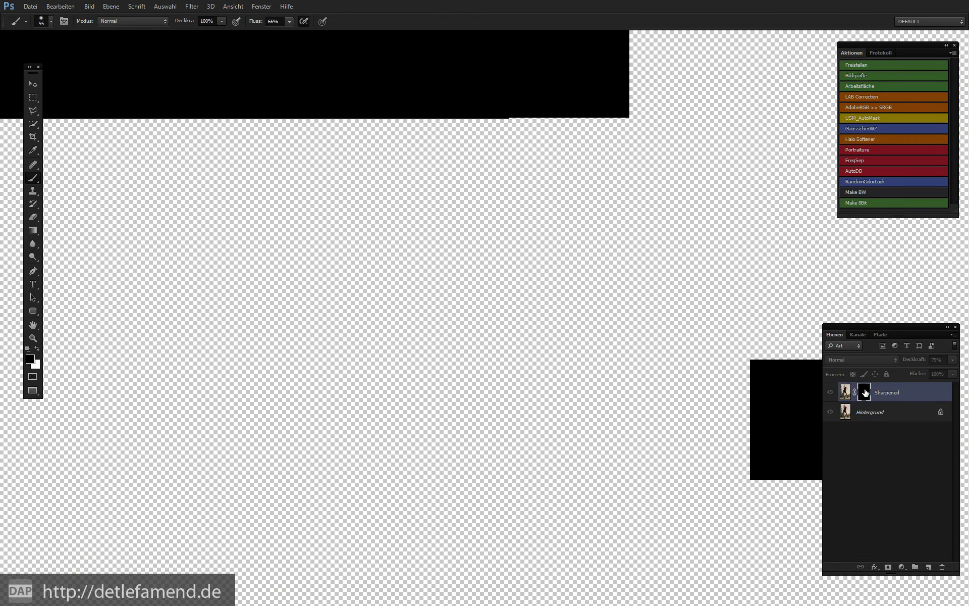
left_click(864, 392, "alt")
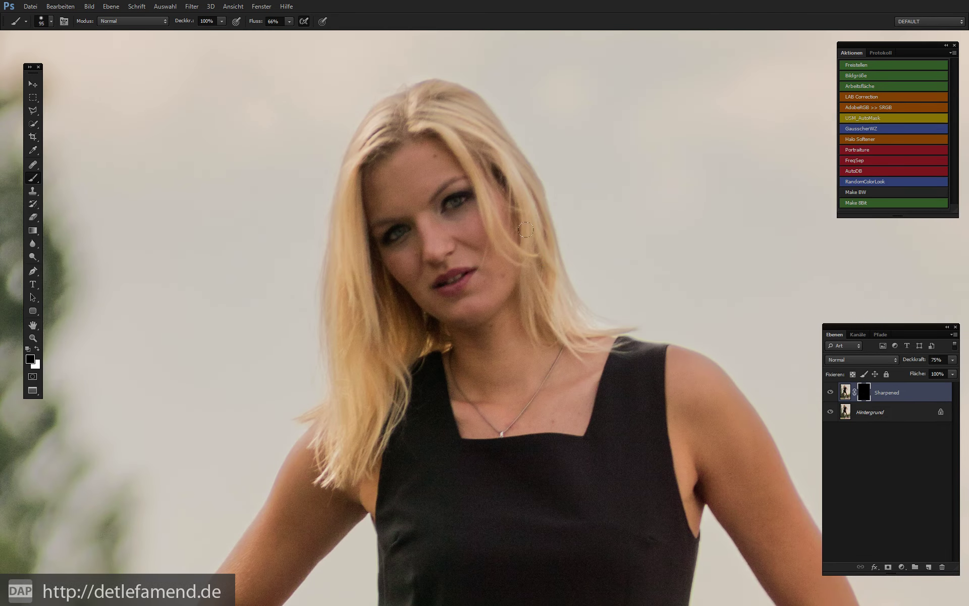
key("x")
left_click_drag(449, 203, 463, 199)
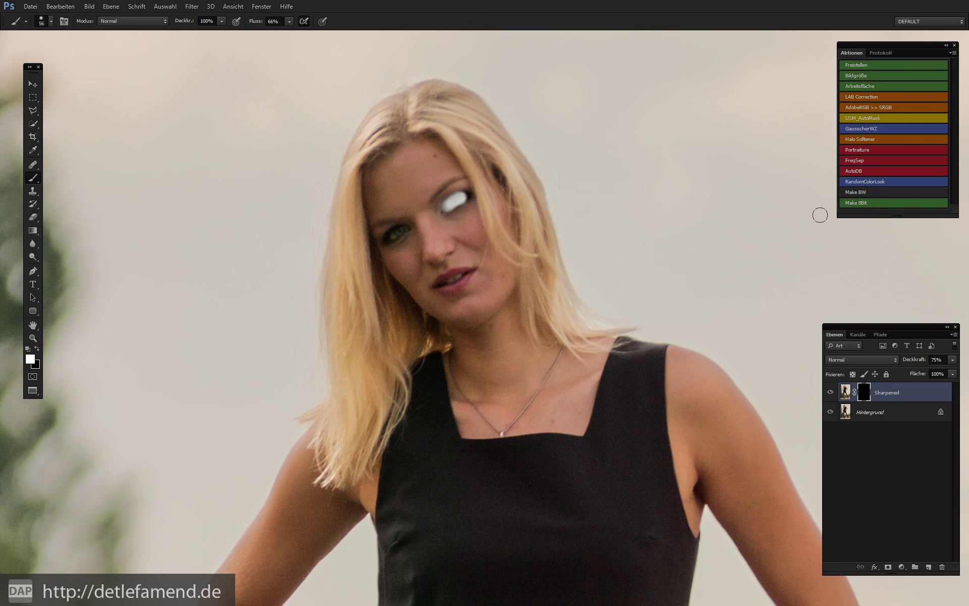
left_click(881, 52)
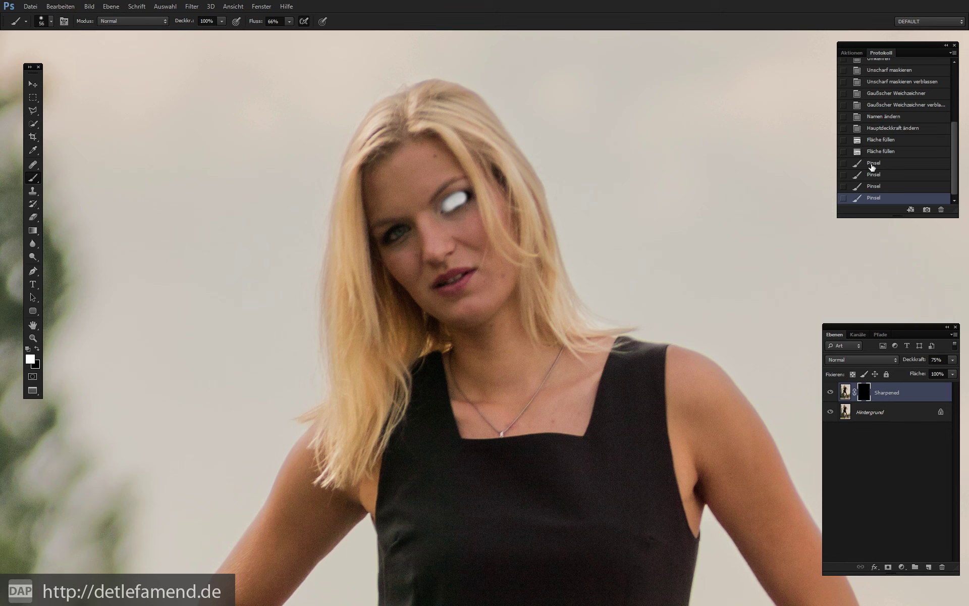
left_click(893, 151)
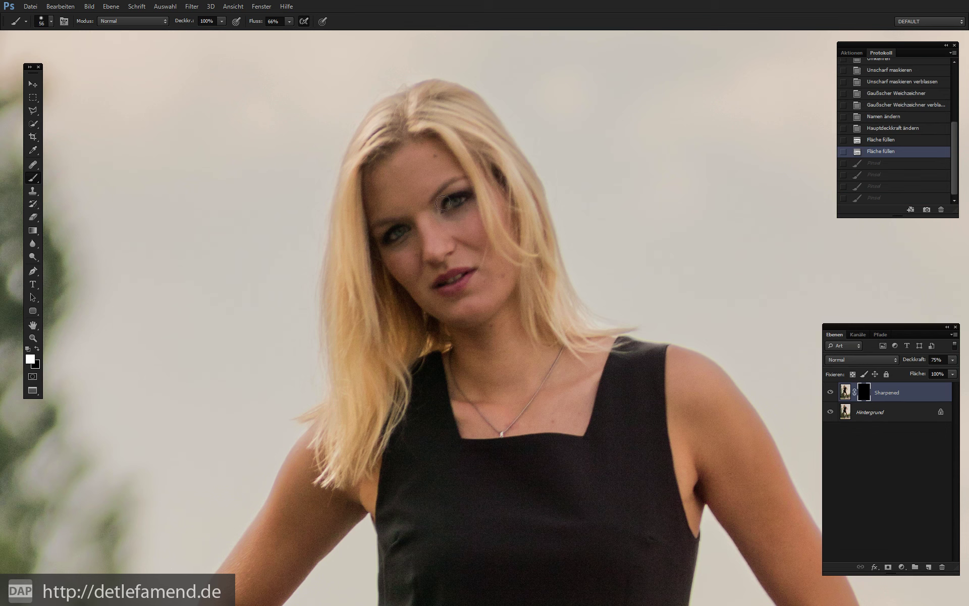
Step: Paint white on the Sharpened mask over both eyes, toggling the layer to compare
left_click_drag(454, 201, 459, 197)
left_click_drag(402, 231, 405, 232)
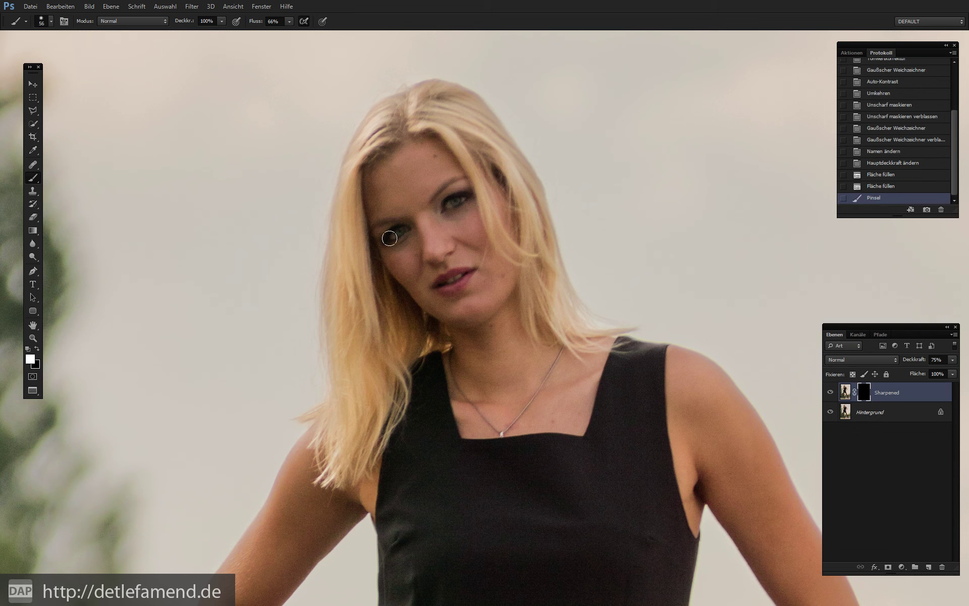
key("ctrl+plus")
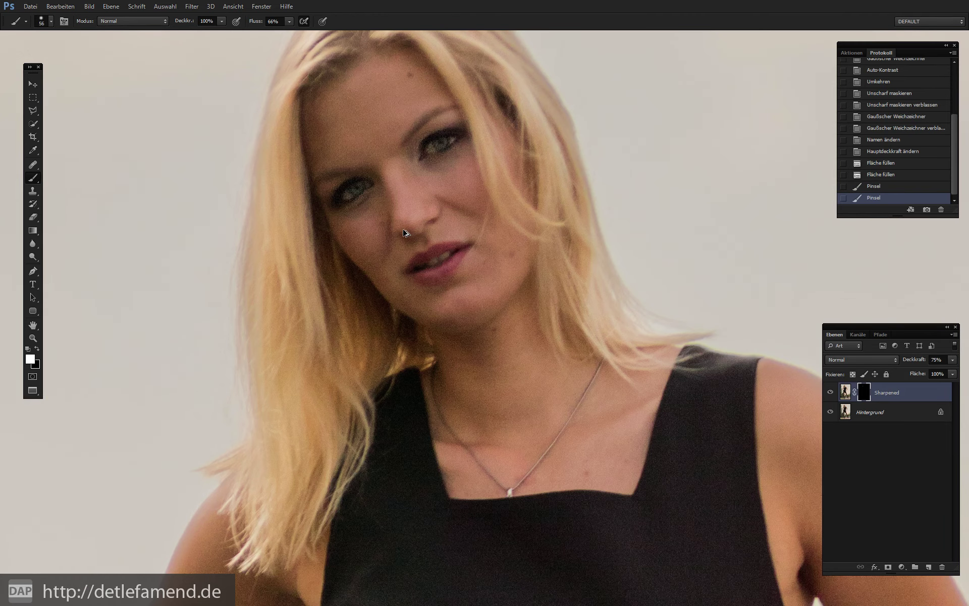
left_click_drag(395, 188, 405, 217)
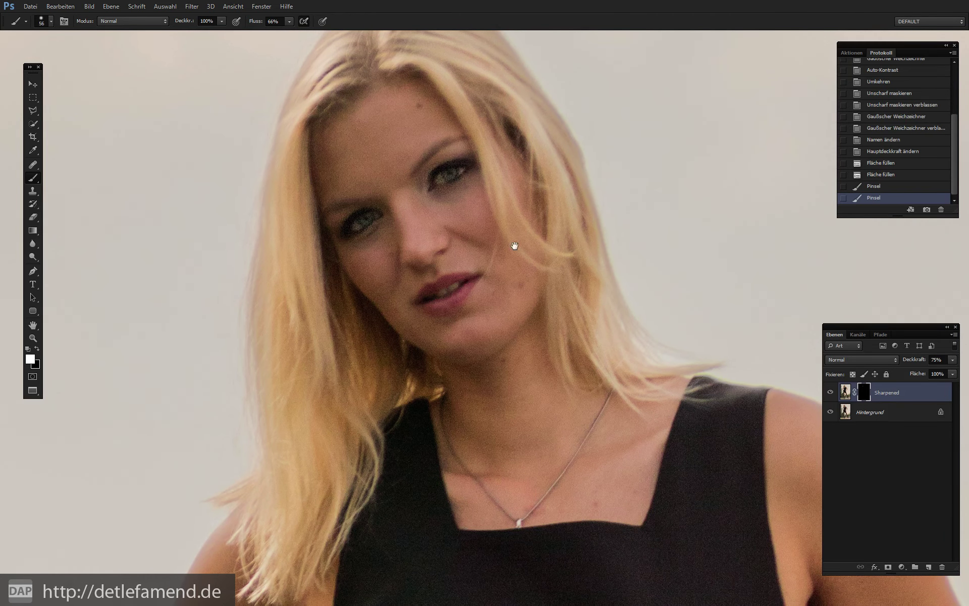
left_click(827, 393)
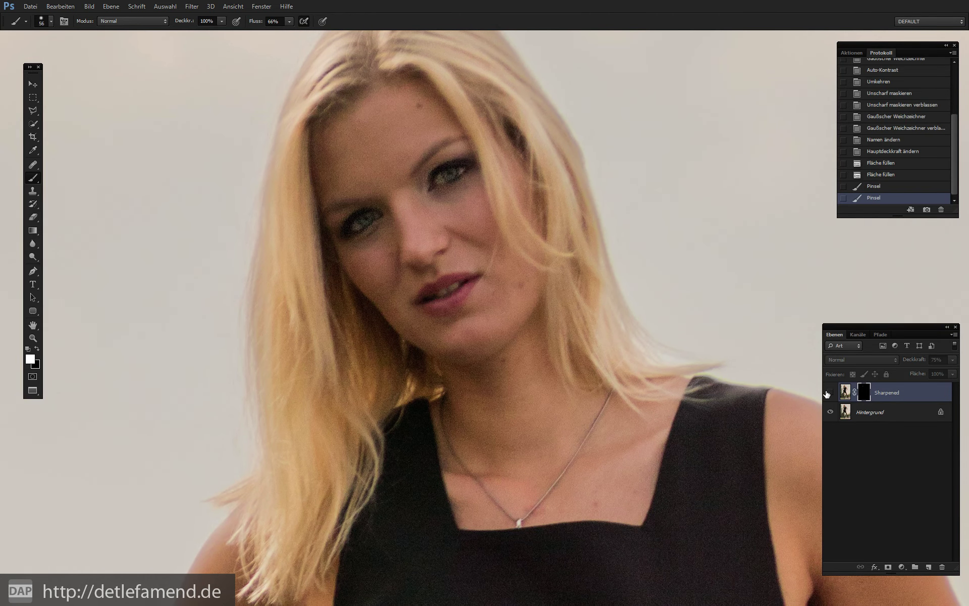
left_click(826, 393)
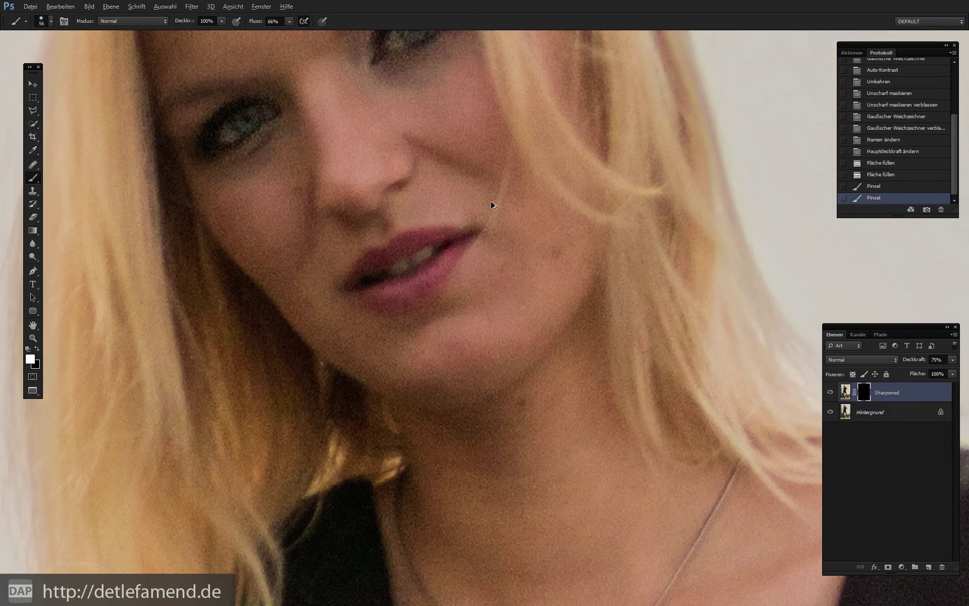
key("ctrl+plus")
key("ctrl+plus")
left_click_drag(444, 168, 534, 389)
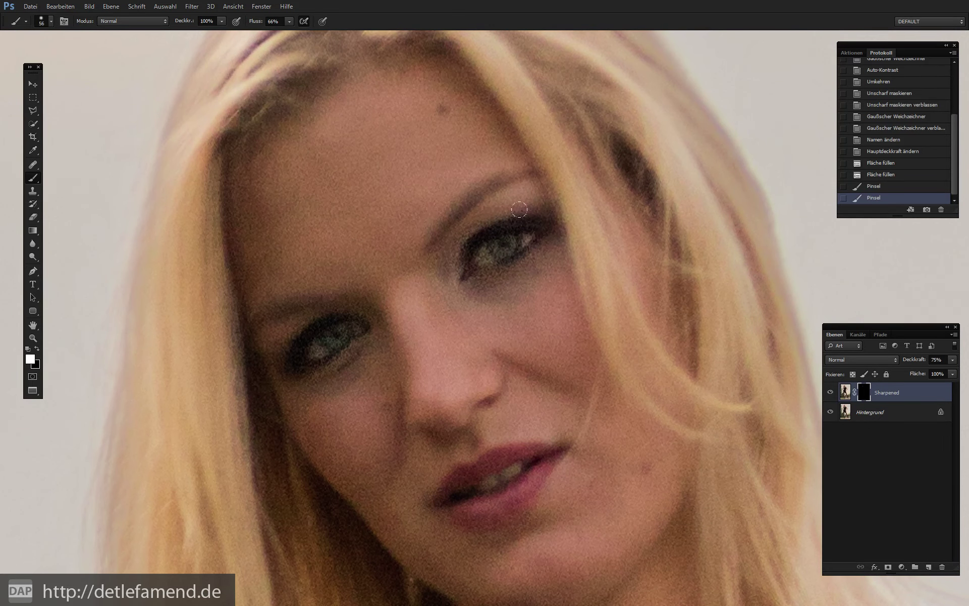
left_click(830, 392)
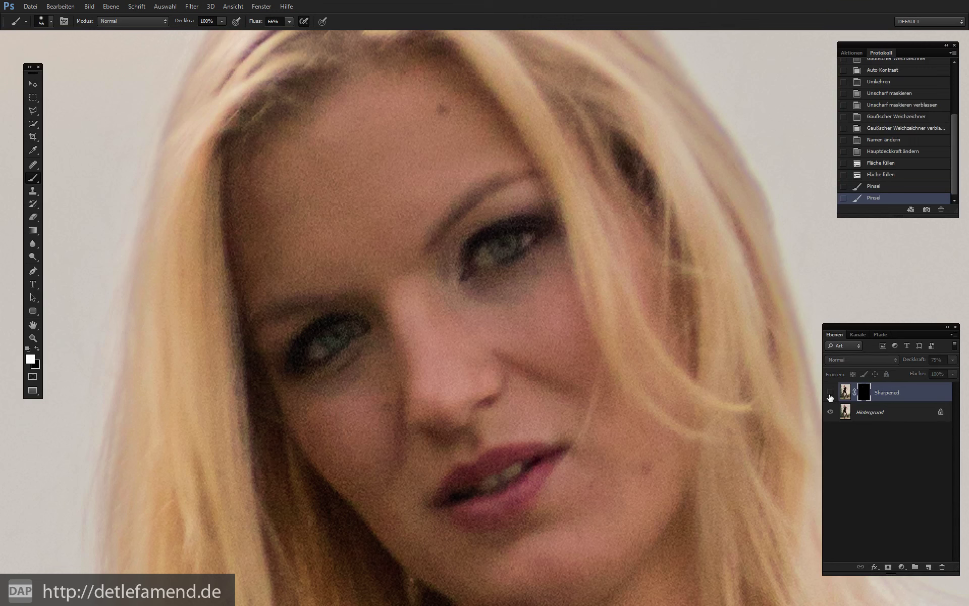
left_click(829, 392)
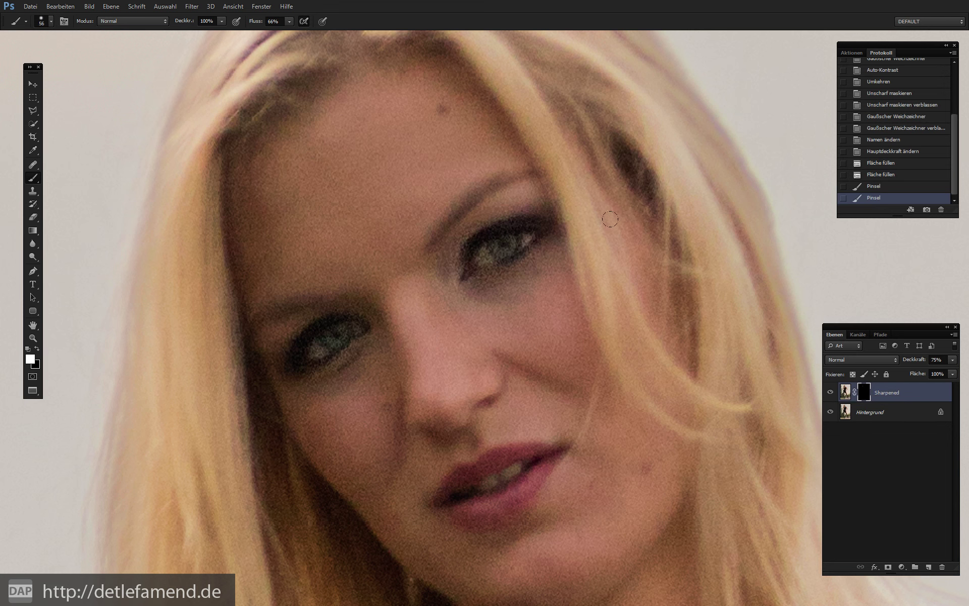
Step: Paint black on the mask near the left eyebrow to tone the sharpening back
key("x")
left_click_drag(481, 189, 247, 277)
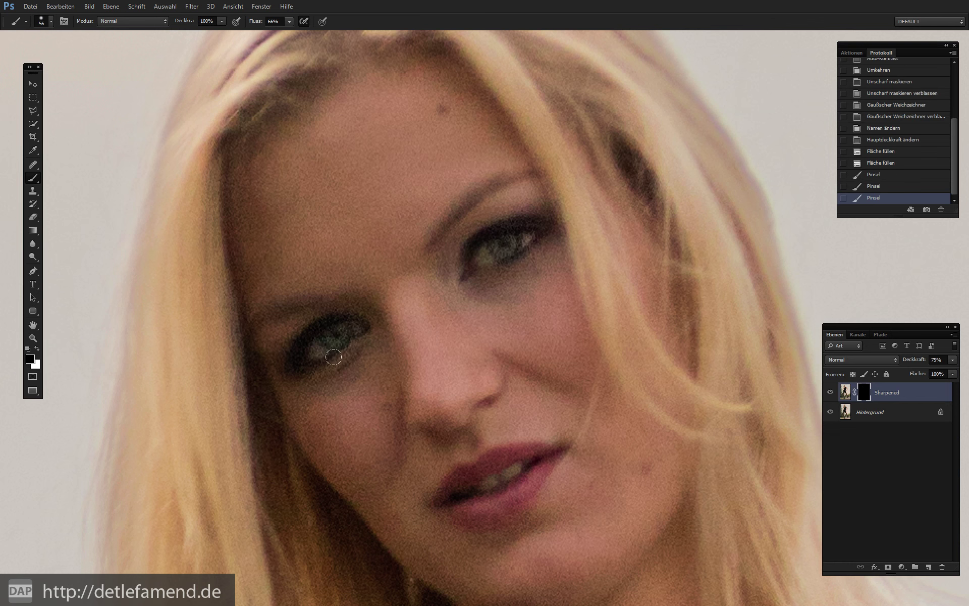
left_click_drag(336, 256, 322, 248)
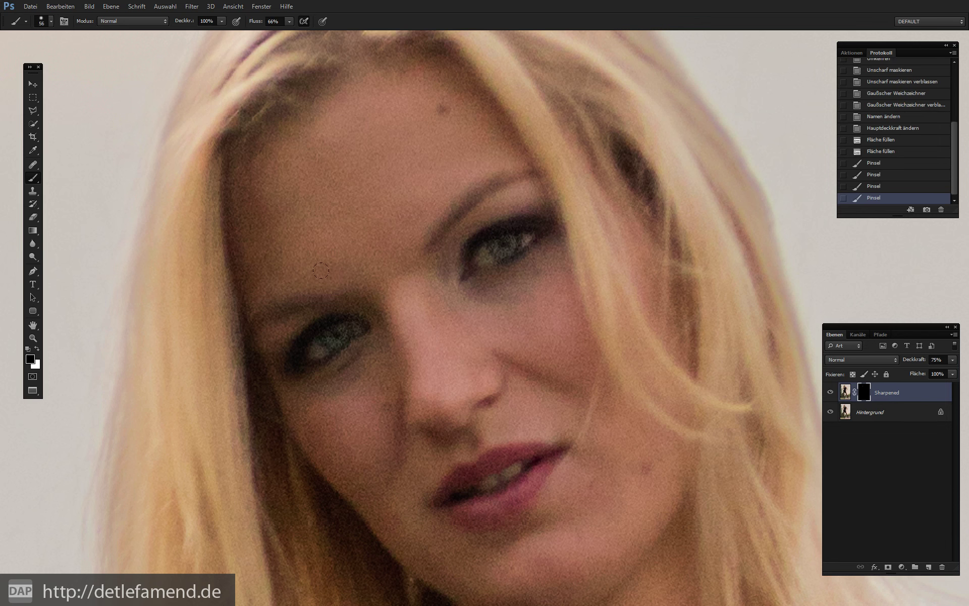
left_click(502, 362)
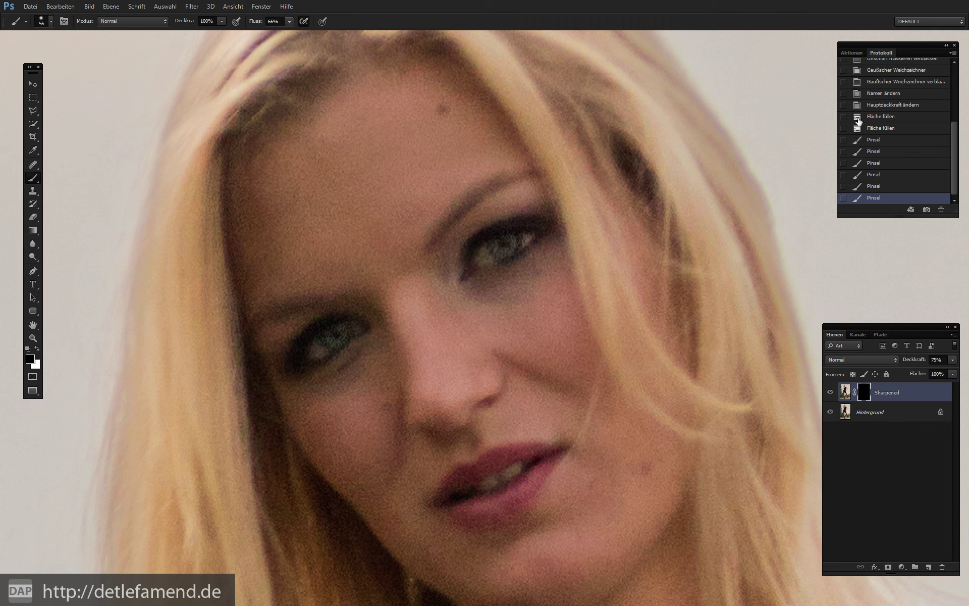
left_click(852, 52)
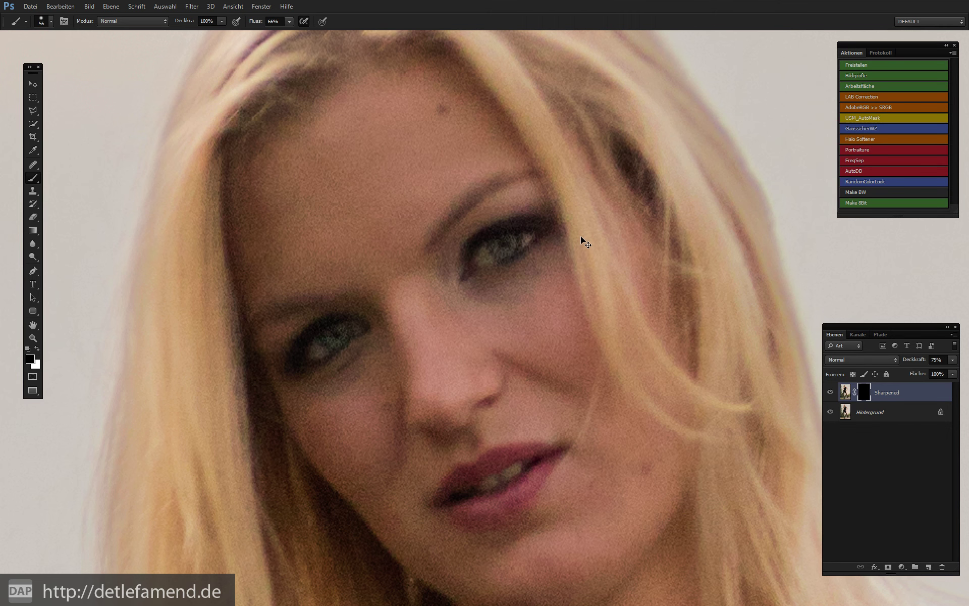
key("ctrl+minus")
key("ctrl+minus")
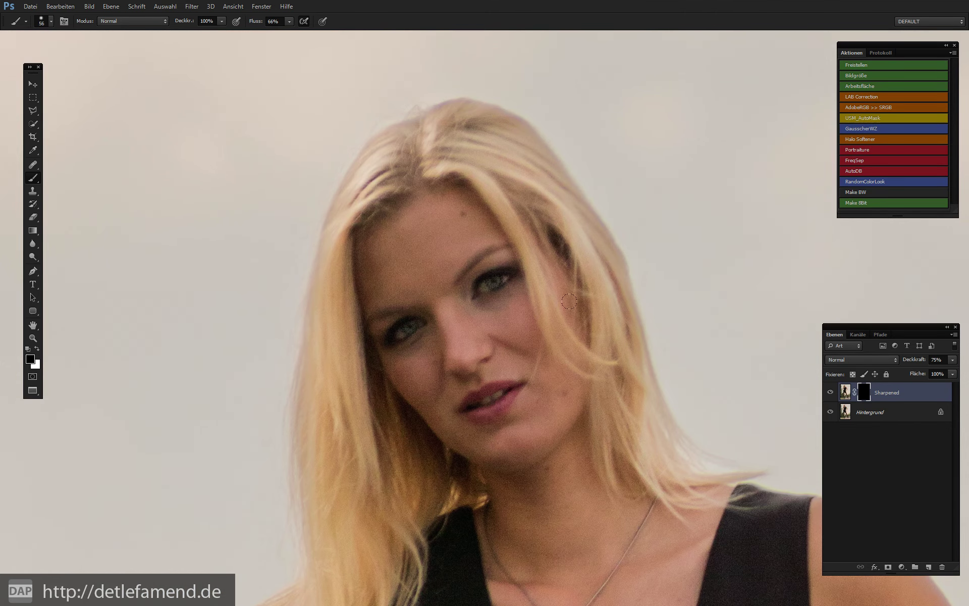
Step: Delete the Sharpened layer and add an empty Ebene 1 layer above Hintergrund
key("x")
left_click_drag(848, 391, 942, 565)
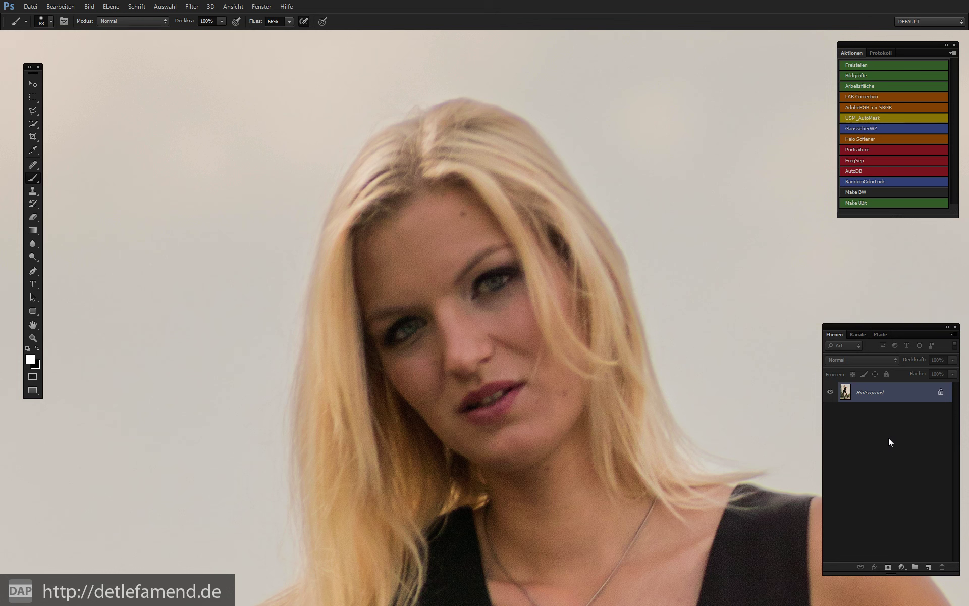
key("ctrl+shift+alt+n")
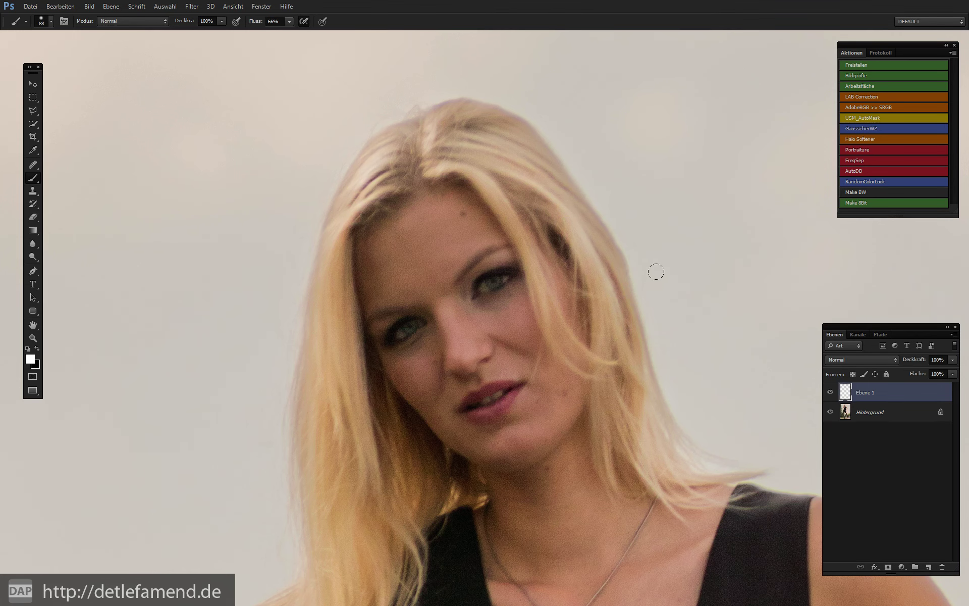
Step: Shrink the brush to 25 px and sample the skin tone from the forehead
scroll(497, 325, "up", 2)
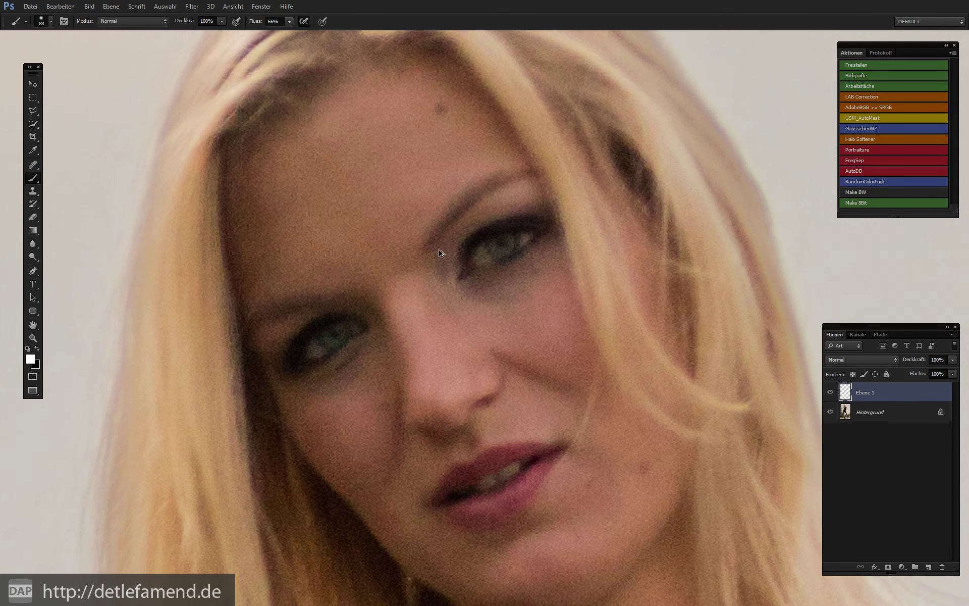
left_click_drag(432, 227, 495, 305)
right_click(481, 259, "alt")
left_click_drag(450, 259, 451, 259)
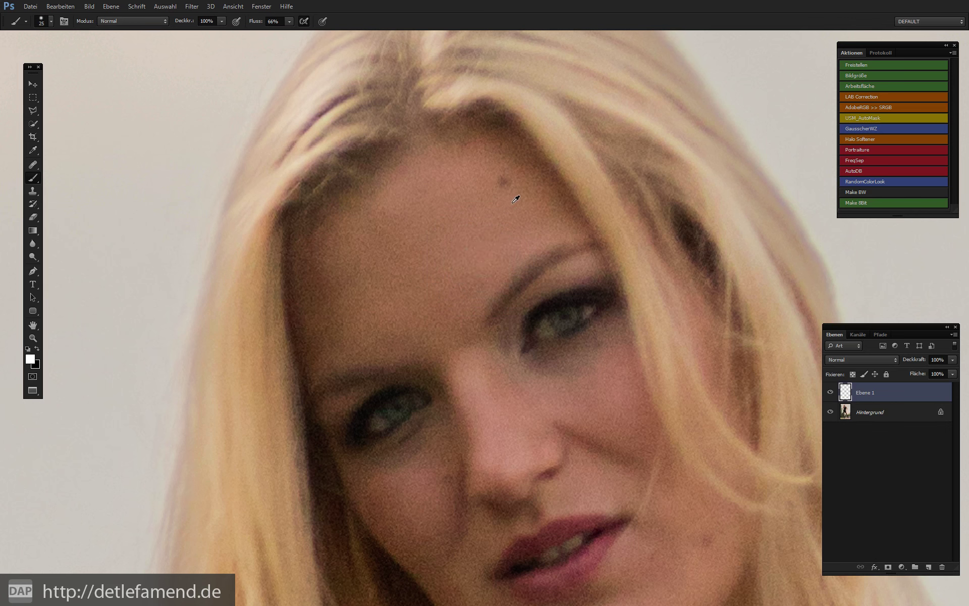
left_click(516, 199, "alt")
Step: Switch to the Healing Brush at 20 px, test a heal, then undo it
key("j")
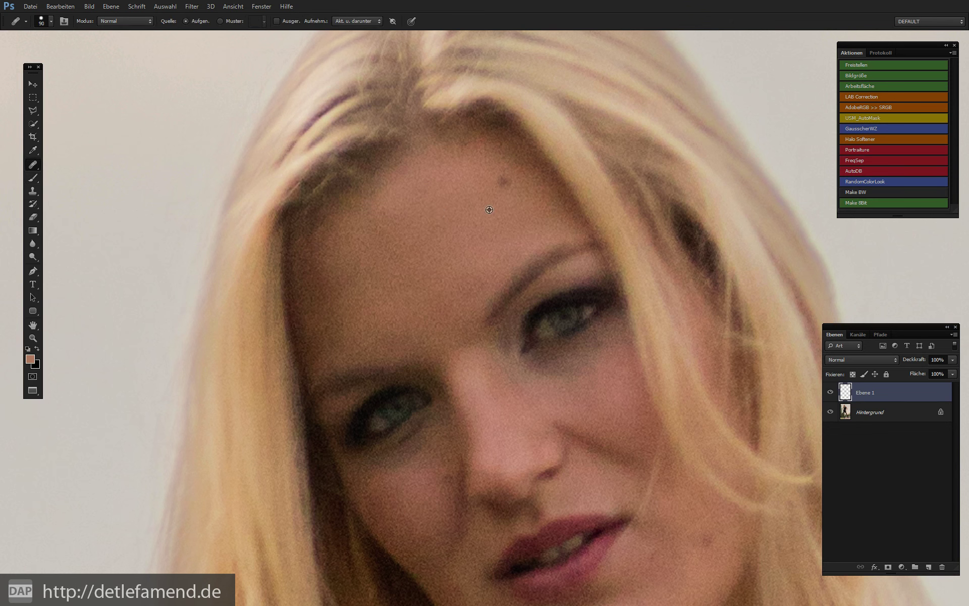
left_click_drag(489, 209, 481, 211)
left_click(457, 227)
left_click(592, 361, "alt")
key("ctrl+z")
Step: Heal a chin blemish, then sample clean skin near the neck
left_click_drag(591, 319, 558, 214)
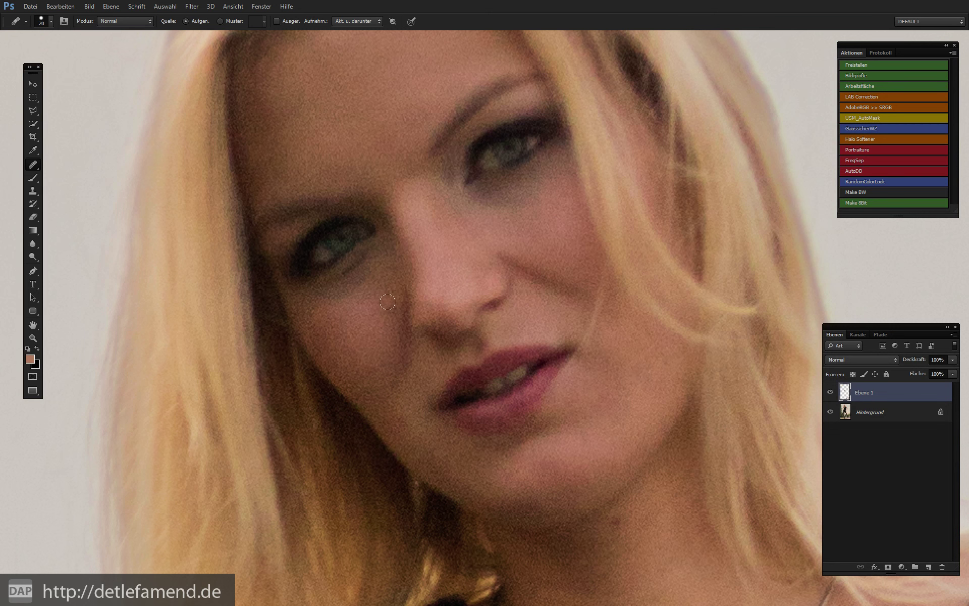
left_click(612, 395)
left_click_drag(619, 406, 540, 263)
left_click(502, 355, "alt")
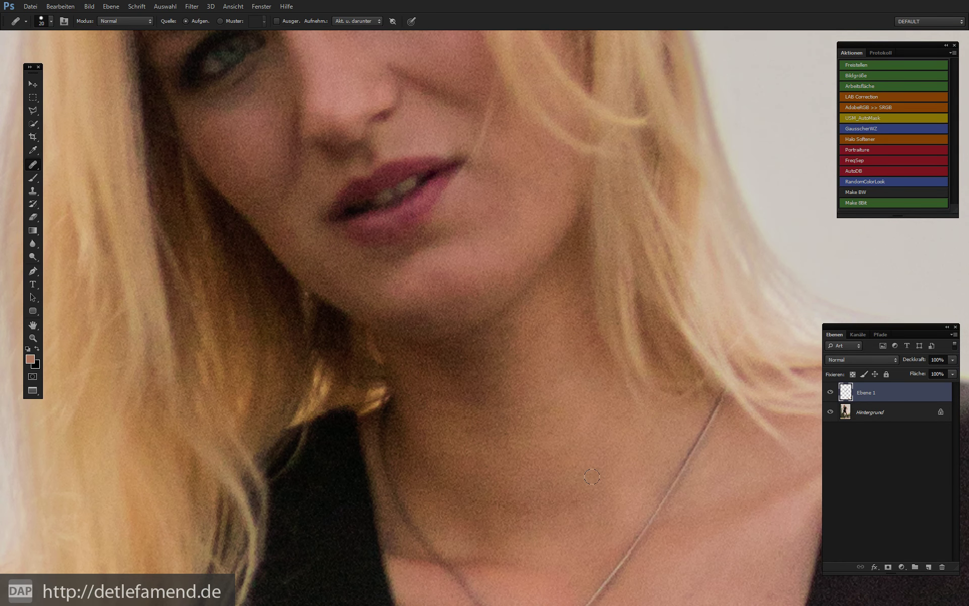
left_click_drag(589, 469, 556, 353)
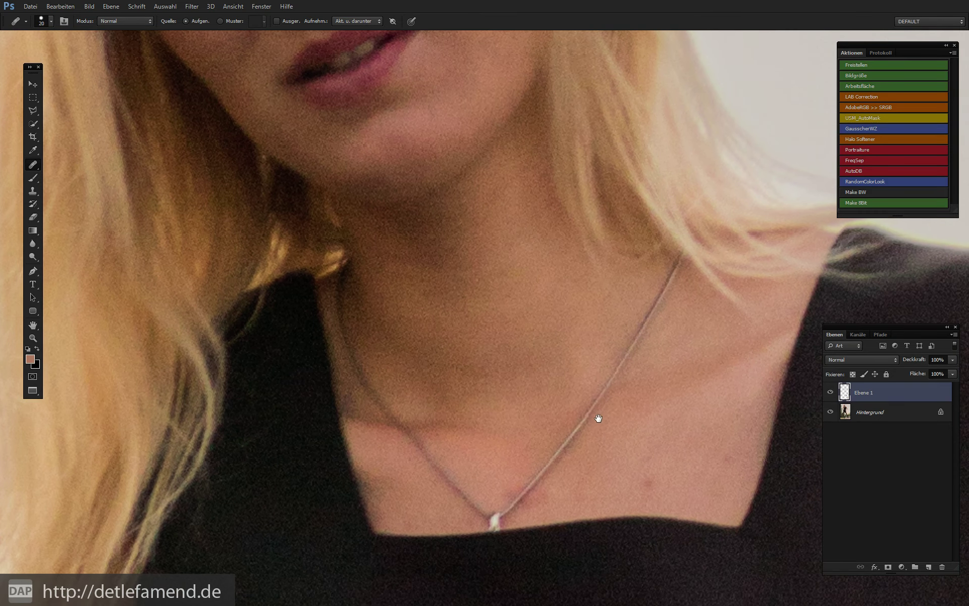
left_click_drag(596, 417, 567, 368)
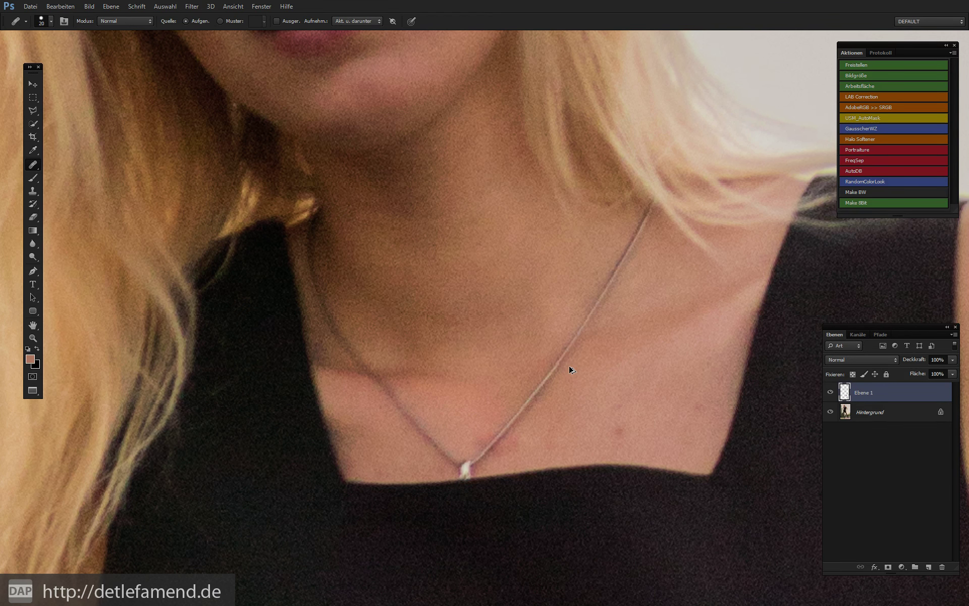
key("ctrl+minus")
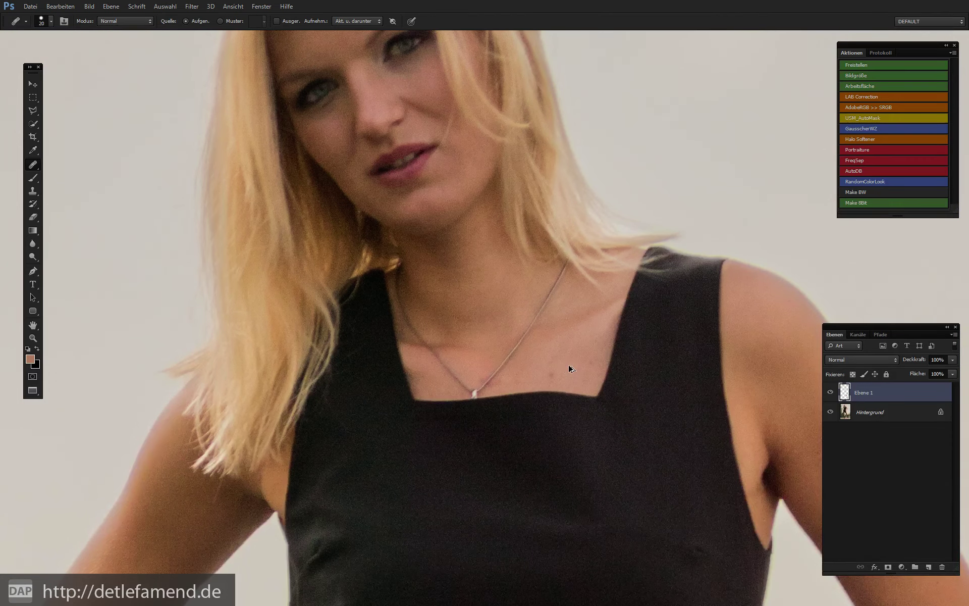
key("ctrl+plus")
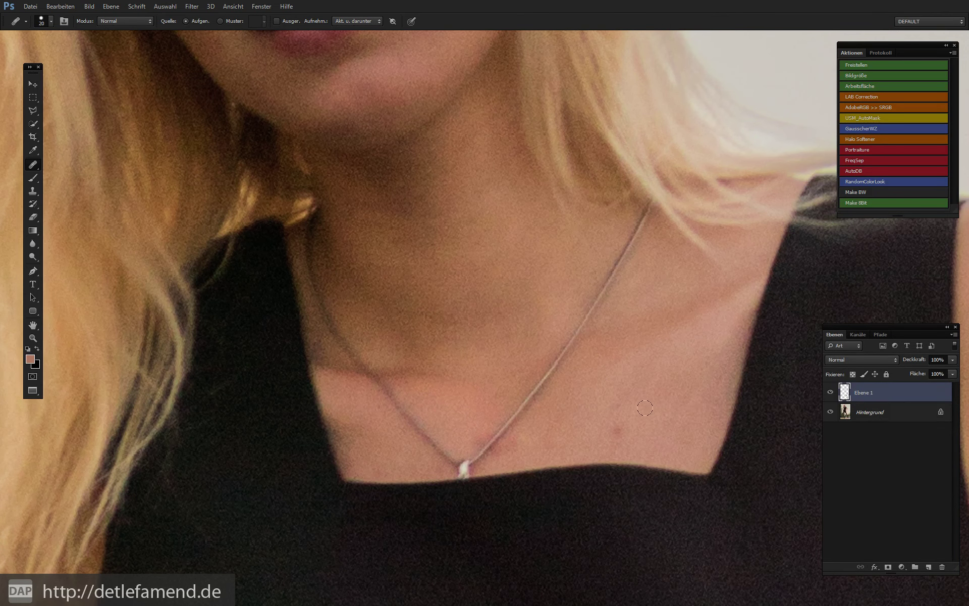
Step: Heal four small blemishes on the chest around the necklace
left_click(617, 428)
left_click(622, 423, "alt")
left_click(610, 405)
left_click(680, 380)
Step: Sample clean arm skin and heal a blemish on the upper arm
left_click_drag(741, 385, 504, 346)
mouse_move(886, 424)
left_mouse_down()
mouse_move(674, 395)
mouse_move(486, 255)
left_mouse_up()
mouse_move(860, 532)
left_mouse_down()
mouse_move(658, 430)
mouse_move(556, 311)
left_mouse_up()
left_click_drag(715, 575, 605, 436)
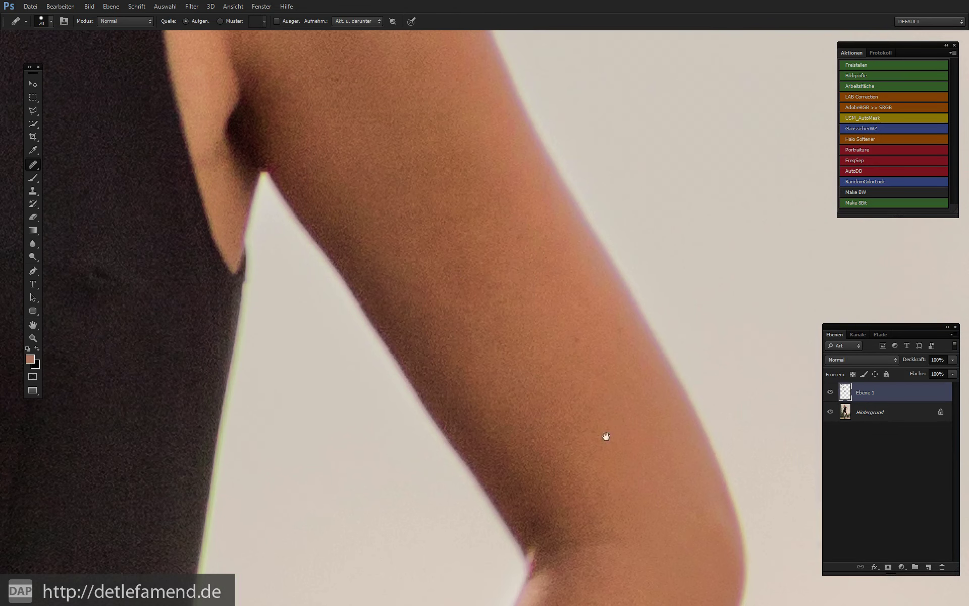
left_click(571, 338, "alt")
left_click(322, 156)
Step: Heal two spots on the forearm, including the dark one
scroll(449, 210, "down", 10)
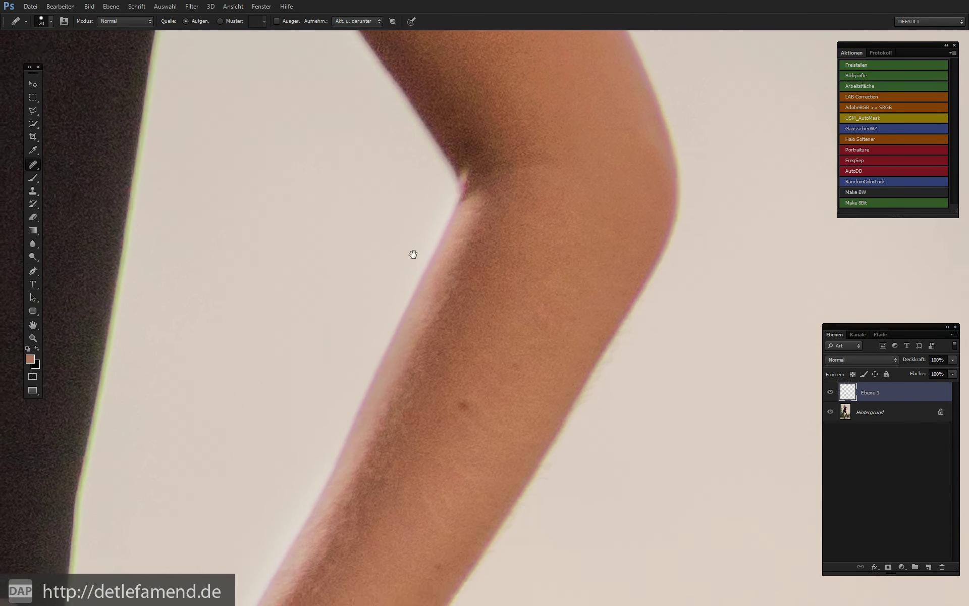
scroll(413, 253, "down", 3)
left_click_drag(474, 338, 474, 357)
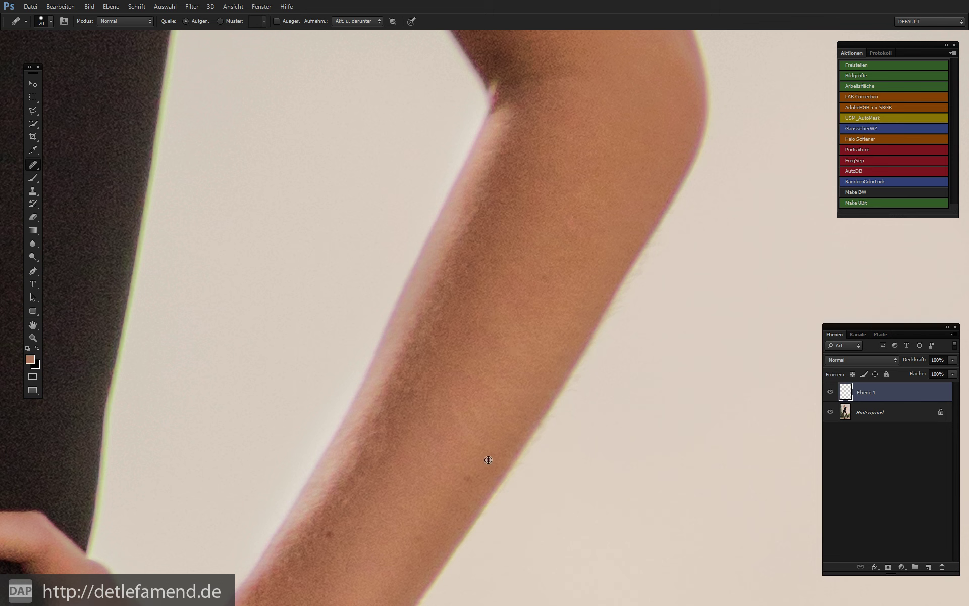
left_click_drag(459, 487, 461, 472)
Step: Inspect the forearm, elbow and neckline, then fit the whole image on screen with Ctrl+0
left_click_drag(392, 473, 476, 369)
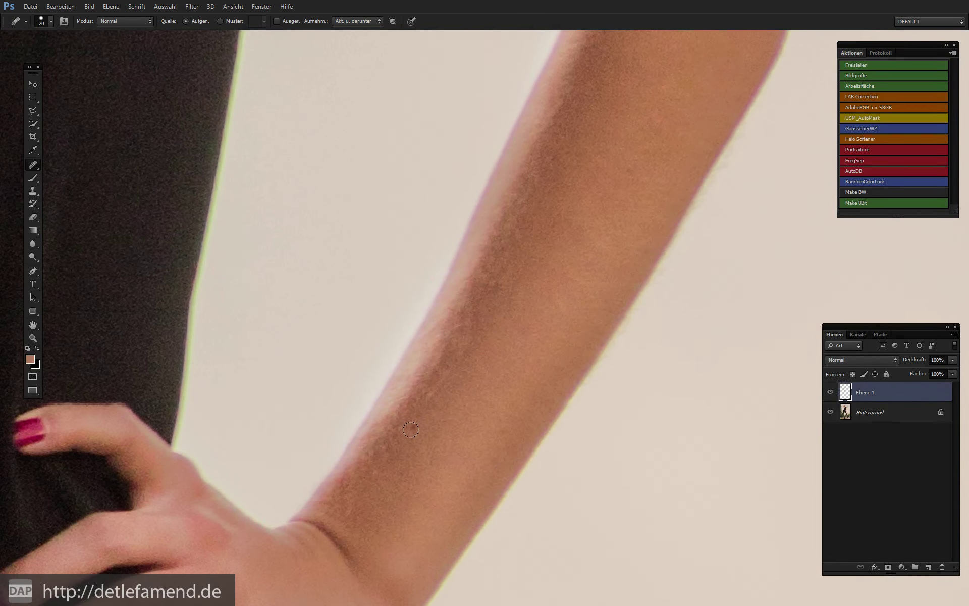
left_click_drag(401, 416, 415, 409)
scroll(415, 409, "left", 5)
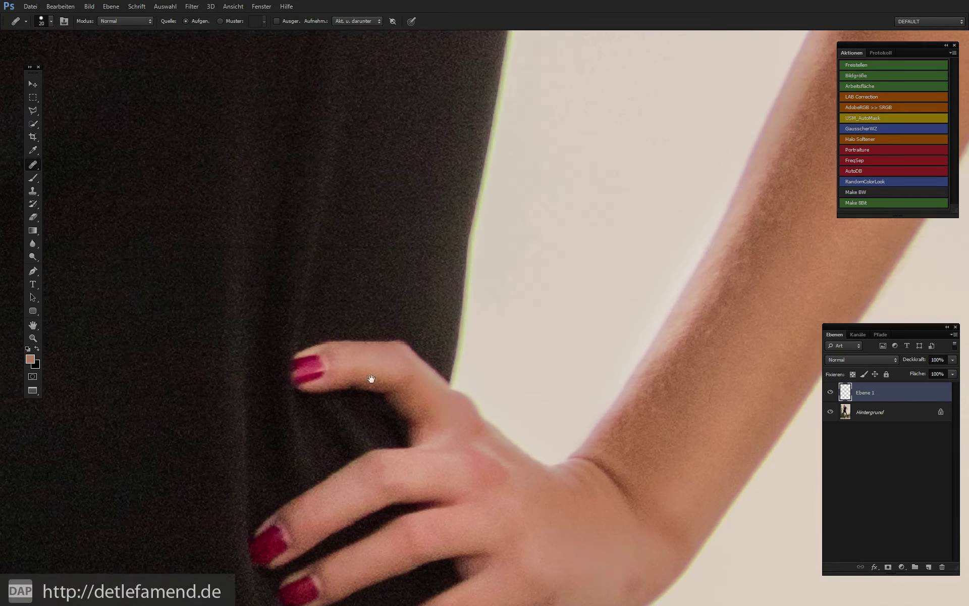
scroll(370, 380, "left", 5)
scroll(426, 378, "left", 3)
scroll(347, 368, "left", 6)
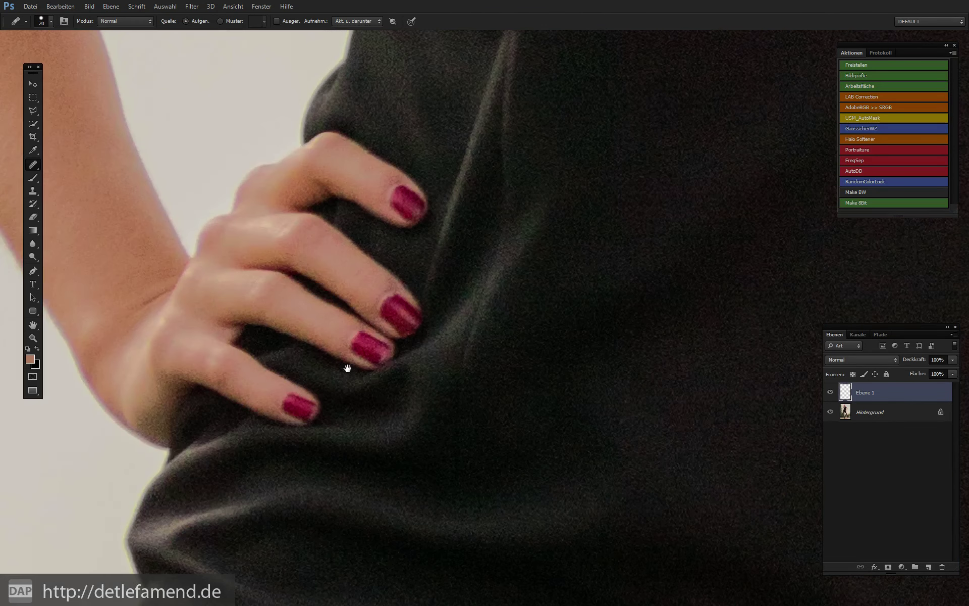
left_click_drag(347, 367, 579, 510)
scroll(277, 260, "up", 4)
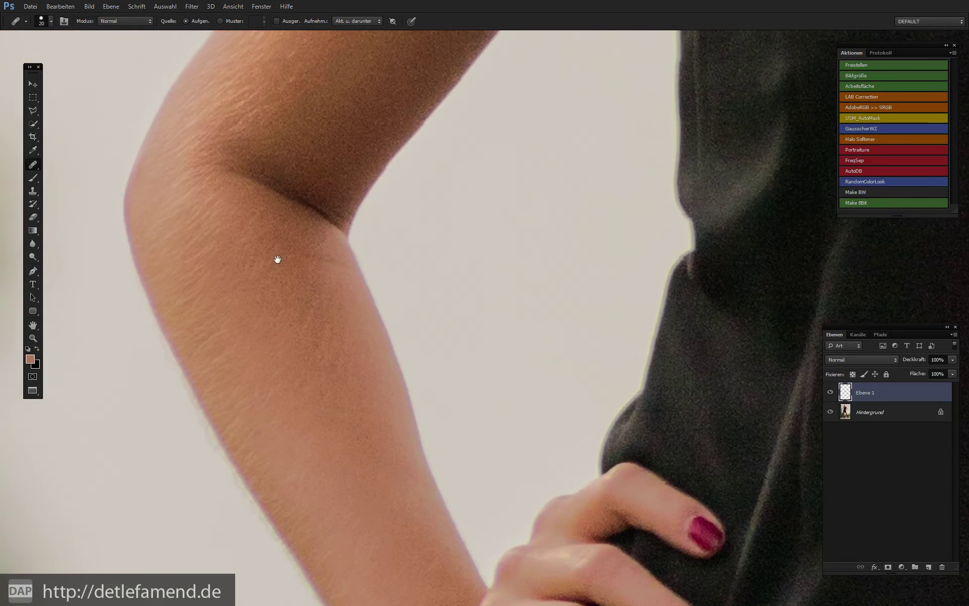
scroll(307, 255, "up", 3)
scroll(320, 318, "up", 3)
scroll(266, 383, "up", 3)
scroll(323, 313, "up", 2)
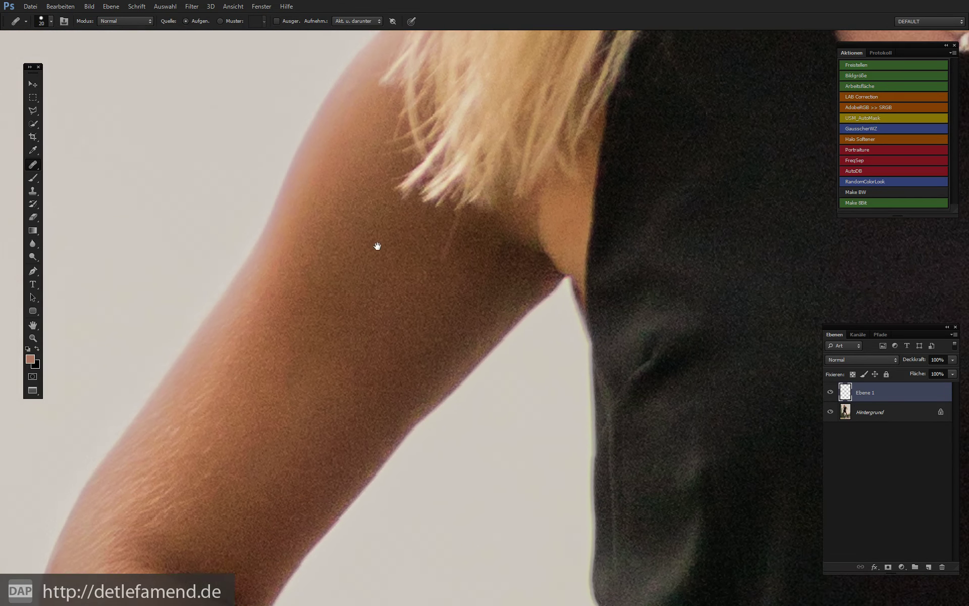
scroll(399, 262, "up", 3)
scroll(416, 280, "down", 3)
left_click_drag(443, 288, 368, 370)
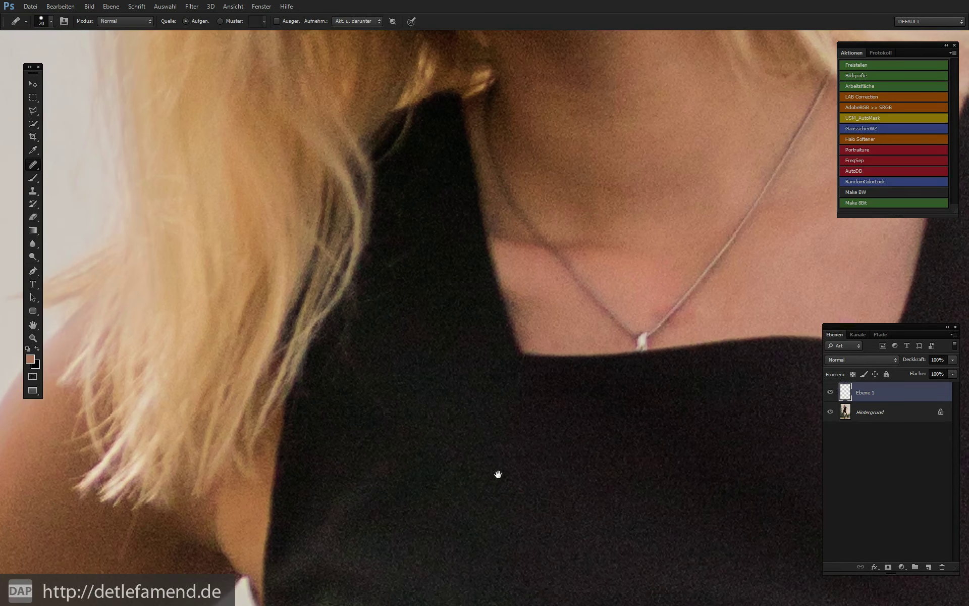
scroll(417, 211, "up", 3)
scroll(387, 175, "down", 3)
scroll(444, 486, "down", 3)
scroll(301, 192, "down", 2)
scroll(385, 173, "down", 3)
scroll(435, 433, "down", 3)
scroll(535, 450, "down", 2)
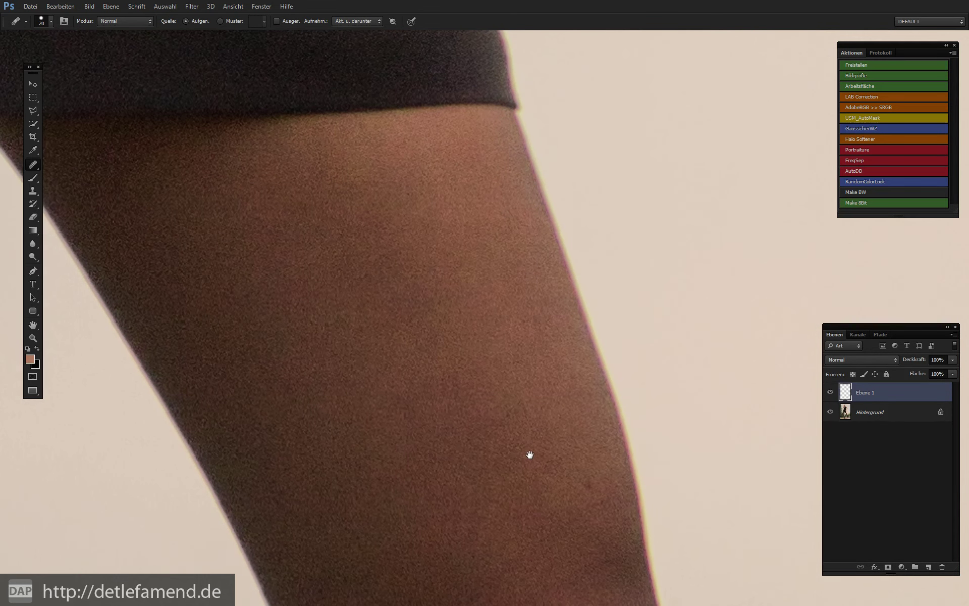
scroll(520, 463, "down", 3)
scroll(493, 454, "down", 3)
scroll(398, 260, "down", 3)
scroll(375, 230, "down", 2)
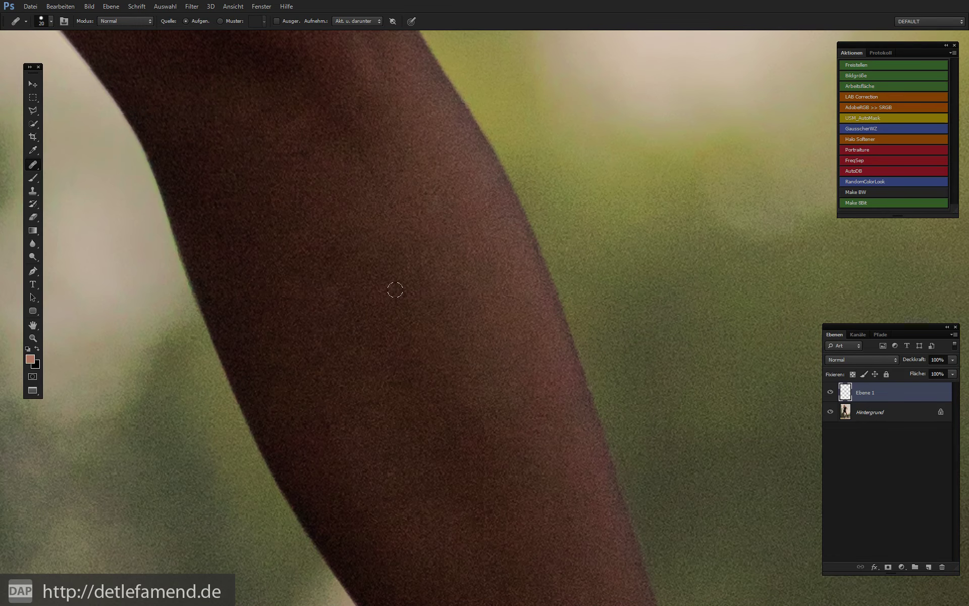
key("ctrl+0")
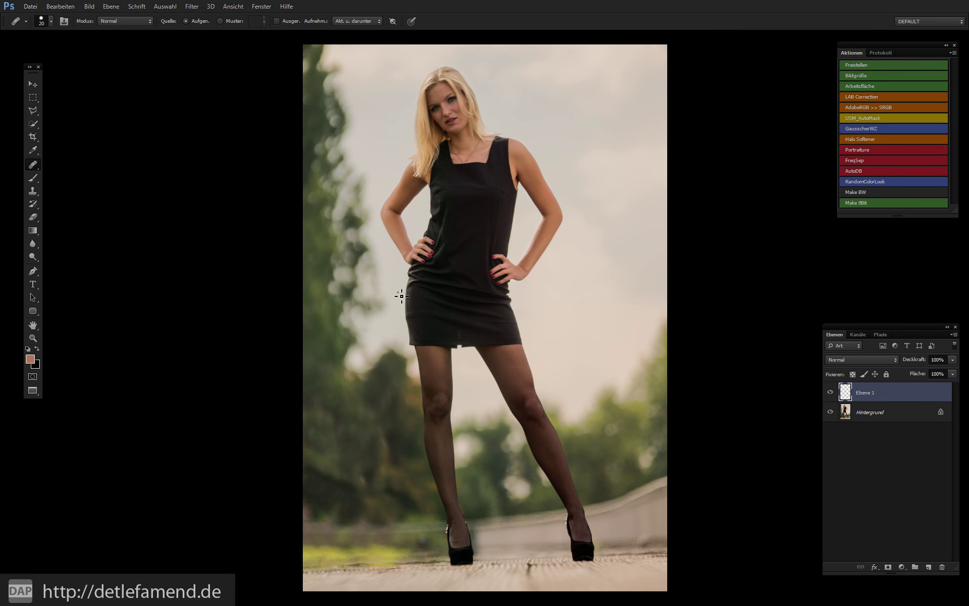
key("ctrl+1")
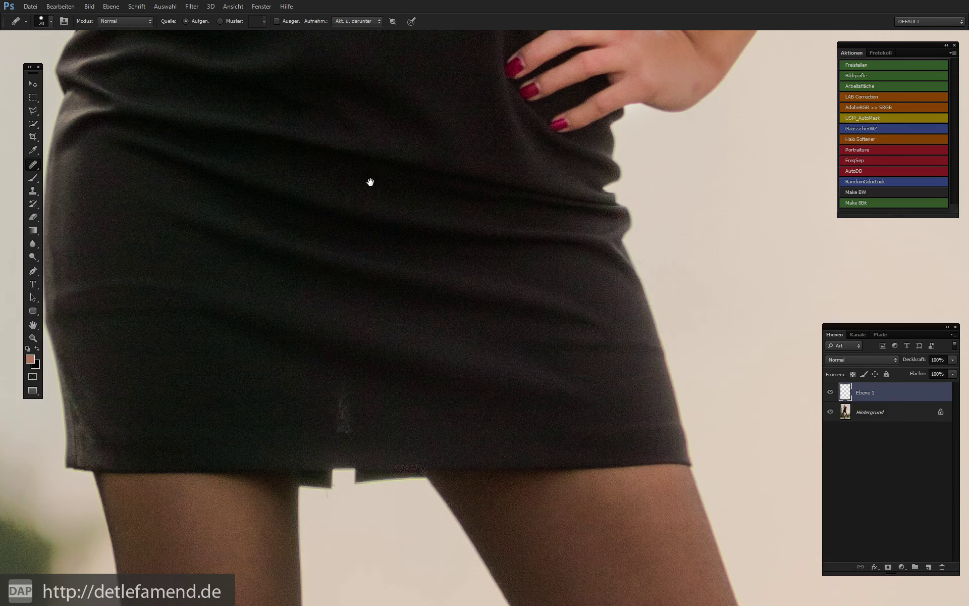
left_click_drag(371, 187, 381, 376)
left_click_drag(422, 125, 411, 320)
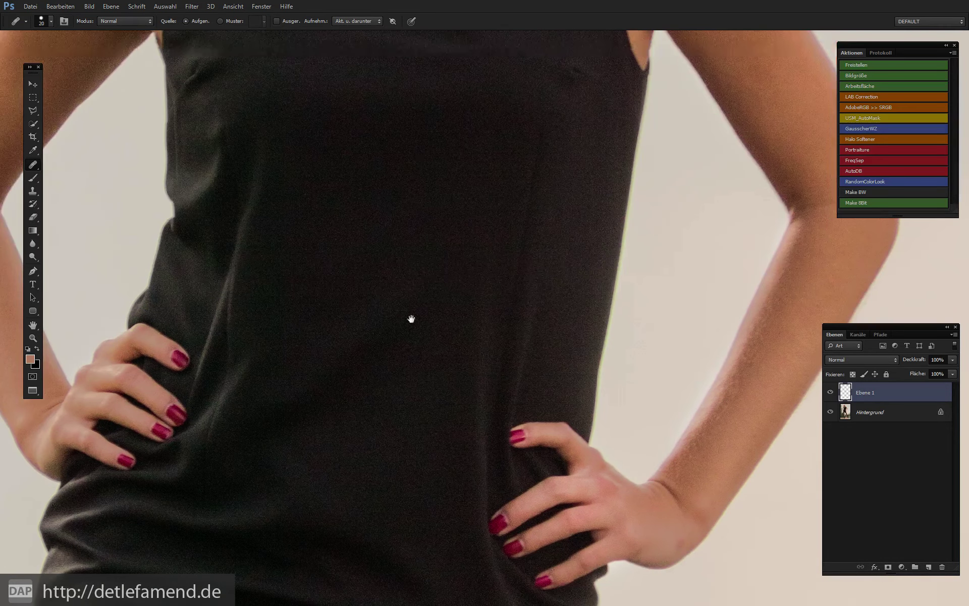
left_click_drag(417, 83, 426, 322)
left_click_drag(400, 66, 389, 124)
left_click_drag(361, 33, 417, 192)
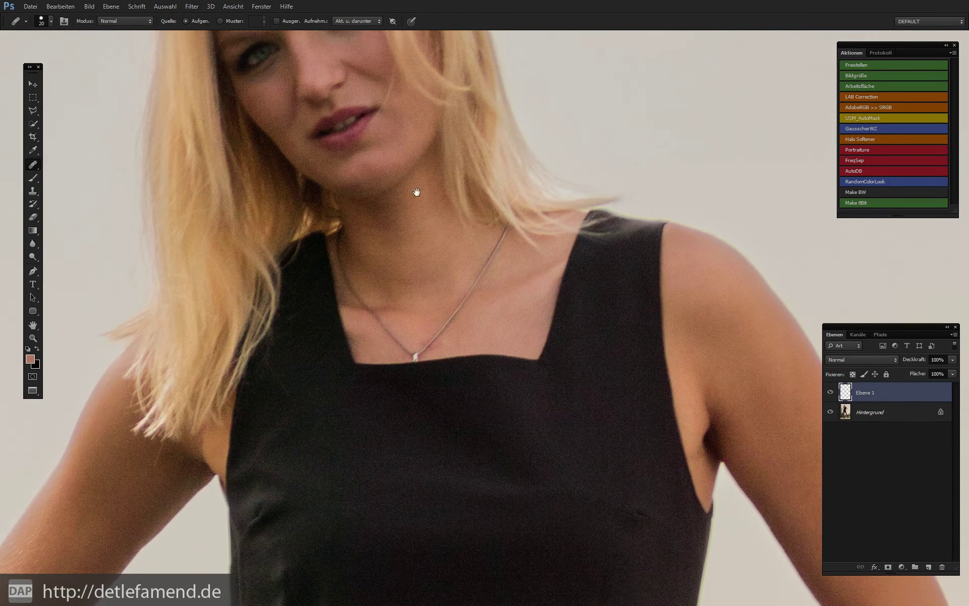
left_click_drag(349, 80, 434, 198)
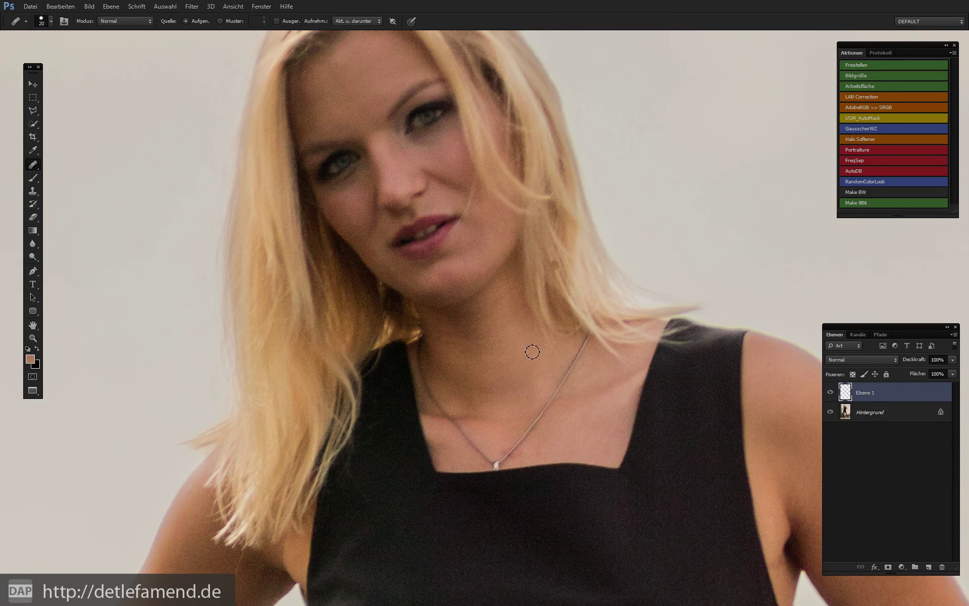
key("ctrl+plus")
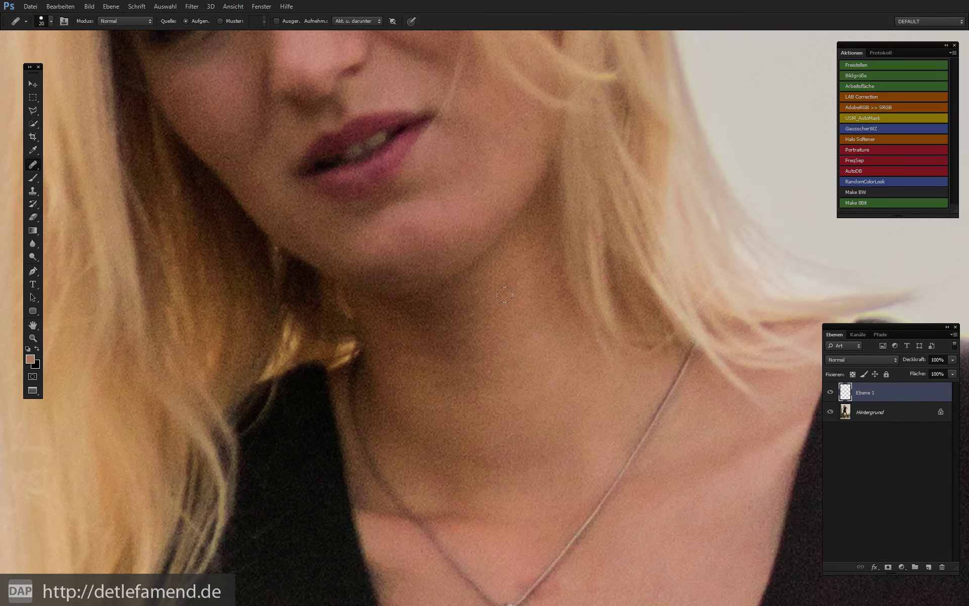
key("ctrl+minus")
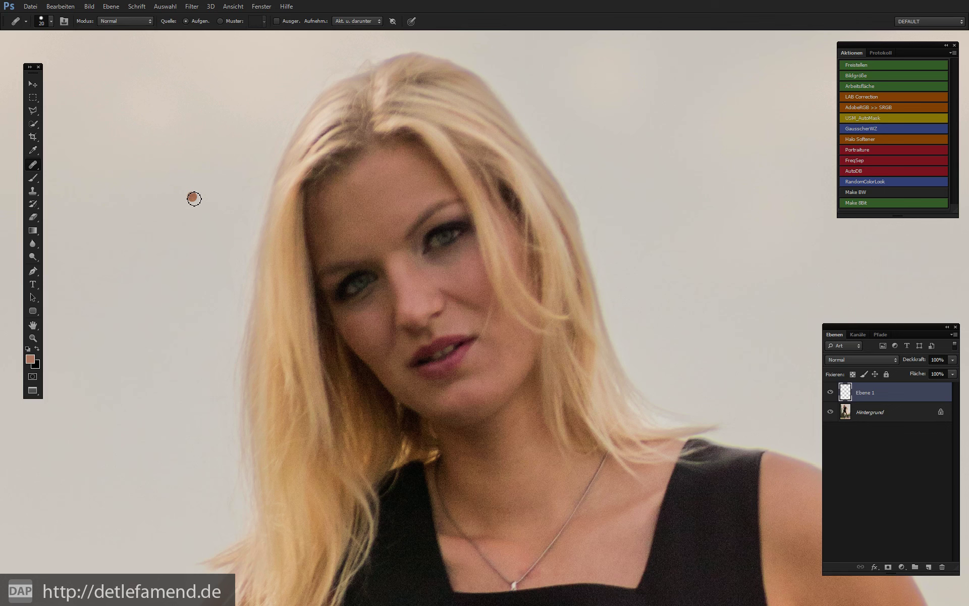
Step: Zoom in on the face and heal the forehead and brow blemishes
key("ctrl+plus")
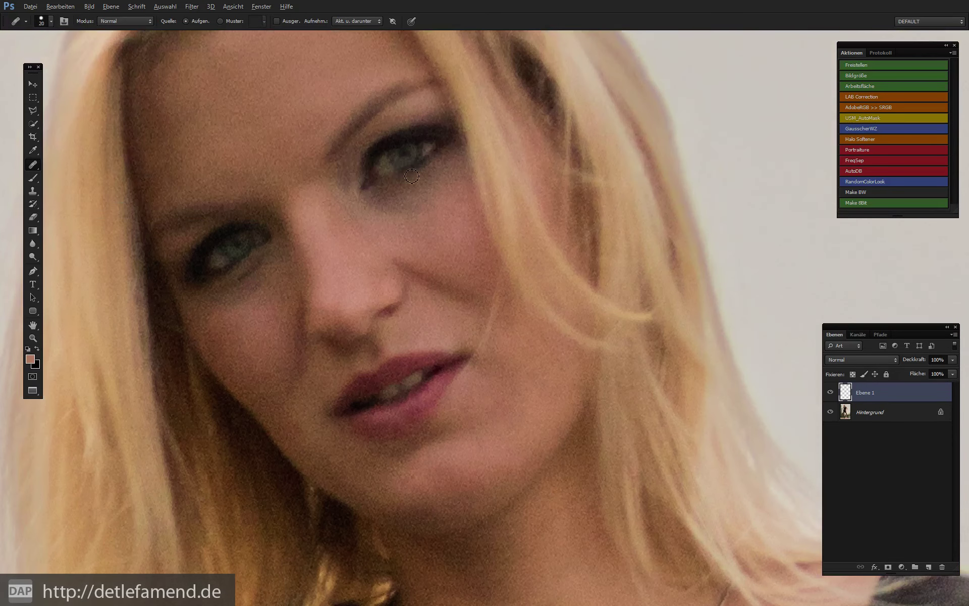
left_click_drag(367, 159, 387, 236)
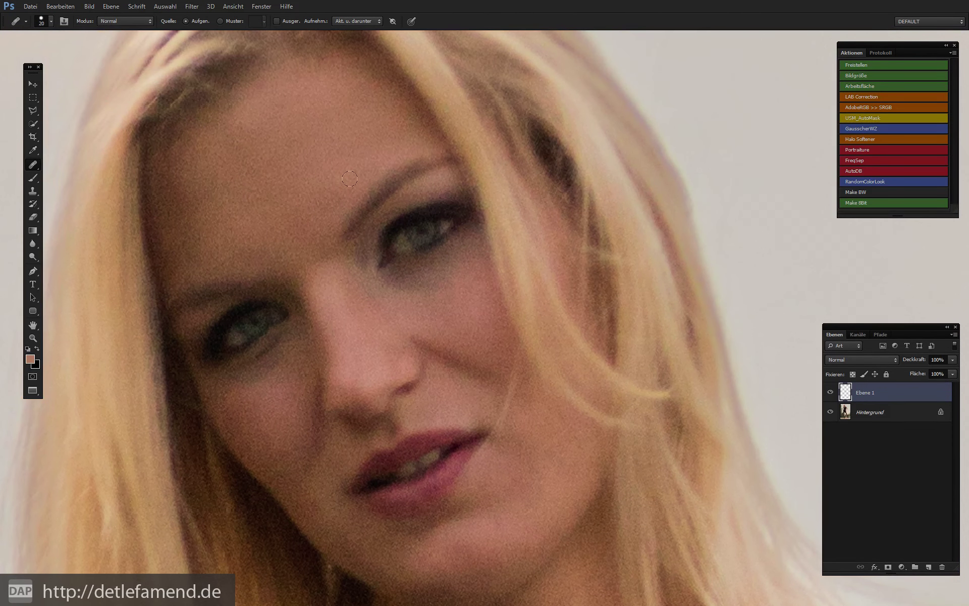
left_click(344, 164, "alt")
left_click_drag(323, 194, 330, 203)
left_click(404, 121)
Step: Heal spots under both eyes and the nose crease, then resample clean cheek skin
left_click(438, 250)
left_click(228, 366)
left_click(427, 353)
left_click(414, 311, "alt")
left_click(437, 312, "alt")
mouse_move(396, 289)
left_mouse_down()
mouse_move(444, 278)
mouse_move(416, 295)
mouse_move(417, 278)
mouse_move(451, 292)
mouse_move(400, 282)
left_mouse_up()
Step: Heal the patches and lines under both eyes
left_click_drag(453, 261, 444, 272)
left_click(452, 259)
left_click(231, 374)
mouse_move(284, 350)
left_mouse_down()
mouse_move(231, 379)
mouse_move(281, 345)
mouse_move(277, 374)
mouse_move(234, 385)
left_mouse_up()
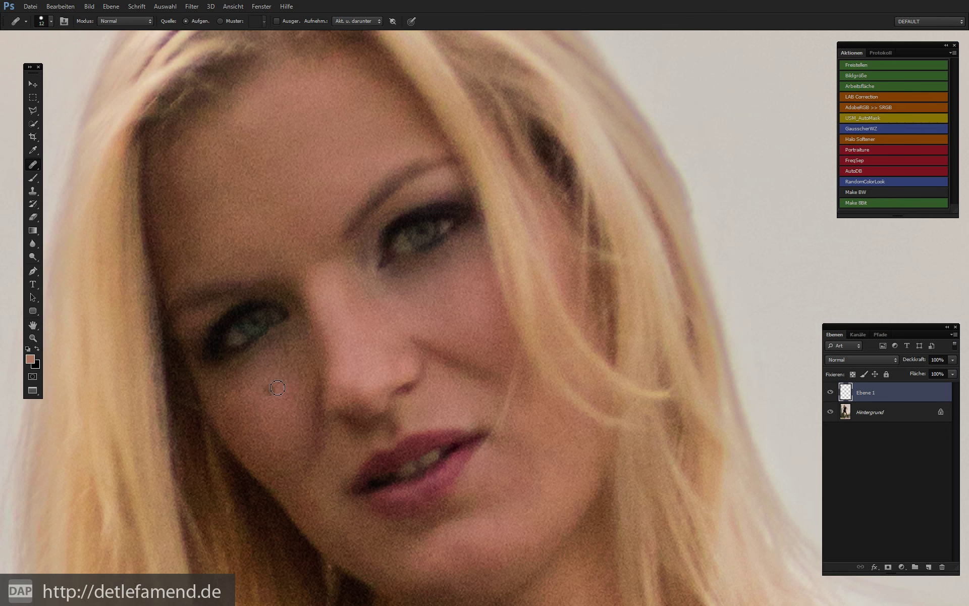
Step: Heal the cheek spots below the eye, then zoom out to the shoulders
left_click(281, 340)
left_click(281, 367, "shift")
left_click(255, 405, "alt")
left_click_drag(229, 394, 256, 389)
key("ctrl+minus")
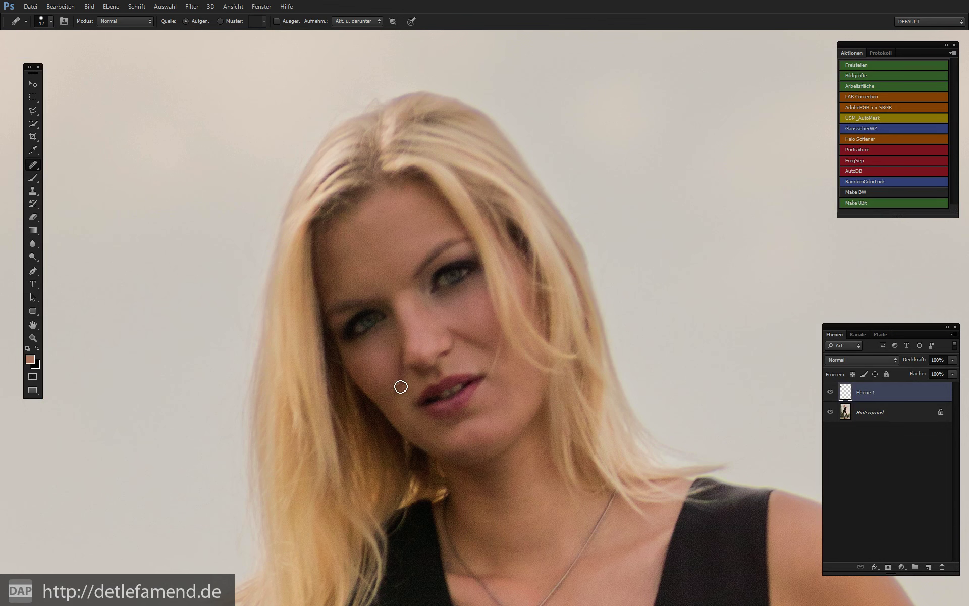
left_click_drag(492, 352, 484, 335)
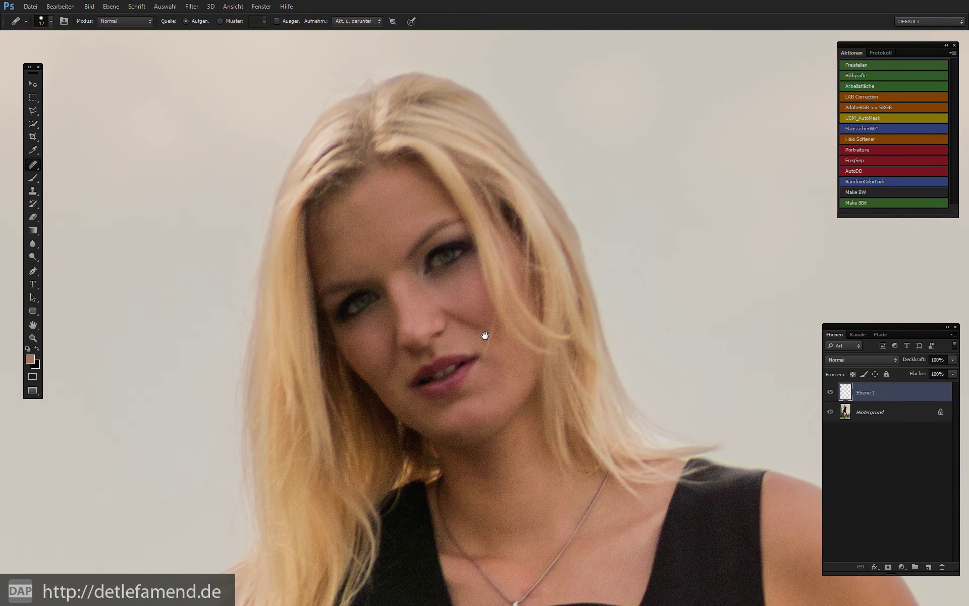
key("ctrl+0")
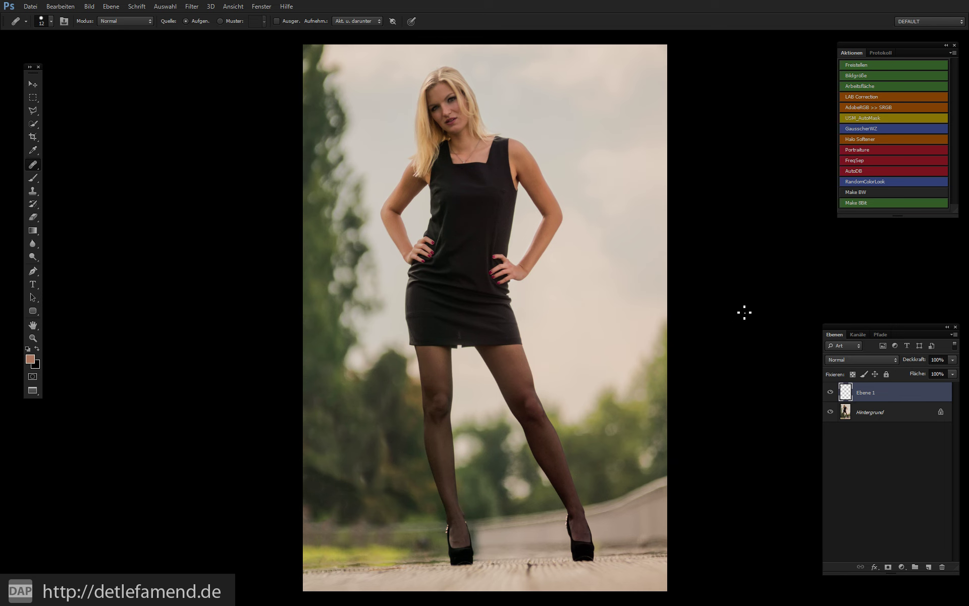
key("ctrl+alt+0")
left_click_drag(580, 202, 573, 219)
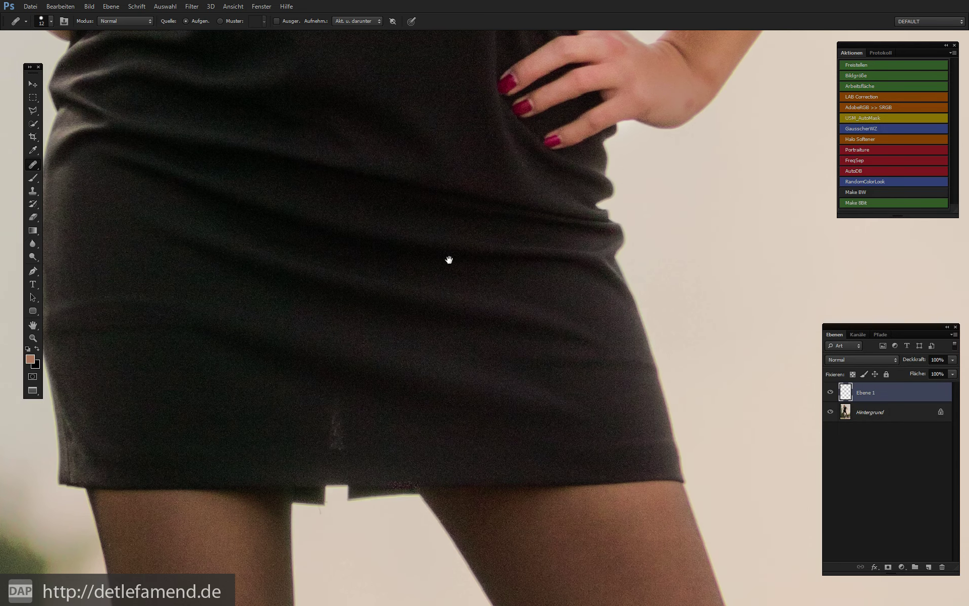
key("ctrl+minus")
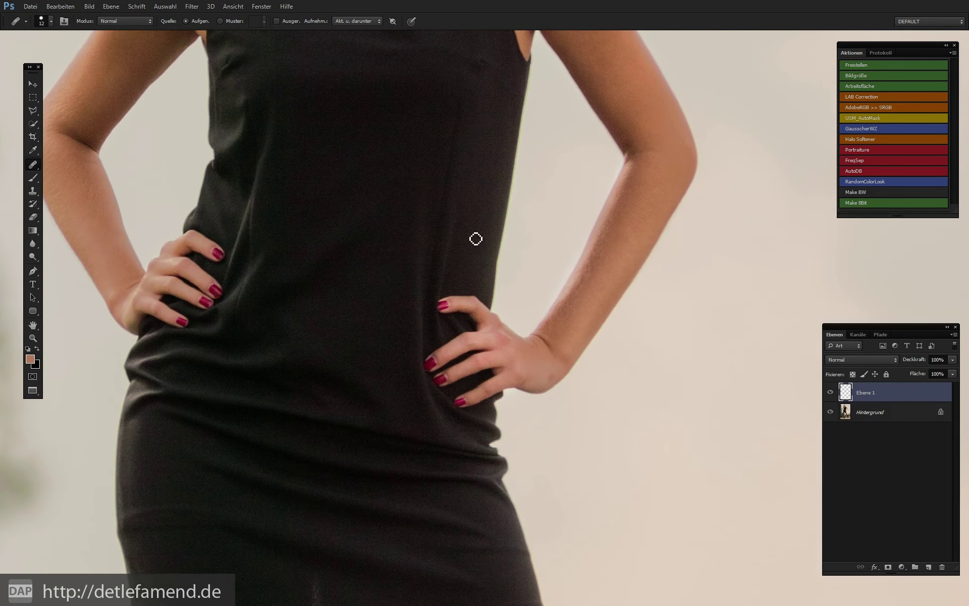
left_click_drag(461, 272, 447, 310)
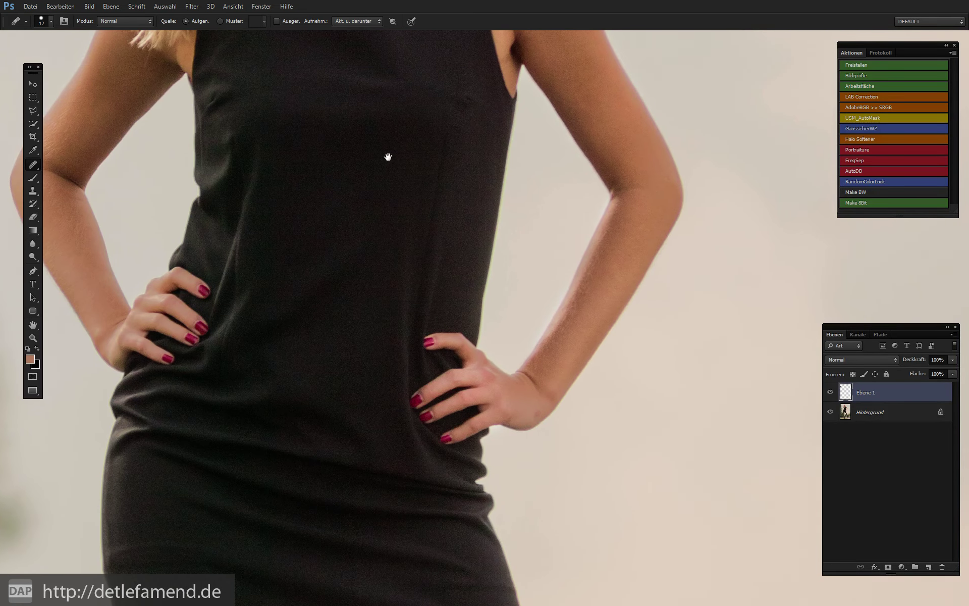
left_click_drag(402, 131, 395, 221)
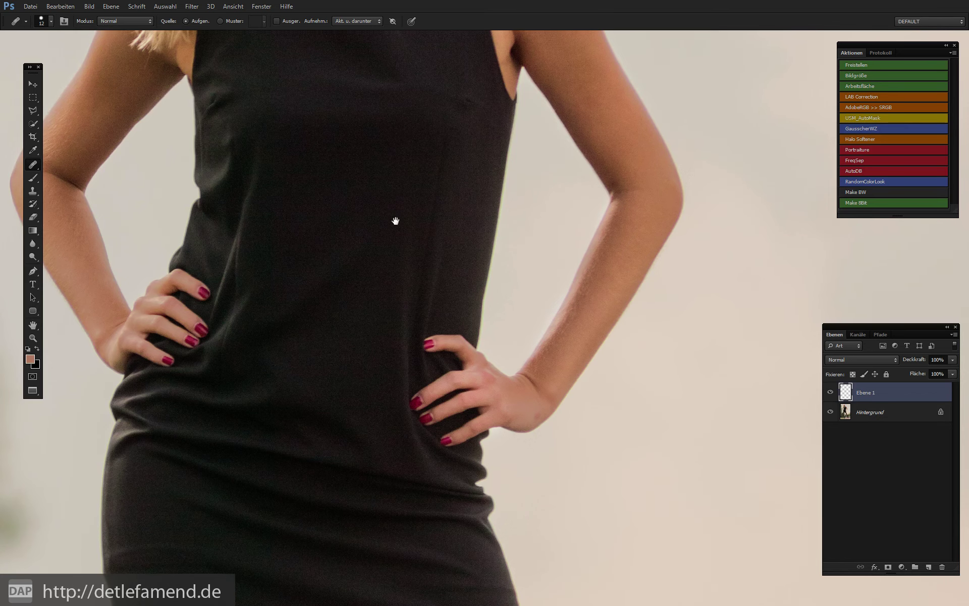
key("ctrl+minus")
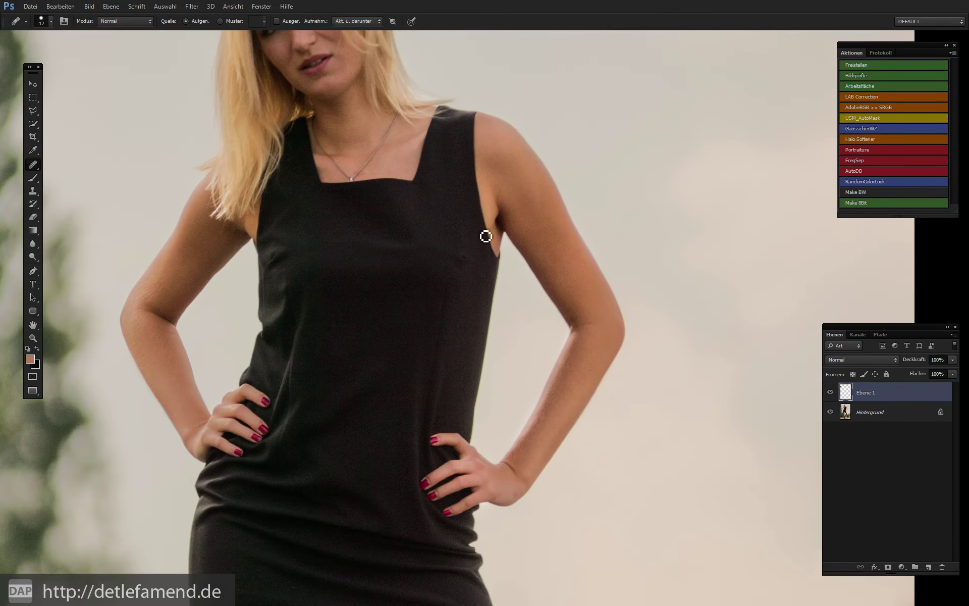
key("ctrl+minus")
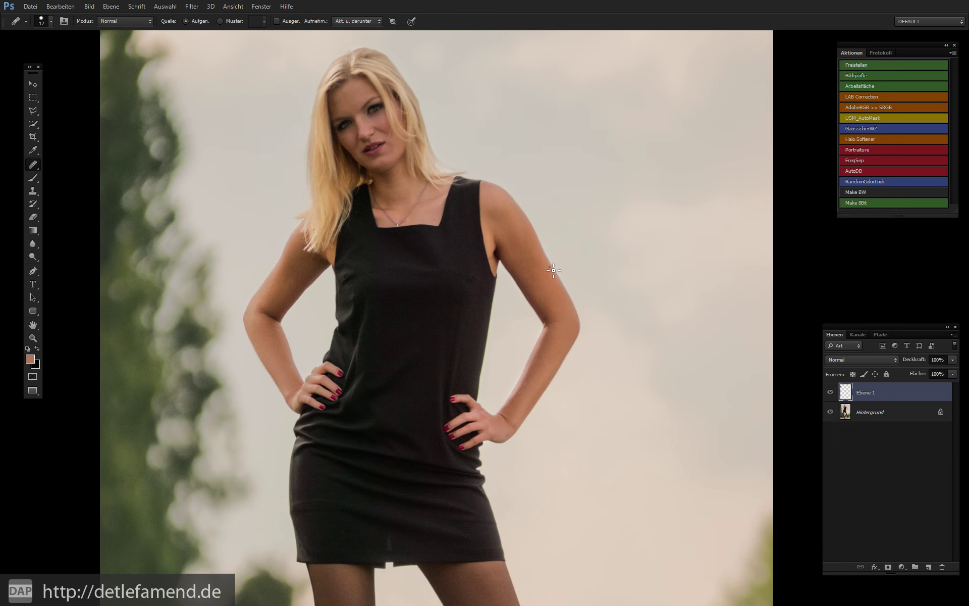
mouse_move(546, 291)
left_mouse_down()
mouse_move(567, 279)
mouse_move(576, 291)
left_mouse_up()
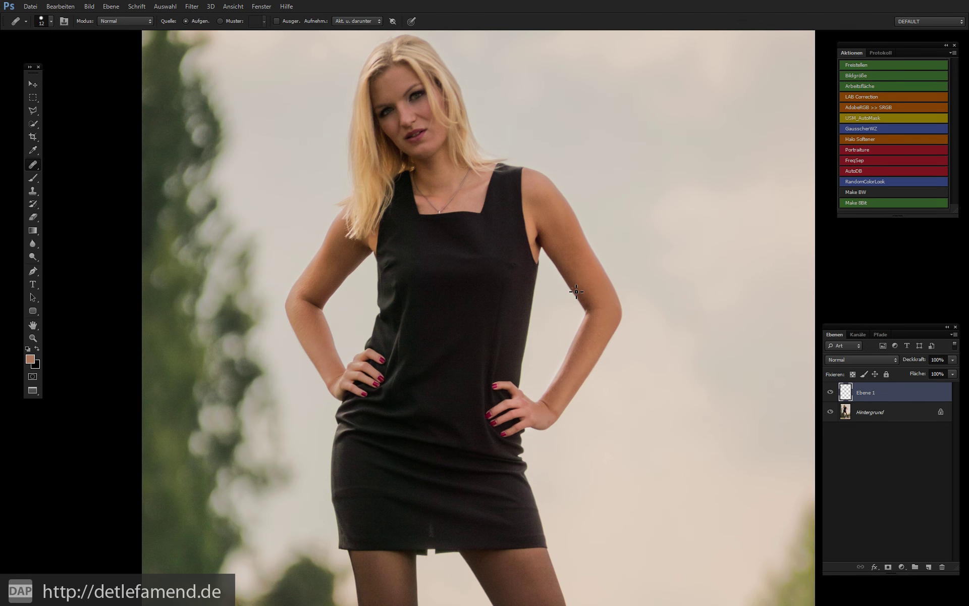
key("ctrl+plus")
left_click_drag(563, 140, 498, 510)
mouse_move(431, 160)
left_mouse_down()
mouse_move(410, 262)
mouse_move(545, 315)
left_mouse_up()
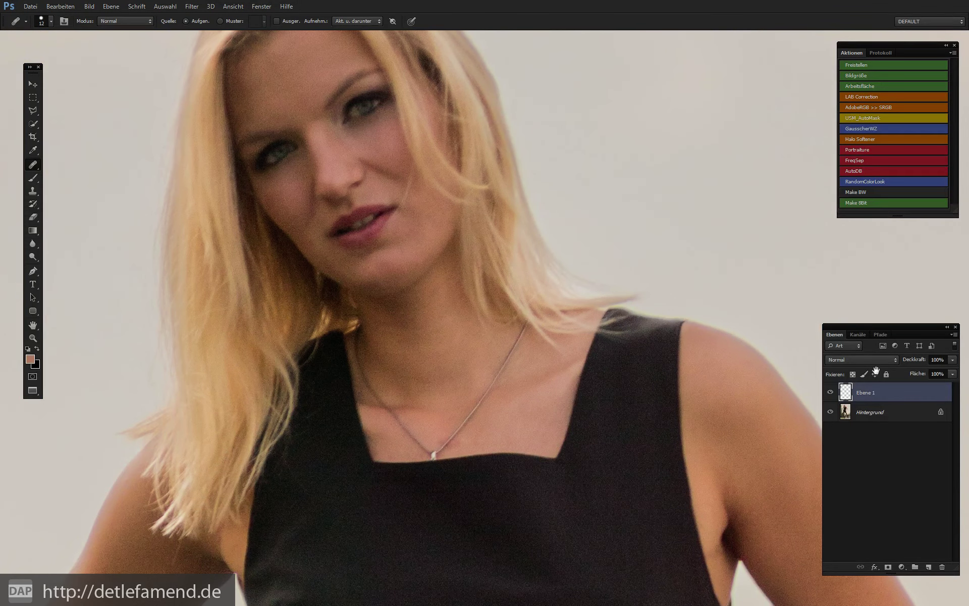
left_click(830, 392)
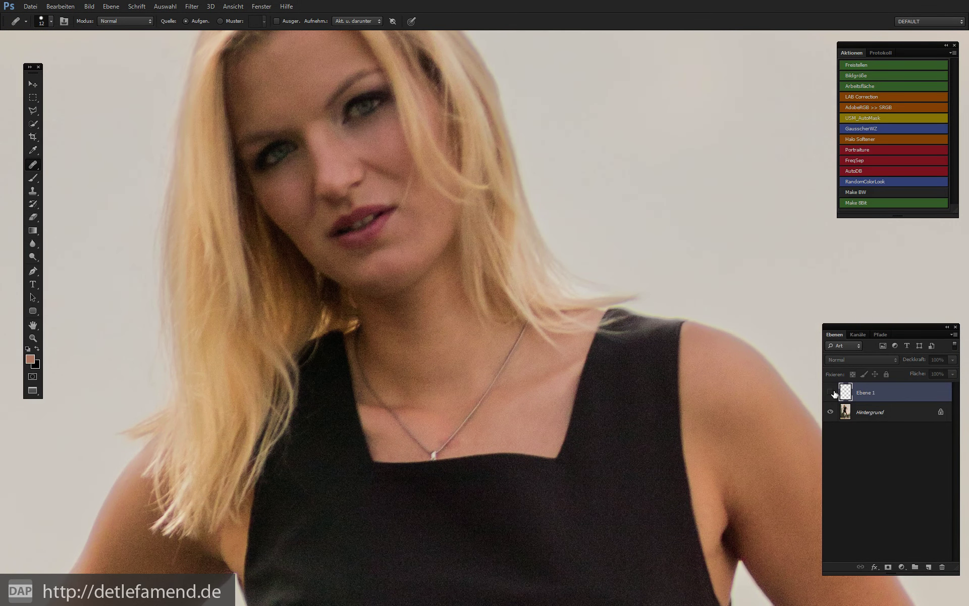
left_click(830, 392)
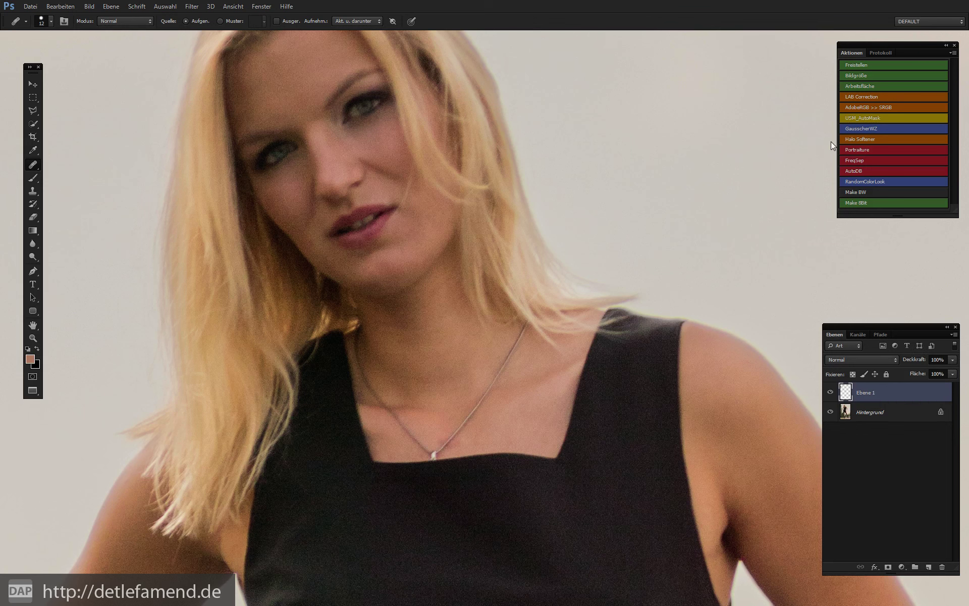
Step: Run the Portraiture action and close Photoshop from the crash dialog
left_click(871, 151)
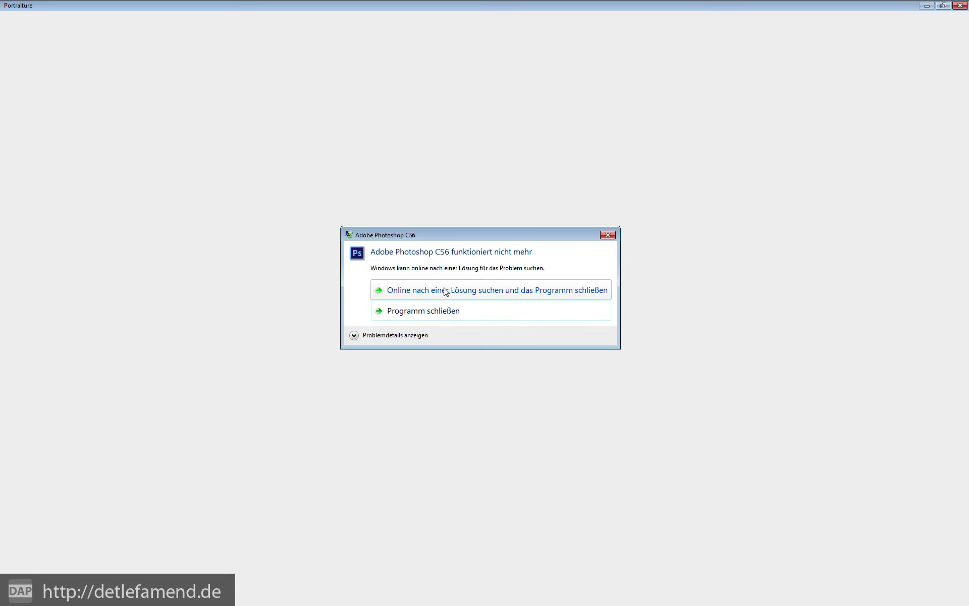
left_click(440, 313)
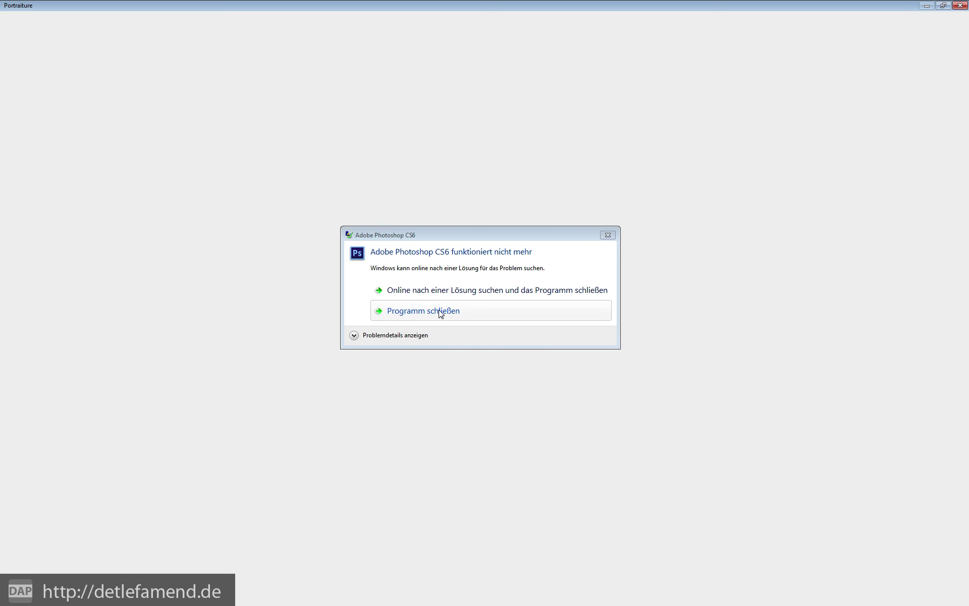
left_click(441, 313)
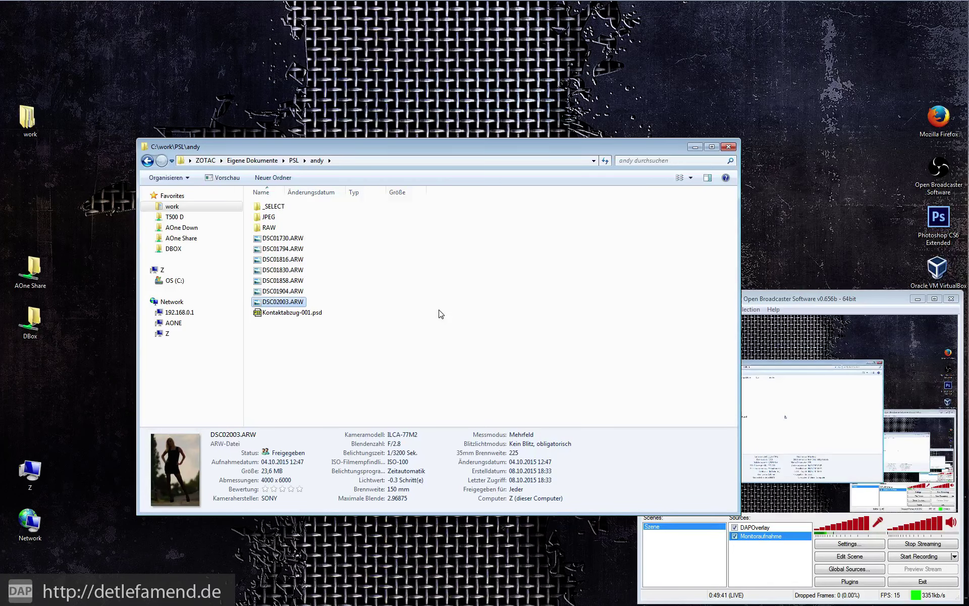
Step: Relaunch Photoshop CS6 from its desktop icon to recover DSC02003
double_click(937, 224)
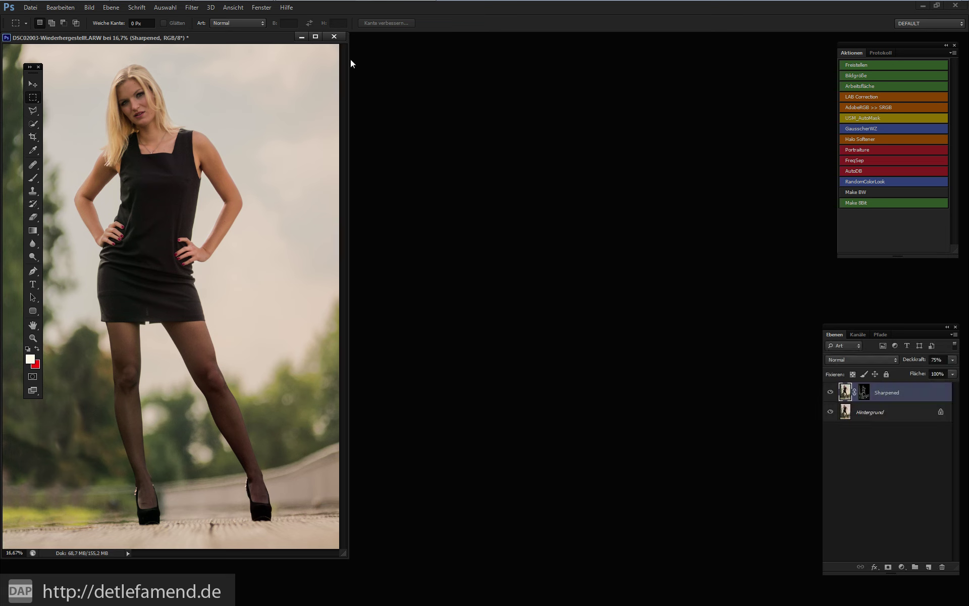
Step: Merge Sharpened into Hintergrund, zoom to 100%, add empty layer Ebene 1, and select the Healing Brush
left_click_drag(225, 43, 477, 70)
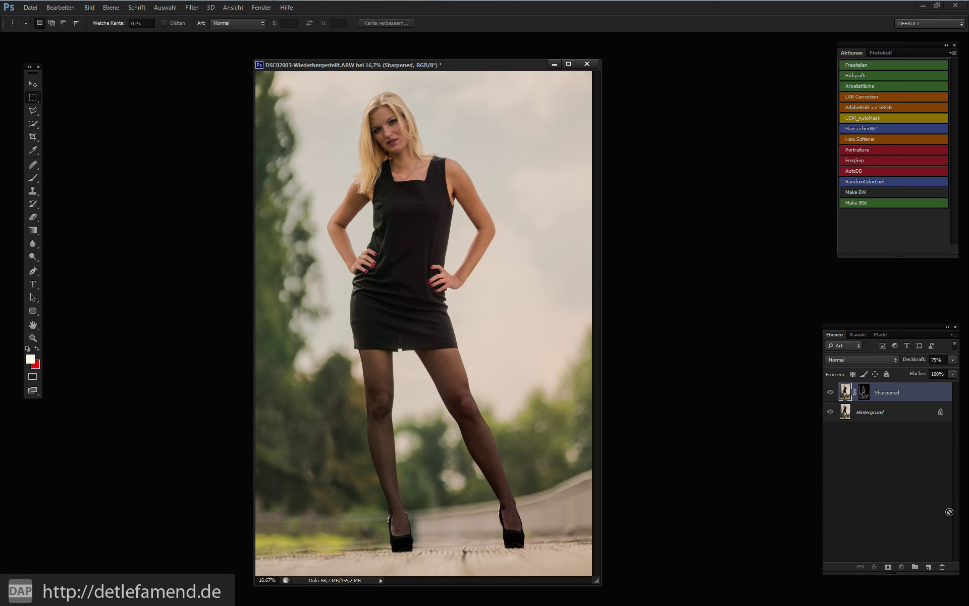
key("ctrl+e")
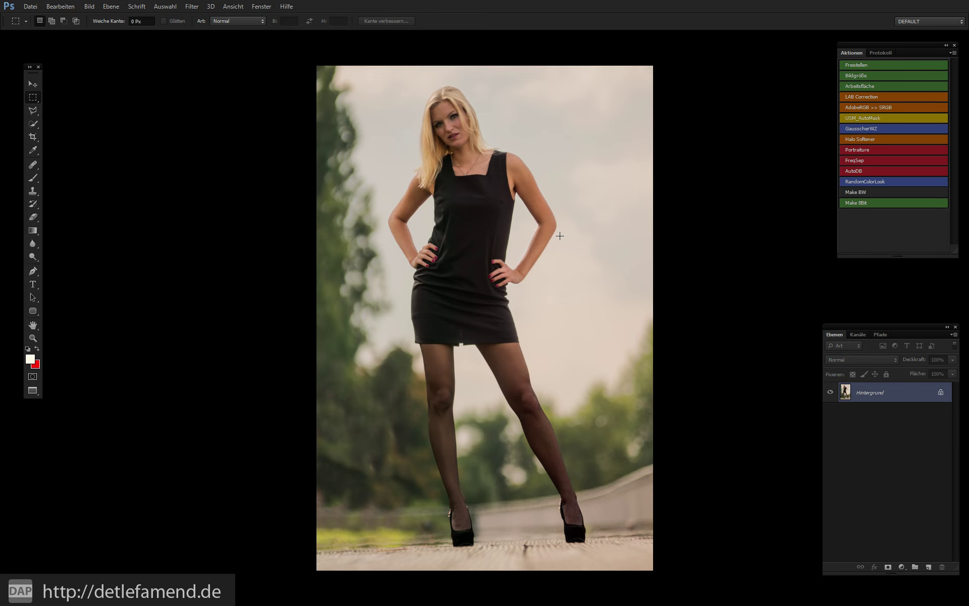
key("ctrl+1")
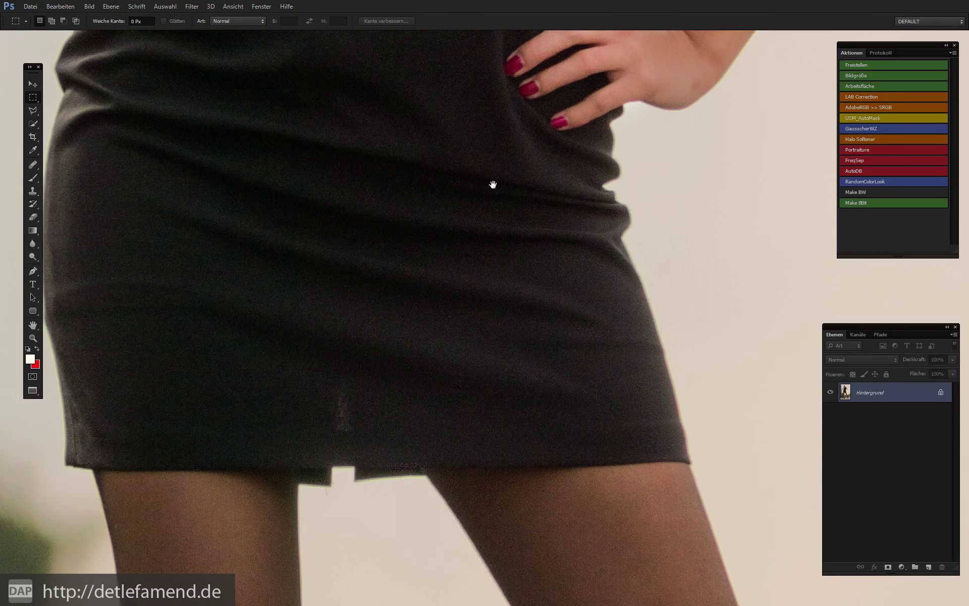
left_click_drag(493, 184, 499, 400)
left_click_drag(498, 143, 411, 171)
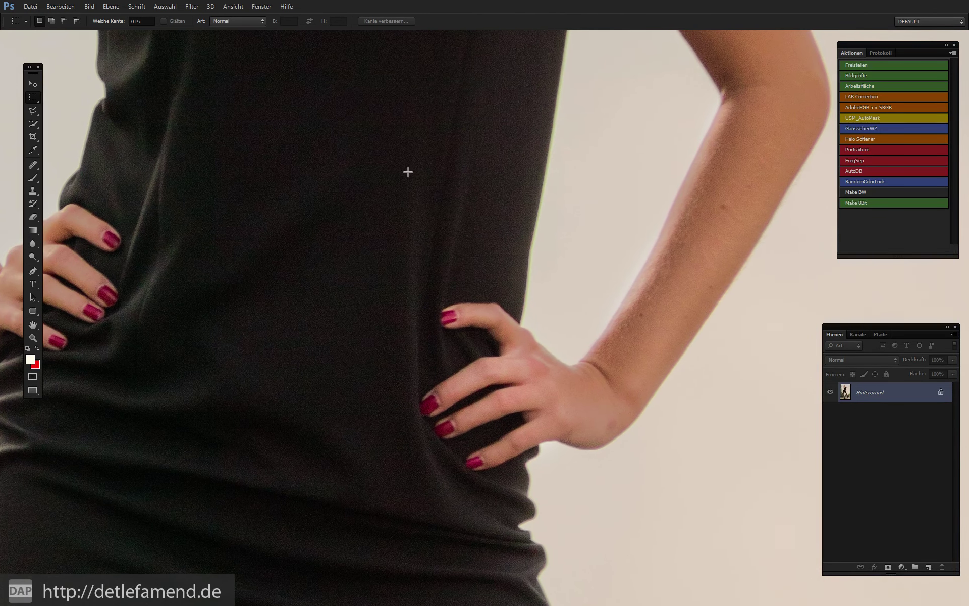
key("ctrl+shift+alt+n")
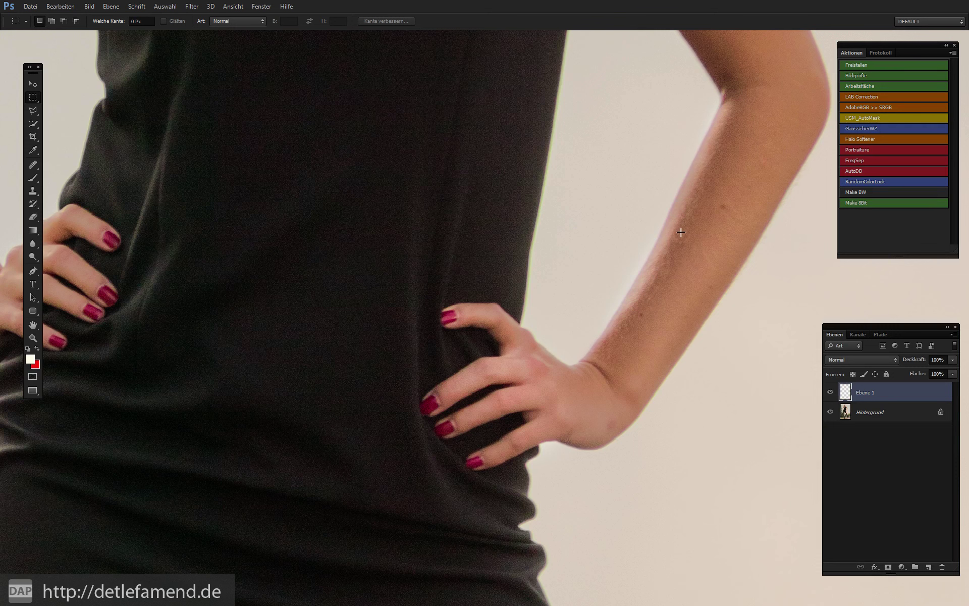
key("j")
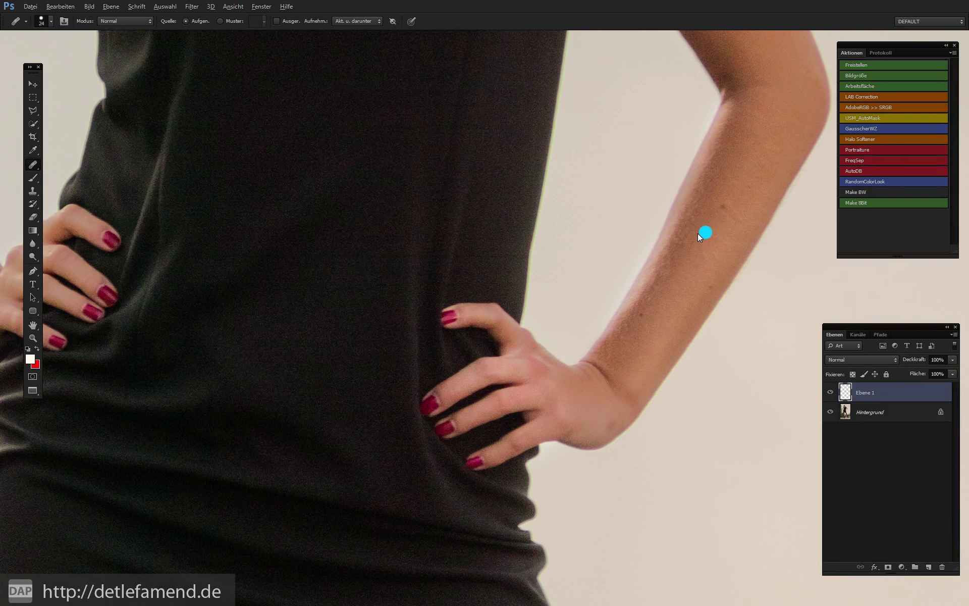
Step: Undo an unwanted forearm heal and scroll up toward the neck
left_click(724, 208)
key("ctrl+z")
scroll(682, 278, "up", 2)
scroll(630, 303, "up", 2)
scroll(601, 202, "up", 1)
scroll(580, 152, "up", 3)
scroll(564, 109, "up", 3)
scroll(631, 223, "up", 2)
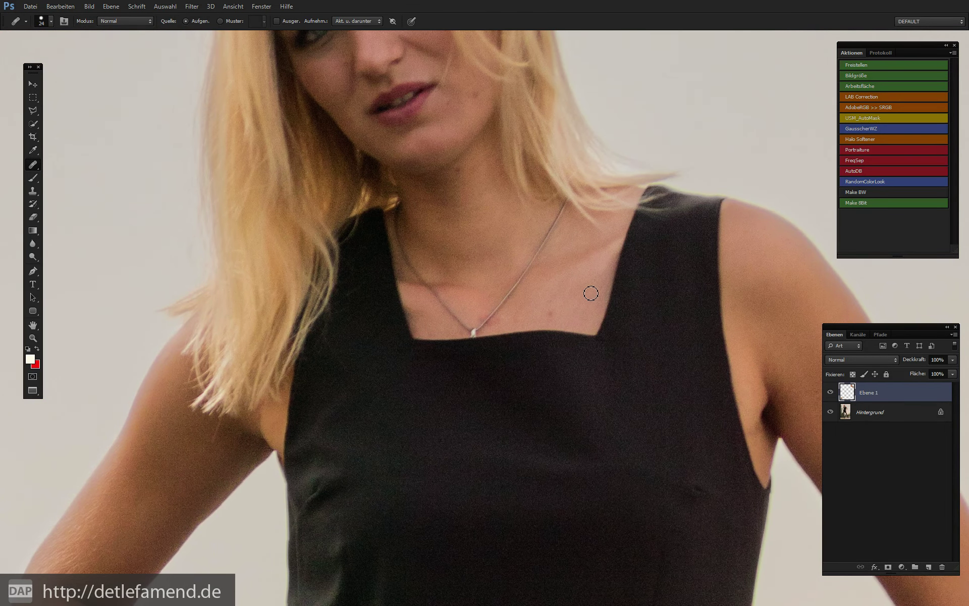
Step: Sample clean neck skin and heal a blemish on the neck
left_click_drag(577, 293, 579, 298)
left_click(461, 173)
left_click_drag(465, 154, 454, 252)
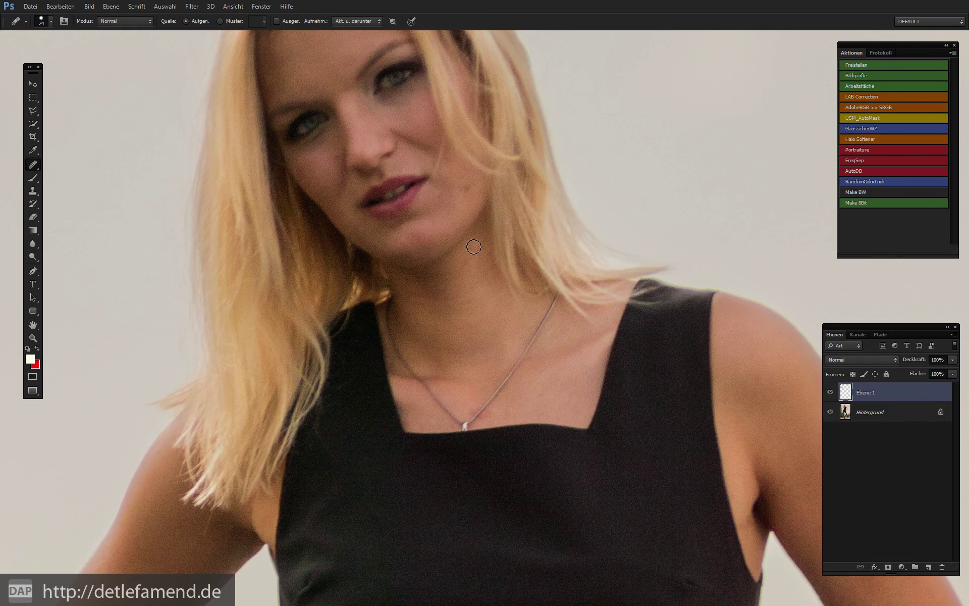
Step: Heal the chin blemish and the dark blemish below the lips
left_click(457, 200, "alt")
left_click(463, 203)
left_click(452, 200, "alt")
key("ctrl+plus")
mouse_move(413, 136)
left_mouse_down()
mouse_move(463, 255)
mouse_move(478, 261)
left_mouse_up()
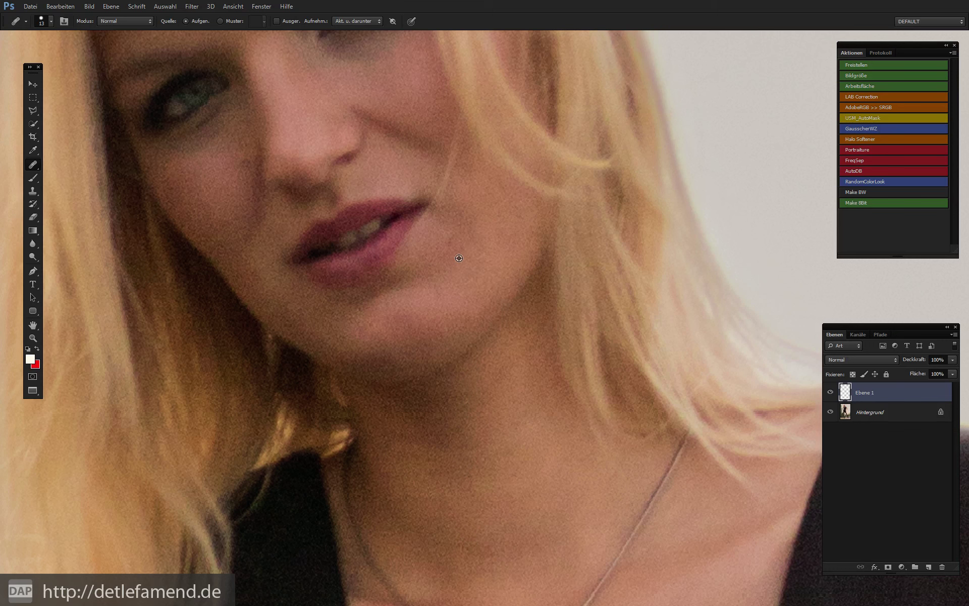
left_click(451, 240)
Step: Heal a cheek spot and a spot beside the nose, and remove the forehead mole
left_click_drag(447, 166, 555, 249)
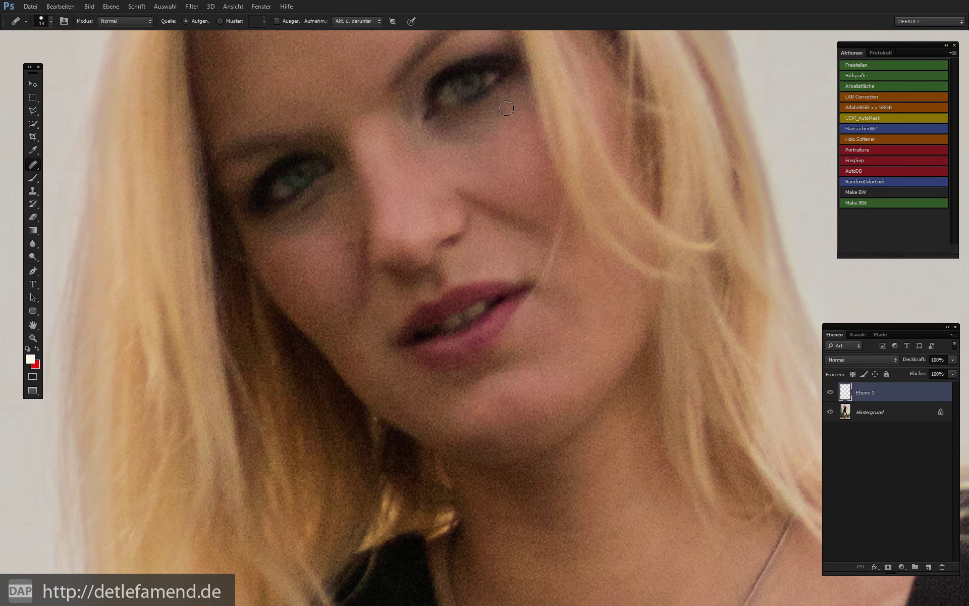
left_click(504, 145)
left_click(362, 277)
left_click_drag(357, 147, 372, 320)
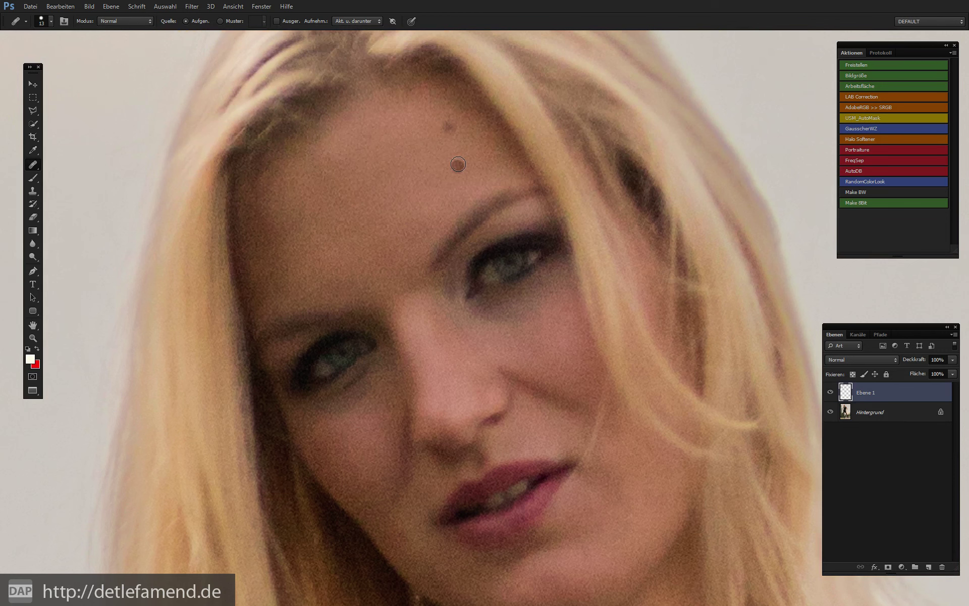
left_click(478, 146, "alt")
left_click(451, 129)
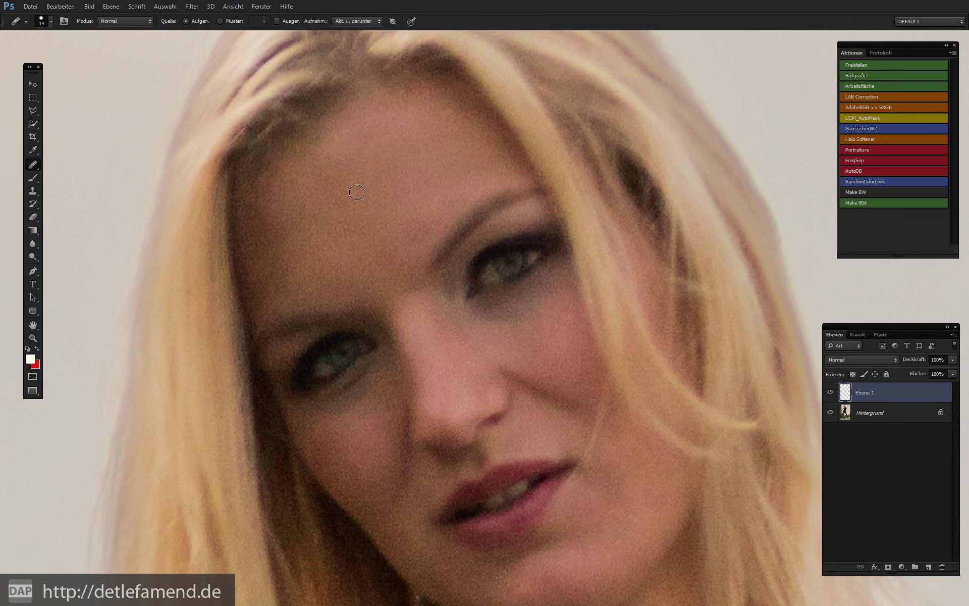
Step: Soften the dark shadows and creases under both eyes
left_click(501, 340, "alt")
mouse_move(470, 310)
left_mouse_down()
mouse_move(526, 316)
mouse_move(498, 331)
mouse_move(458, 330)
left_mouse_up()
left_click(542, 341, "alt")
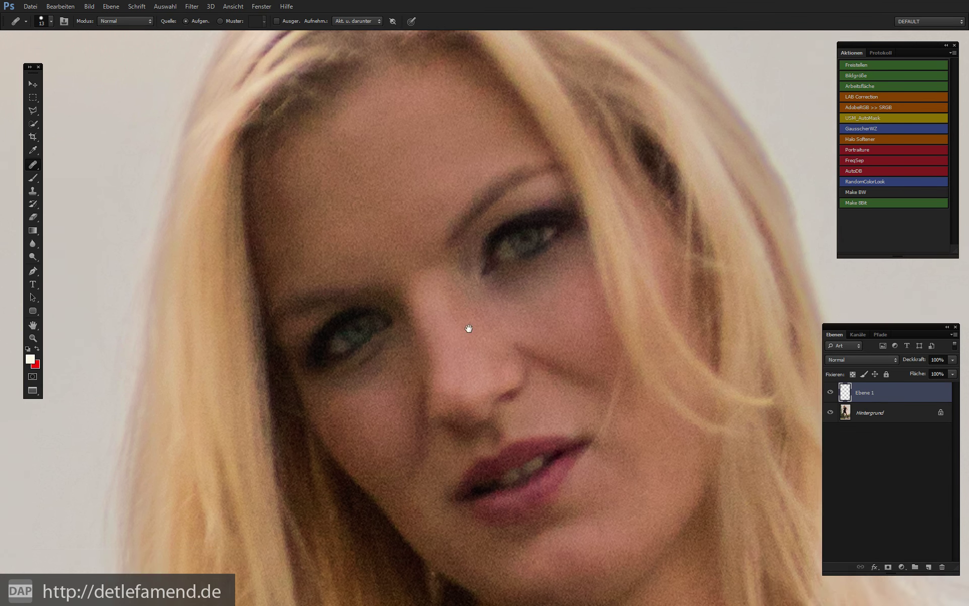
left_click_drag(399, 403, 467, 323)
left_click(409, 334)
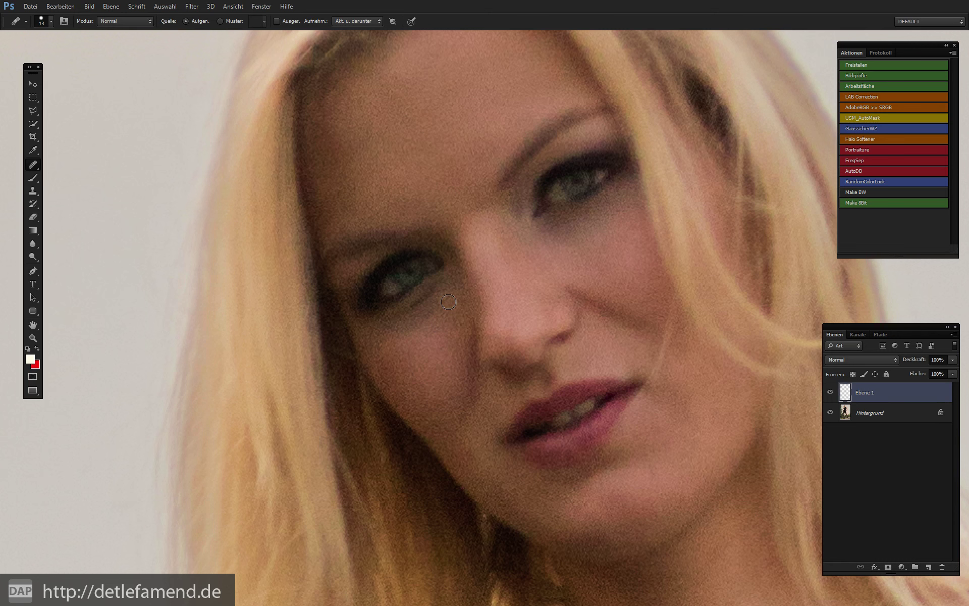
left_click_drag(423, 327, 401, 331)
left_click_drag(385, 329, 422, 334)
left_click_drag(426, 288, 400, 304)
Step: Heal the small spots below the eye and smooth the under-eye skin
left_click(377, 347)
left_click(419, 341)
left_click_drag(407, 304, 424, 301)
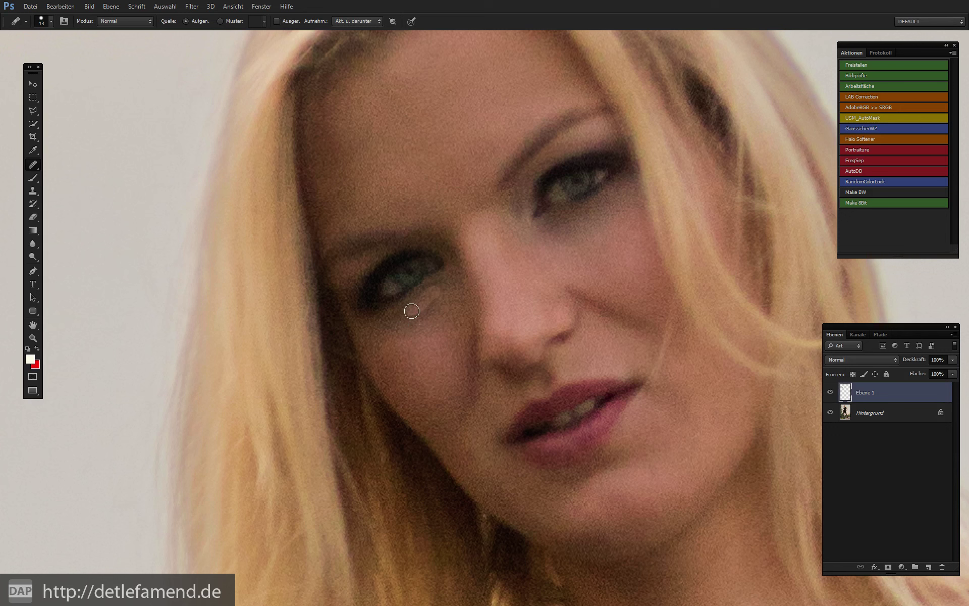
left_click(420, 343)
left_click_drag(389, 331, 420, 318)
left_click_drag(437, 300, 422, 322)
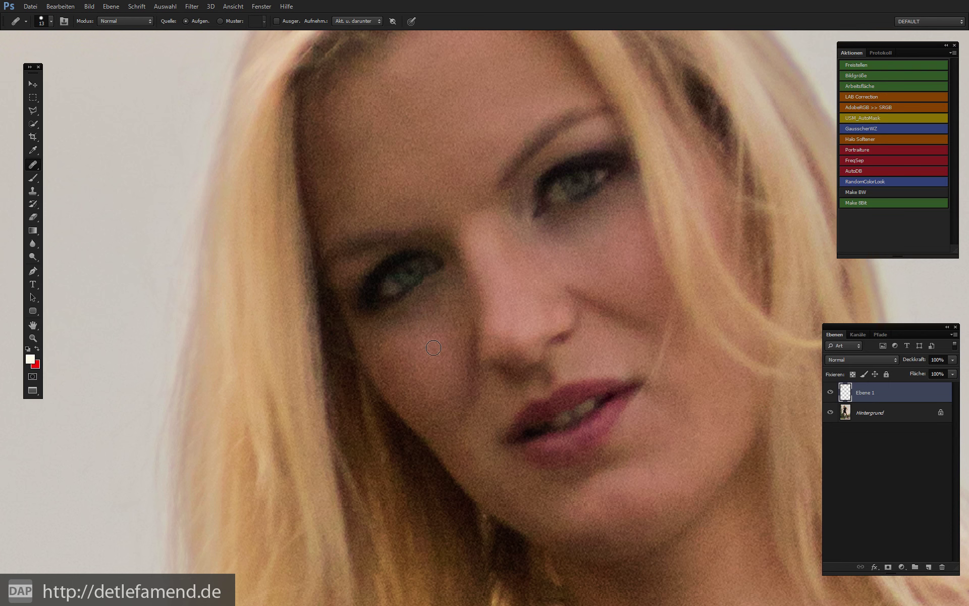
left_click(429, 339, "alt")
Step: Heal a spot on the cheek, then move down past the neck and necklace to the upper arm
left_click_drag(397, 337, 422, 354)
mouse_move(452, 256)
left_mouse_down()
mouse_move(447, 332)
mouse_move(400, 211)
left_mouse_up()
left_click_drag(558, 368, 361, 158)
left_click_drag(497, 352, 444, 255)
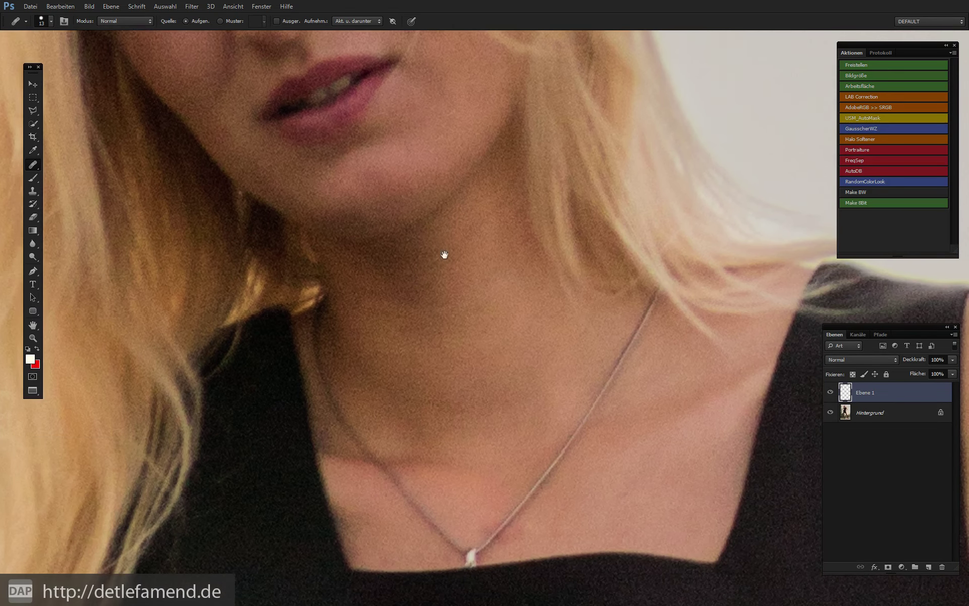
left_click_drag(491, 346, 381, 225)
left_click_drag(606, 383, 408, 305)
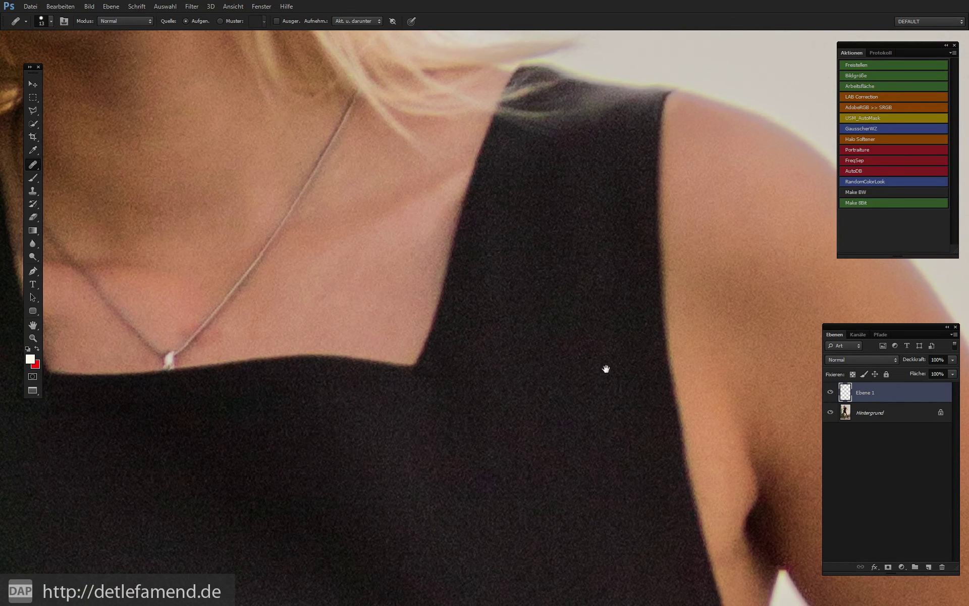
left_click_drag(605, 368, 468, 296)
left_click_drag(703, 469, 615, 376)
left_click_drag(544, 311, 461, 231)
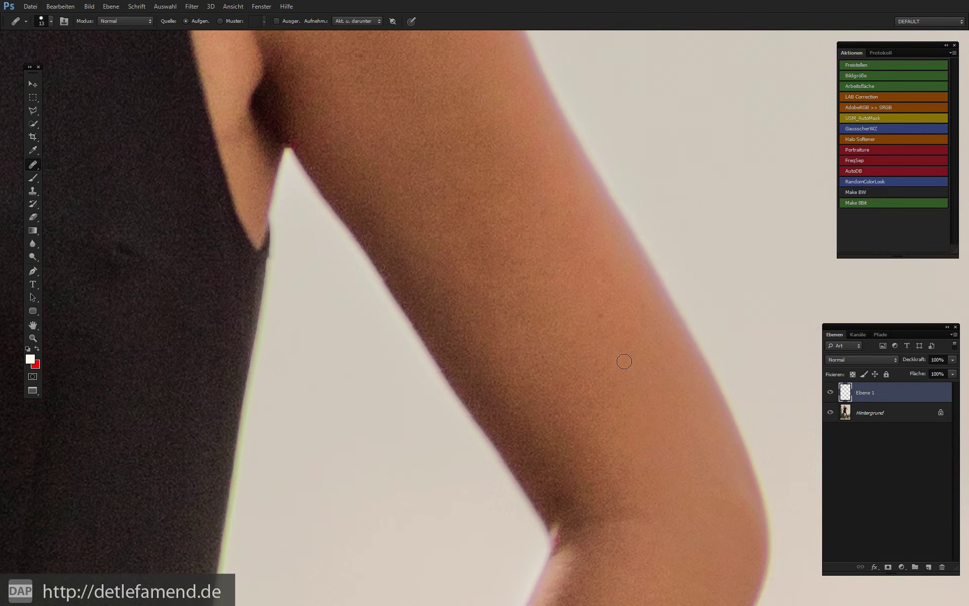
Step: Heal the dark blemishes on the upper arm, forearm and wrist on Ebene 1
left_click_drag(598, 308, 598, 321)
key("ctrl+minus")
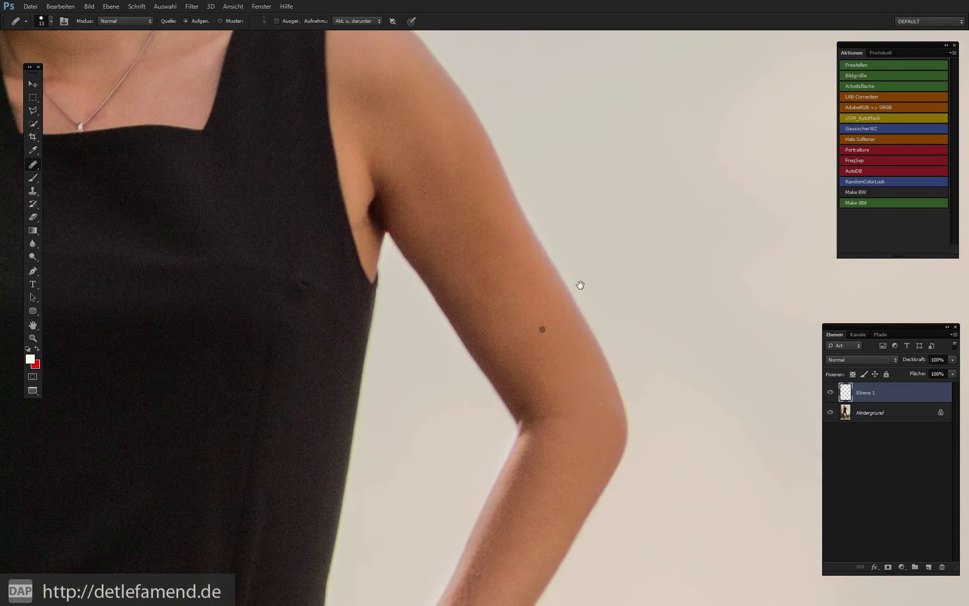
scroll(579, 283, "down", 3)
scroll(476, 408, "down", 5)
scroll(476, 408, "left", 2)
left_click(583, 334)
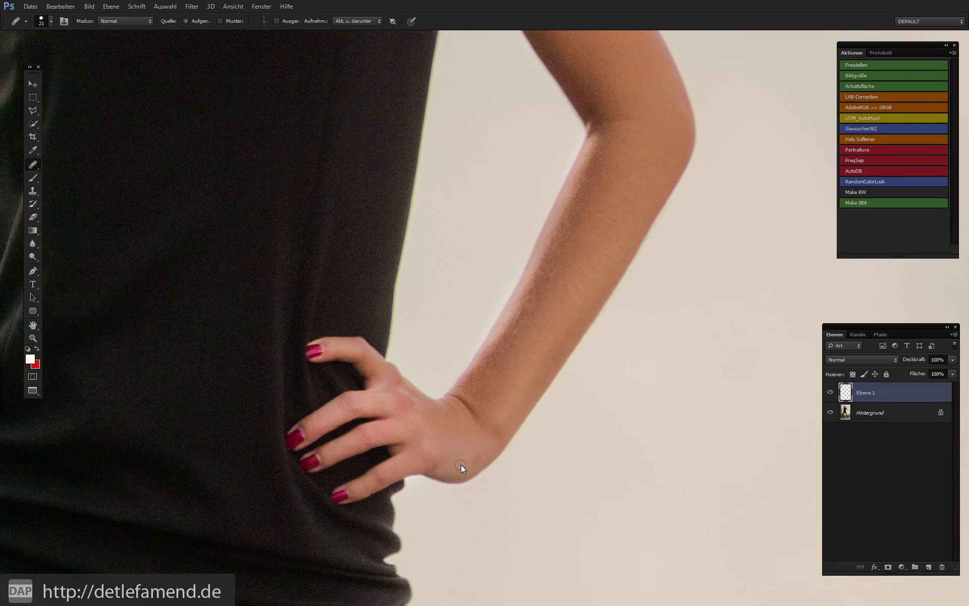
left_click(478, 457)
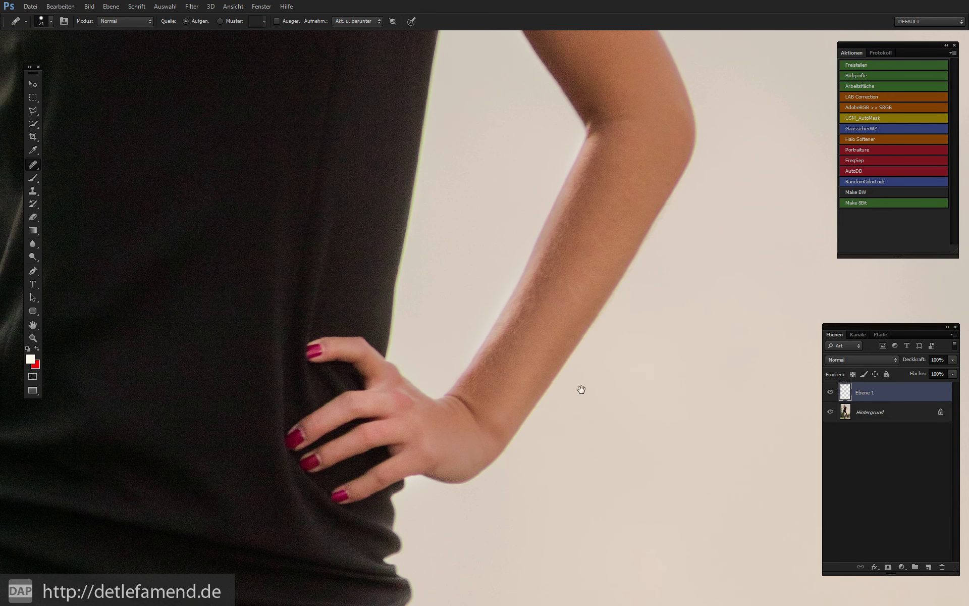
Step: Pan the view over to the model's other arm
left_click_drag(581, 389, 765, 404)
left_click_drag(360, 470, 501, 480)
left_click_drag(335, 364, 410, 439)
left_click_drag(412, 374, 411, 449)
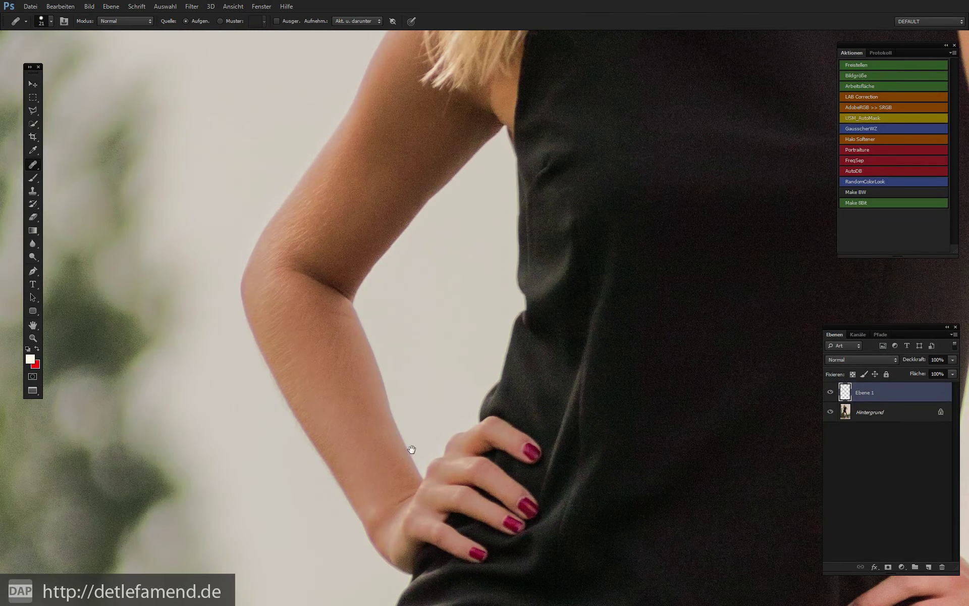
Step: Save the layered photo as DSC02003-Wiederhergestellt.psd
key("ctrl+0")
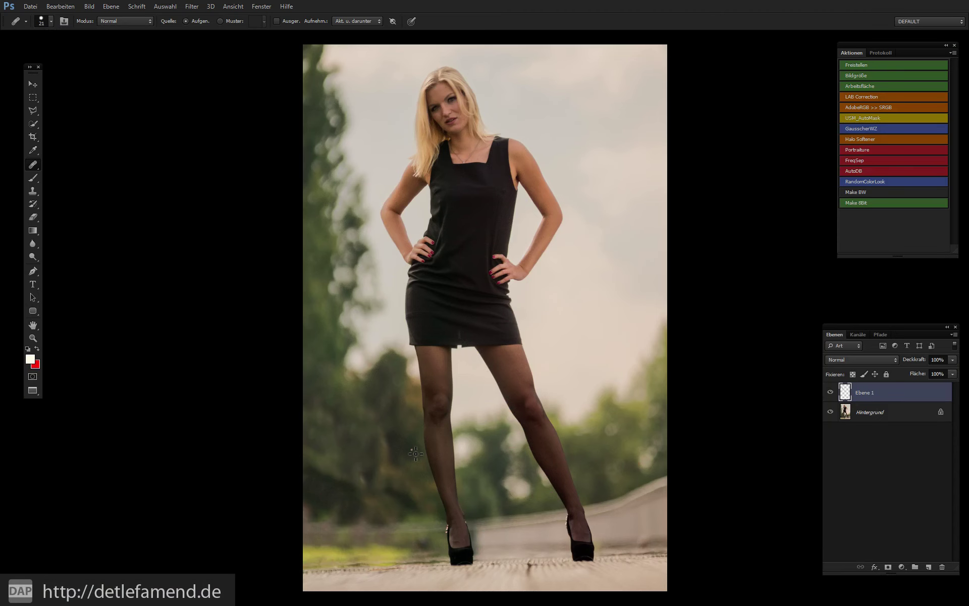
key("ctrl+plus")
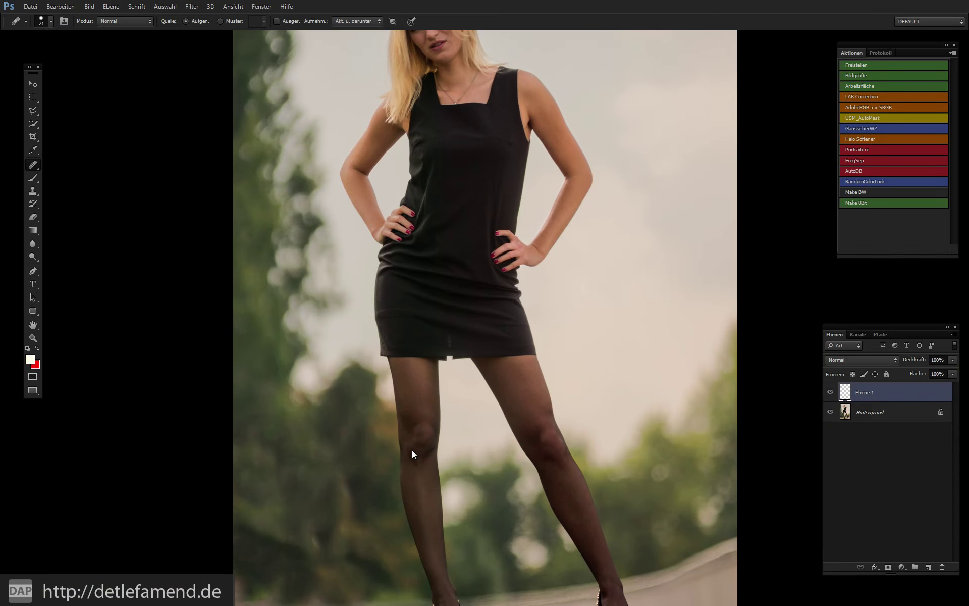
key("ctrl+shift+s")
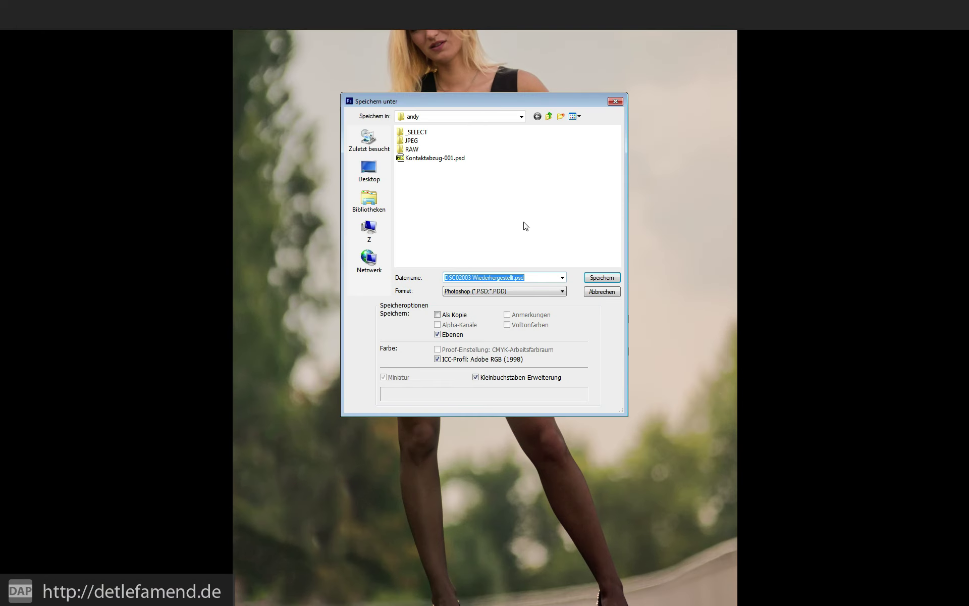
left_click(601, 277)
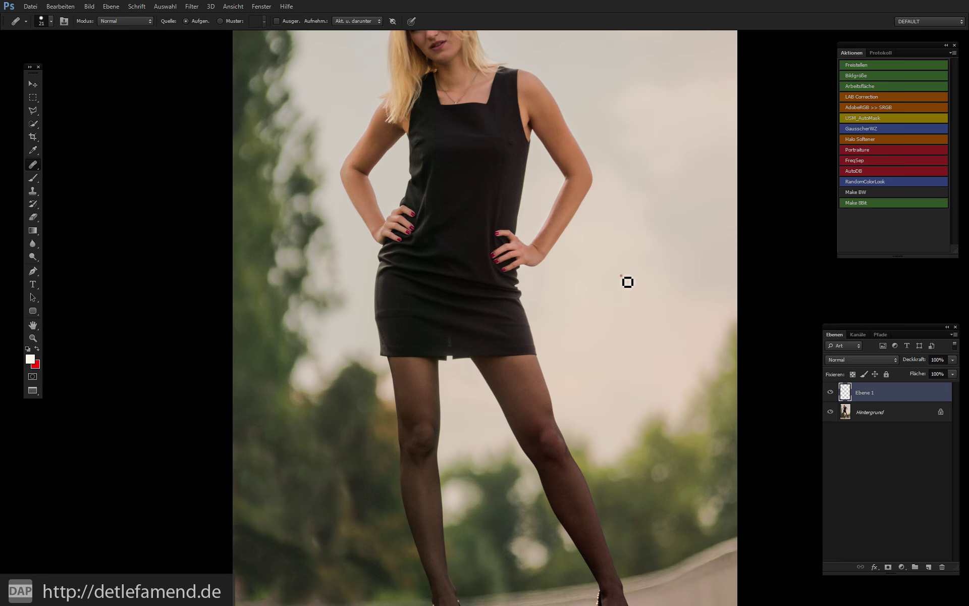
Step: Cycle through full-screen mode and return to the standard window with panels shown
key("f")
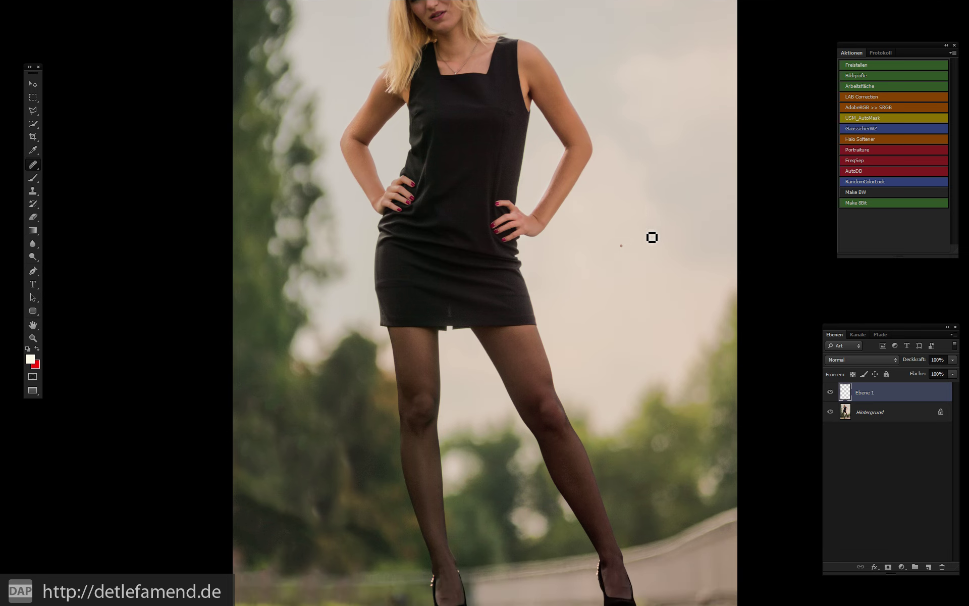
key("Tab")
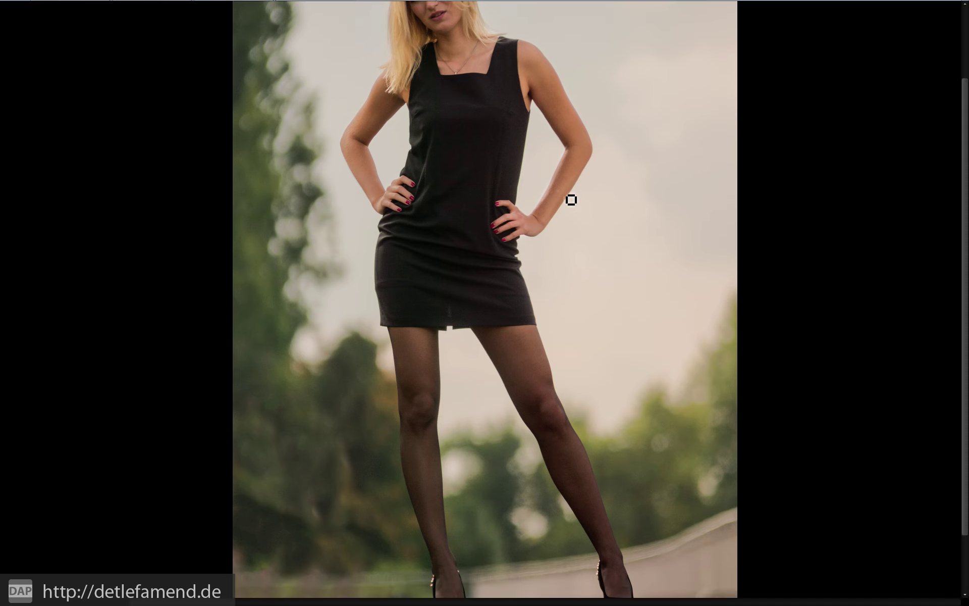
key("Tab")
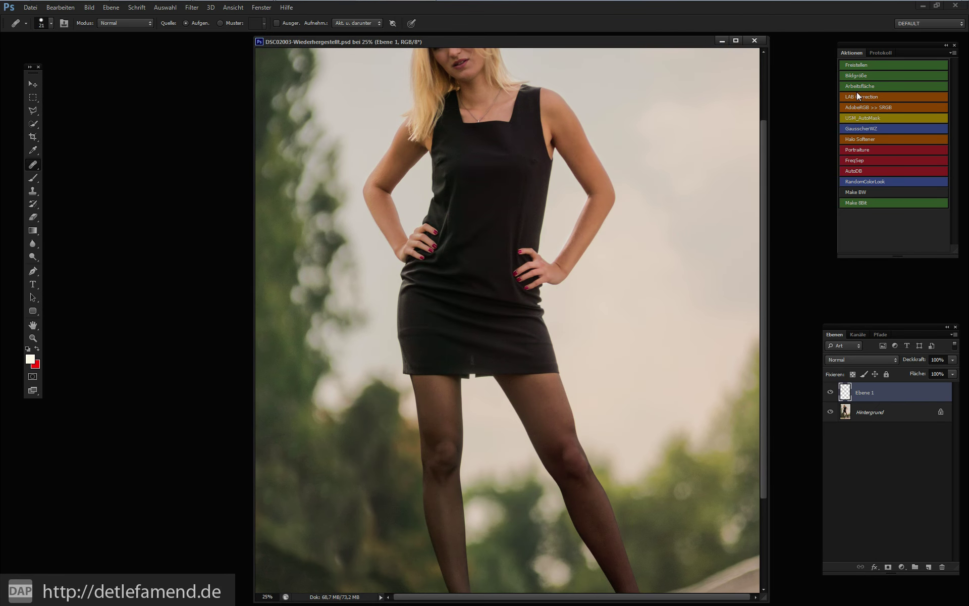
Step: Run the Portraiture action with Smoothing: Normal and set the preview zoom to 100%
left_click(857, 150)
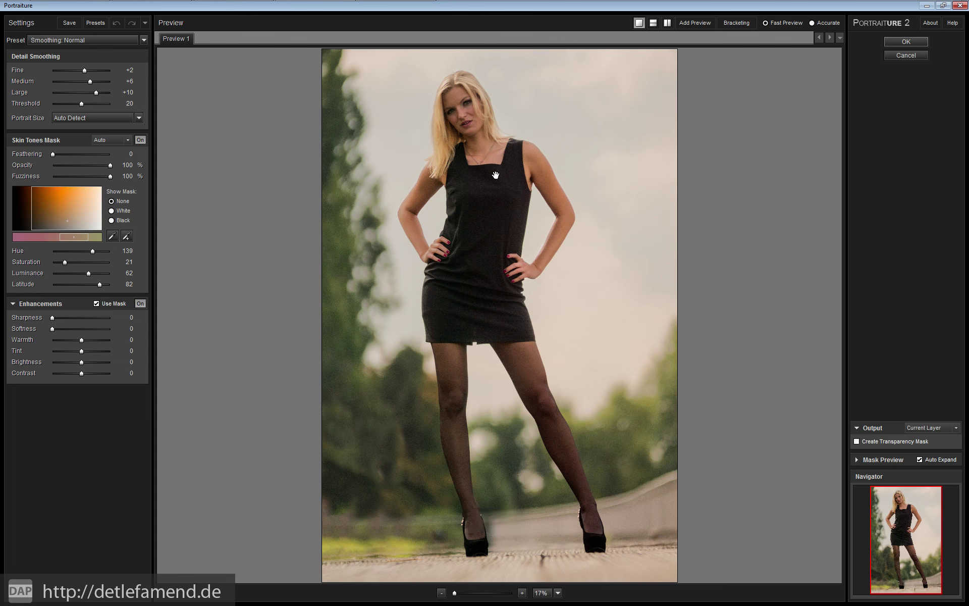
left_click(539, 592)
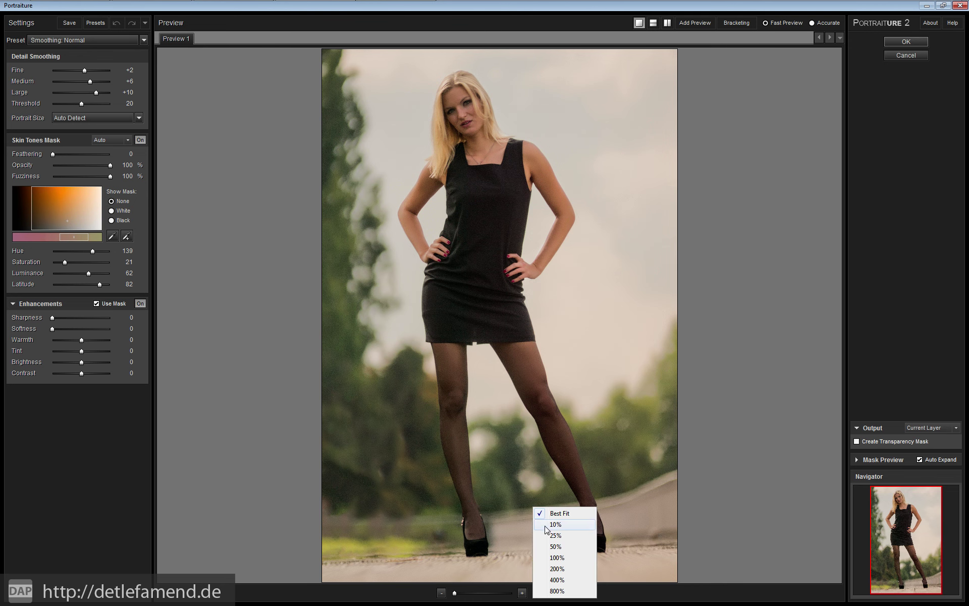
left_click(557, 557)
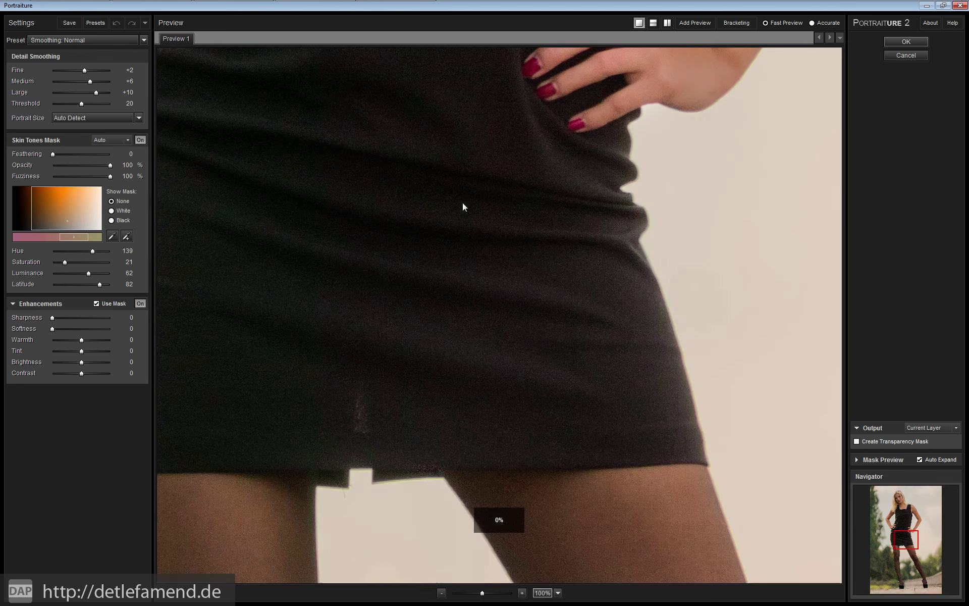
Step: Pan the Portraiture preview from the dress up to the face to inspect the smoothed skin
left_click_drag(542, 100, 541, 346)
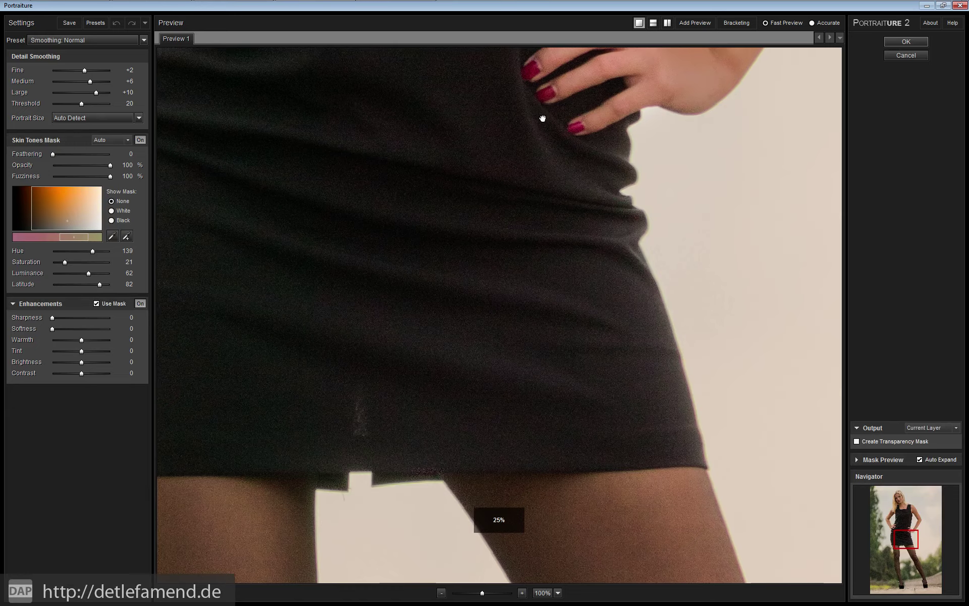
left_click_drag(471, 77, 489, 298)
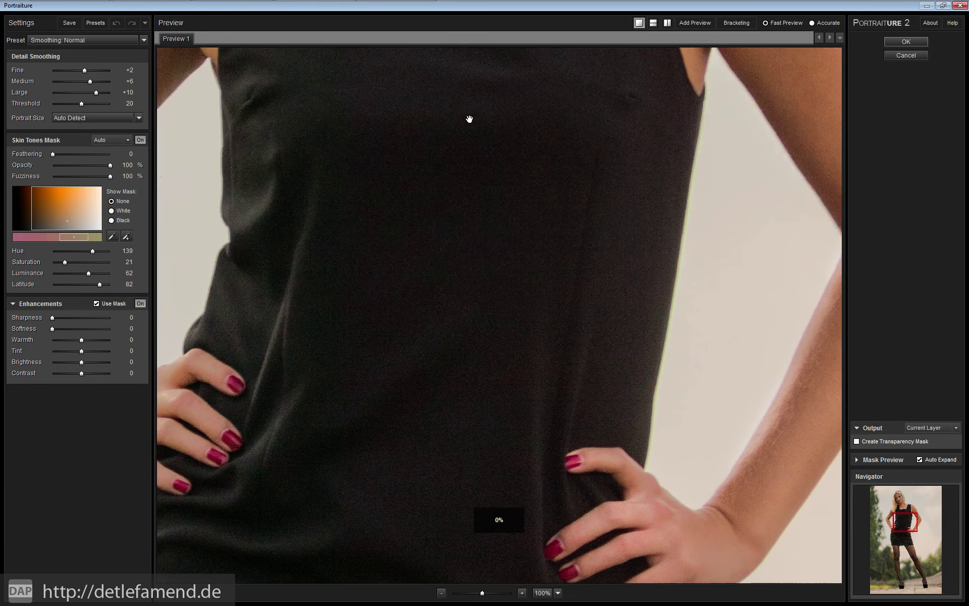
left_click_drag(468, 104, 534, 322)
left_click_drag(520, 86, 514, 242)
mouse_move(512, 141)
left_mouse_down()
mouse_move(510, 251)
mouse_move(487, 140)
mouse_move(486, 219)
left_mouse_up()
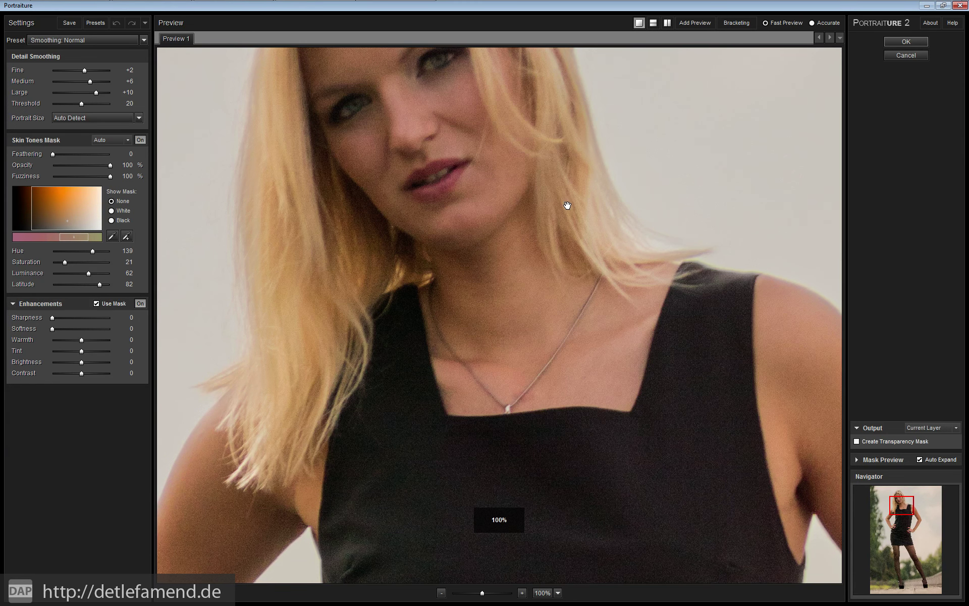
left_click_drag(561, 209, 567, 281)
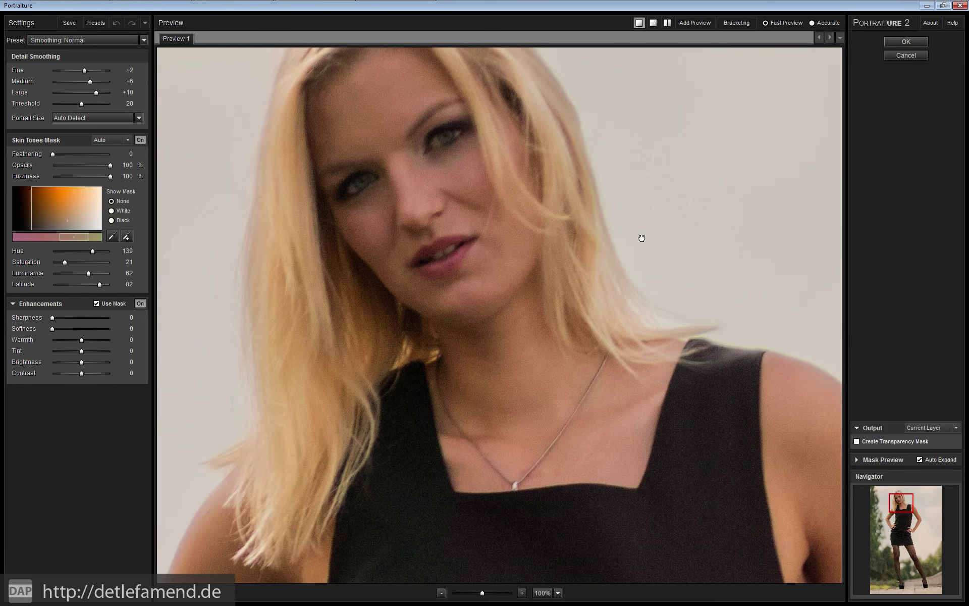
left_click_drag(640, 236, 651, 253)
left_click_drag(699, 224, 700, 219)
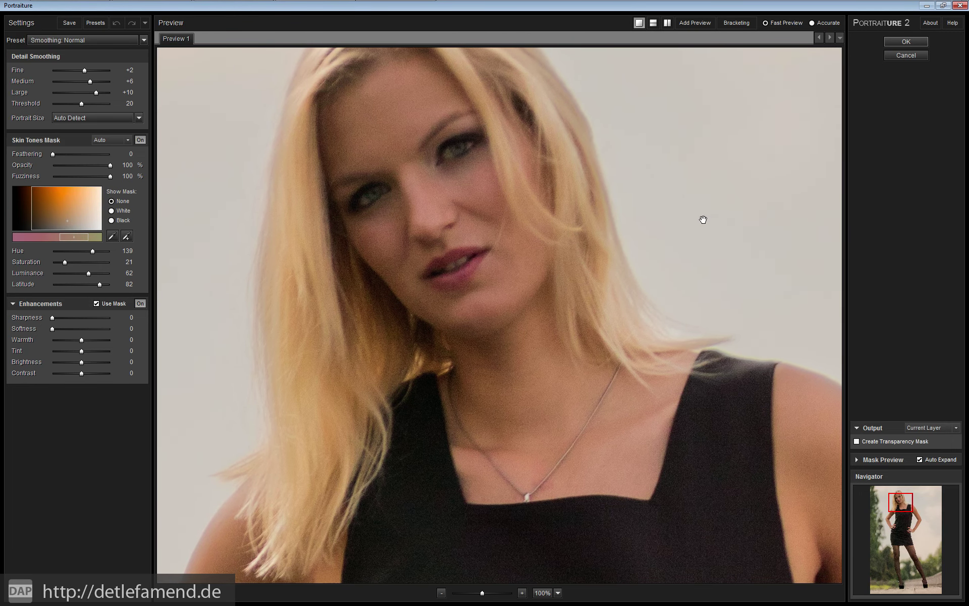
left_click_drag(631, 232, 608, 230)
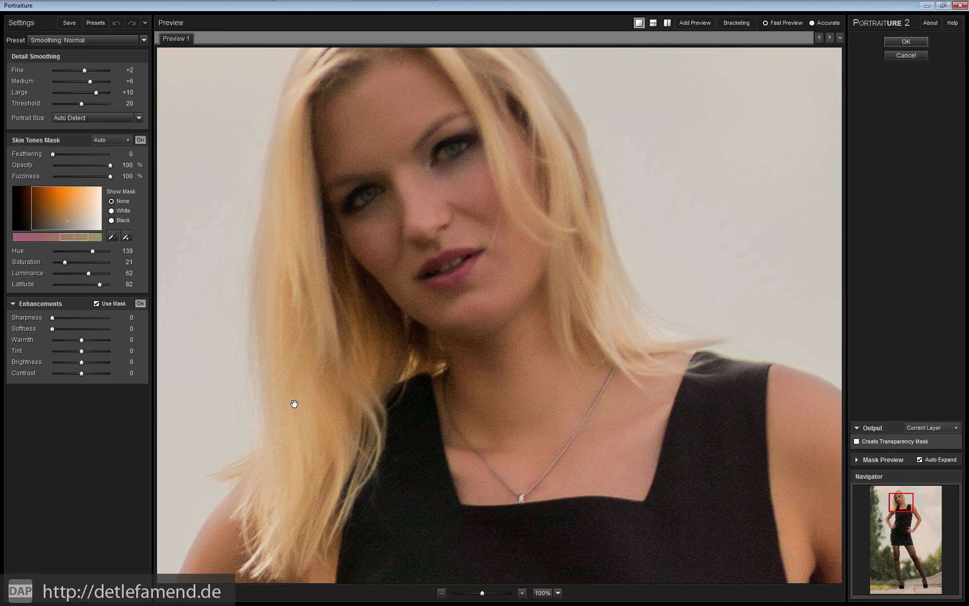
left_click_drag(358, 395, 379, 389)
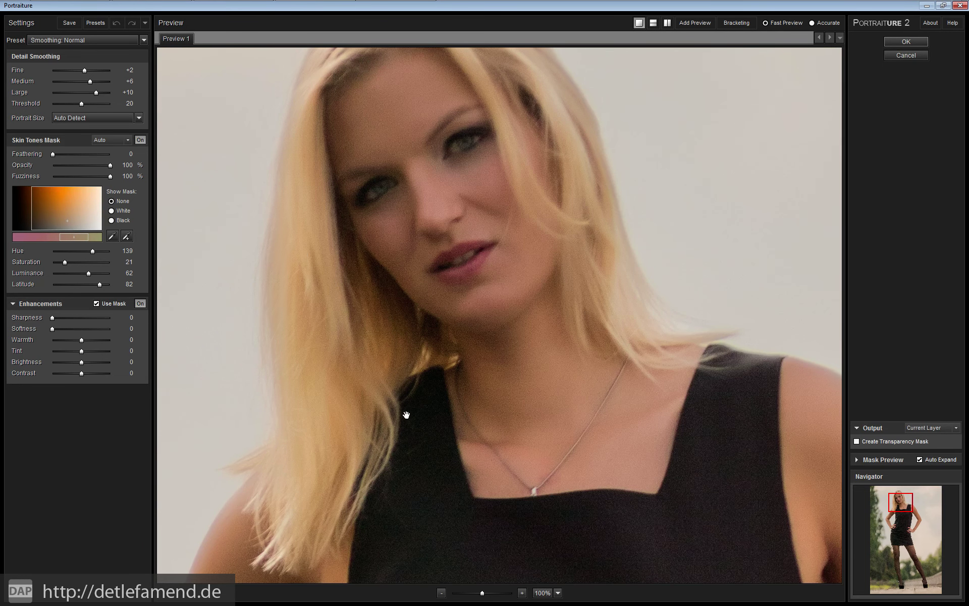
mouse_move(540, 352)
left_mouse_down()
mouse_move(528, 380)
mouse_move(534, 362)
left_mouse_up()
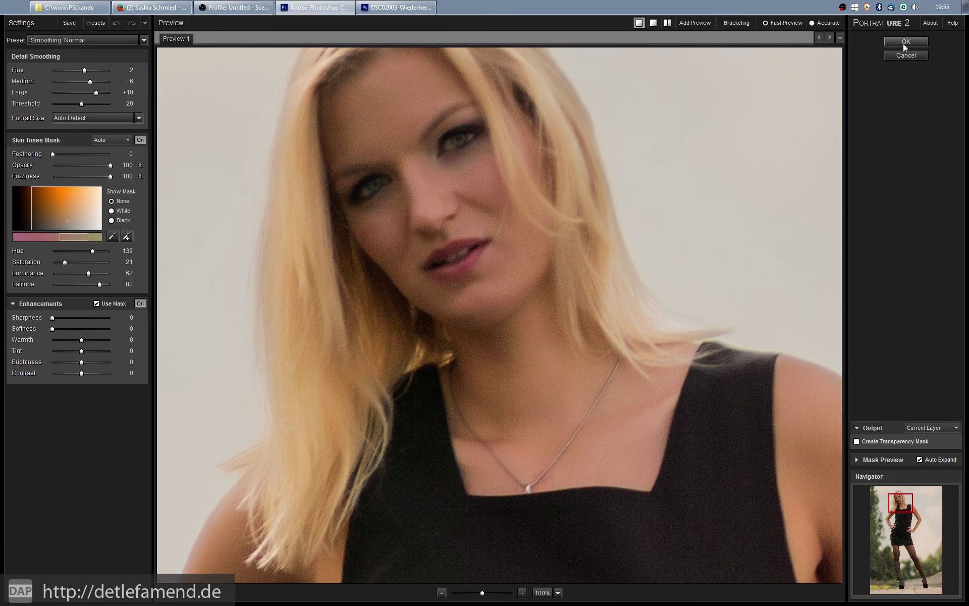
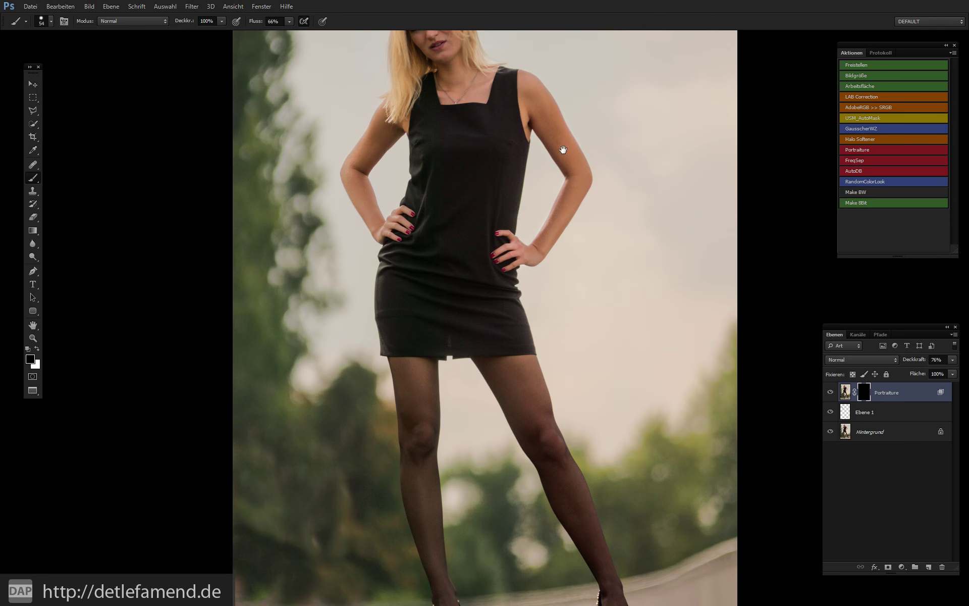
Step: Show the Portraiture mask as a colour overlay, with white paint and a soft 135 brush
left_click_drag(571, 120, 552, 209)
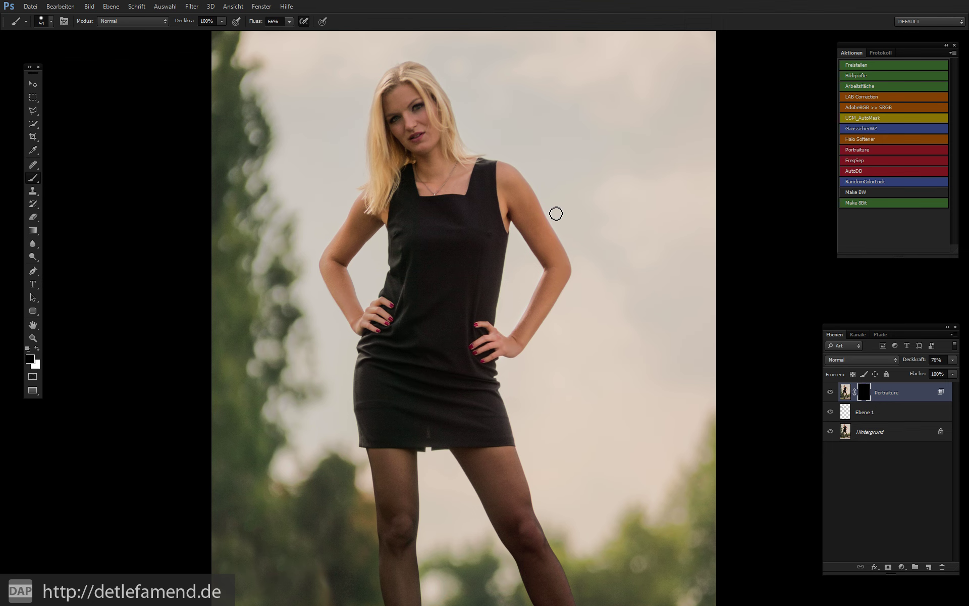
key("ctrl+0")
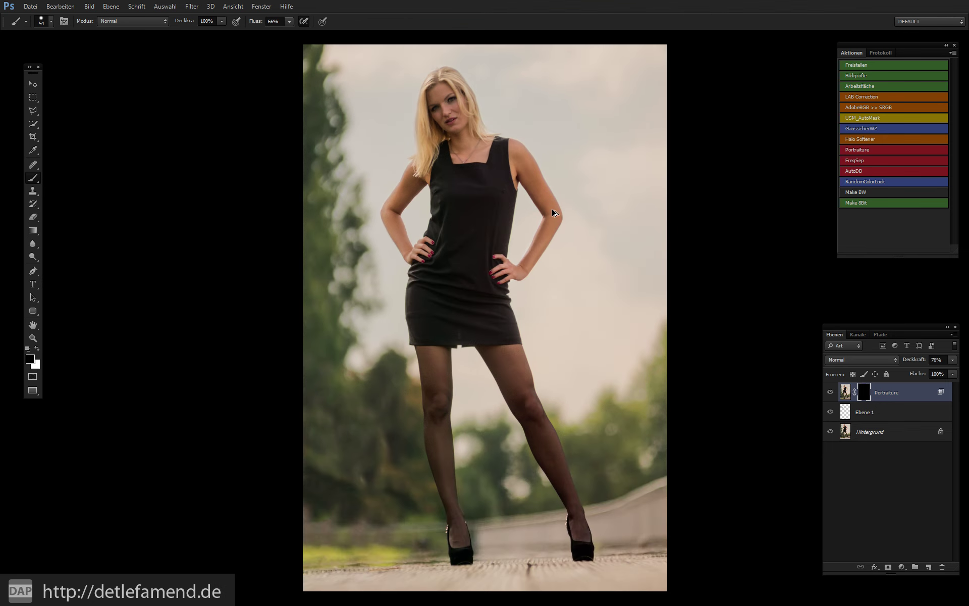
key("ctrl+1")
scroll(485, 417, "up", 1)
scroll(530, 255, "up", 4)
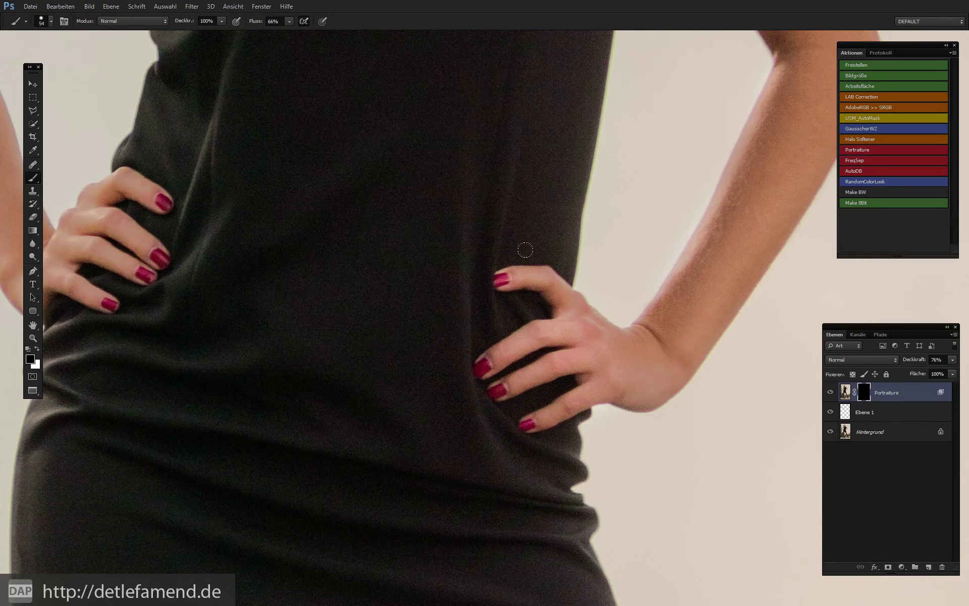
key("ctrl+minus")
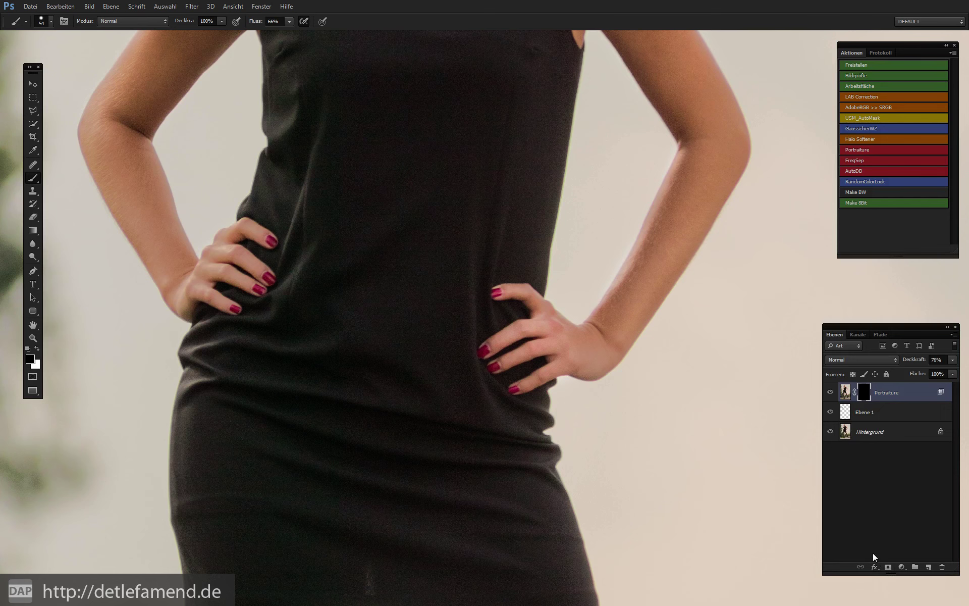
key("backslash")
key("x")
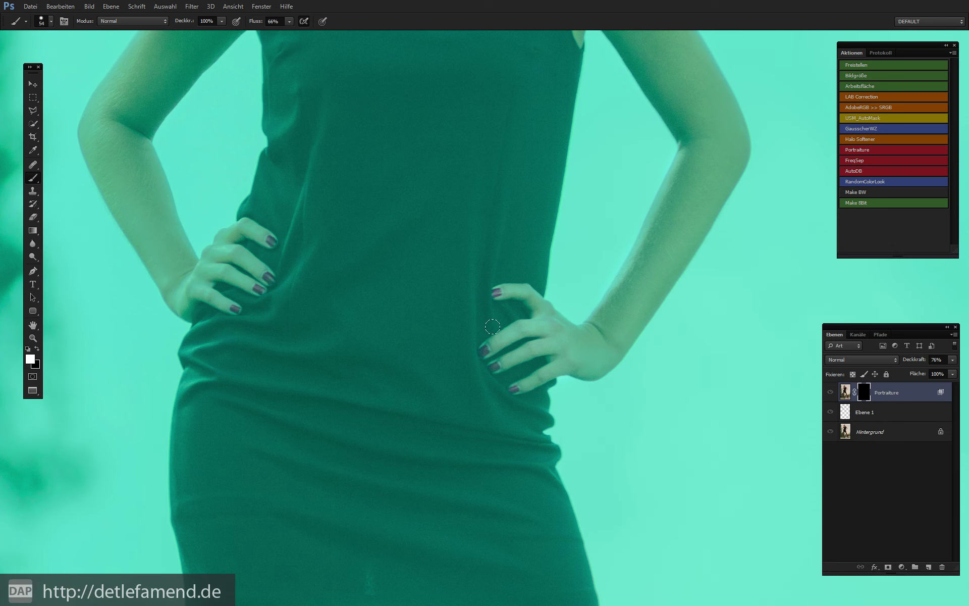
key("bracketright")
key("bracketright")
key("bracketright")
key("bracketright")
key("bracketright")
key("bracketright")
left_click_drag(529, 402, 521, 242)
Step: Reveal smoothing over the right hand, fingers, forearm and upper arm up to the armpit
mouse_move(494, 329)
left_mouse_down()
mouse_move(657, 255)
mouse_move(588, 318)
left_mouse_up()
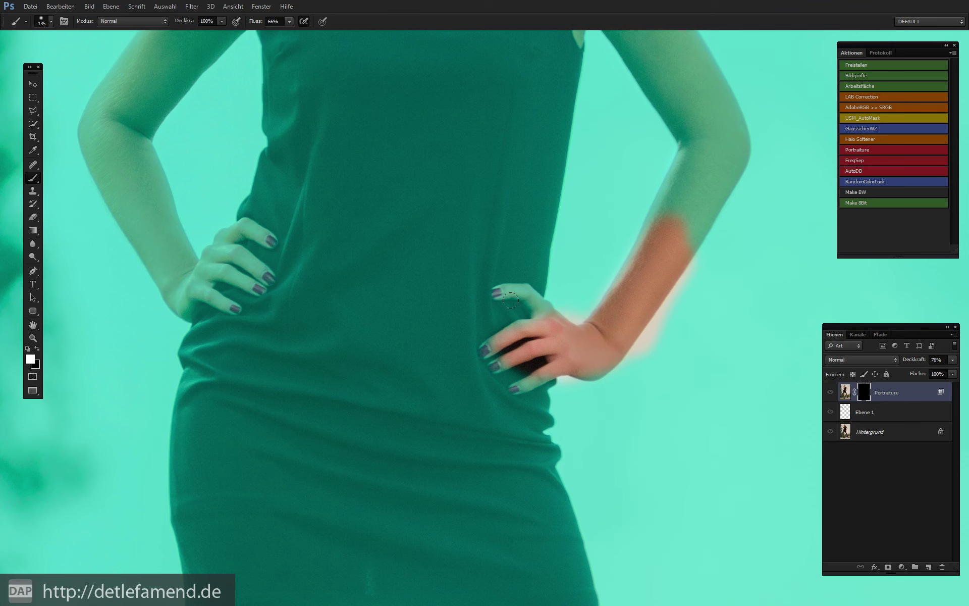
left_click_drag(510, 300, 522, 310)
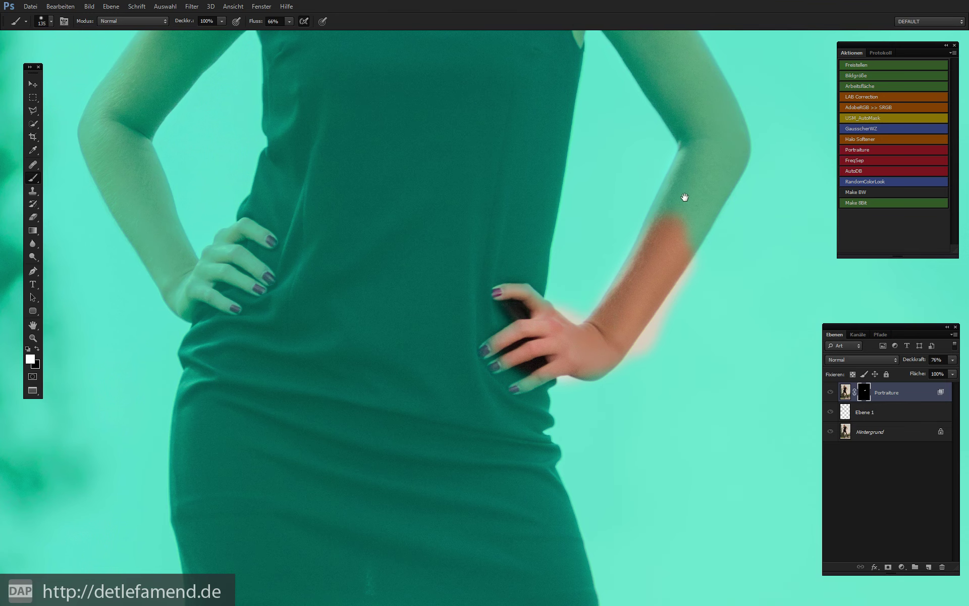
left_click_drag(685, 194, 660, 249)
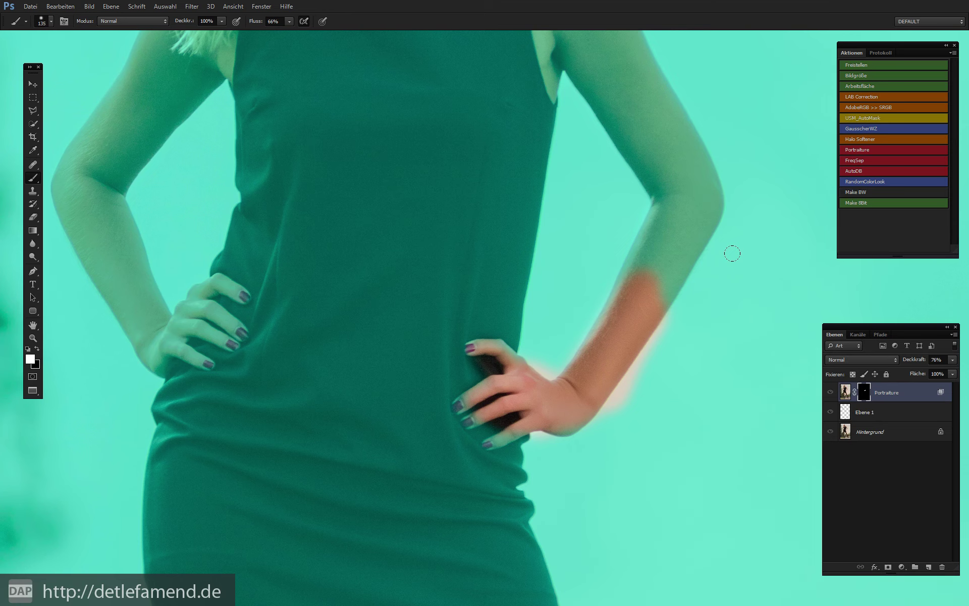
mouse_move(665, 259)
left_mouse_down()
mouse_move(698, 177)
mouse_move(624, 271)
mouse_move(640, 331)
left_mouse_up()
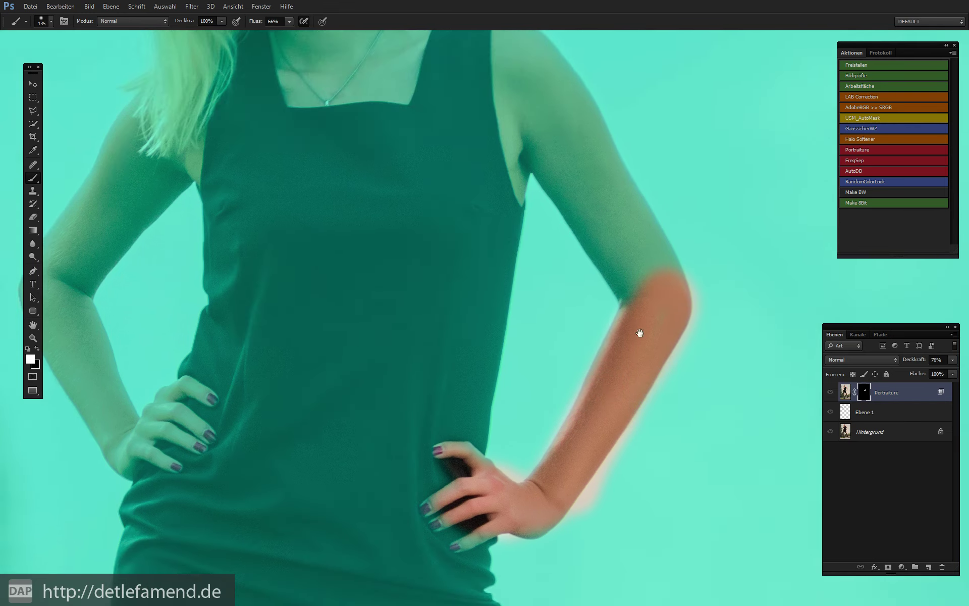
left_click_drag(651, 265, 563, 109)
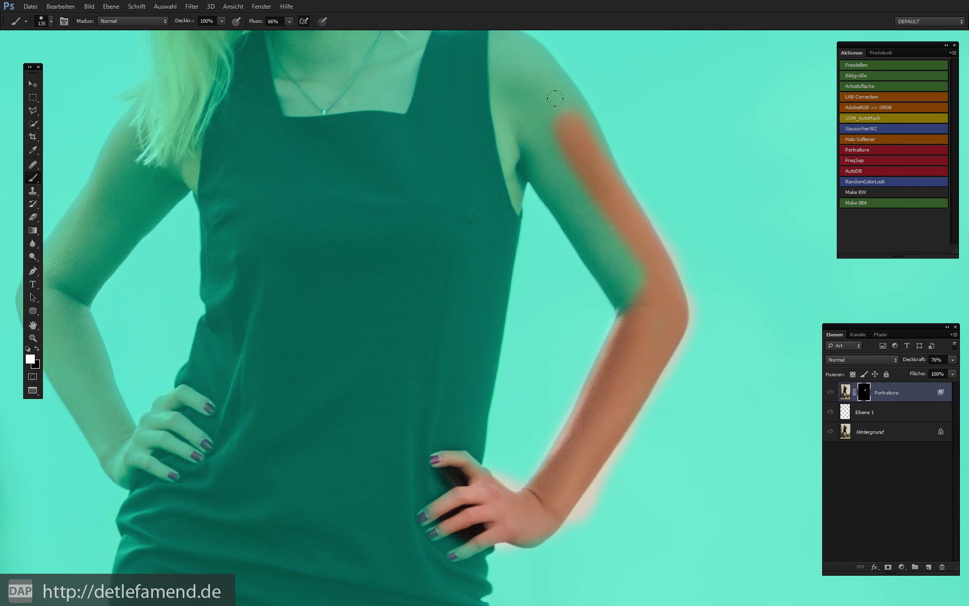
left_click_drag(636, 272, 506, 172)
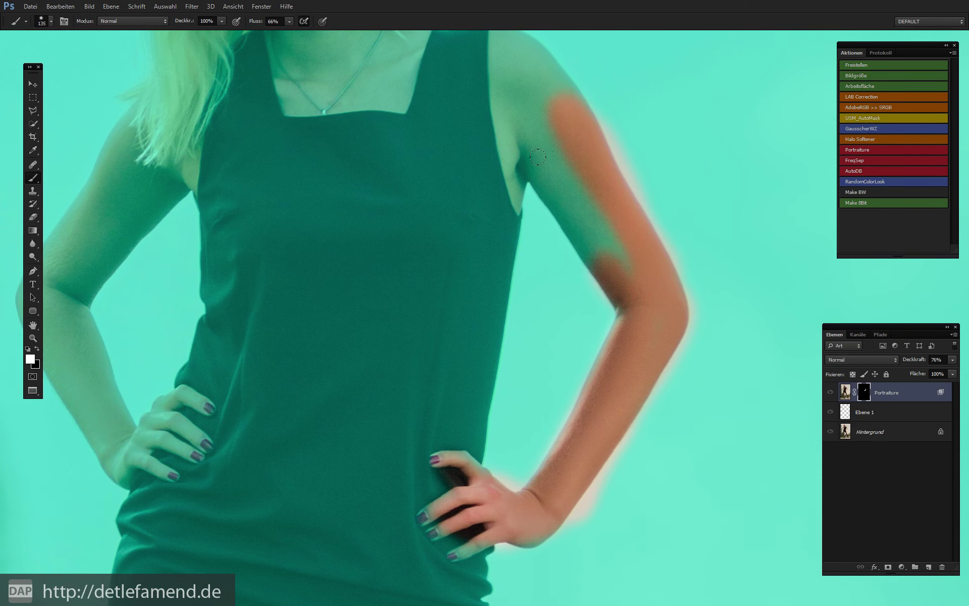
Step: Fill the remaining right upper-arm gaps, touch up its edge, and start the left upper arm
mouse_move(539, 125)
left_mouse_down()
mouse_move(543, 231)
mouse_move(529, 162)
left_mouse_up()
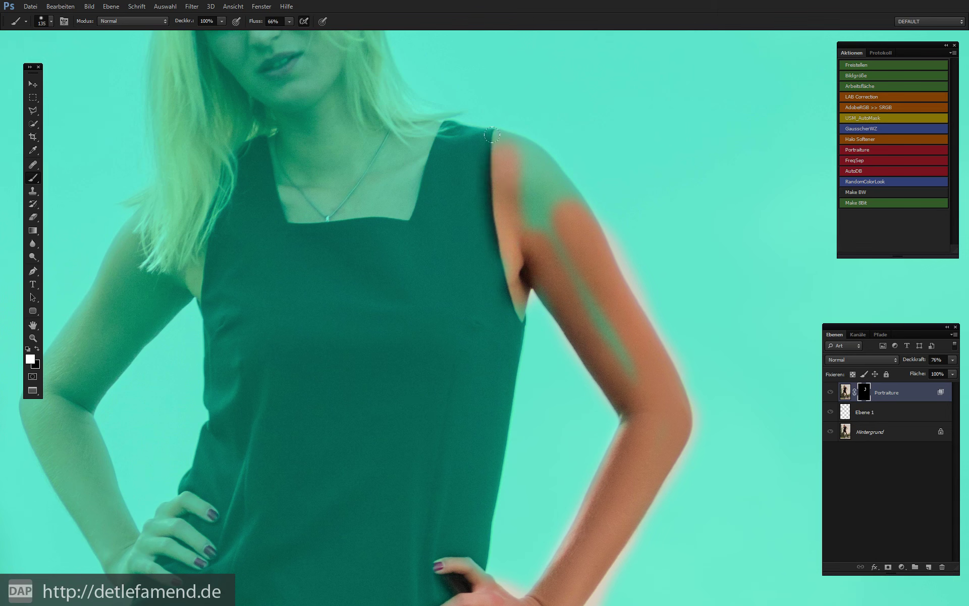
left_click_drag(514, 173, 596, 301)
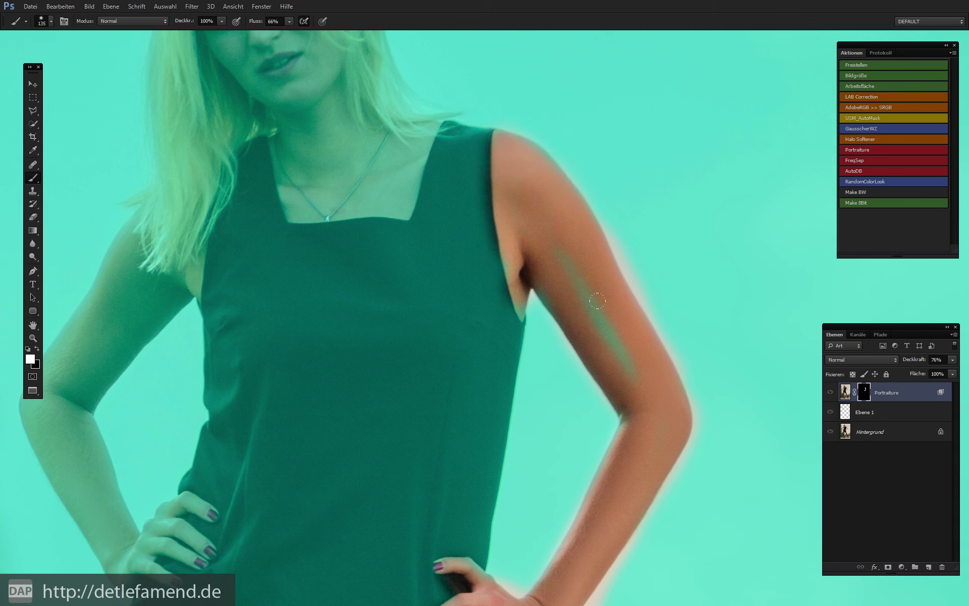
left_click_drag(609, 356, 628, 413)
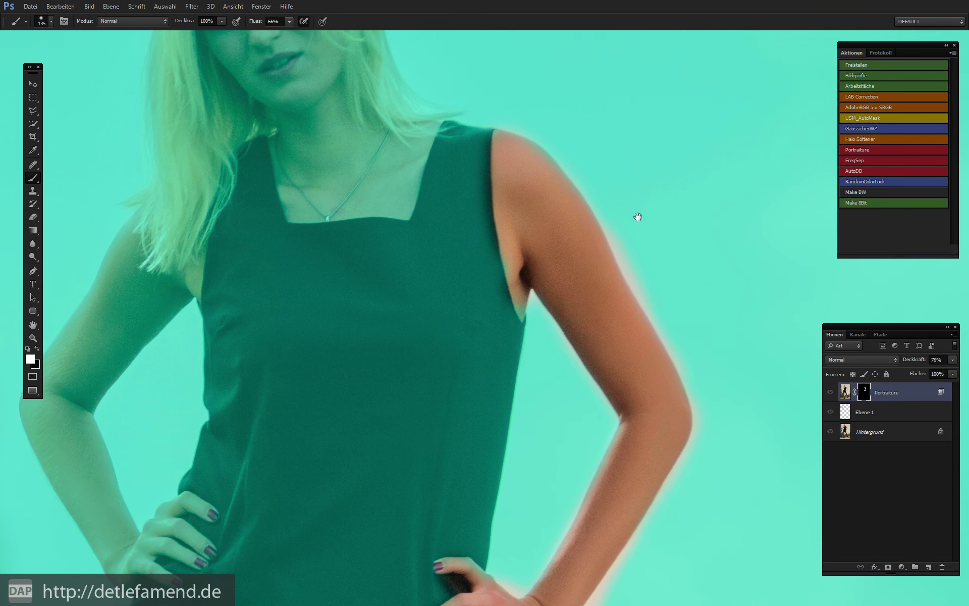
left_click_drag(490, 223, 721, 209)
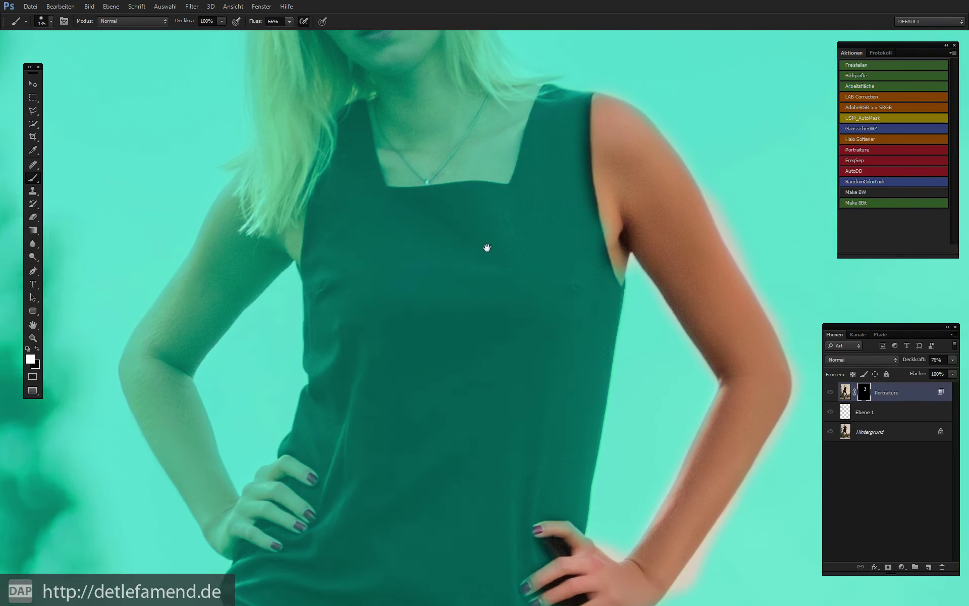
mouse_move(402, 244)
left_mouse_down()
mouse_move(271, 356)
mouse_move(352, 208)
left_mouse_up()
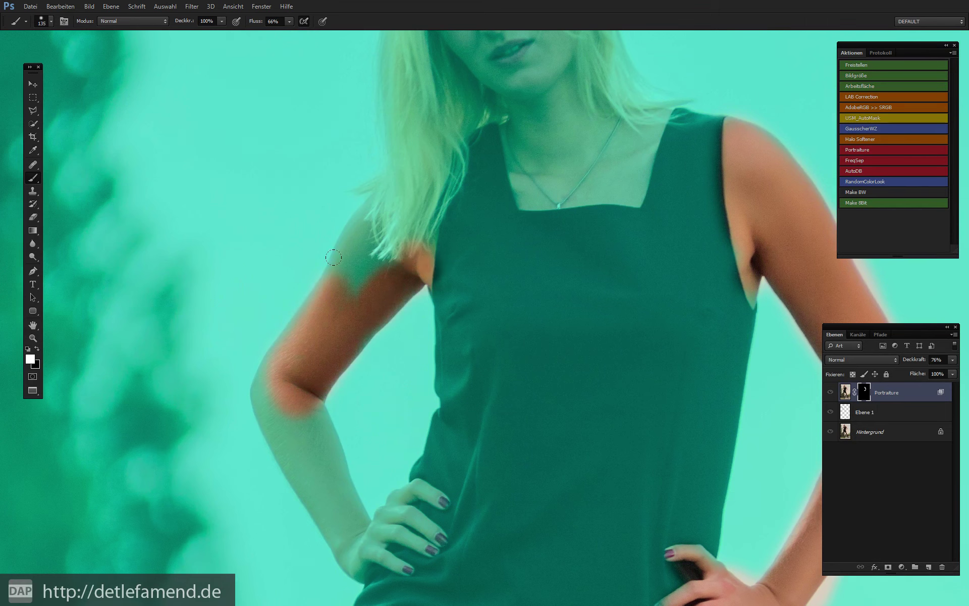
Step: Reveal smoothing over the left upper arm, forearm, wrist, hand and fingers
mouse_move(359, 267)
left_mouse_down()
mouse_move(372, 287)
mouse_move(377, 221)
left_mouse_up()
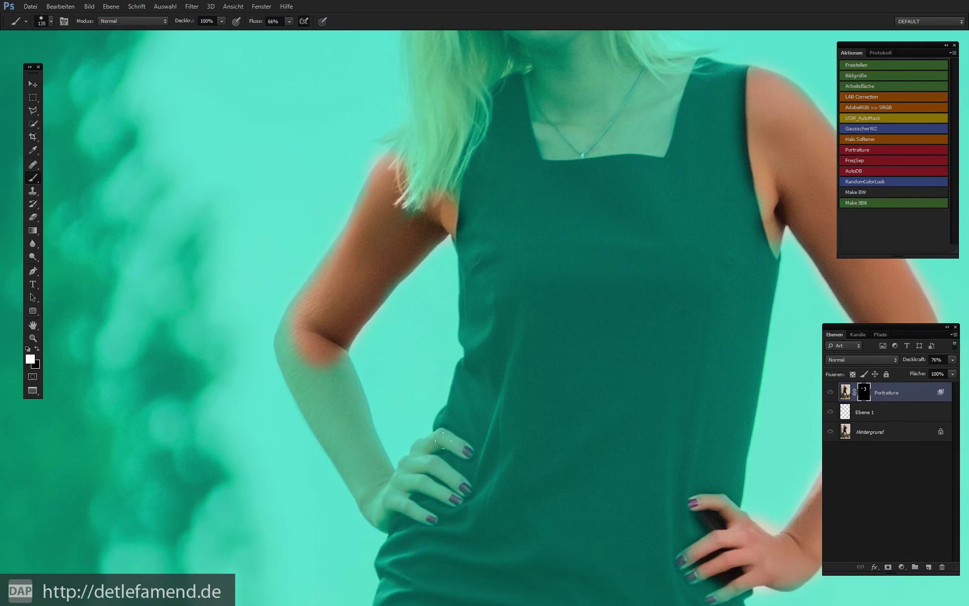
left_click_drag(421, 480, 434, 515)
left_click_drag(356, 462, 354, 452)
left_click_drag(297, 383, 277, 340)
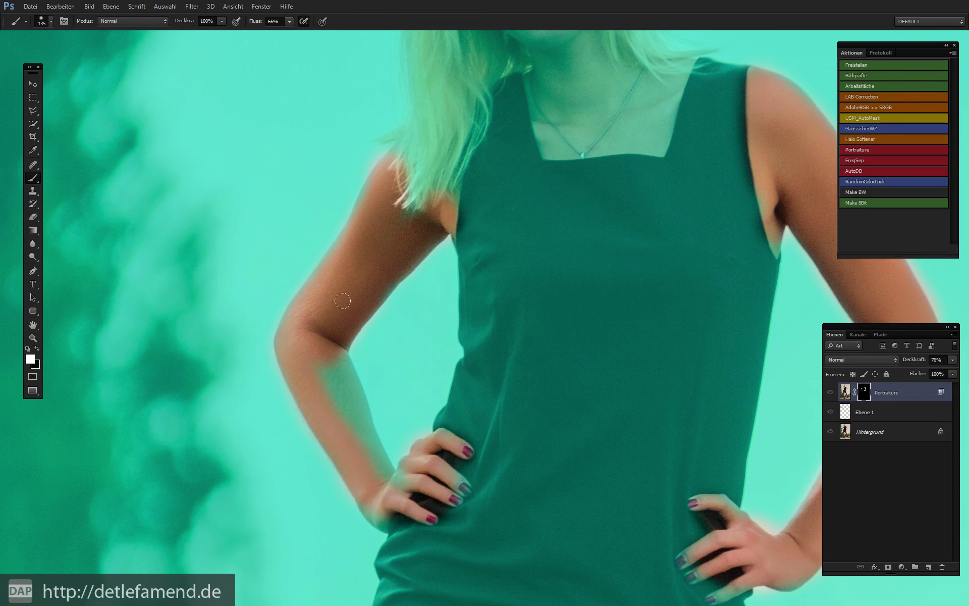
left_click_drag(322, 370, 372, 477)
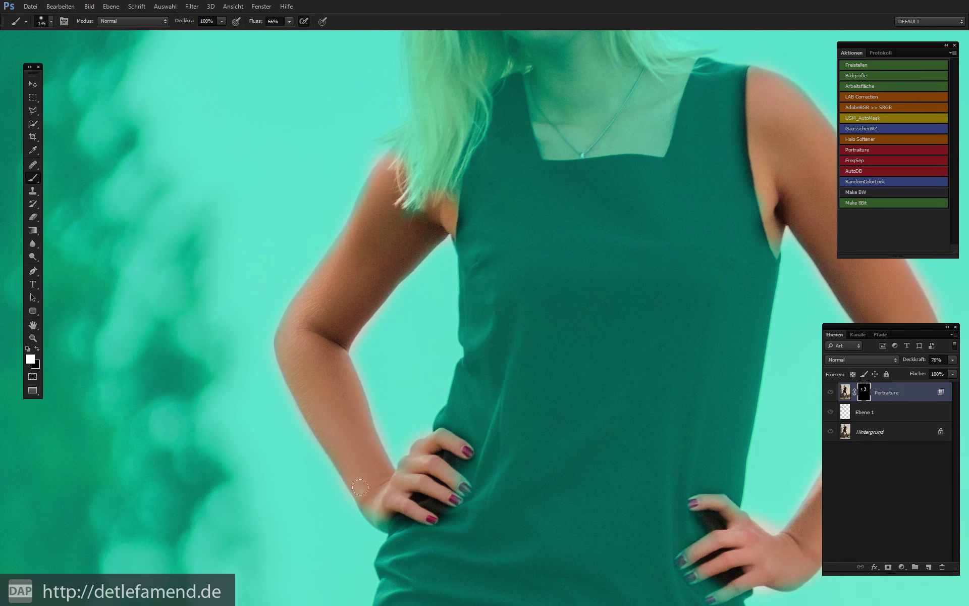
Step: Reveal smoothing from the shoulder down to the neckline and over the temple and face skin
left_click_drag(408, 410, 405, 411)
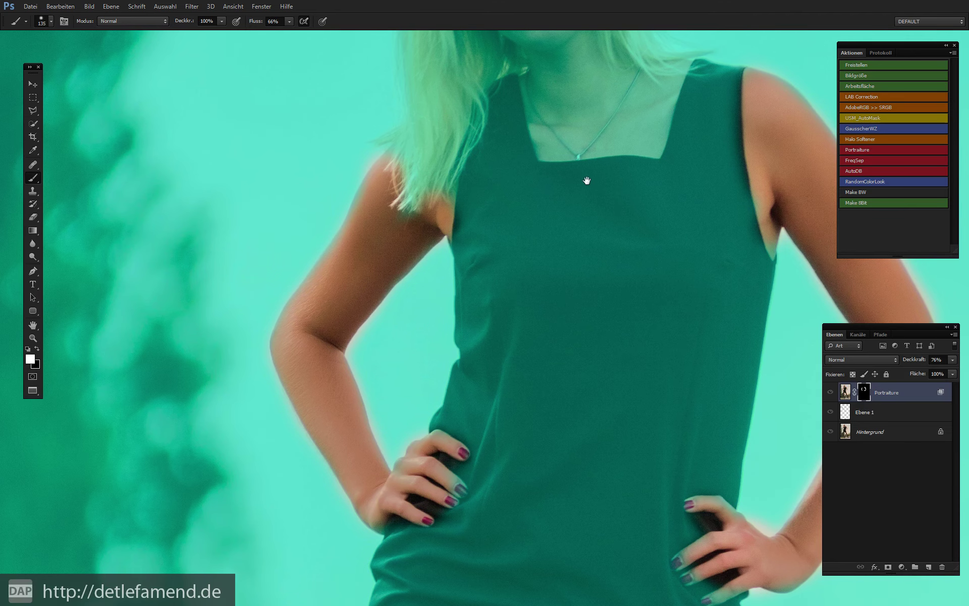
left_click_drag(578, 186, 514, 389)
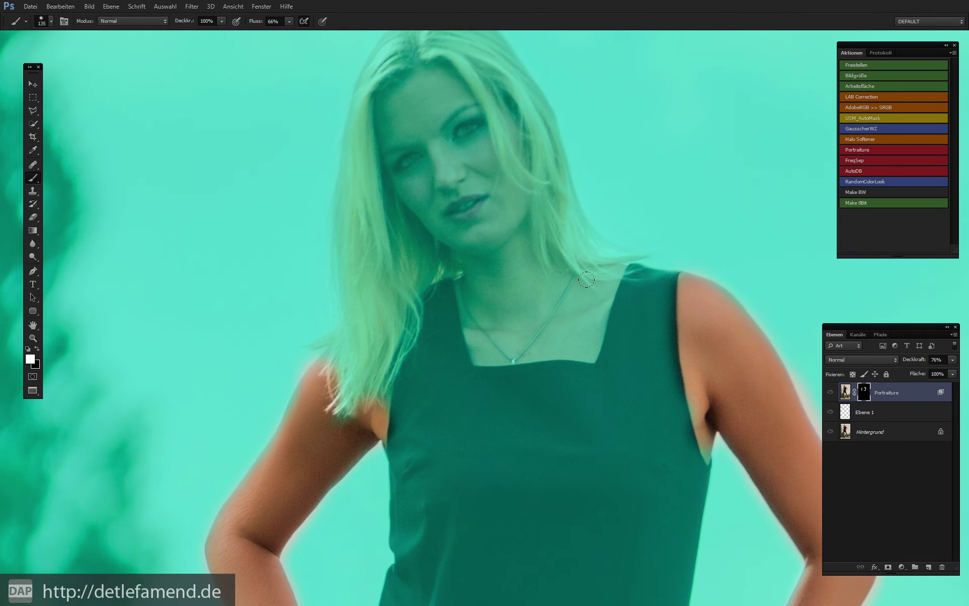
mouse_move(579, 312)
left_mouse_down()
mouse_move(528, 338)
mouse_move(469, 282)
mouse_move(446, 212)
mouse_move(400, 168)
mouse_move(386, 78)
mouse_move(437, 74)
mouse_move(485, 167)
mouse_move(518, 268)
mouse_move(552, 301)
mouse_move(509, 315)
mouse_move(505, 267)
mouse_move(495, 303)
mouse_move(480, 249)
mouse_move(418, 123)
left_mouse_up()
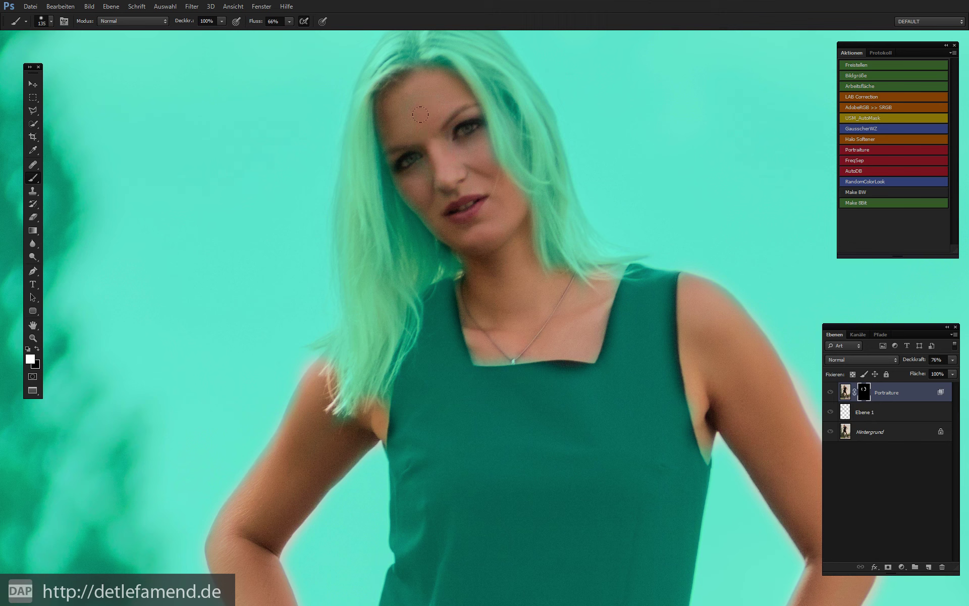
left_click_drag(385, 121, 400, 162)
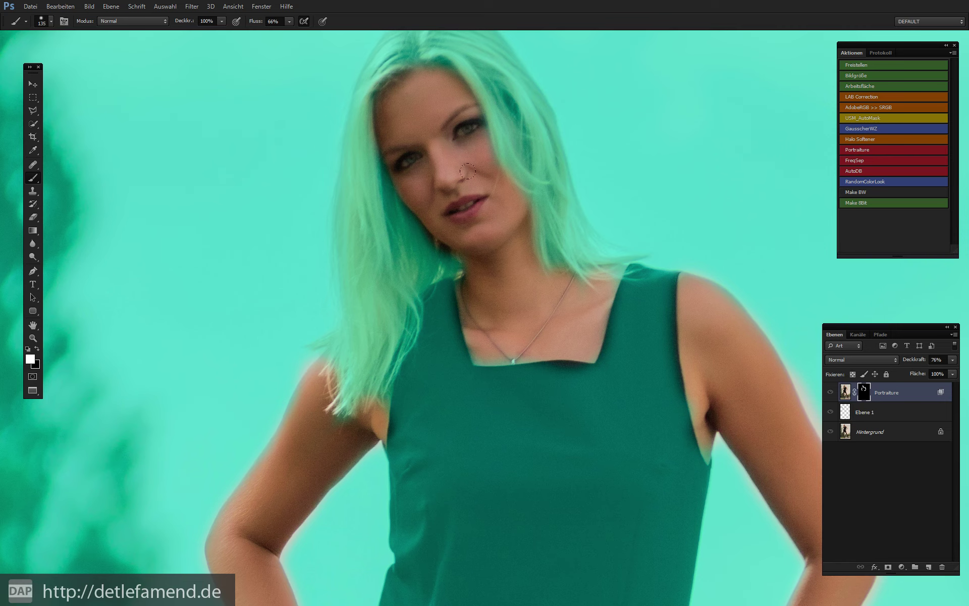
left_click_drag(595, 310, 584, 282)
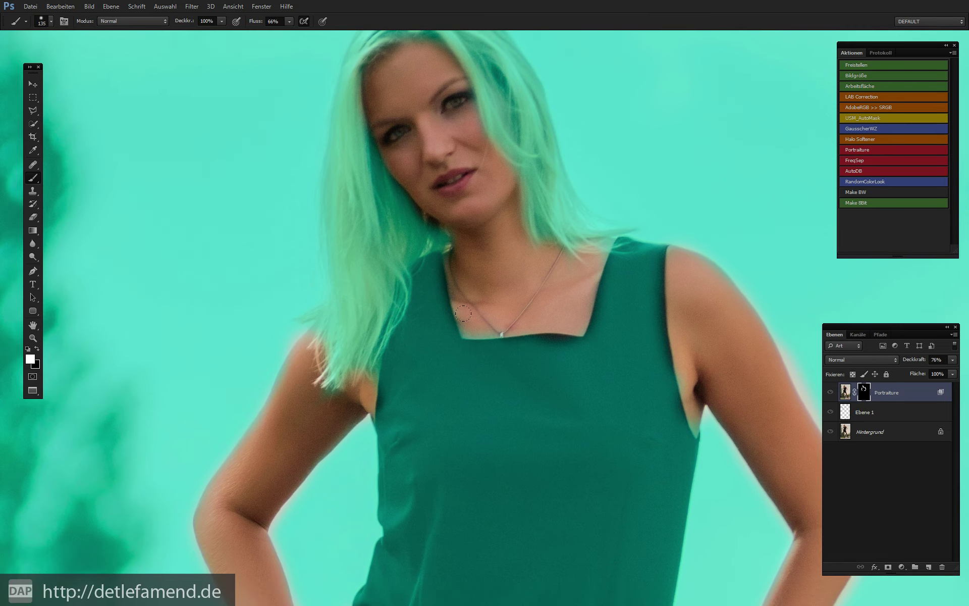
left_click_drag(448, 200, 463, 326)
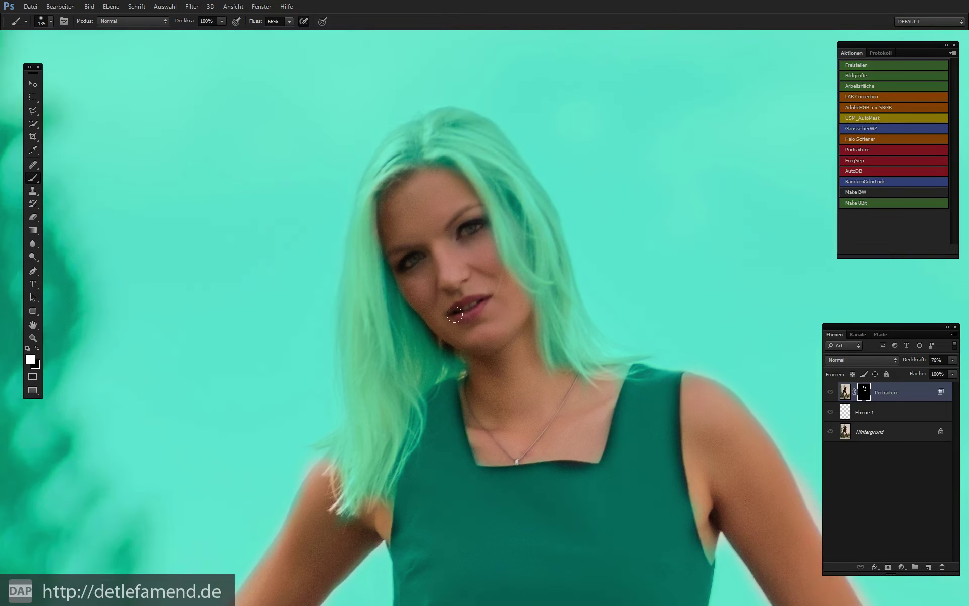
key("ctrl+plus")
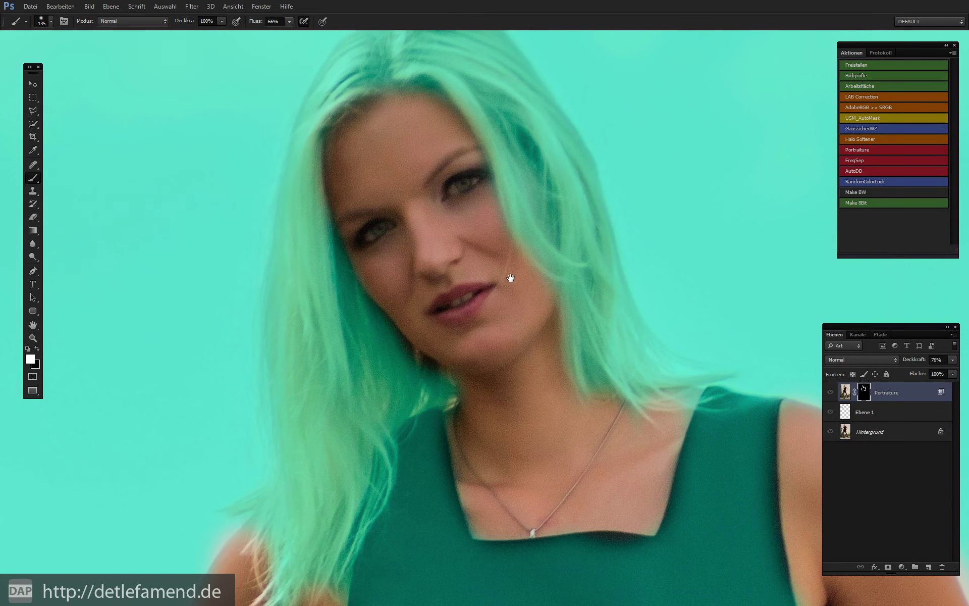
left_click_drag(502, 253, 507, 362)
Step: With a 6 px black brush, mask both eyes and the lower lip from the smoothing
key("ctrl+plus")
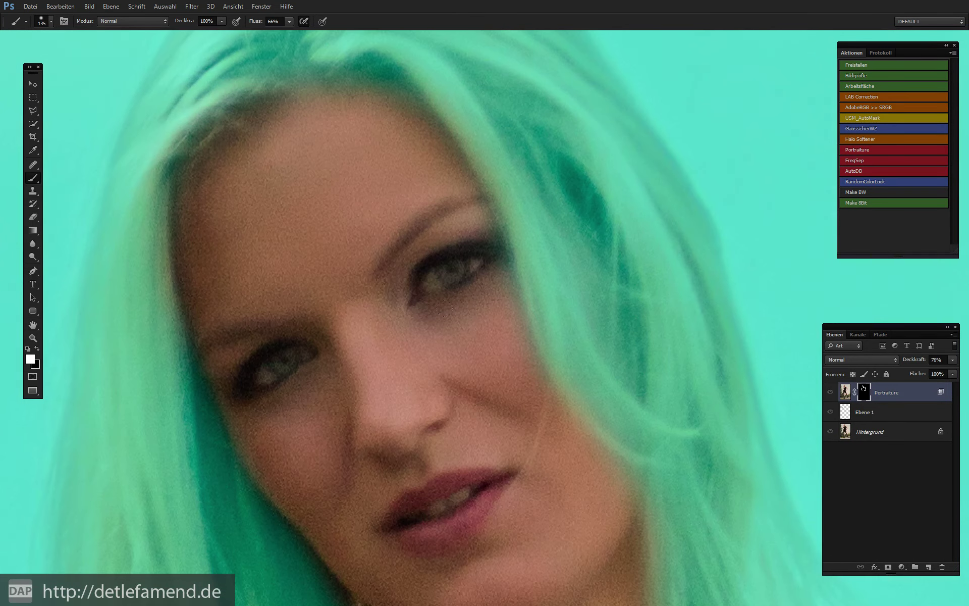
left_click_drag(475, 267, 407, 268)
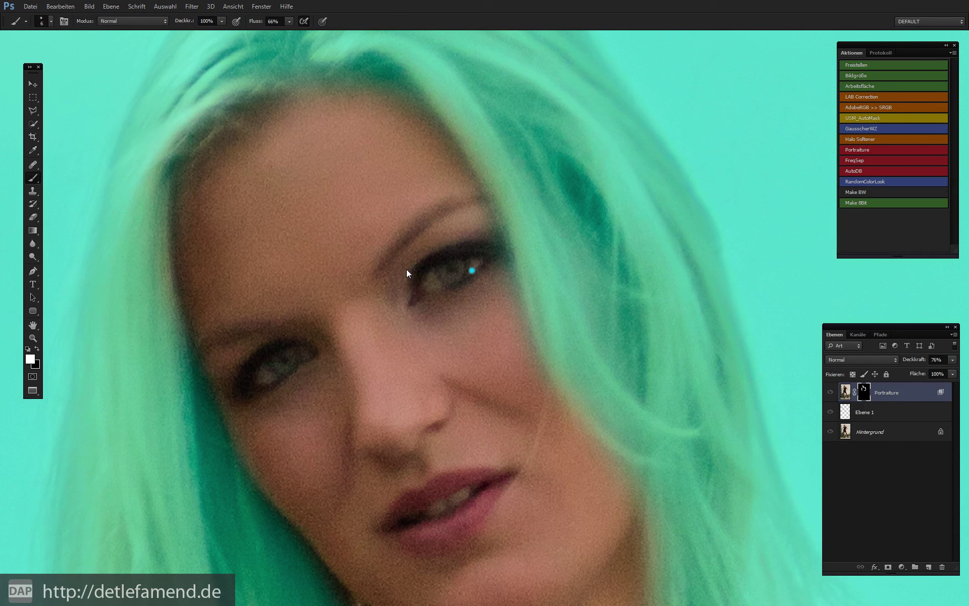
left_click(431, 285)
key("x")
mouse_move(445, 278)
left_mouse_down()
mouse_move(491, 253)
mouse_move(432, 260)
mouse_move(417, 283)
mouse_move(456, 262)
left_mouse_up()
mouse_move(273, 361)
left_mouse_down()
mouse_move(305, 350)
mouse_move(271, 351)
mouse_move(242, 377)
mouse_move(276, 364)
mouse_move(273, 376)
mouse_move(240, 384)
left_mouse_up()
left_click_drag(381, 393, 357, 324)
mouse_move(460, 378)
left_mouse_down()
mouse_move(428, 418)
mouse_move(356, 428)
mouse_move(375, 398)
mouse_move(456, 372)
mouse_move(419, 404)
mouse_move(422, 396)
mouse_move(373, 416)
mouse_move(383, 411)
left_mouse_up()
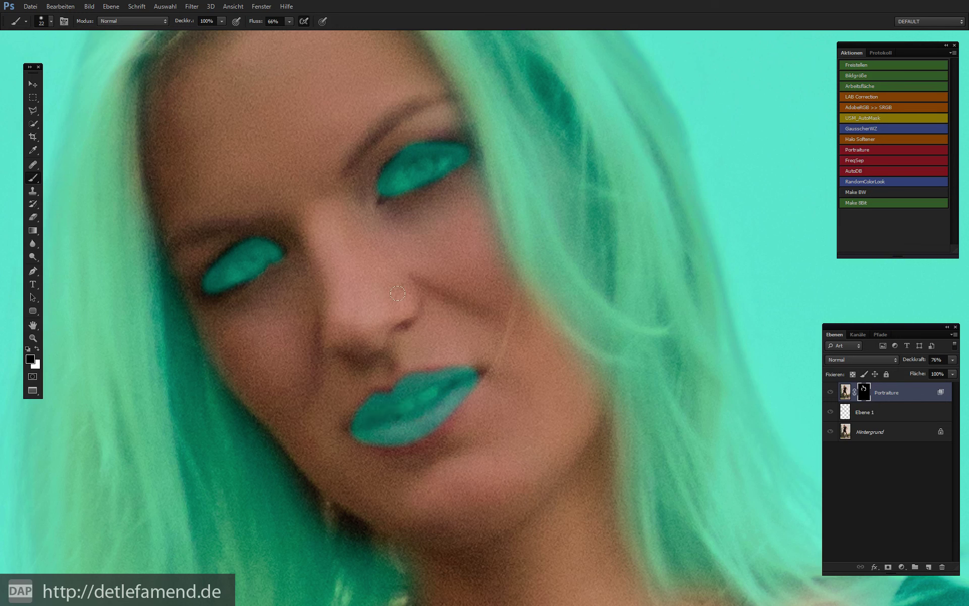
Step: Mask both eyebrows from the softening, then hide the overlay and zoom out to head and shoulders
key("x")
key("x")
mouse_move(353, 159)
left_mouse_down()
mouse_move(392, 100)
mouse_move(439, 87)
mouse_move(355, 148)
mouse_move(384, 101)
mouse_move(437, 82)
mouse_move(423, 86)
left_mouse_up()
key("x")
key("x")
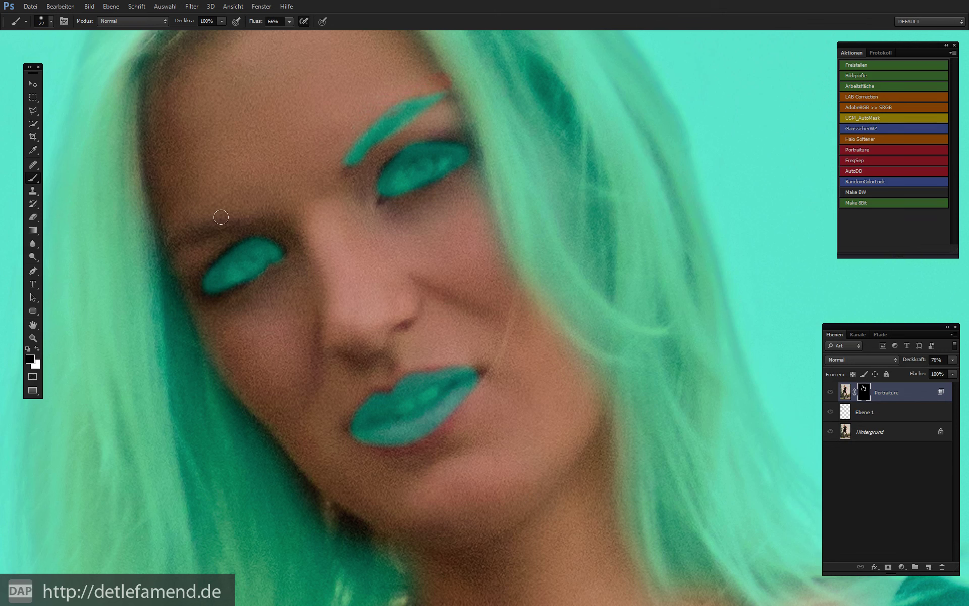
left_click_drag(230, 219, 174, 241)
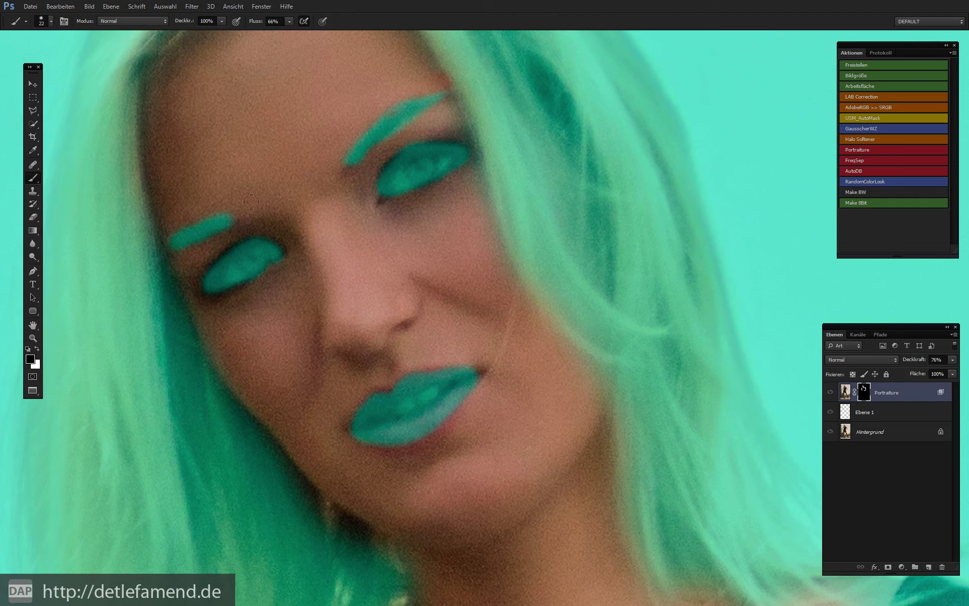
key("backslash")
key("ctrl+minus")
key("ctrl+minus")
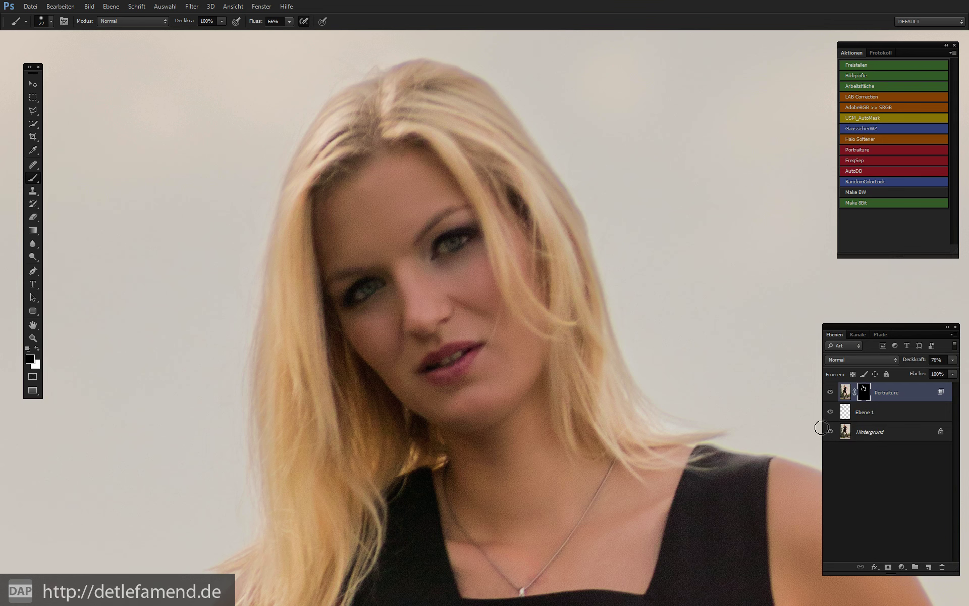
left_click(830, 392)
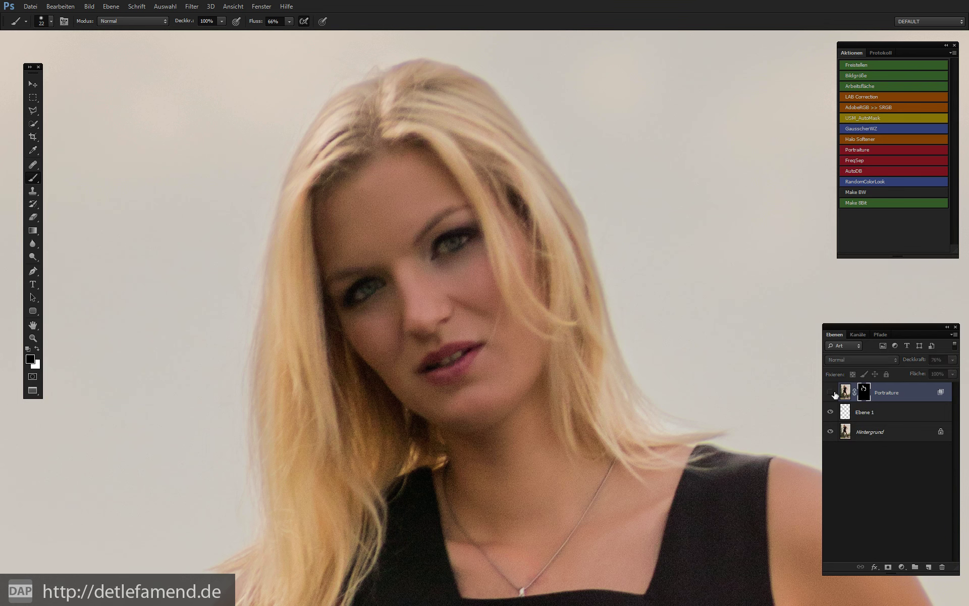
left_click(830, 392)
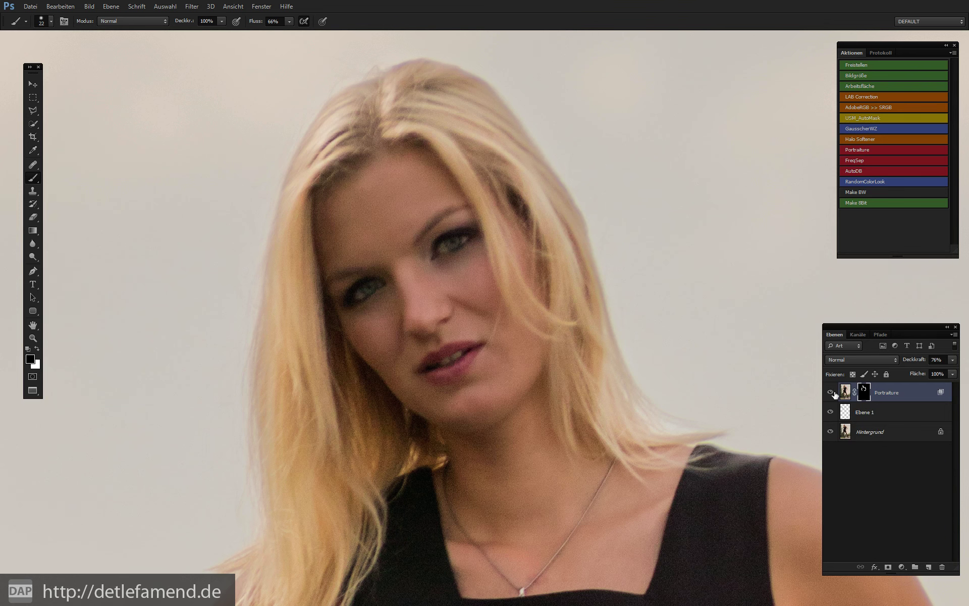
left_click(831, 392)
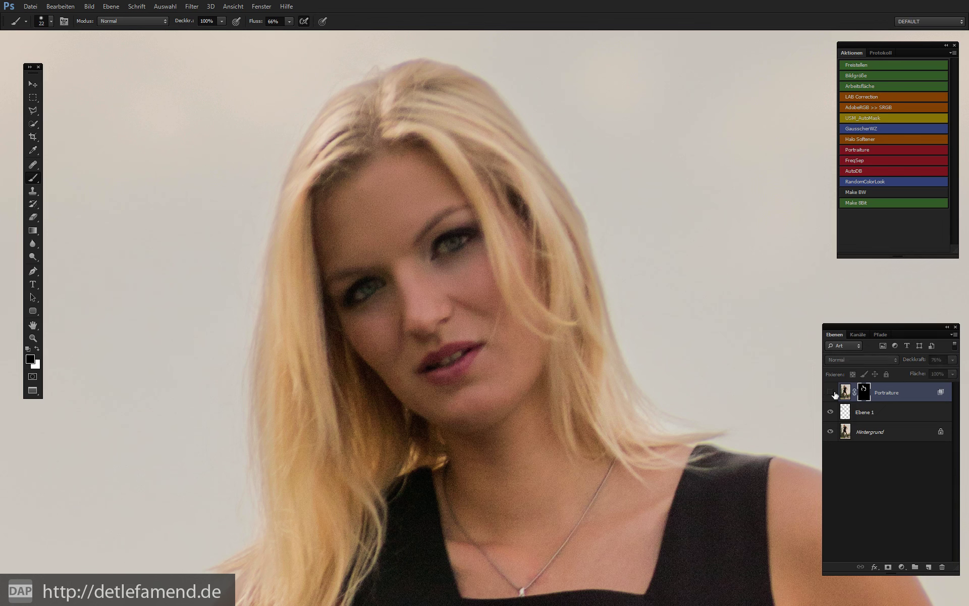
left_click(830, 392)
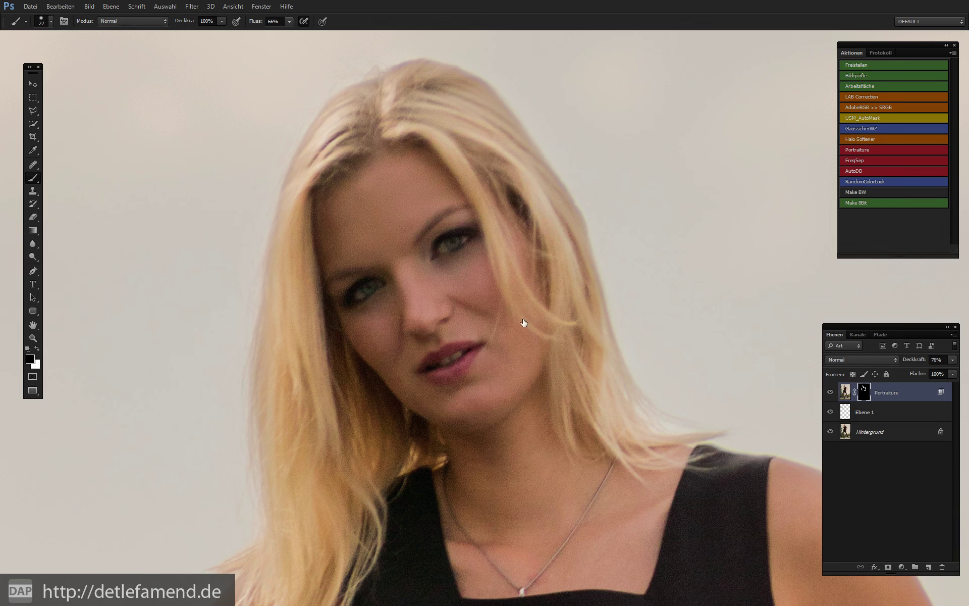
left_click(830, 393)
left_click(830, 392)
left_click(830, 392)
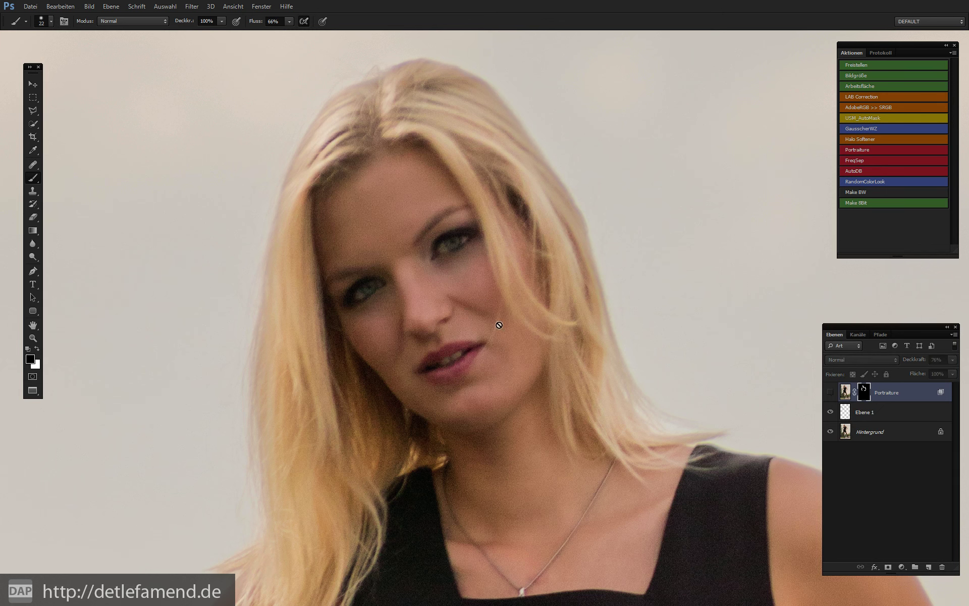
left_click(830, 392)
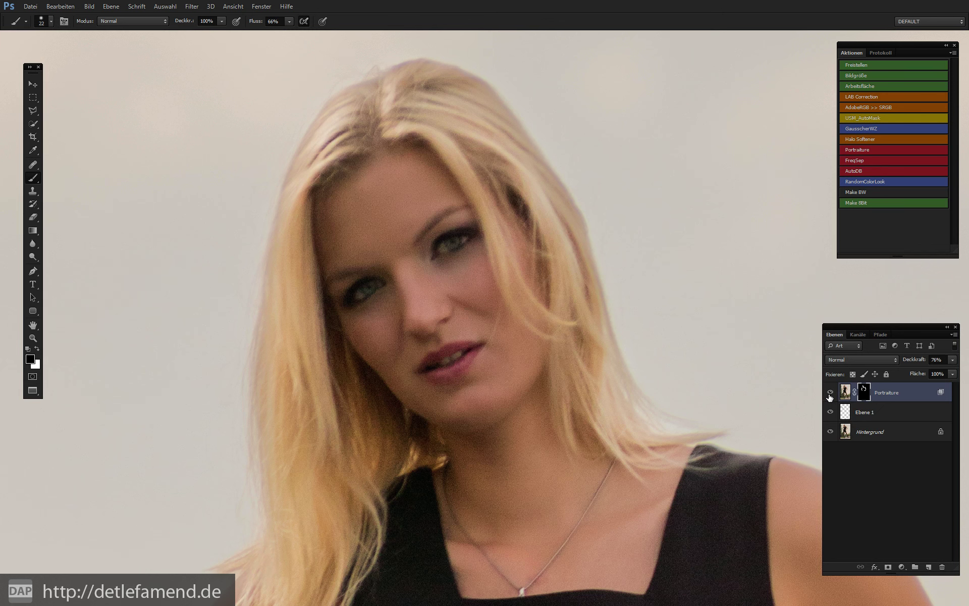
left_click(829, 393)
left_click(830, 393)
left_click(829, 392)
left_click(831, 393)
key("ctrl+minus")
scroll(449, 505, "down", 2)
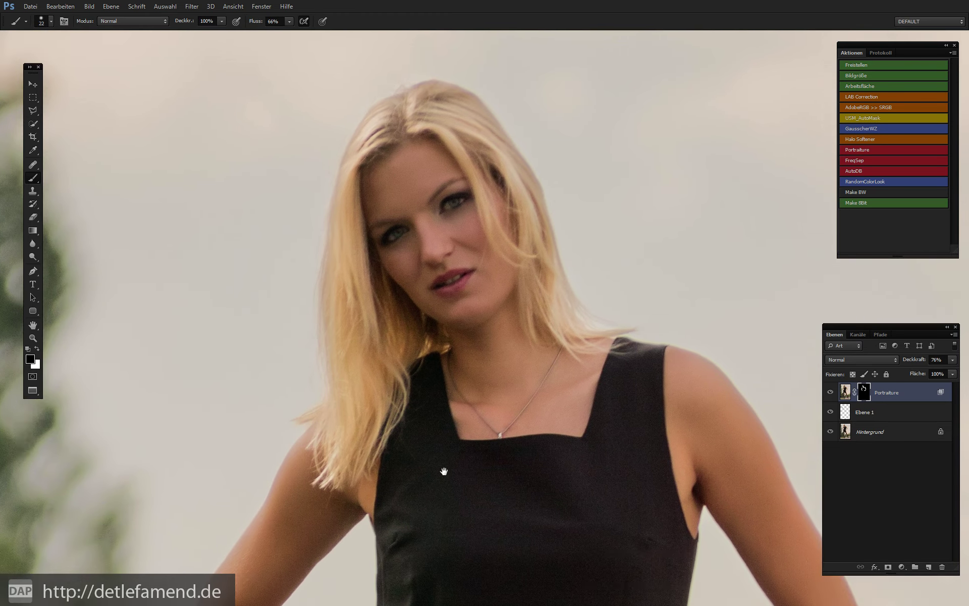
scroll(469, 495, "down", 1)
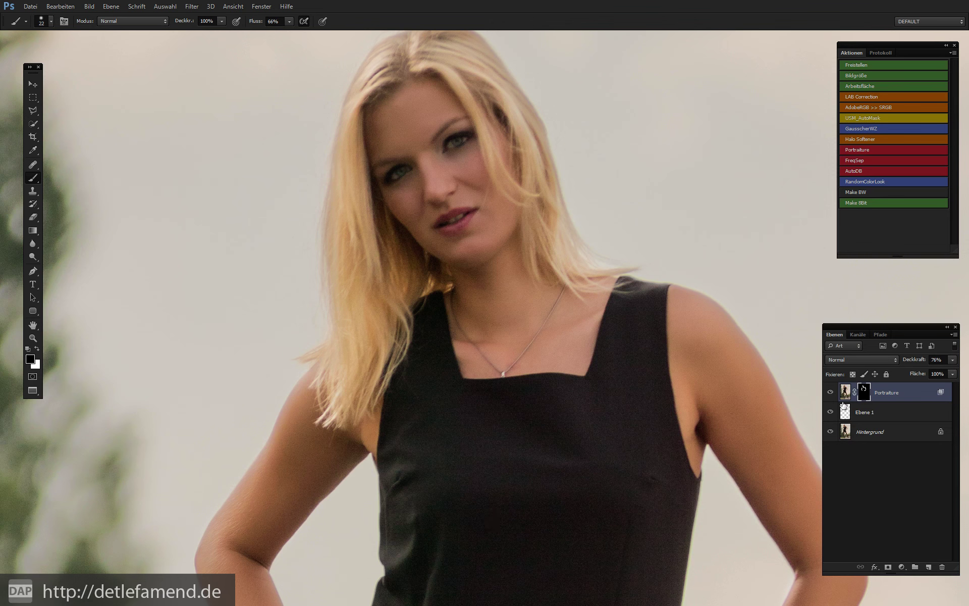
Step: Group Ebene 1 and Portraiture as 'Skin#', then add empty layer Ebene 2 above it
left_click(873, 410, "shift")
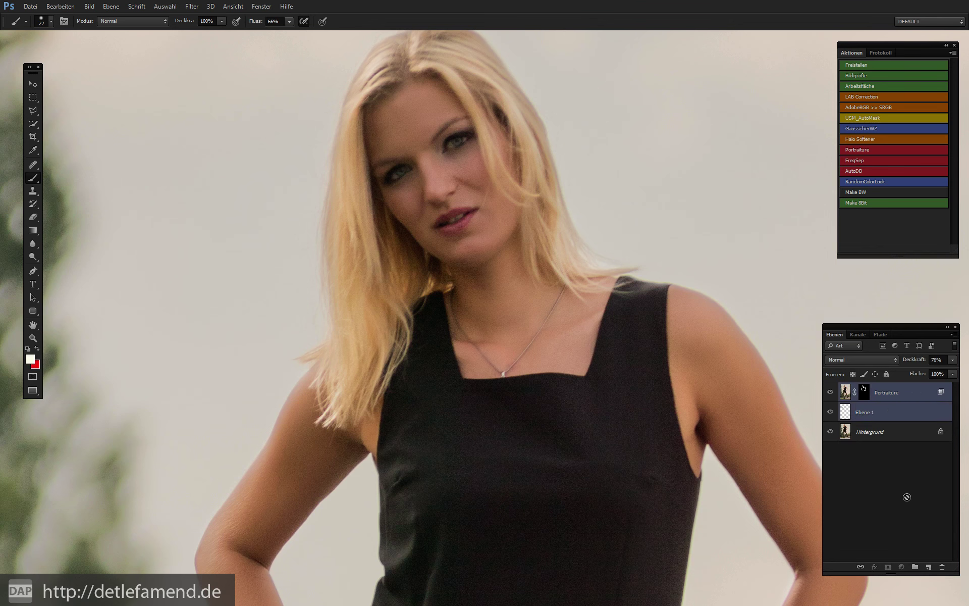
key("ctrl+g")
double_click(870, 388)
type("kin#")
key("Return")
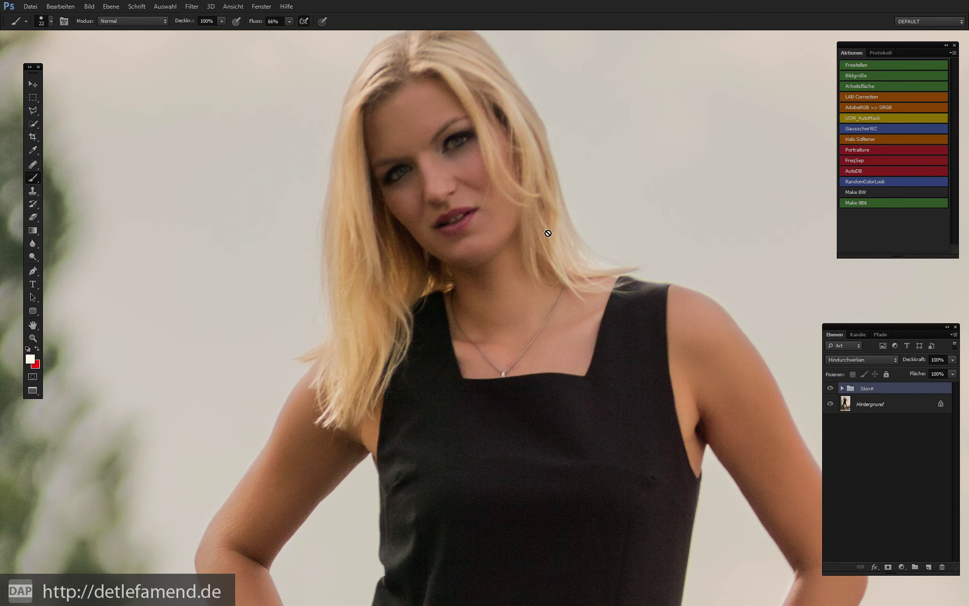
left_click_drag(429, 188, 429, 239)
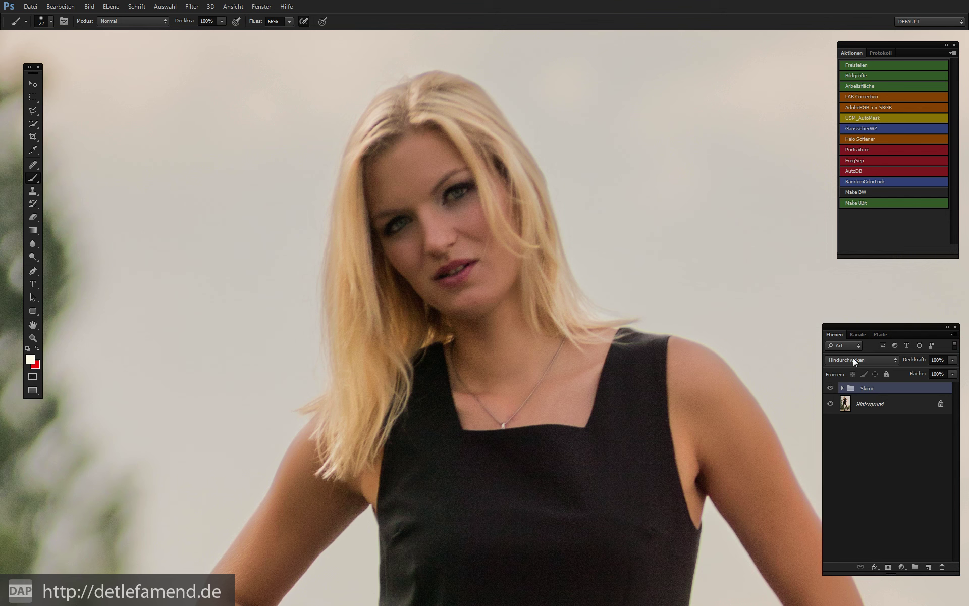
key("ctrl+shift+alt+n")
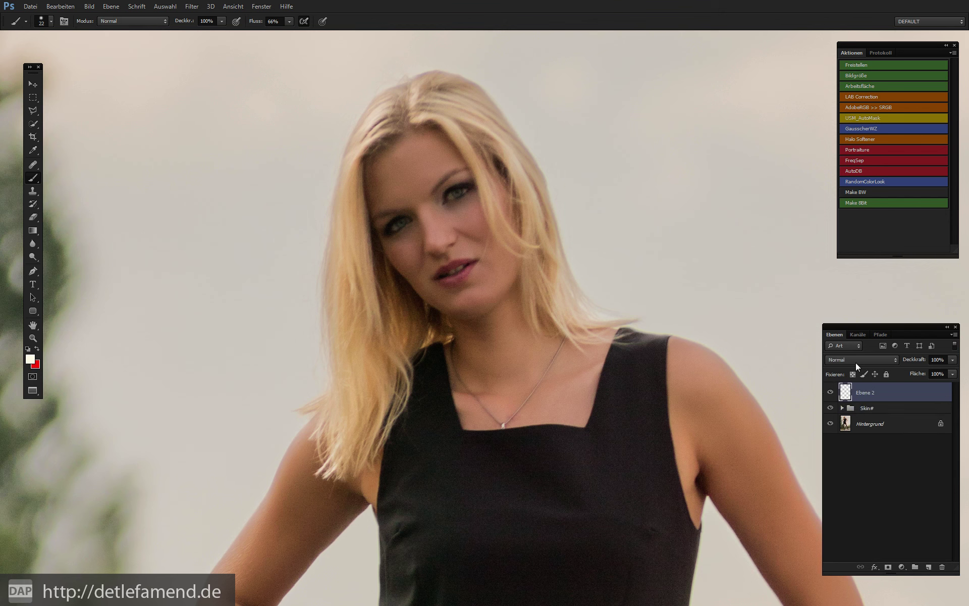
Step: With default colours, airbrush on and brush size 36, paint faint black shading over the cheek on Ebene 2
key("d")
left_click(304, 21)
key("ctrl+plus")
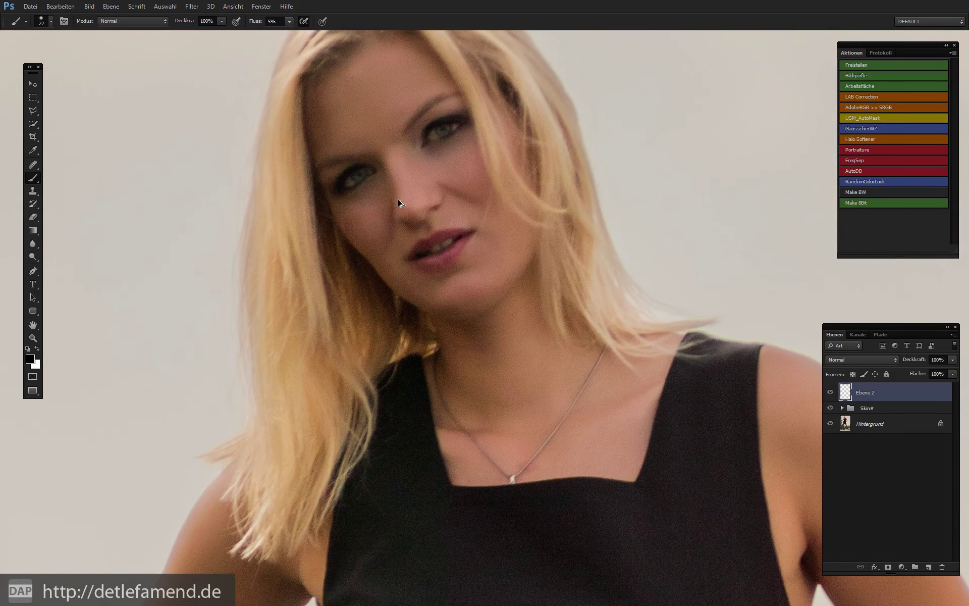
left_click_drag(632, 400, 656, 422)
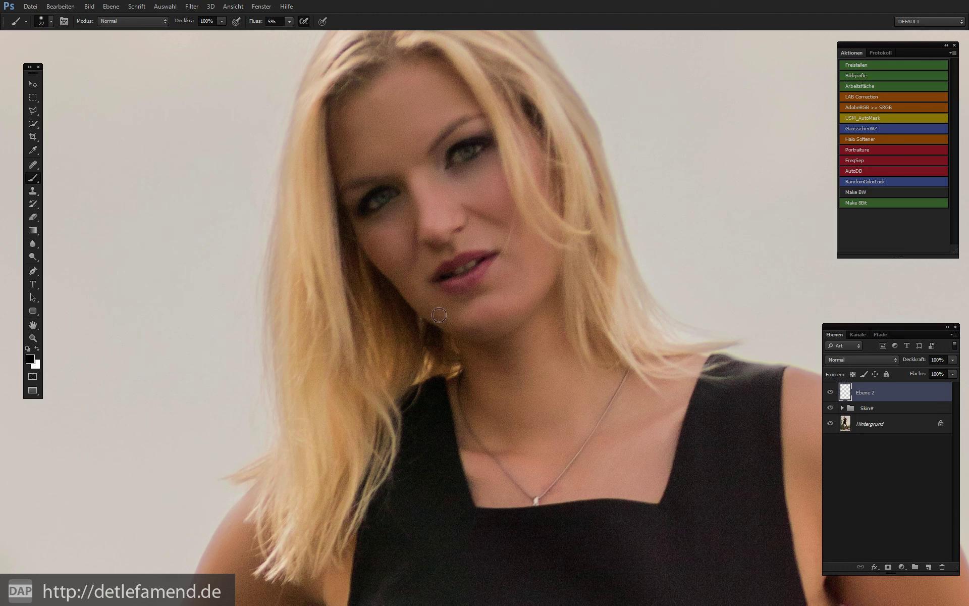
mouse_move(404, 293)
left_mouse_down()
mouse_move(408, 319)
mouse_move(425, 312)
left_mouse_up()
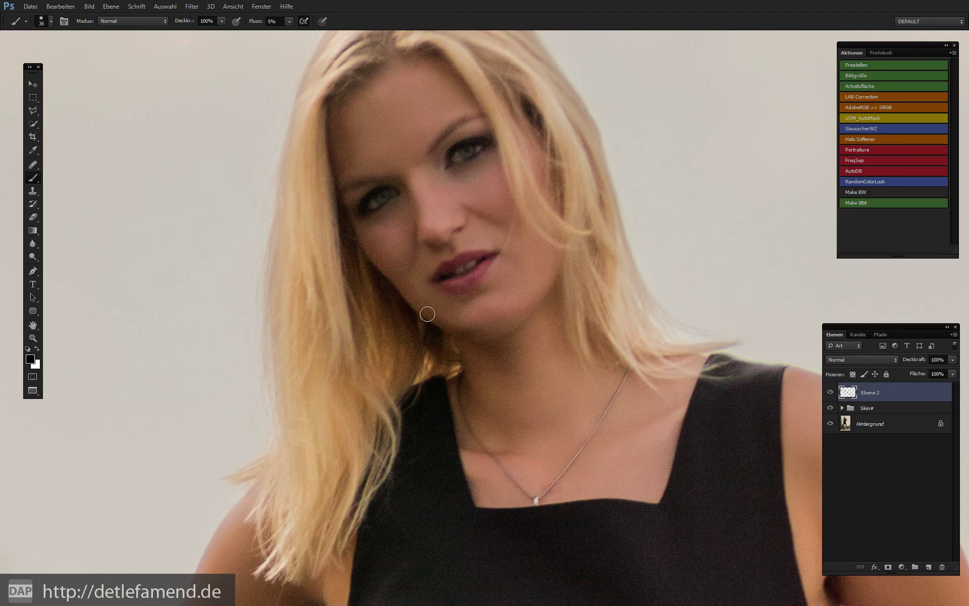
mouse_move(393, 270)
left_mouse_down()
mouse_move(372, 262)
mouse_move(376, 303)
mouse_move(353, 249)
mouse_move(513, 349)
mouse_move(383, 245)
mouse_move(386, 314)
mouse_move(406, 299)
mouse_move(543, 338)
mouse_move(352, 249)
mouse_move(442, 380)
left_mouse_up()
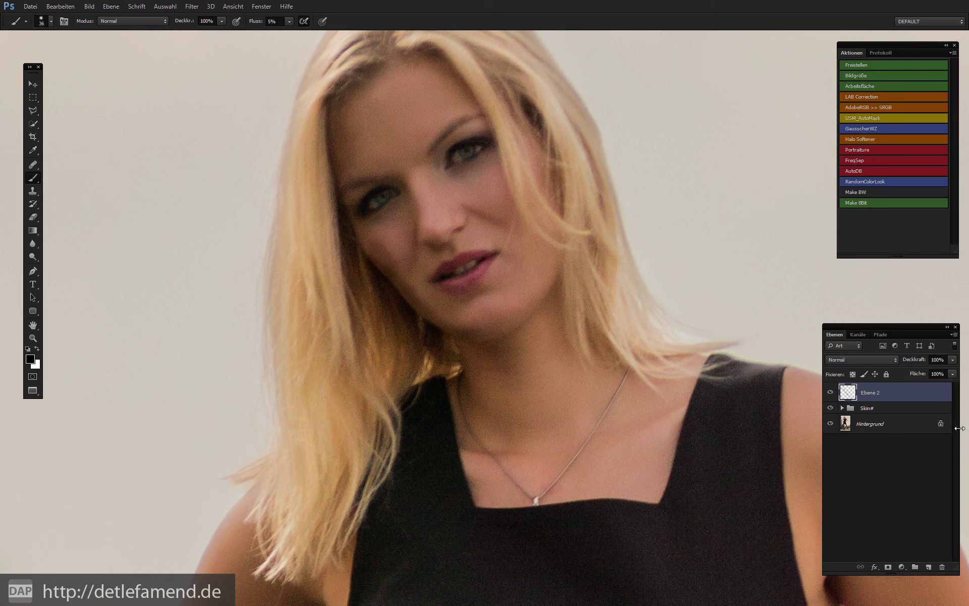
Step: Set Ebene 2 to Weiches Licht and apply a 20-pixel Gaussian blur to it
left_click(877, 362)
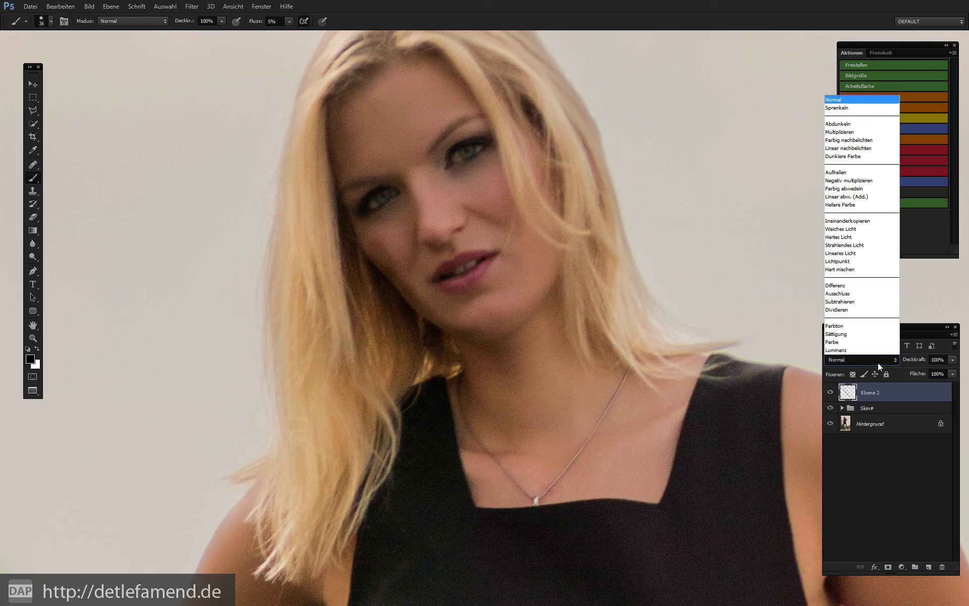
left_click(850, 230)
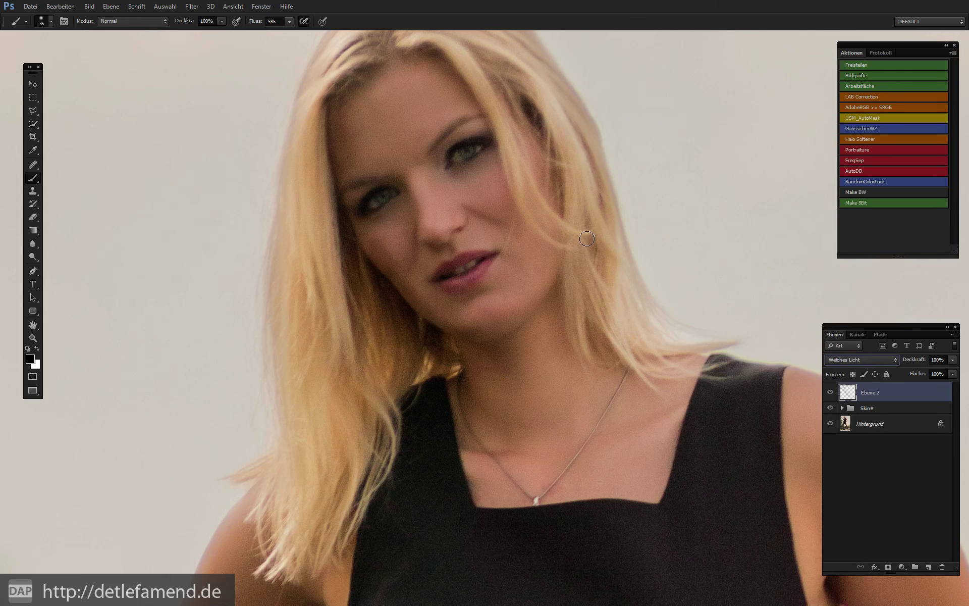
left_click(847, 170)
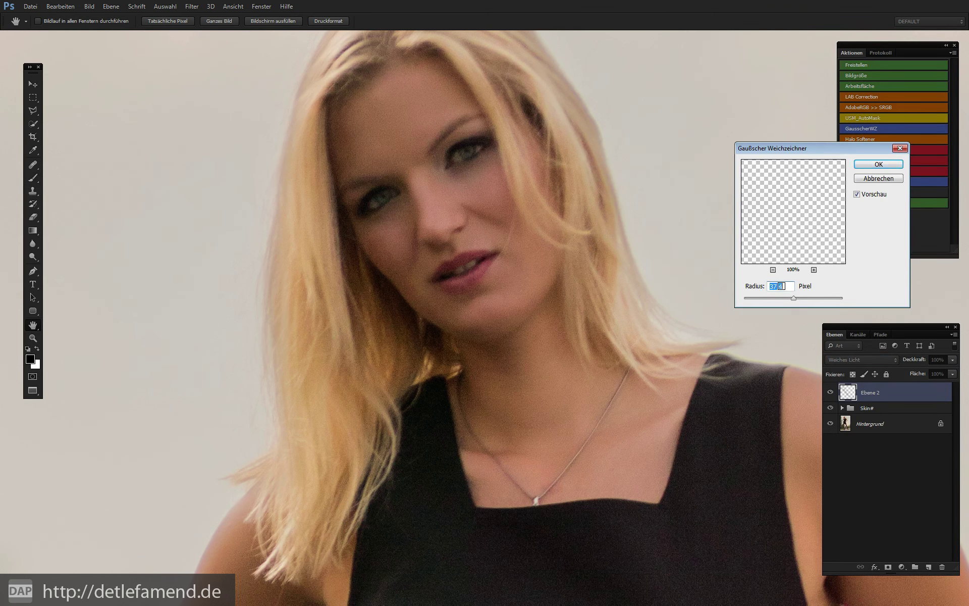
left_click_drag(776, 297, 780, 298)
left_click(889, 170)
key("b")
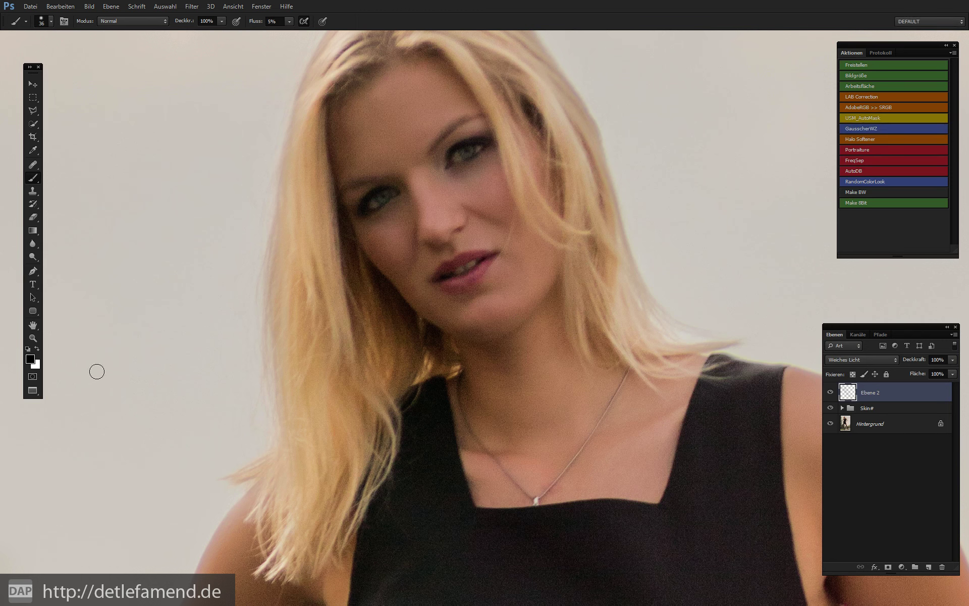
Step: On new layer Ebene 3, brush white highlights on the chin, both cheeks, nose bridge and collarbone
key("x")
key("ctrl+shift+alt+n")
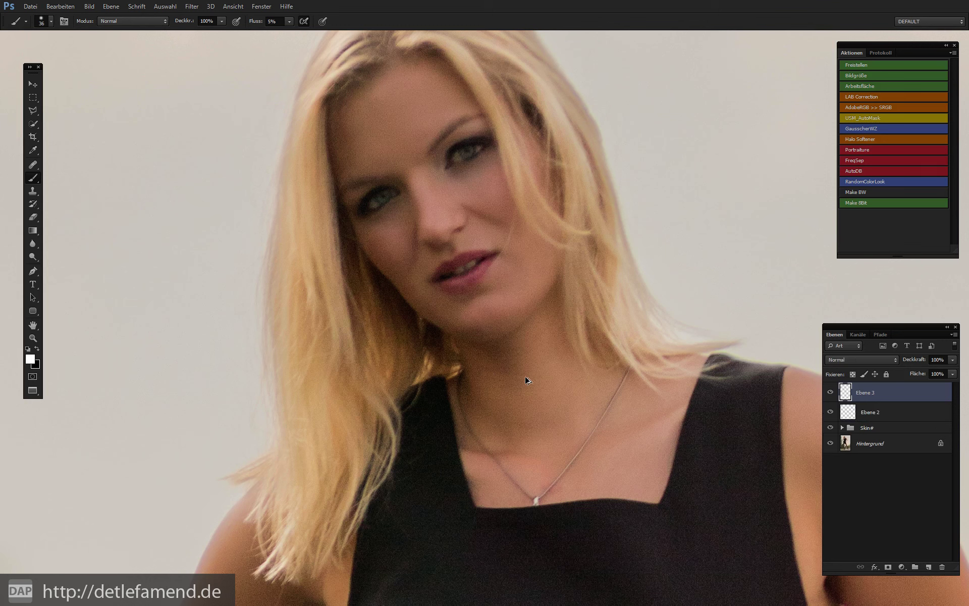
mouse_move(511, 300)
left_mouse_down()
mouse_move(484, 305)
mouse_move(497, 306)
left_mouse_up()
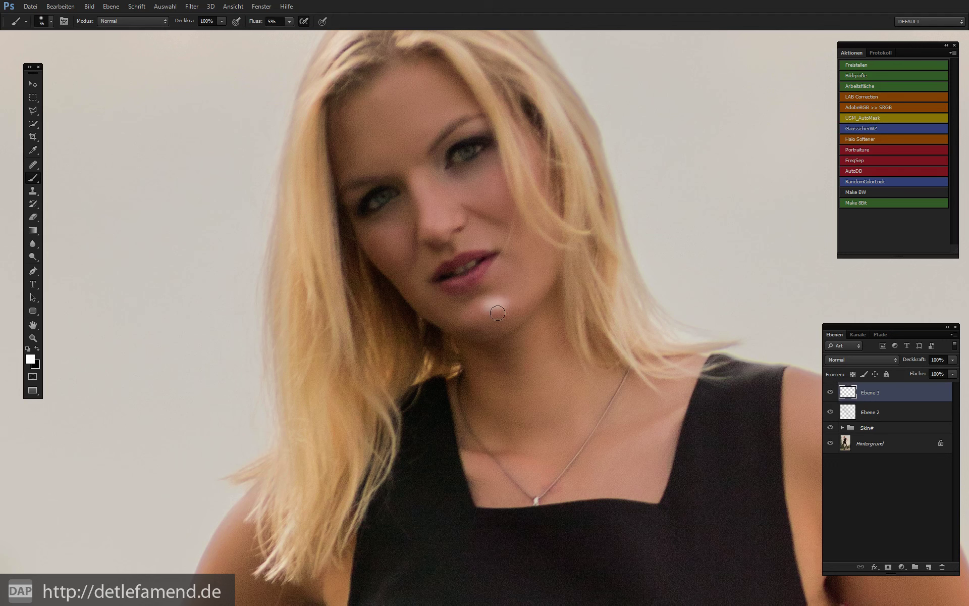
mouse_move(482, 189)
left_mouse_down()
mouse_move(489, 182)
mouse_move(477, 188)
left_mouse_up()
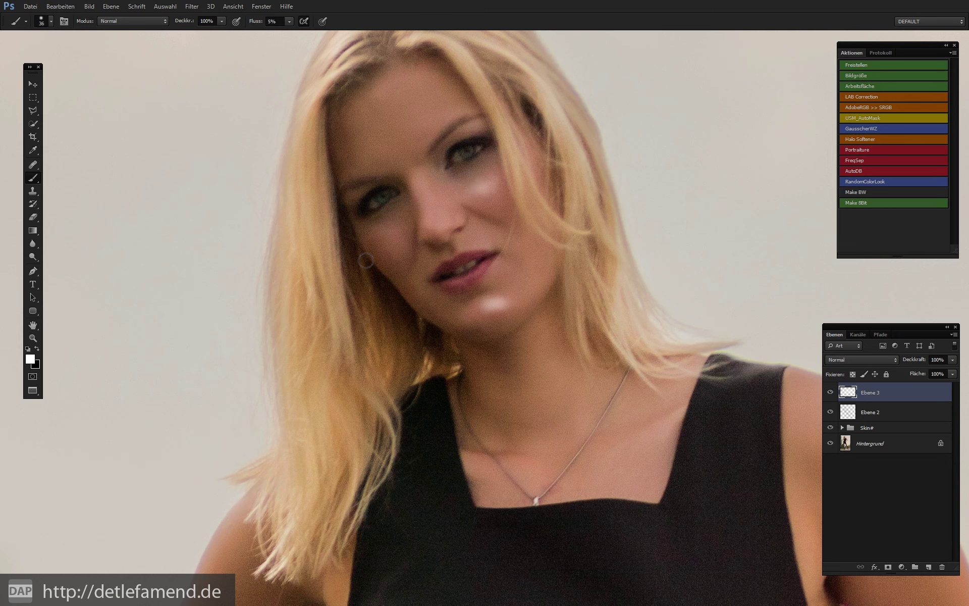
left_click_drag(397, 235, 399, 242)
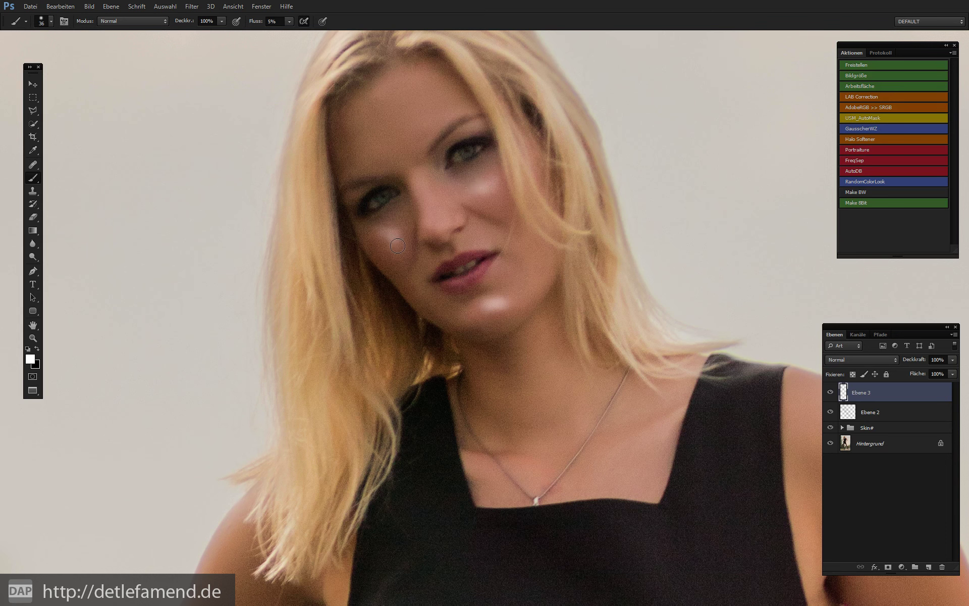
left_click_drag(416, 180, 430, 227)
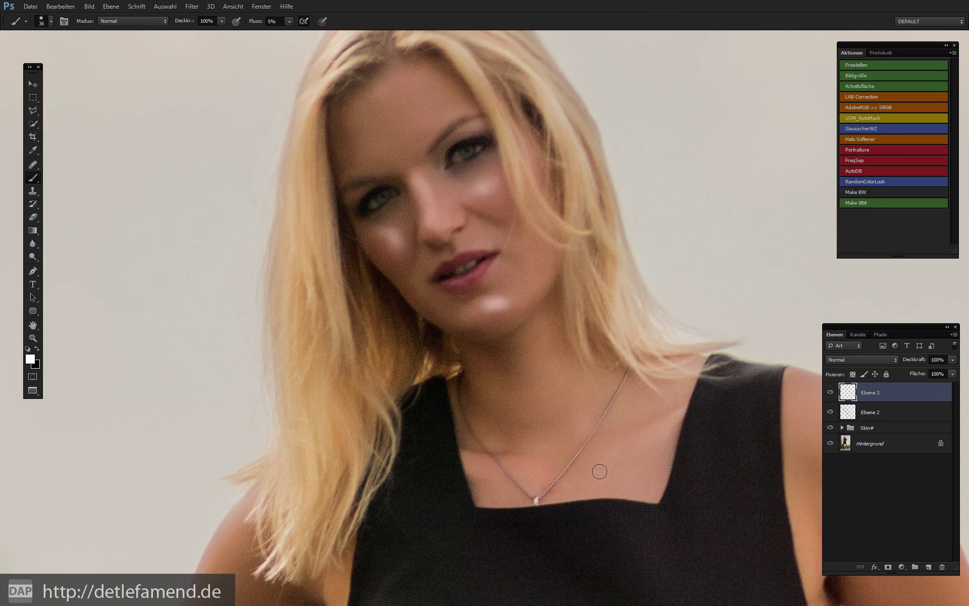
mouse_move(678, 417)
left_mouse_down()
mouse_move(520, 468)
mouse_move(487, 463)
left_mouse_up()
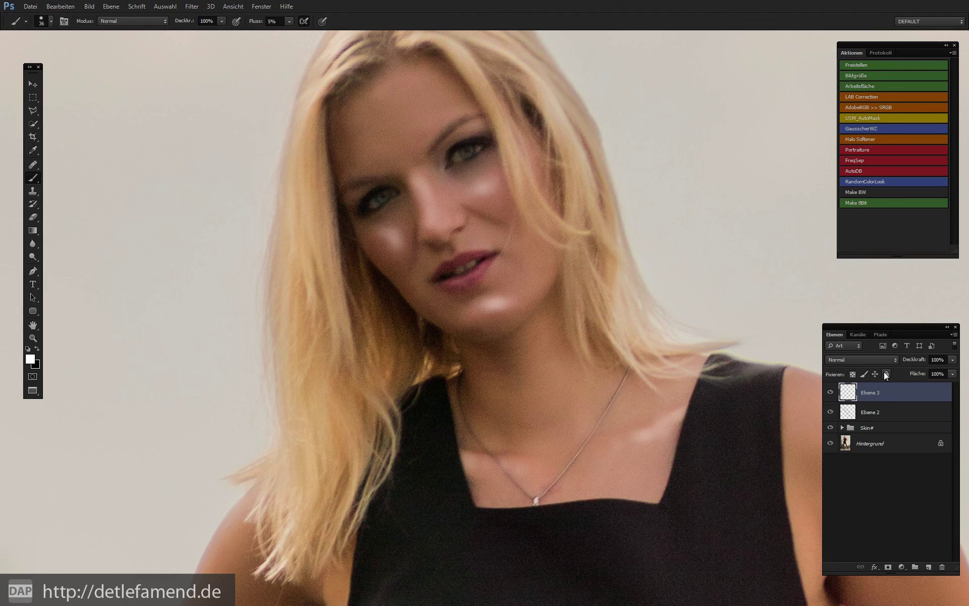
Step: Blend Ebene 3 as Weiches Licht and blur it with the GausscherWZ action at radius 9,8
left_click(873, 361)
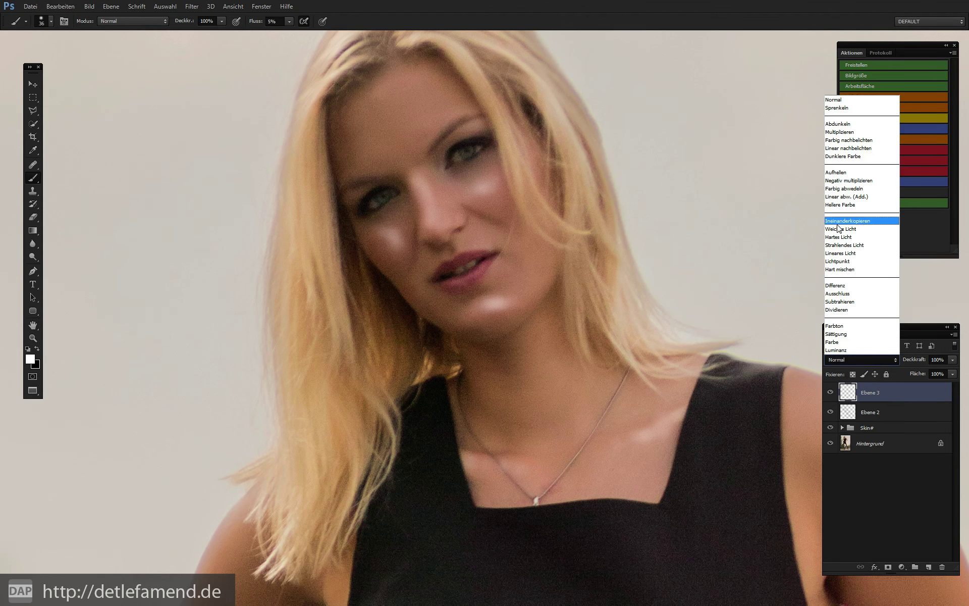
left_click(838, 229)
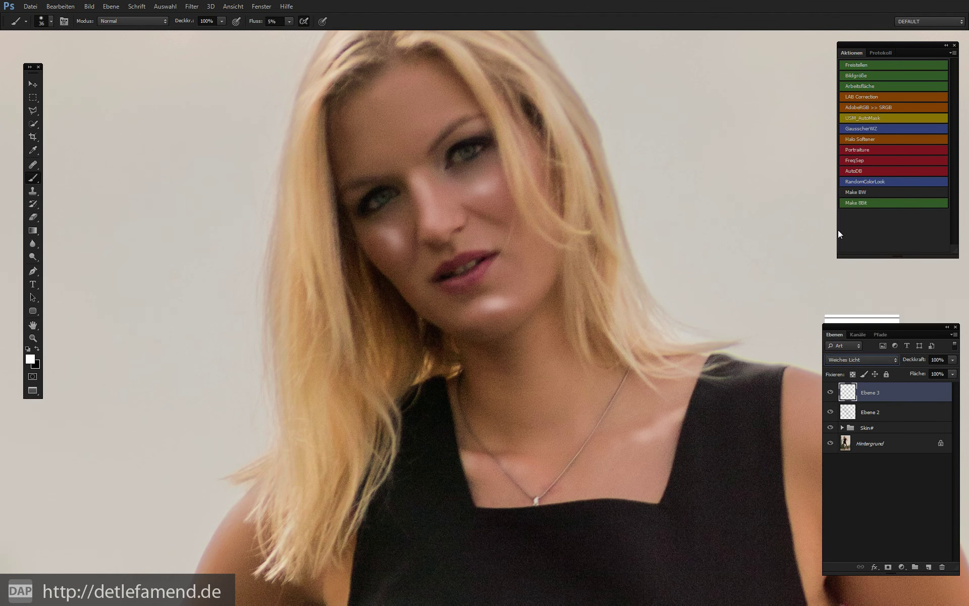
left_click(852, 130)
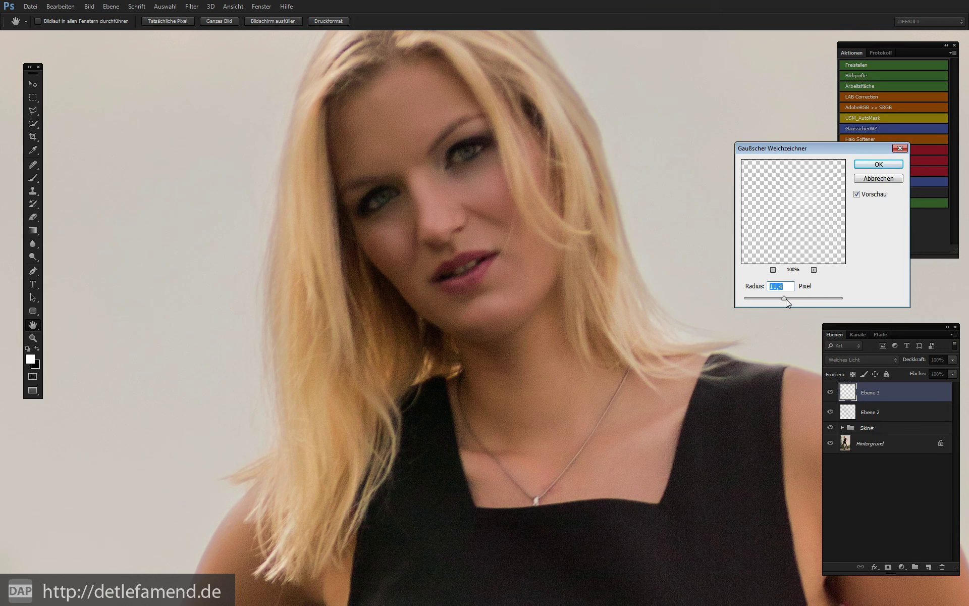
left_click(785, 299)
left_click(782, 298)
left_click(872, 165)
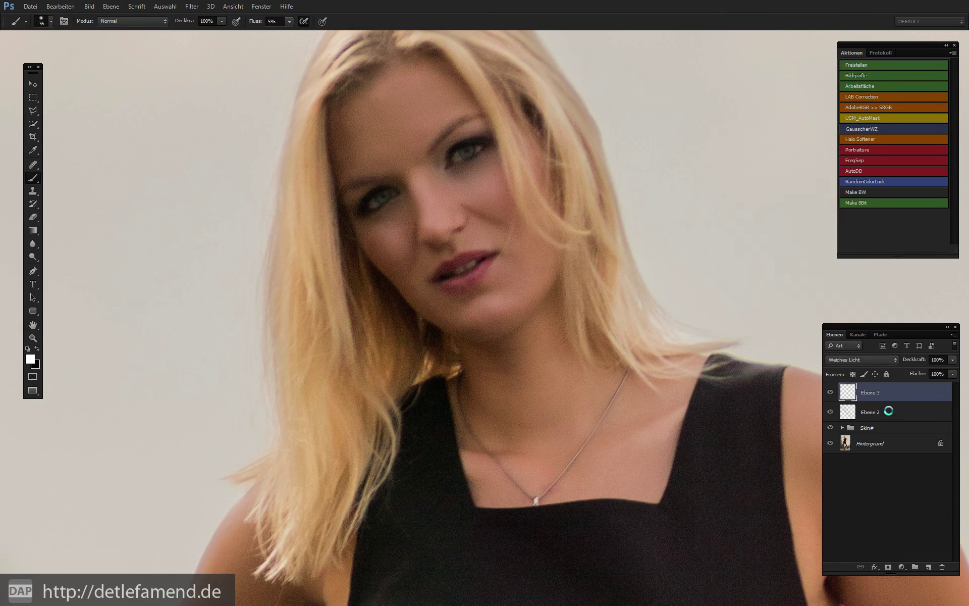
Step: Group Ebene 2 and Ebene 3 into Gruppe 1 and toggle its visibility for a before/after comparison
left_click(874, 414, "shift")
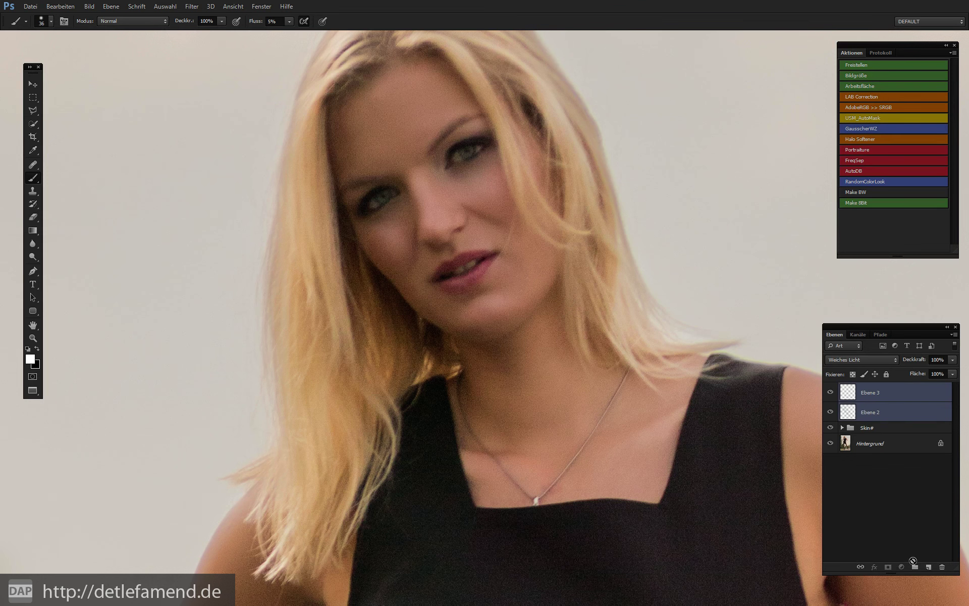
key("ctrl+g")
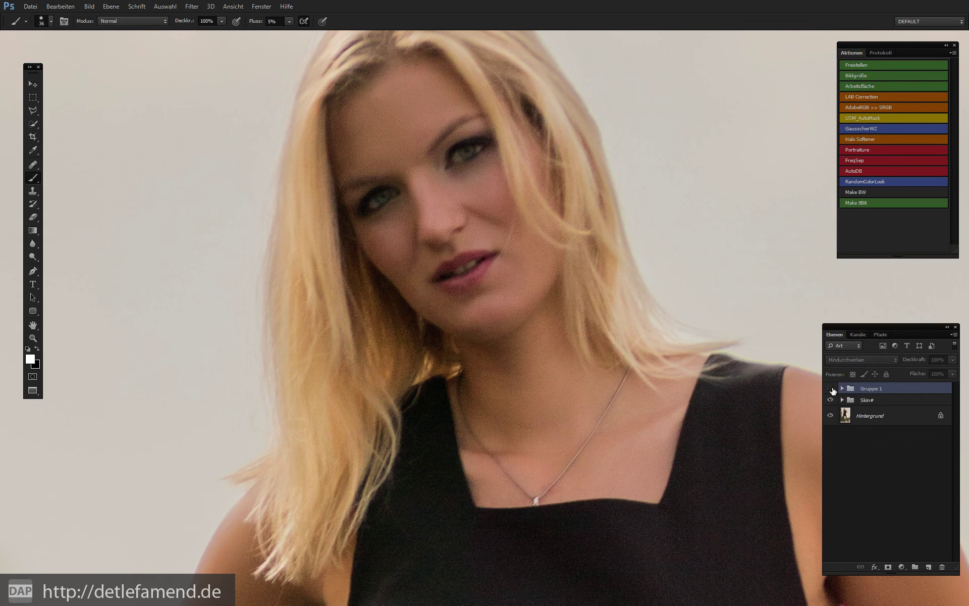
left_click(830, 388)
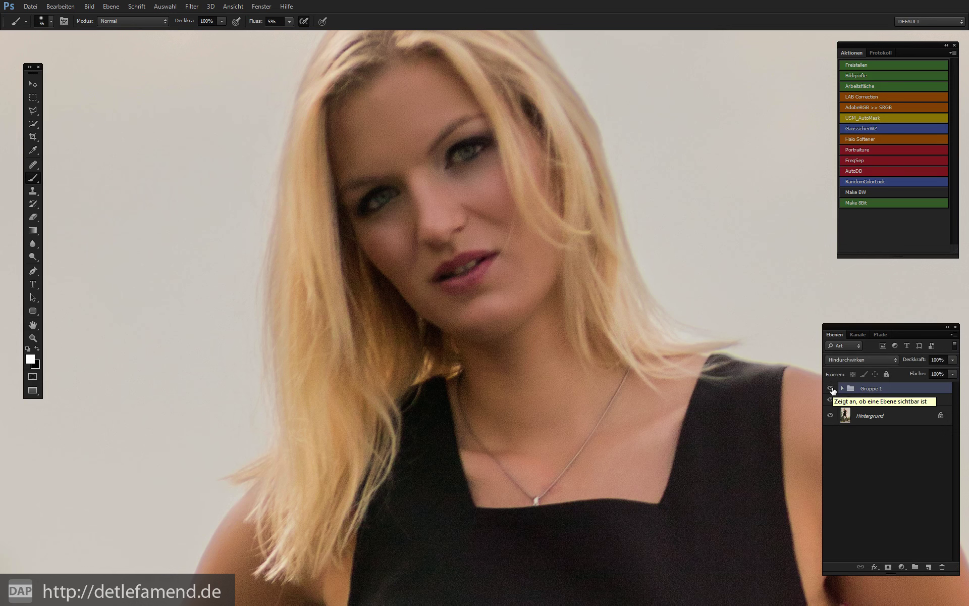
left_click(831, 389)
left_click(830, 388)
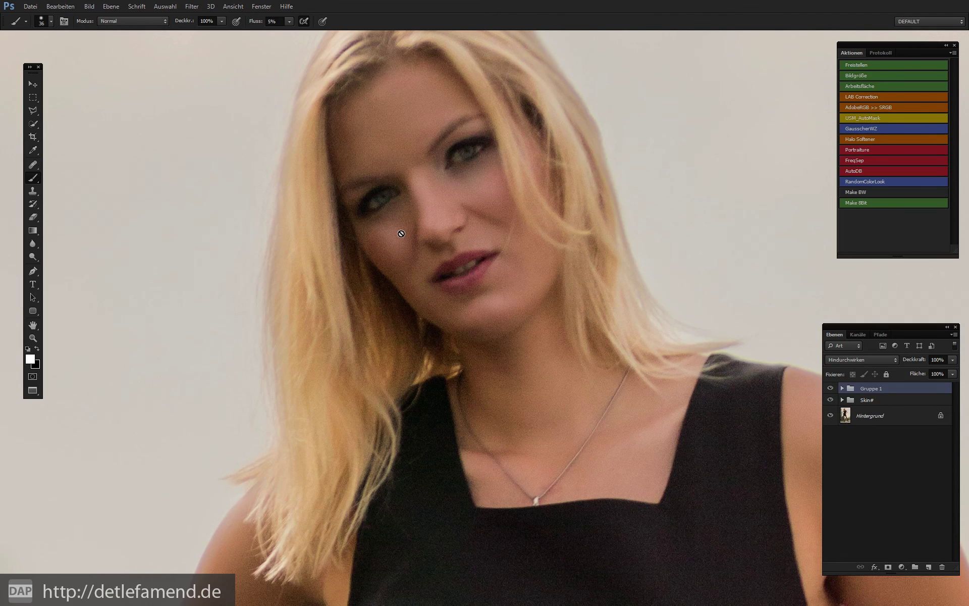
key("ctrl+minus")
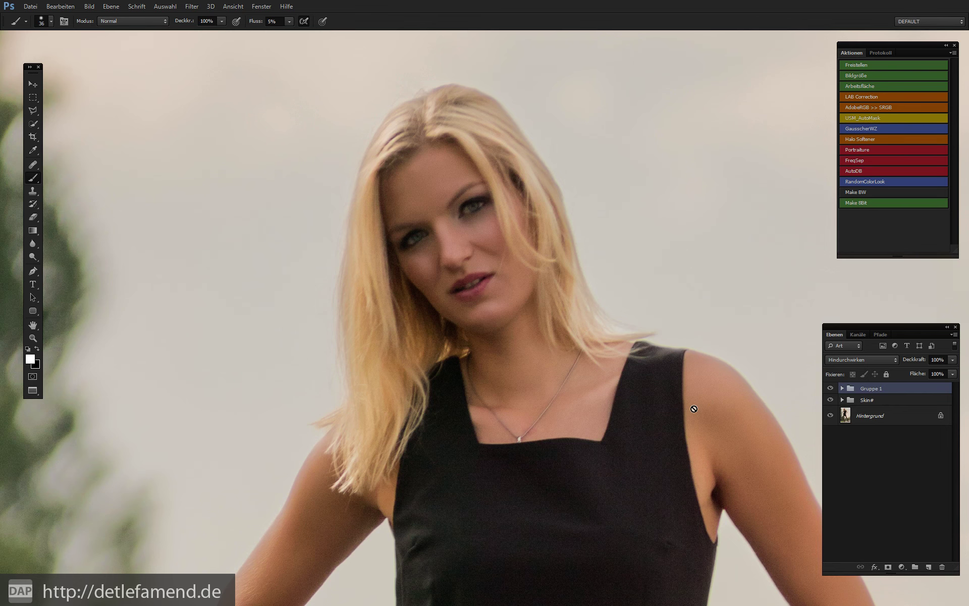
Step: Expand Gruppe 1 and create empty layer Ebene 4 directly above Ebene 3
key("ctrl+minus")
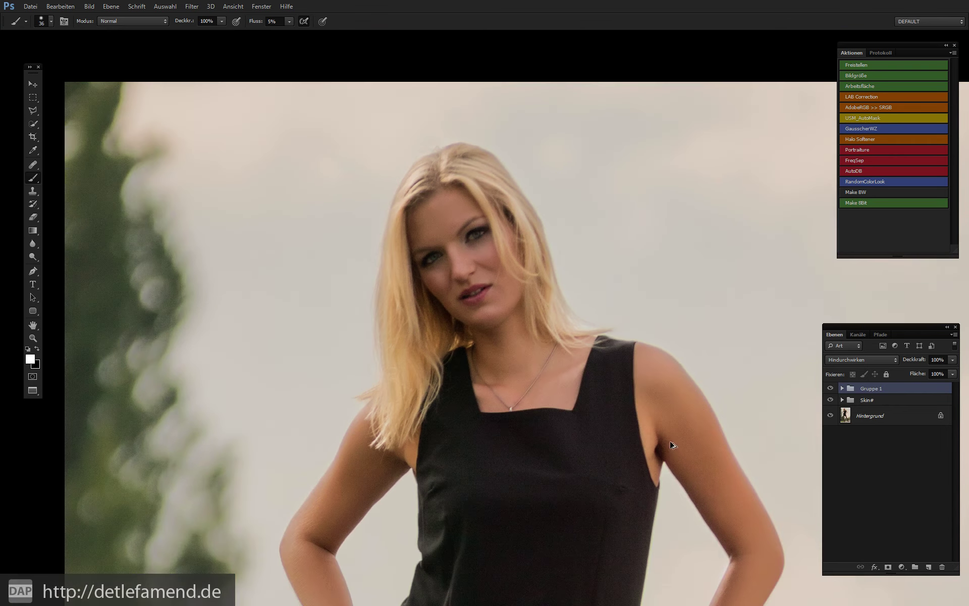
left_click_drag(673, 444, 604, 330)
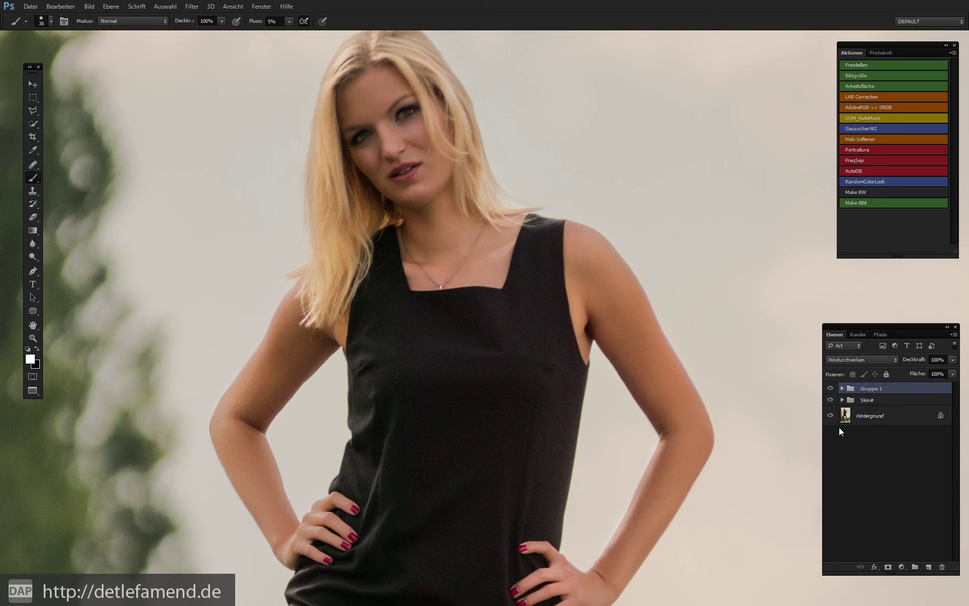
left_click(842, 388)
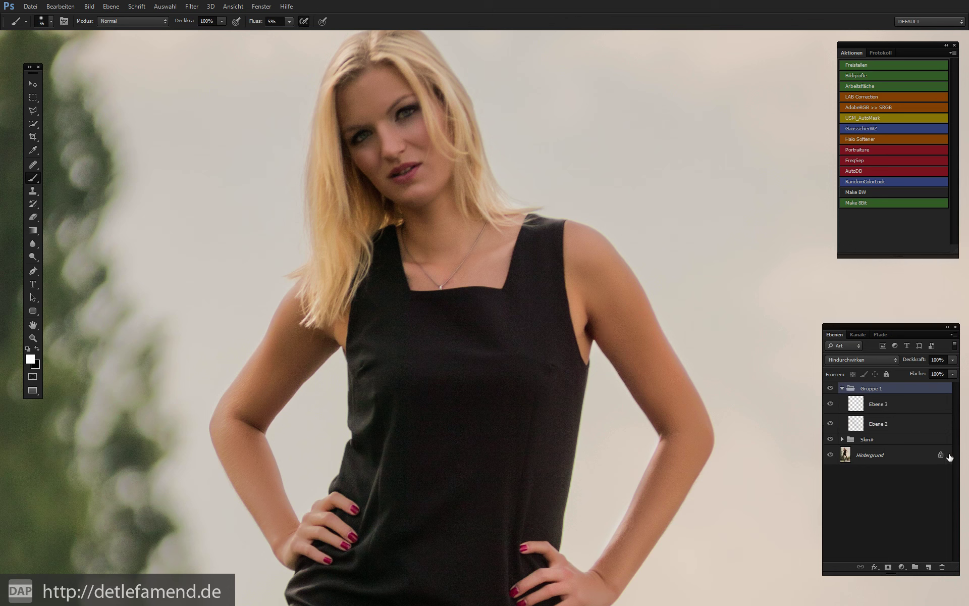
left_click(902, 406)
key("ctrl+shift+alt+n")
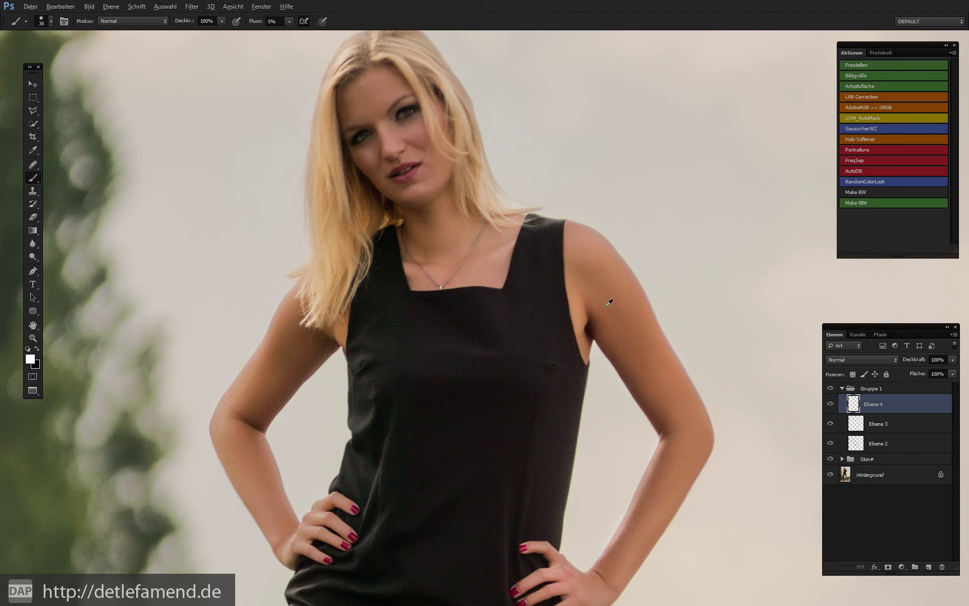
Step: Paint soft white highlights on Ebene 4 over the right shoulder, upper arm, forearm and elbow, with the brush reduced to 56
mouse_move(595, 260)
left_mouse_down()
mouse_move(618, 295)
mouse_move(626, 288)
mouse_move(635, 327)
mouse_move(632, 317)
left_mouse_up()
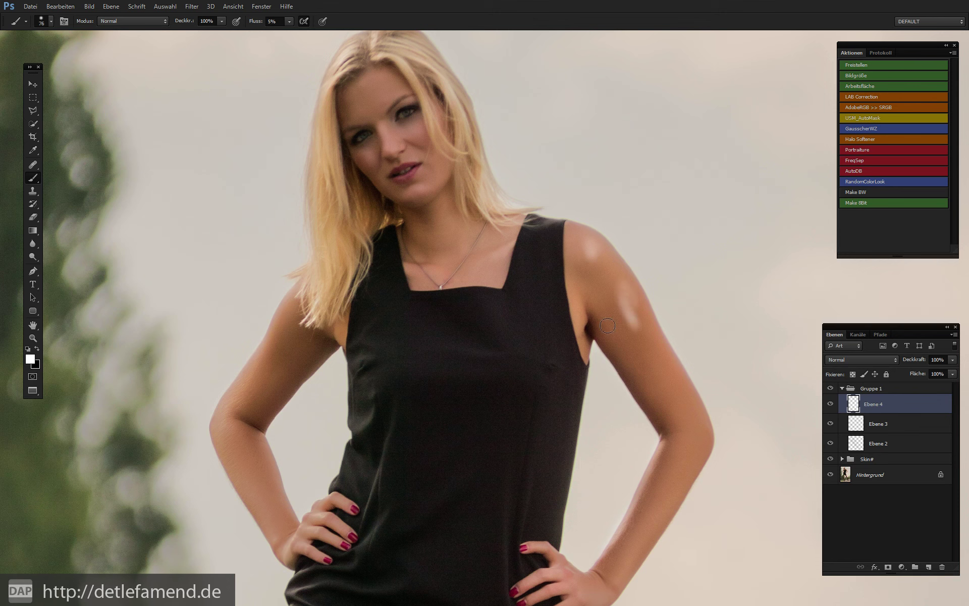
mouse_move(695, 414)
left_mouse_down()
mouse_move(666, 378)
mouse_move(670, 490)
left_mouse_up()
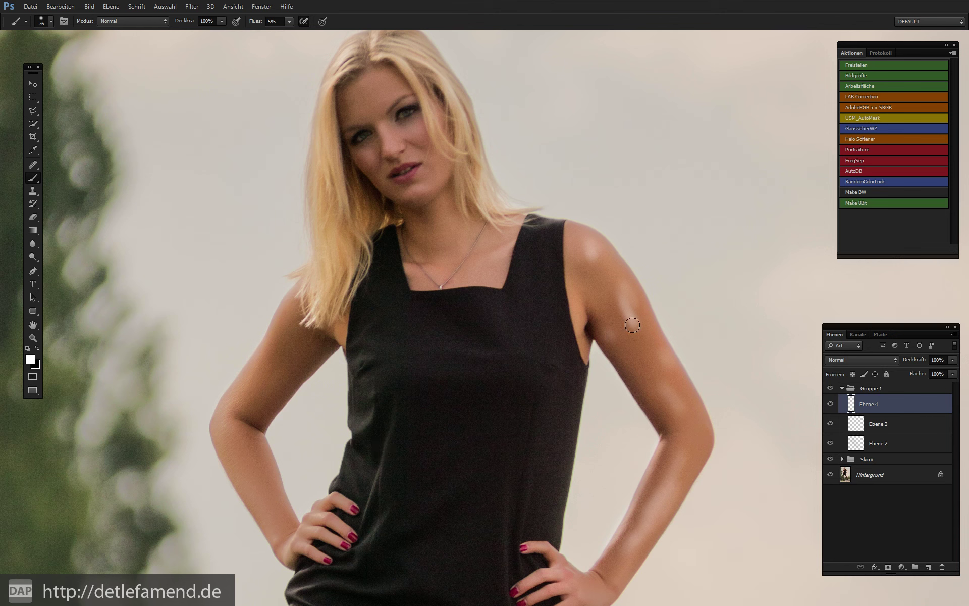
mouse_move(627, 308)
left_mouse_down()
mouse_move(618, 314)
mouse_move(628, 300)
left_mouse_up()
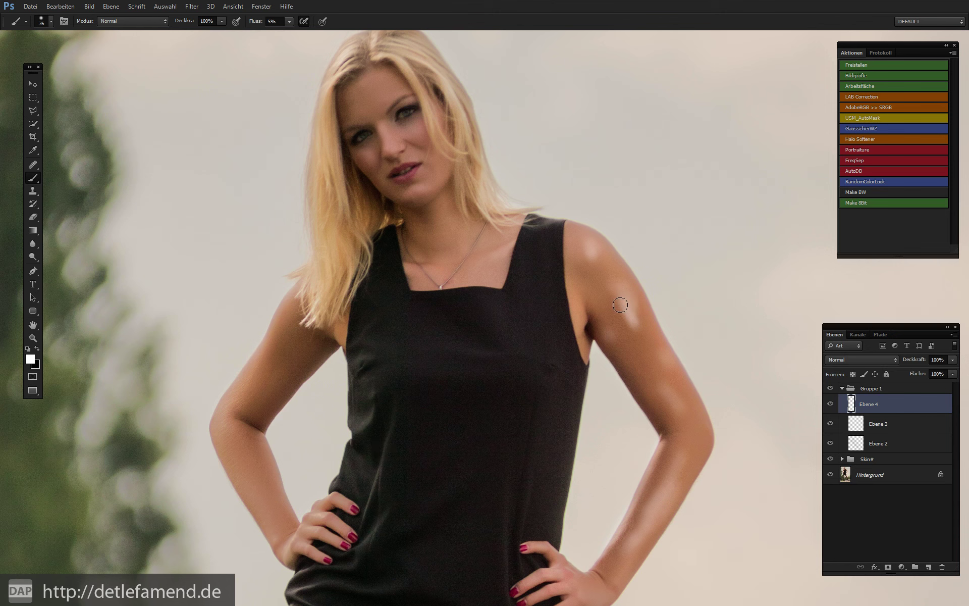
left_click(678, 409, "alt")
key("bracketleft")
key("bracketleft")
left_click_drag(663, 394, 682, 418)
left_click_drag(595, 249, 585, 242)
Step: Set Ebene 4 to Weiches Licht and apply a Gaussian blur at radius 25,0
left_click(860, 359)
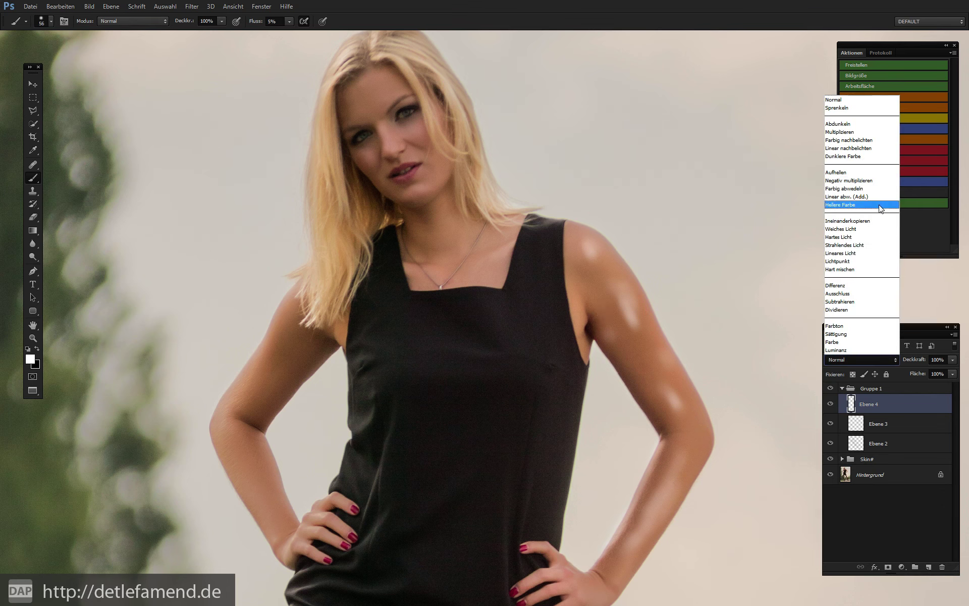
left_click(858, 234)
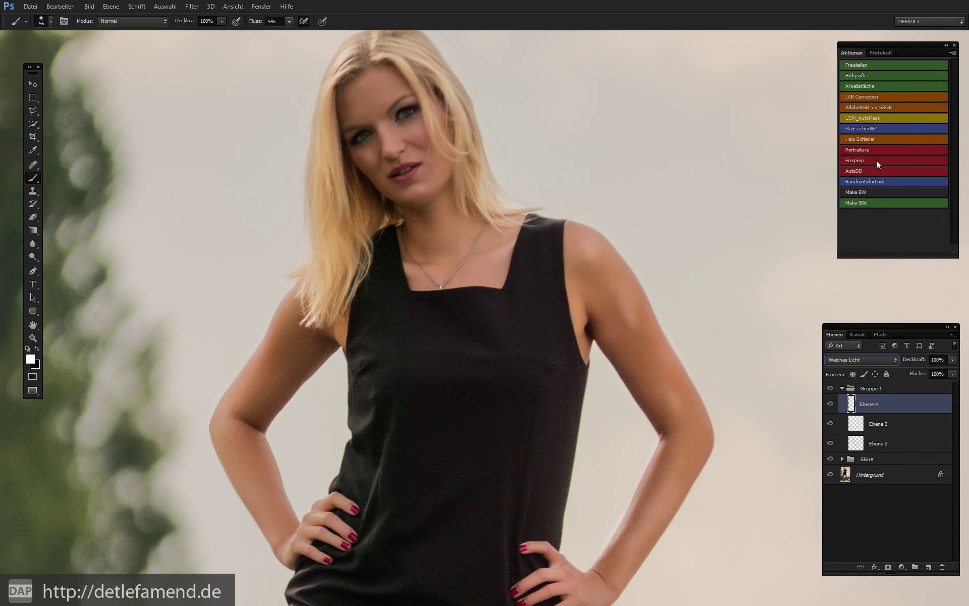
left_click(862, 128)
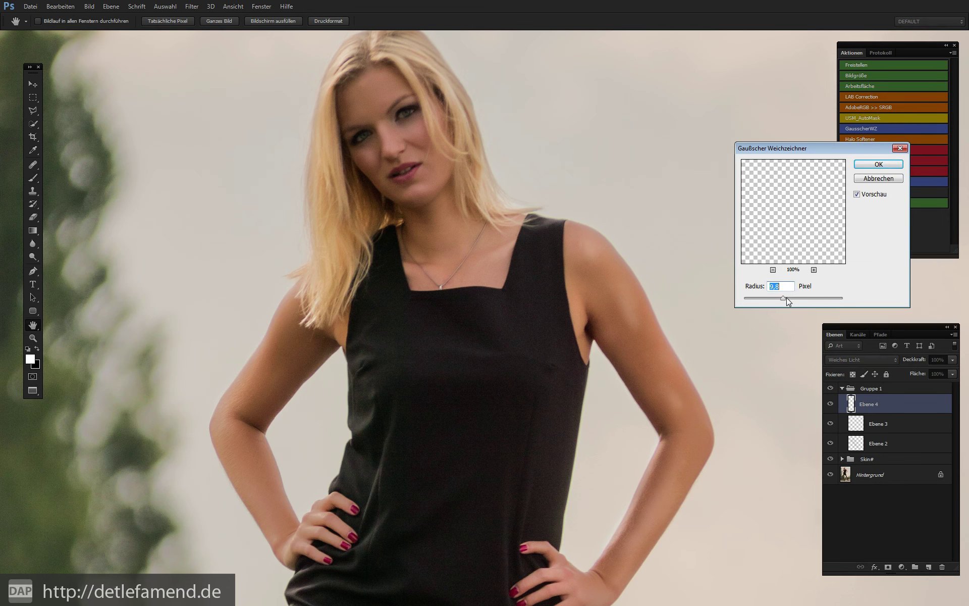
left_click_drag(785, 299, 789, 297)
left_click(861, 164)
key("b")
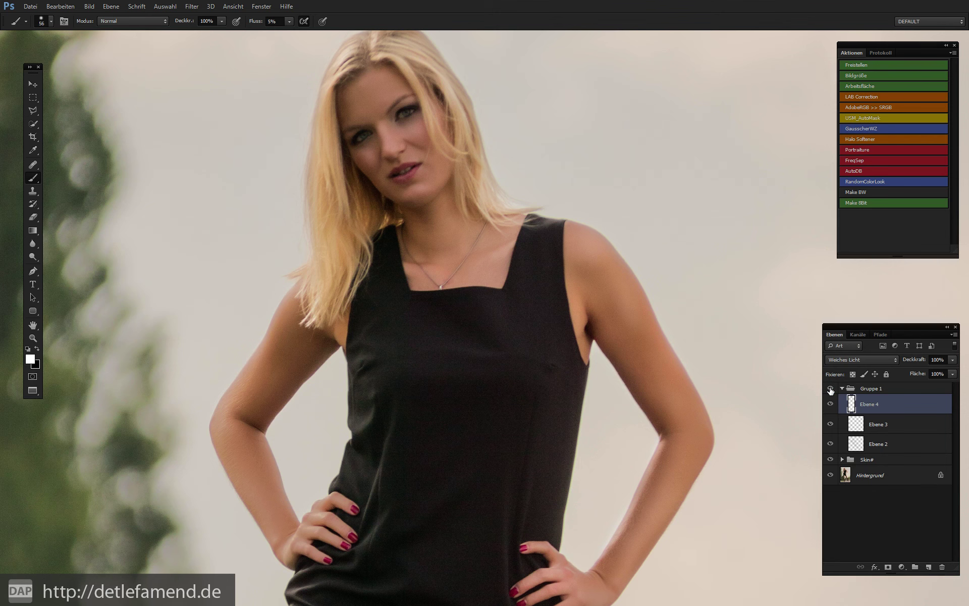
Step: Apply a second Gaussian blur to Ebene 4 at radius 22,3
left_click(858, 129)
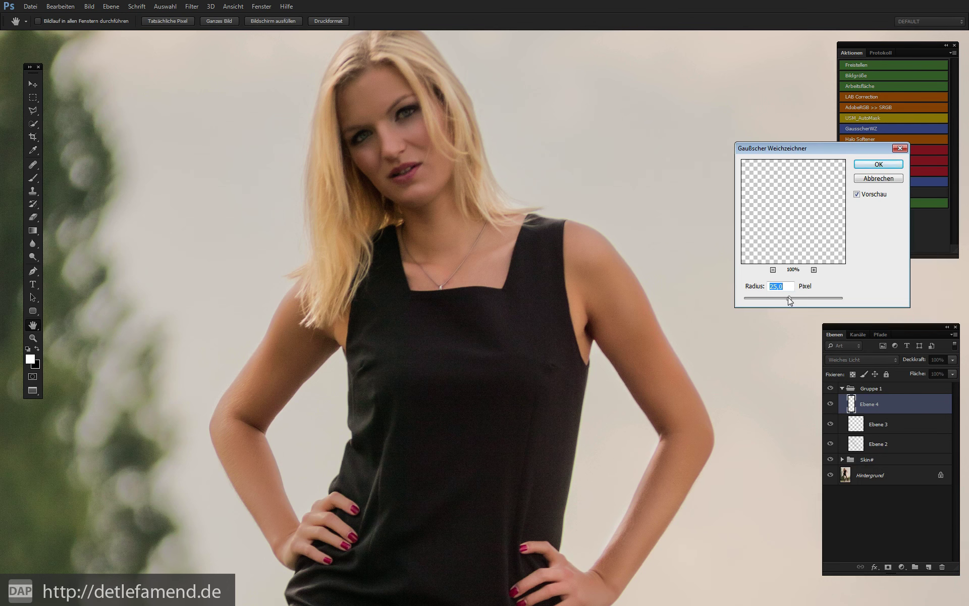
left_click(783, 297)
left_click_drag(786, 297, 789, 296)
left_click(864, 165)
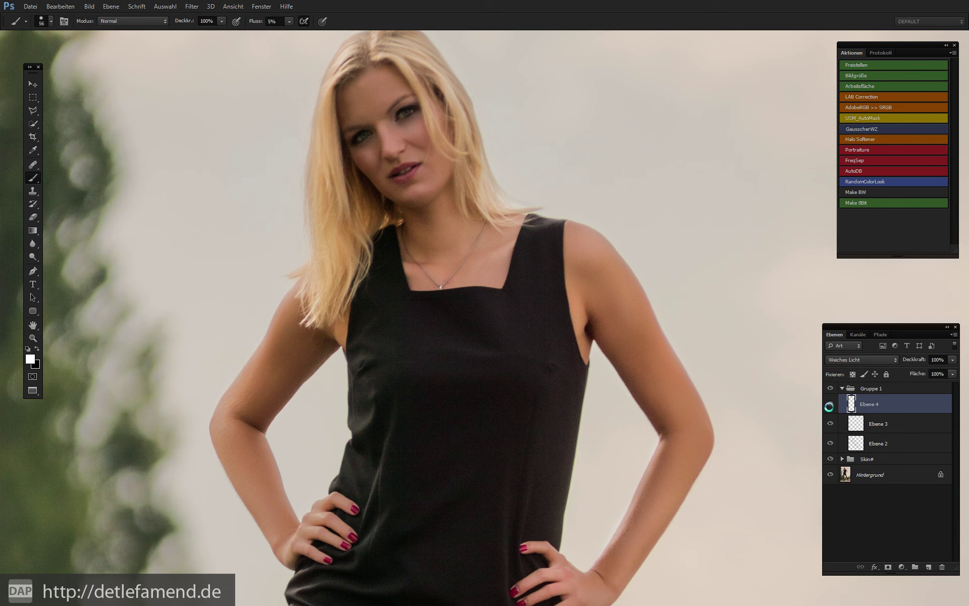
Step: Toggle Ebene 4 off and on to compare the arm highlights
left_click(830, 407)
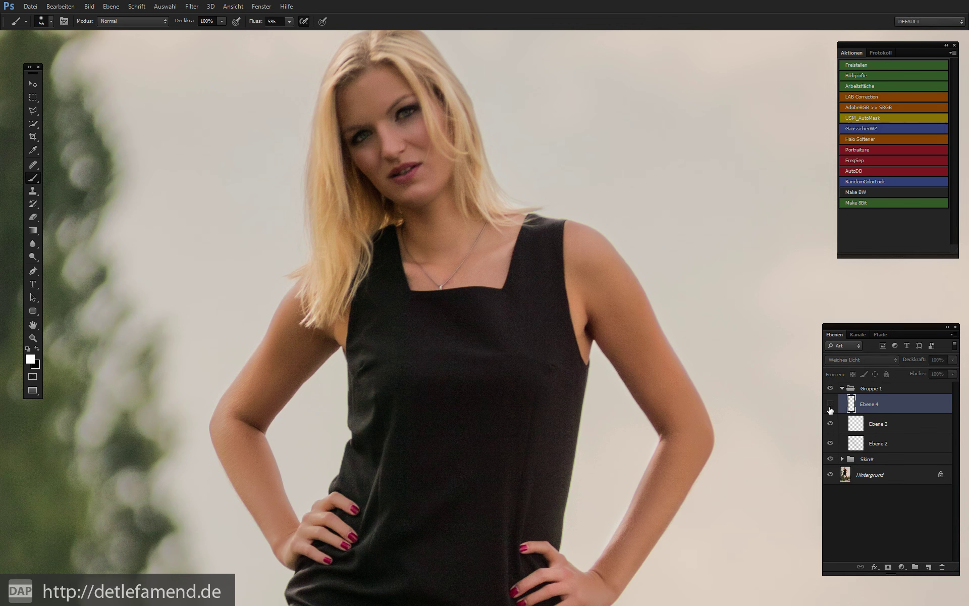
left_click(830, 406)
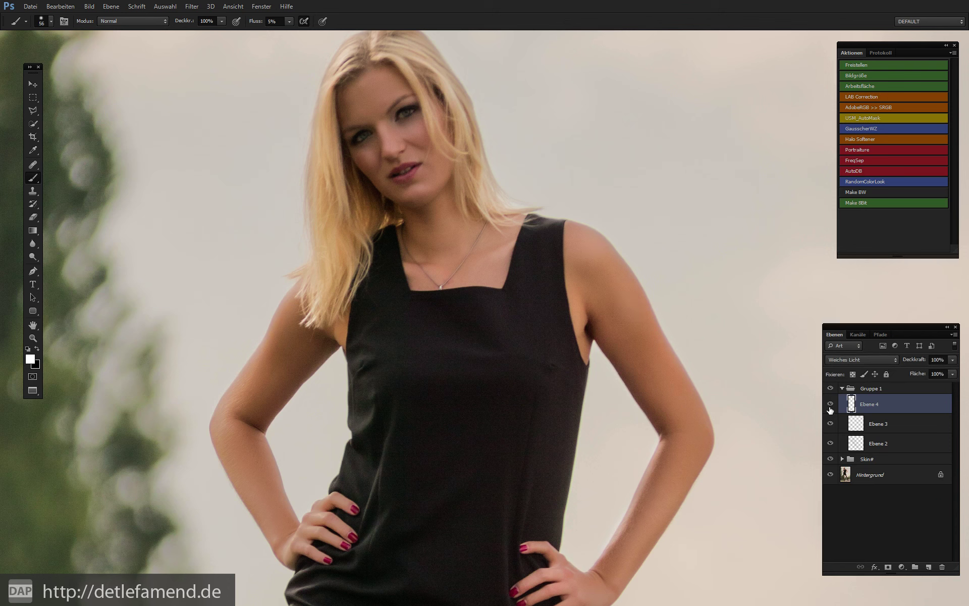
left_click(830, 406)
left_click(830, 406)
Step: Collapse Gruppe 1, keep it visible, and zoom out to see the whole photo
key("alt+bracketright")
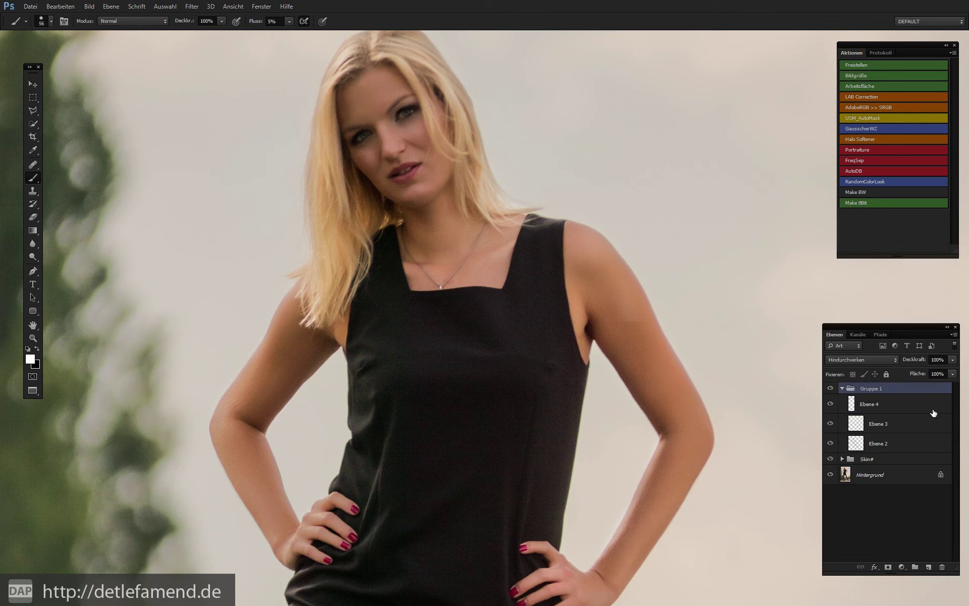
left_click(841, 388)
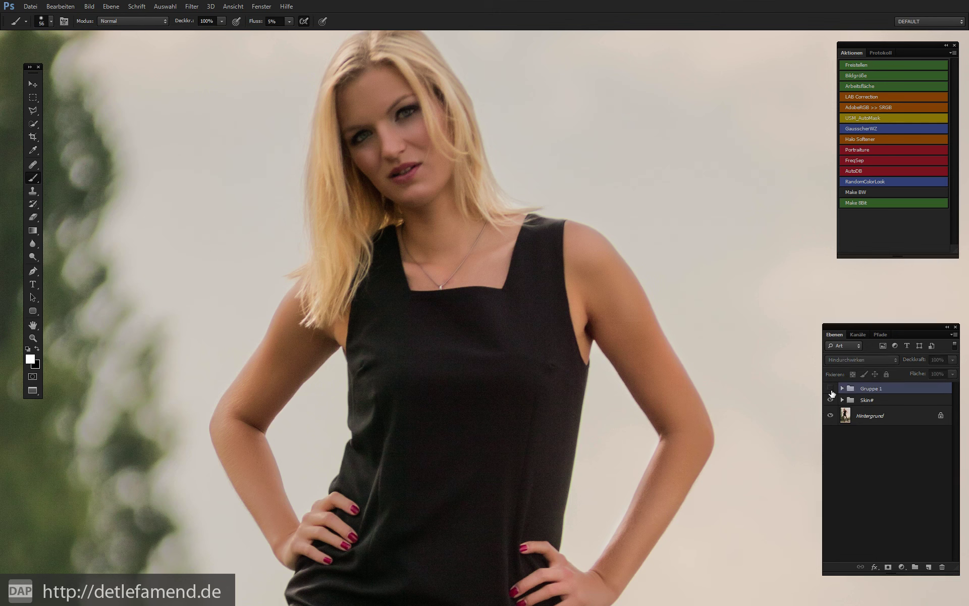
left_click(831, 390)
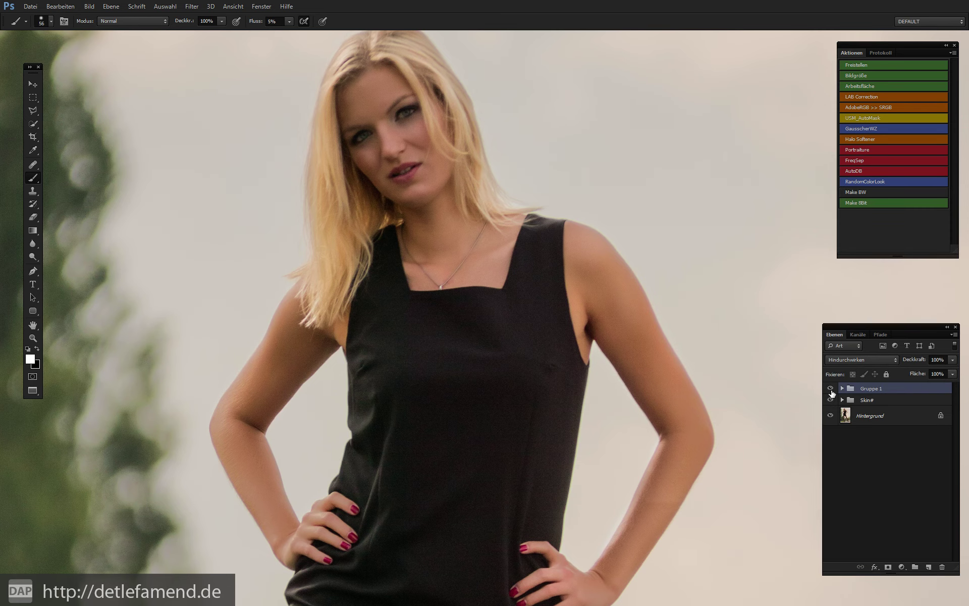
key("ctrl+minus")
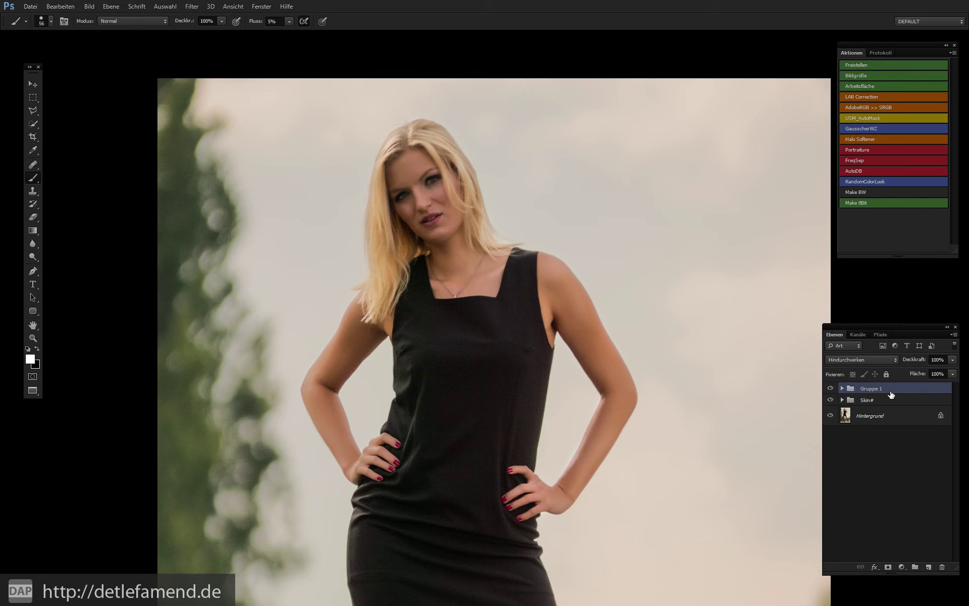
Step: Switch the Actions panel to list view and inspect the AutoDB action's layer-setting steps
double_click(873, 389)
left_click(953, 52)
left_click(904, 63)
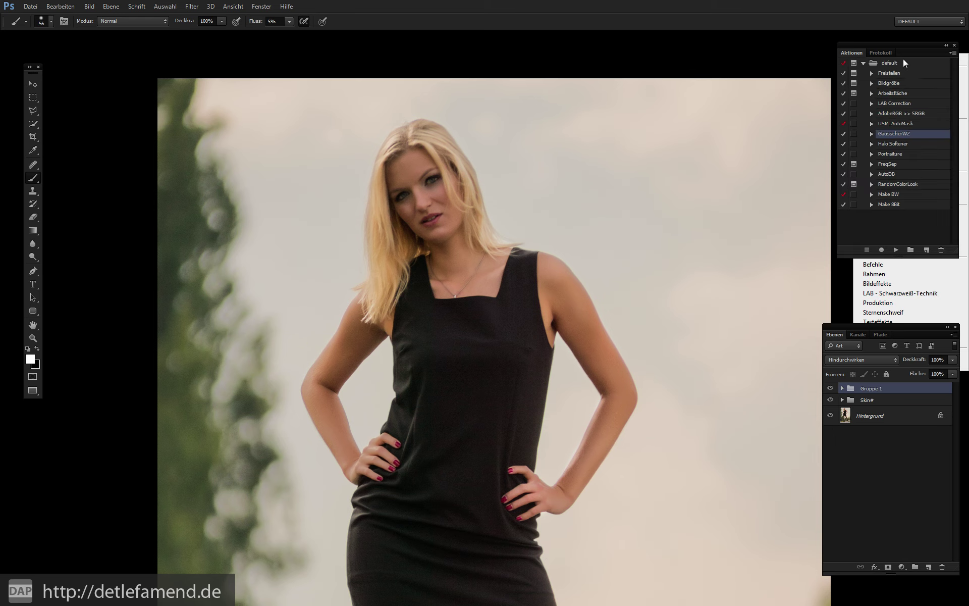
left_click(872, 174)
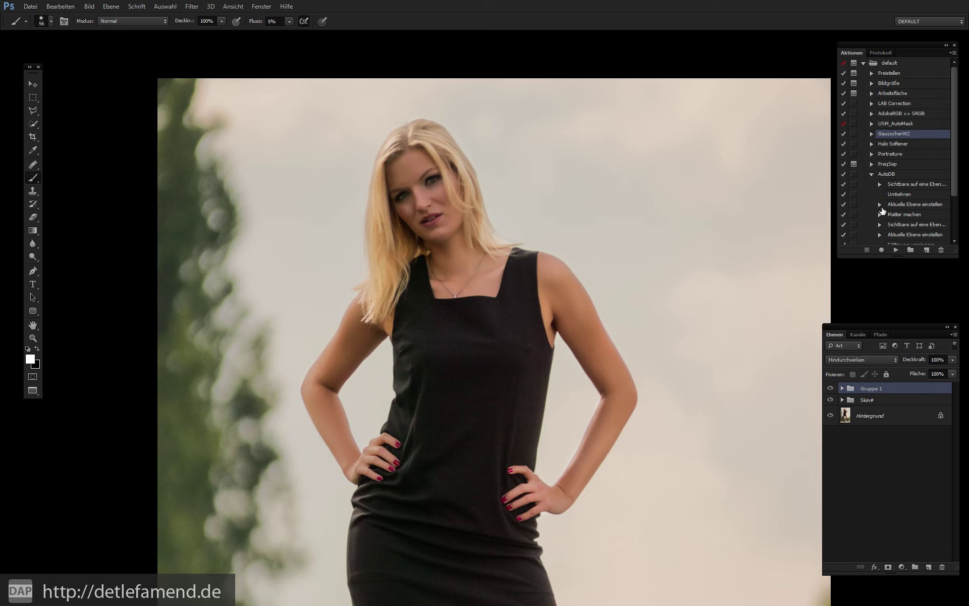
scroll(954, 172, "down", 3)
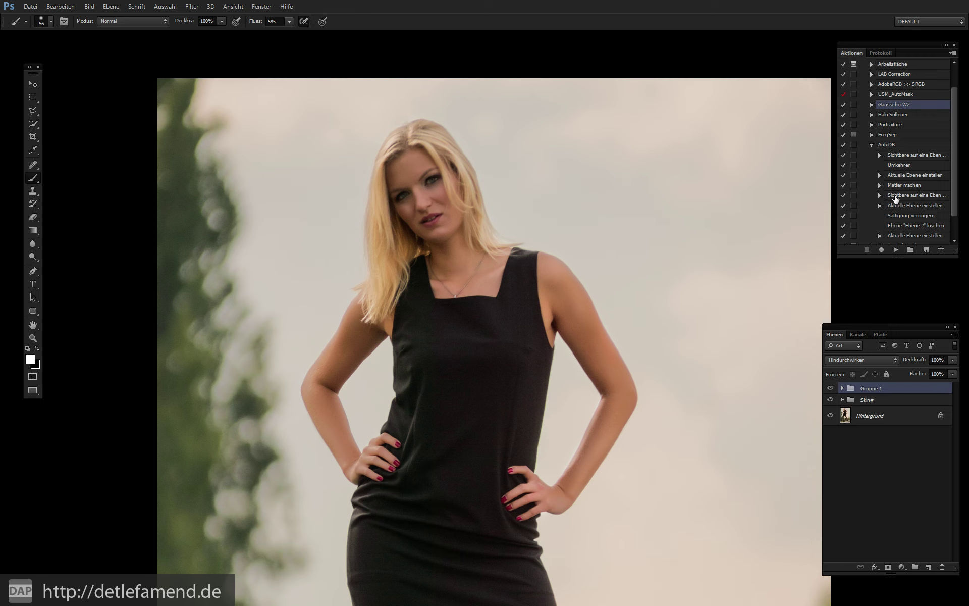
left_click(879, 175)
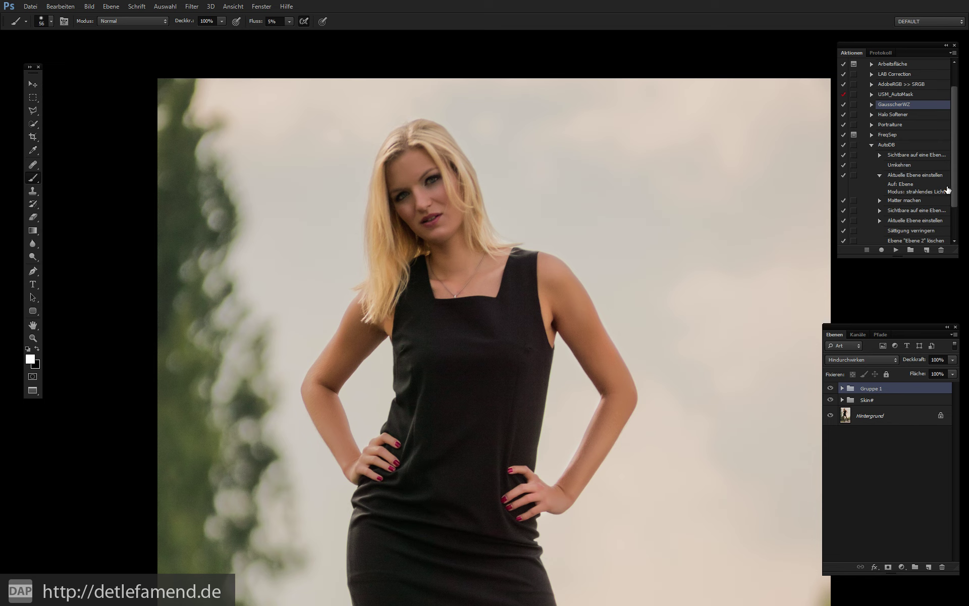
left_click_drag(954, 188, 957, 204)
left_click(879, 193)
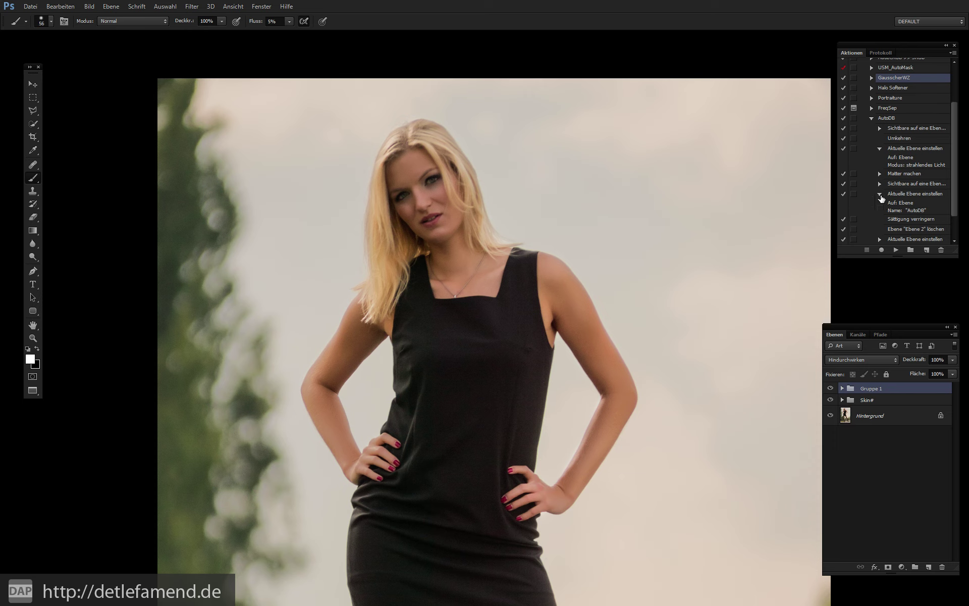
left_click(879, 194)
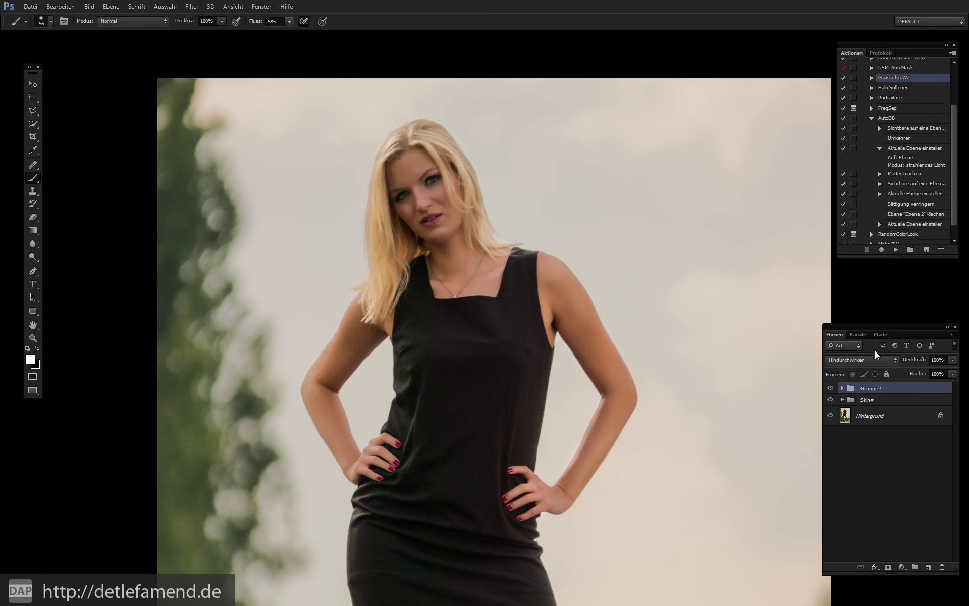
Step: Play GausscherWZ past the warning and stamp all visible layers into Ebene 5
left_click(896, 249)
left_click(441, 231)
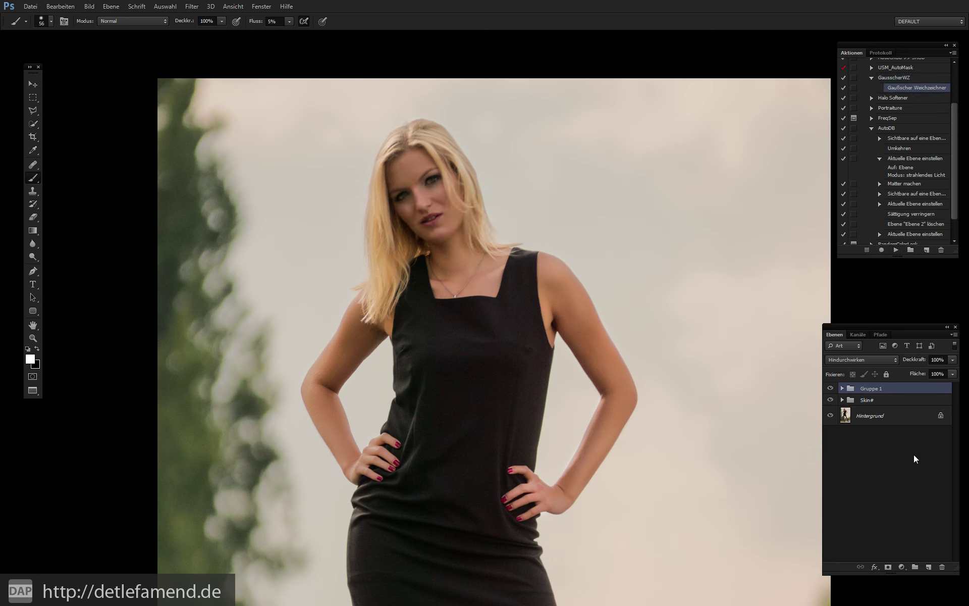
key("ctrl+alt+shift+e")
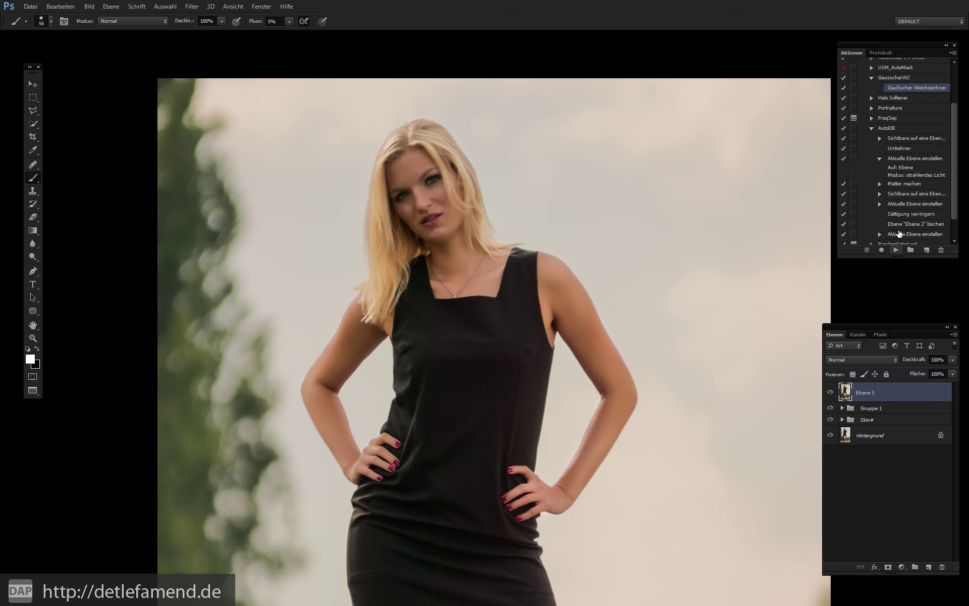
left_click(892, 138)
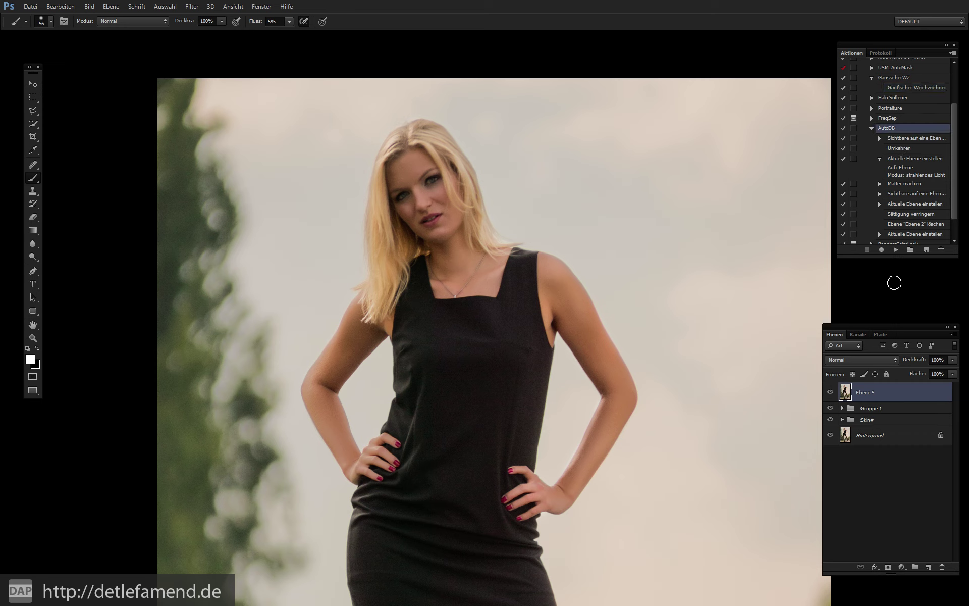
Step: Play the AutoDB action from its 'Sichtbare auf eine Ebene' step until the filters finish
left_click(896, 249)
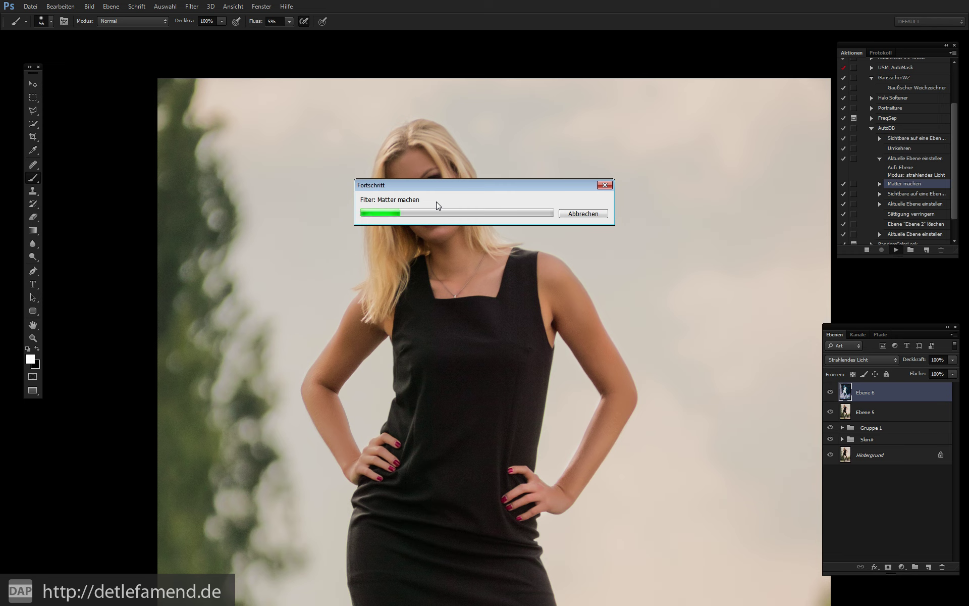
left_click_drag(438, 188, 485, 223)
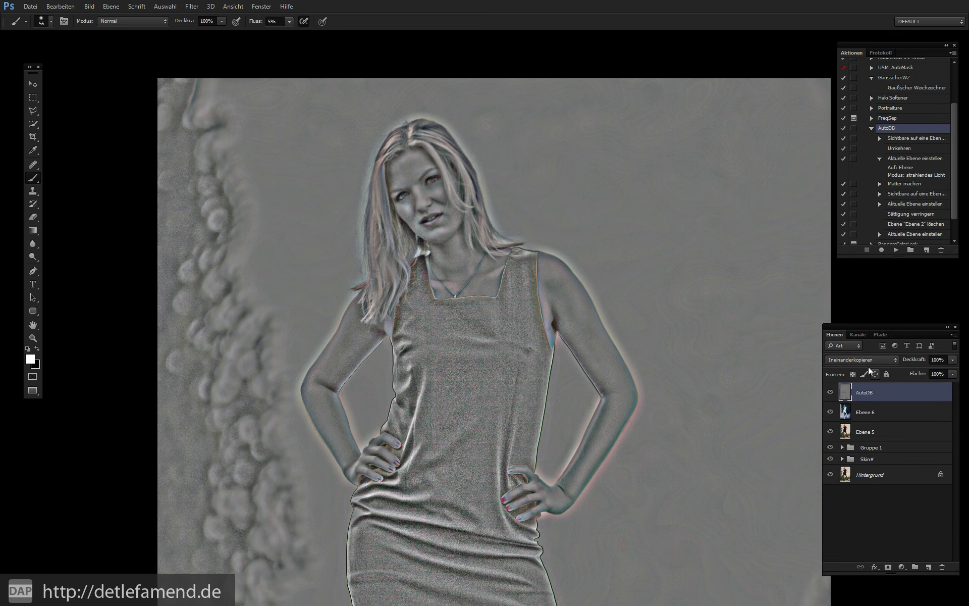
Step: Compare AutoDB on and off, keep it on Ineinanderkopieren, then hide AutoDB, Ebene 6 and Ebene 5
left_click(830, 392)
left_click(830, 392)
left_click(863, 361)
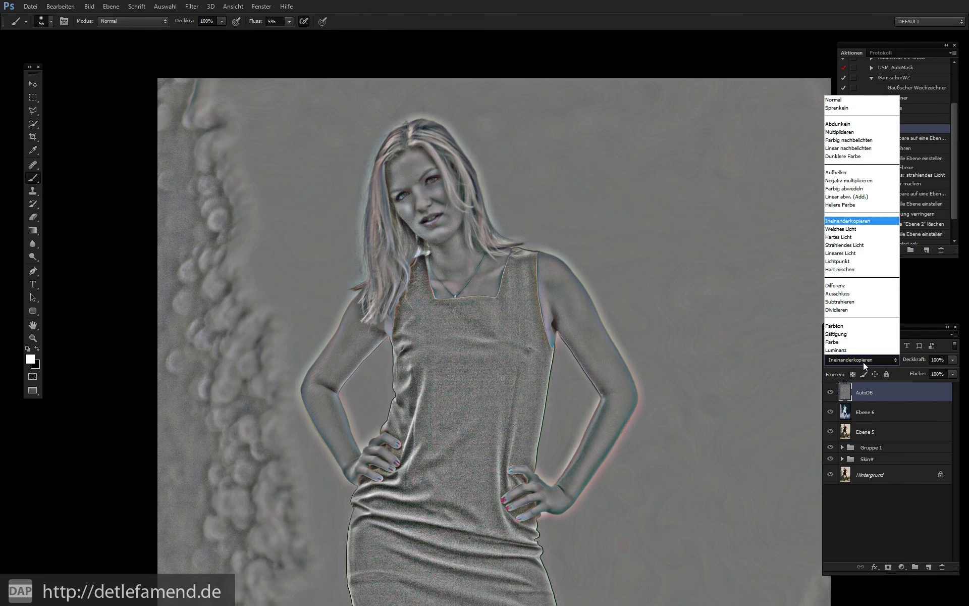
left_click(832, 220)
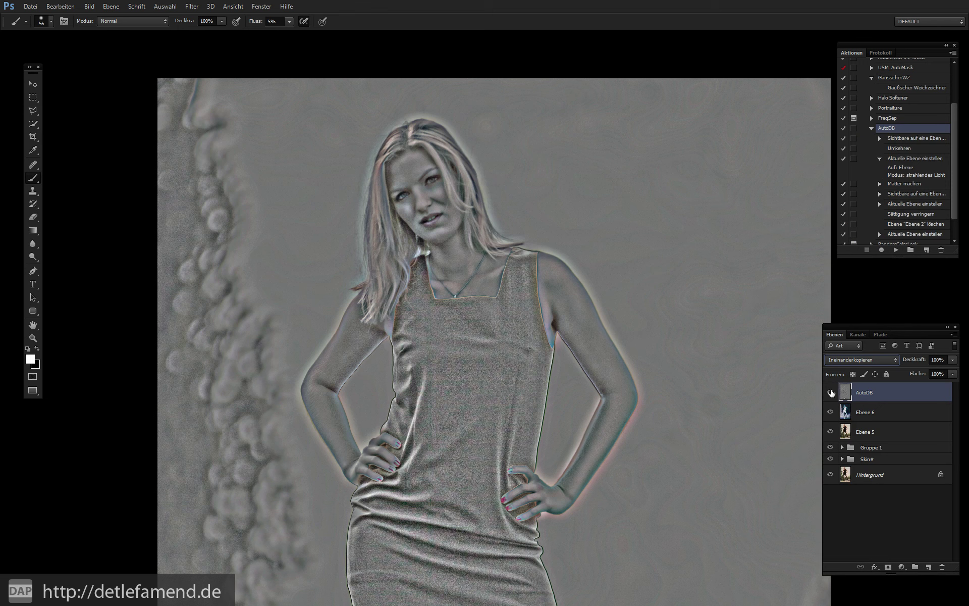
left_click(830, 392)
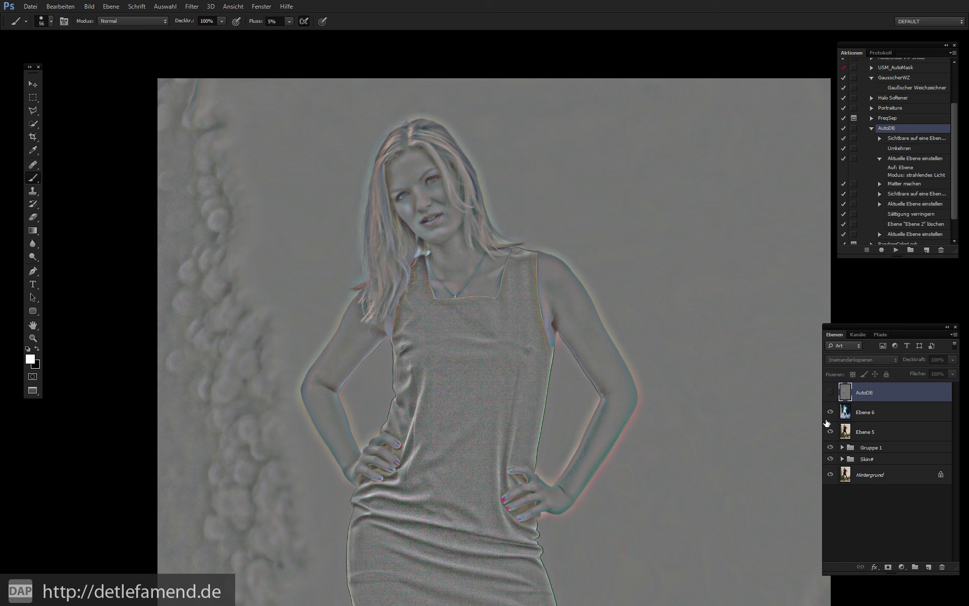
left_click_drag(830, 433, 830, 413)
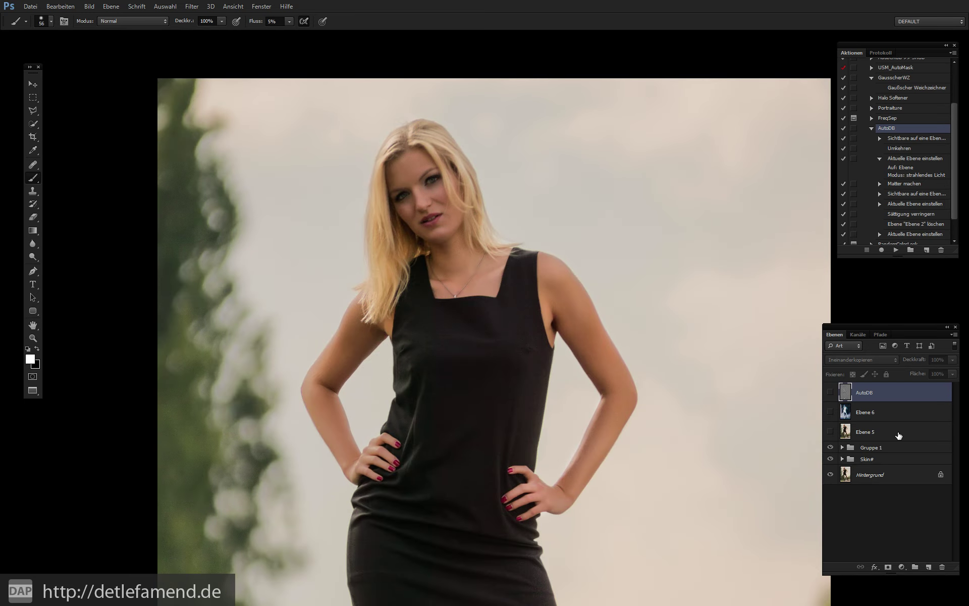
left_click(898, 435, "shift")
Step: Delete the AutoDB, Ebene 6 and Ebene 5 layers and switch the Actions panel to Button Mode
mouse_move(881, 430)
left_mouse_down()
mouse_move(926, 561)
mouse_move(941, 566)
left_mouse_up()
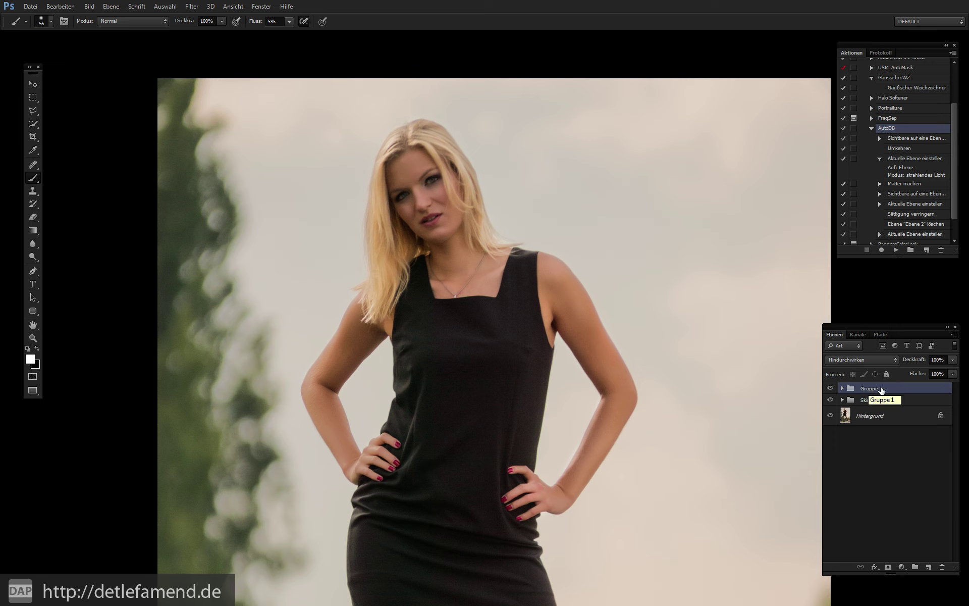
left_click(871, 129)
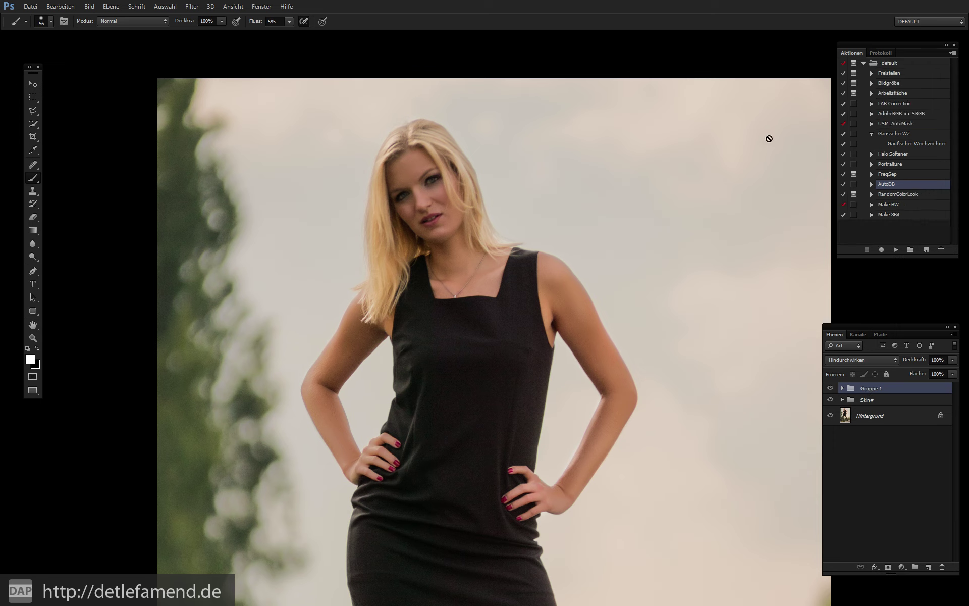
left_click(953, 53)
left_click(913, 63)
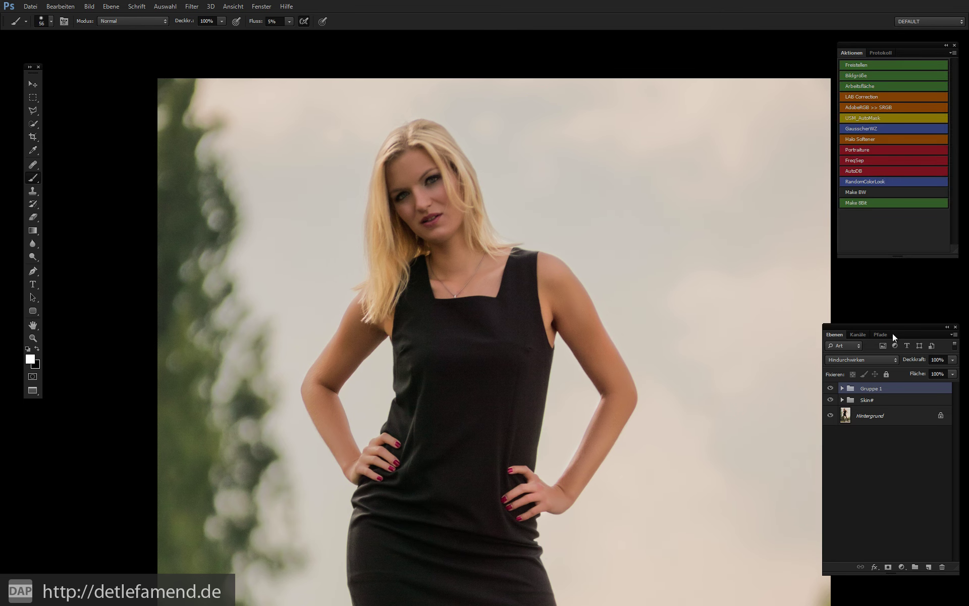
Step: Rename Gruppe 1 to 'LS' and zoom out to fit the whole photo
double_click(872, 388)
type("LS")
key("Return")
key("ctrl+minus")
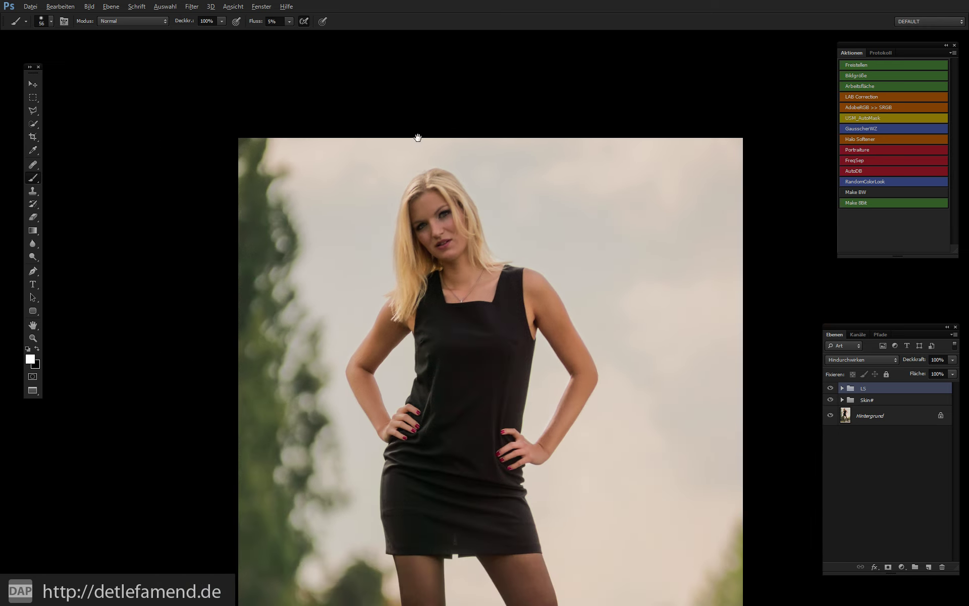
scroll(418, 137, "down", 3)
key("ctrl+minus")
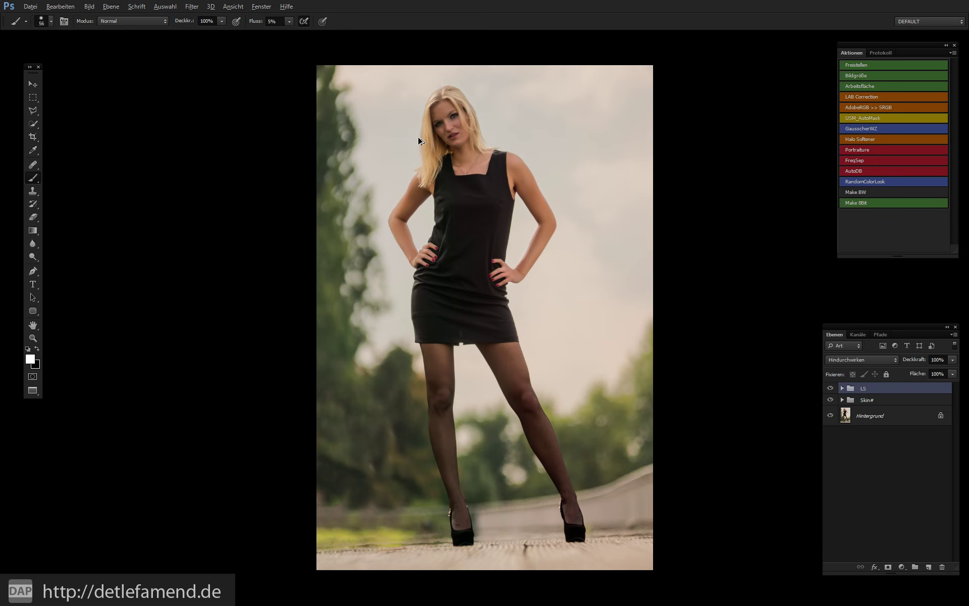
Step: Show LS, add a Gradationskurven layer, and drag up on her face to lift the midtones
left_click(830, 389)
left_click(896, 565)
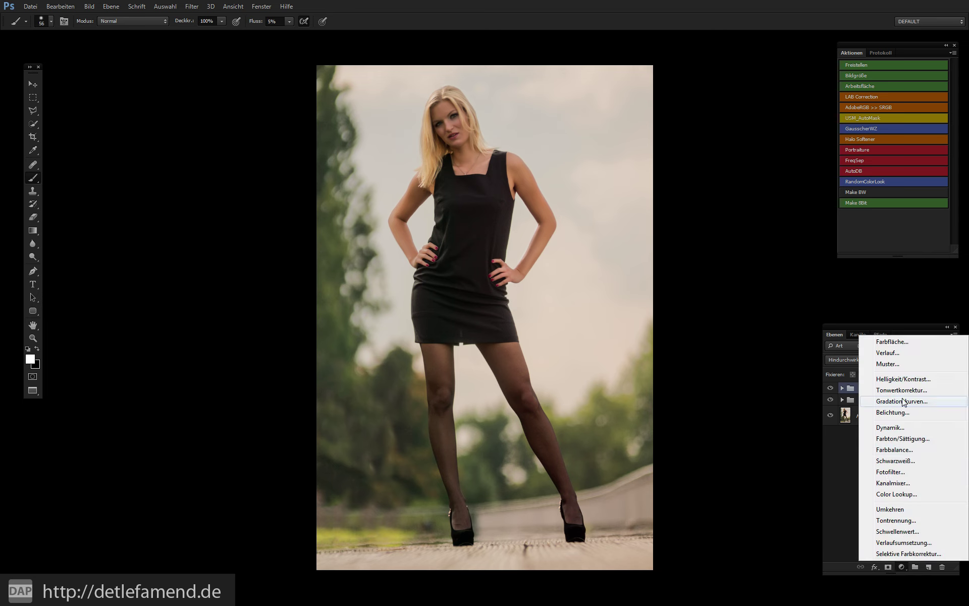
left_click(901, 400)
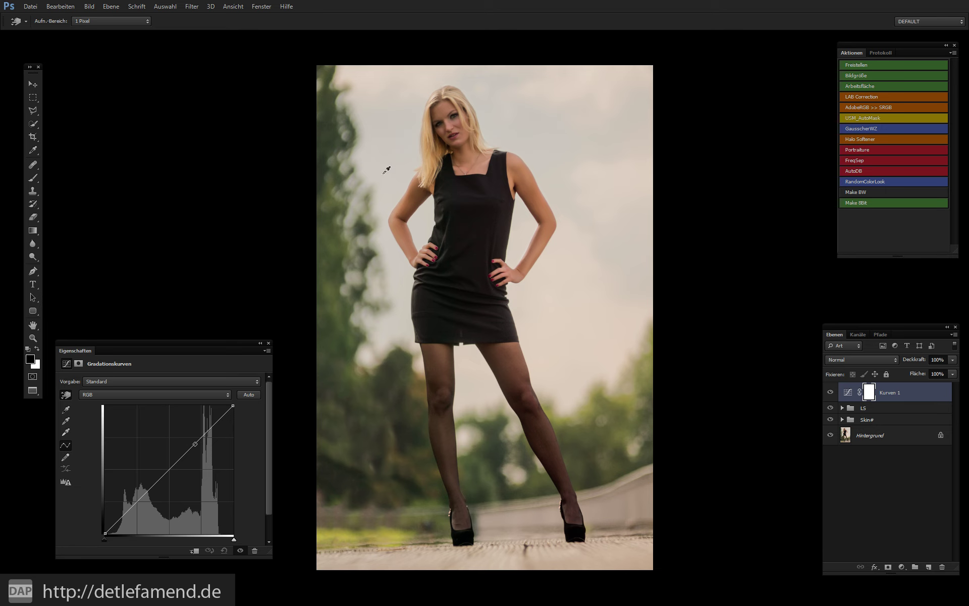
left_click_drag(443, 129, 437, 127)
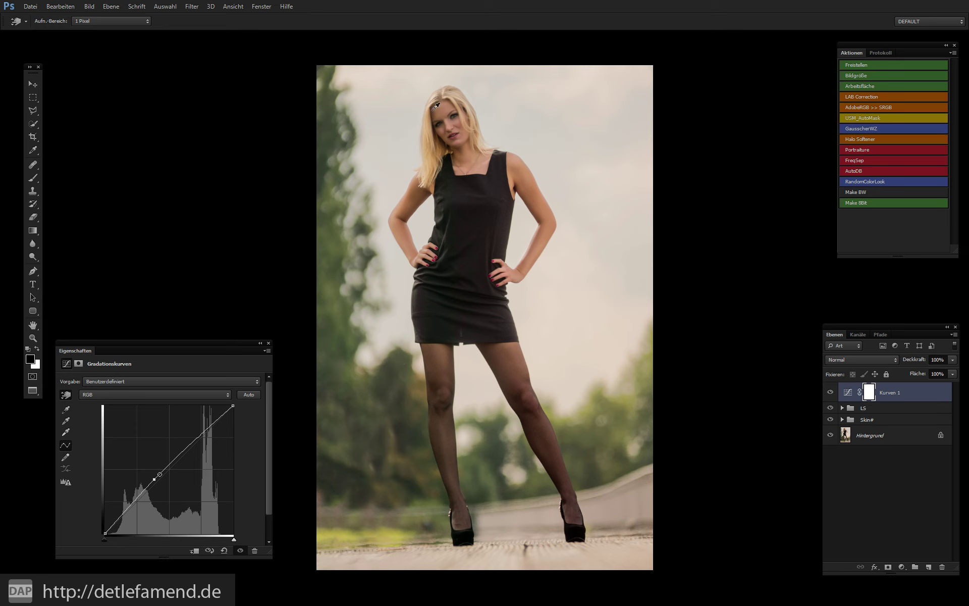
left_click_drag(154, 479, 127, 325)
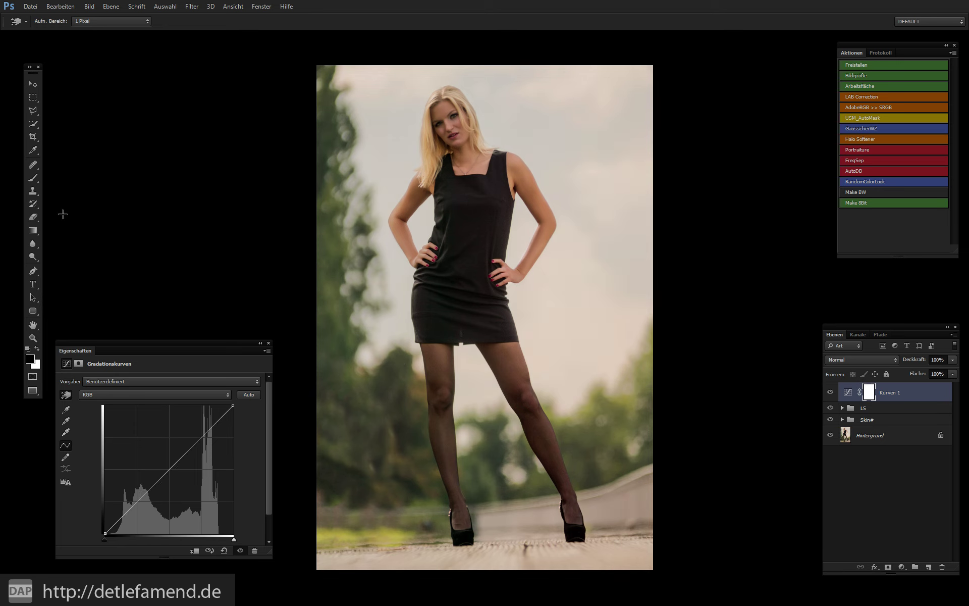
left_click(266, 351)
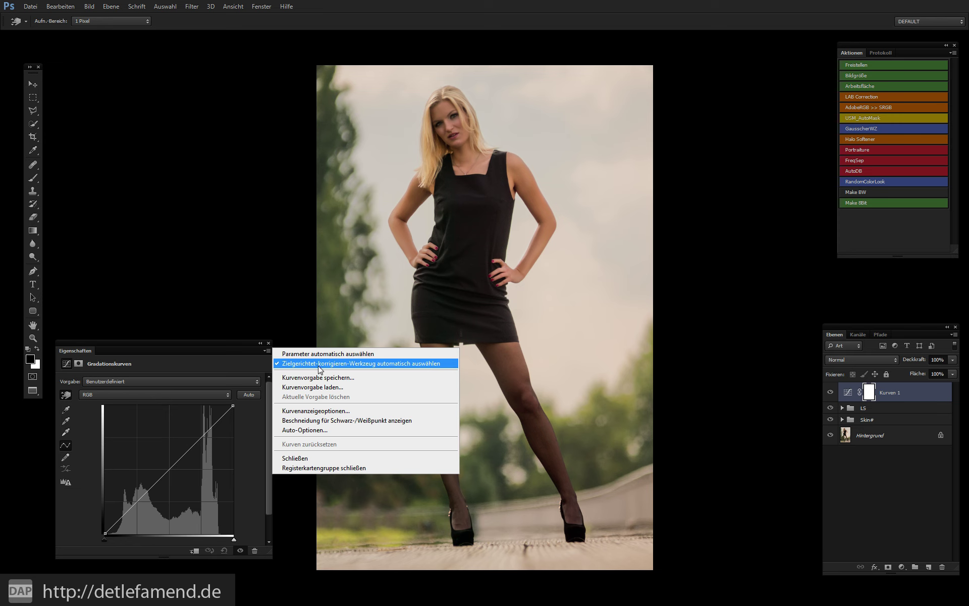
left_click(217, 348)
left_click(445, 132)
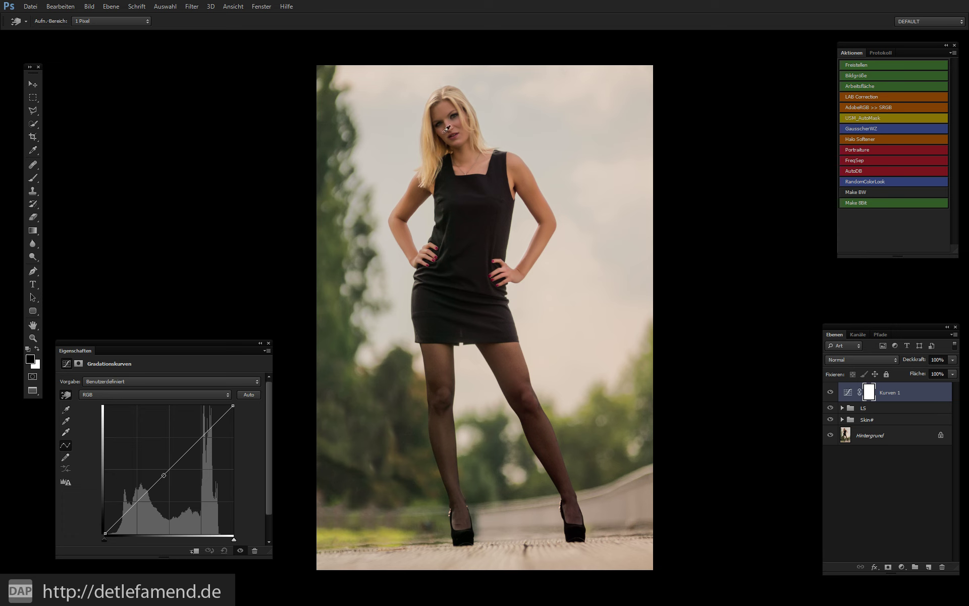
left_click_drag(445, 132, 441, 124)
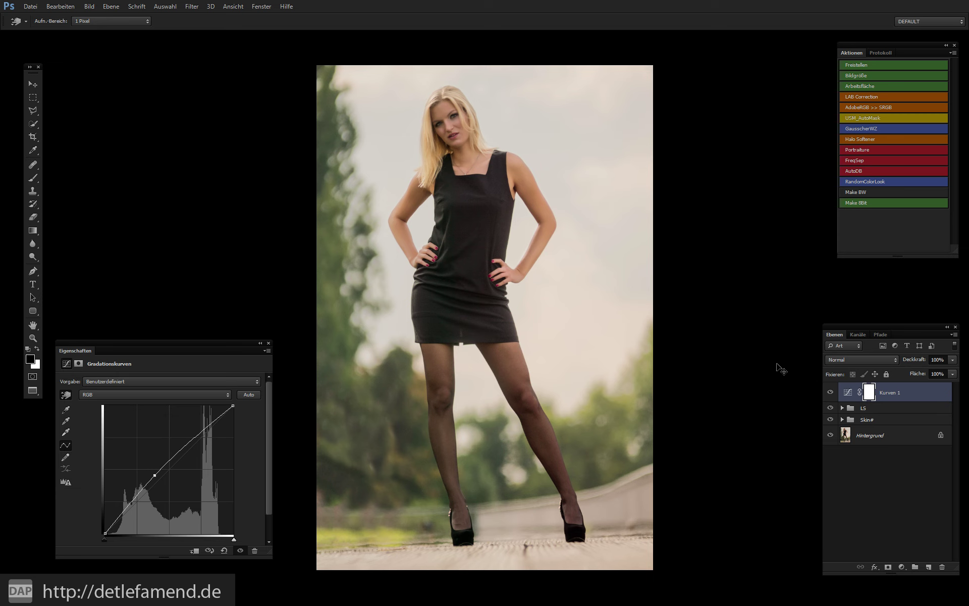
Step: Invert Kurven 1's mask and paint brightening into the hair with a white 452 brush at 60% flow
key("ctrl+i")
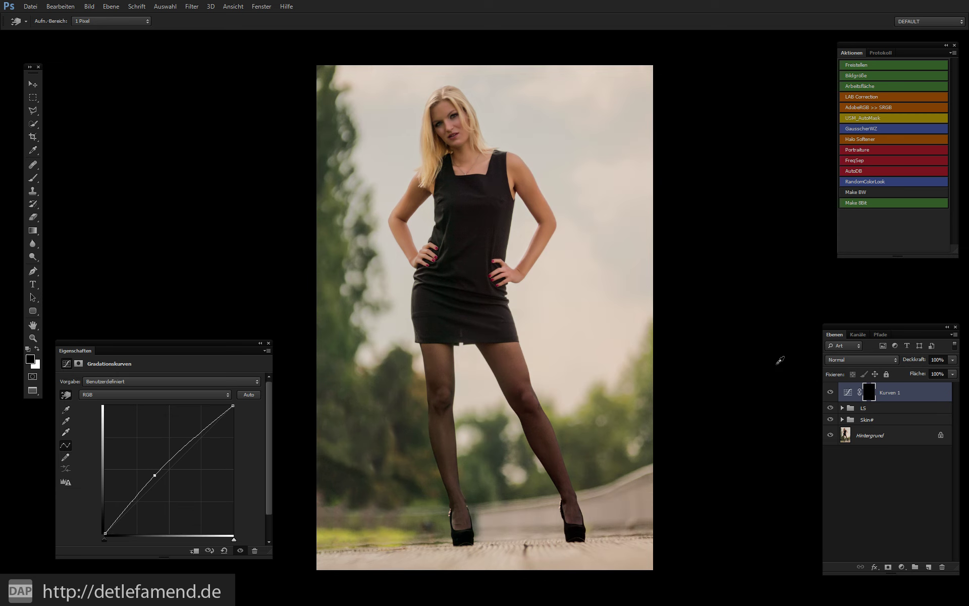
key("b")
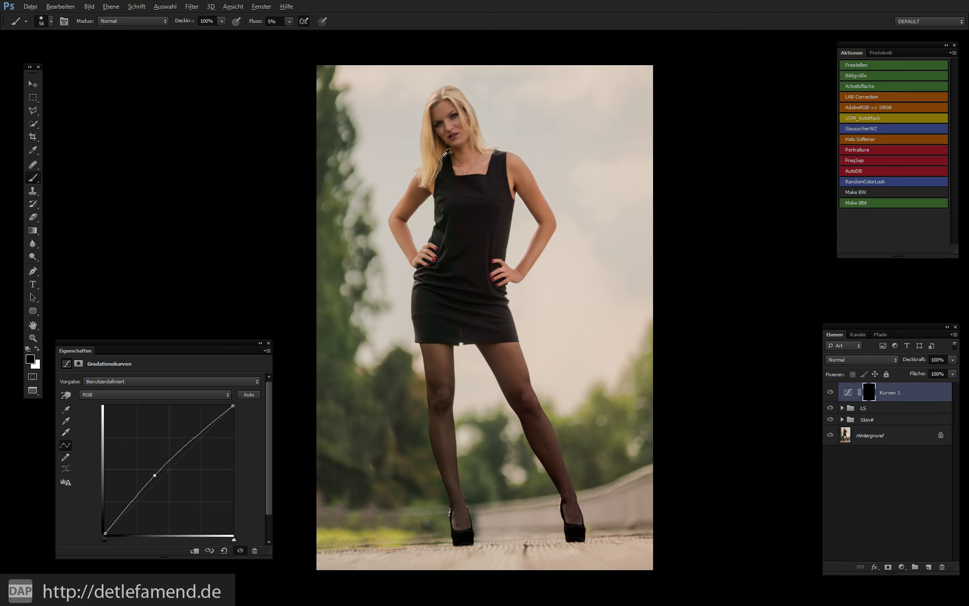
left_click_drag(467, 163, 434, 127)
key("x")
key("shift+6")
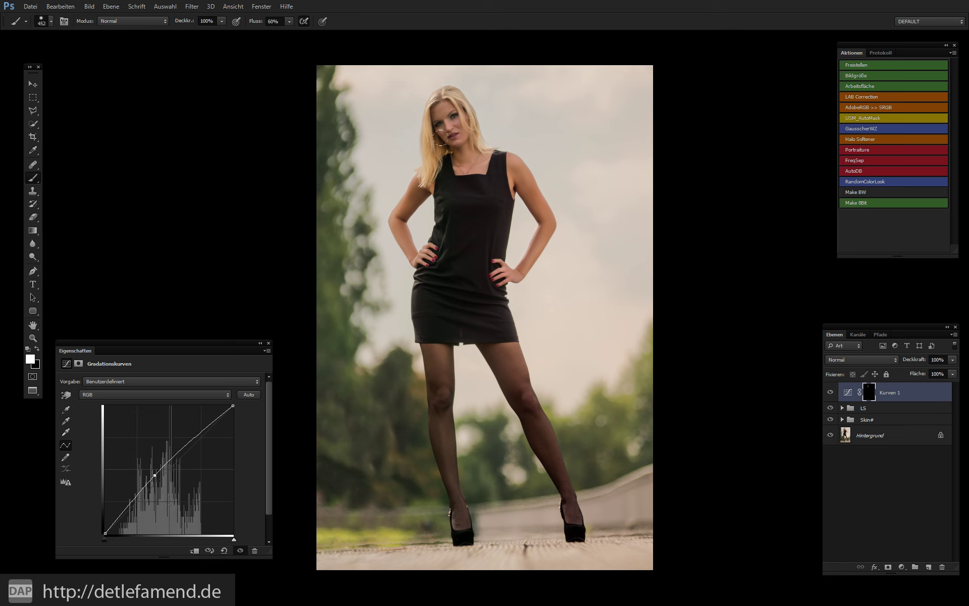
left_click_drag(454, 110, 432, 166)
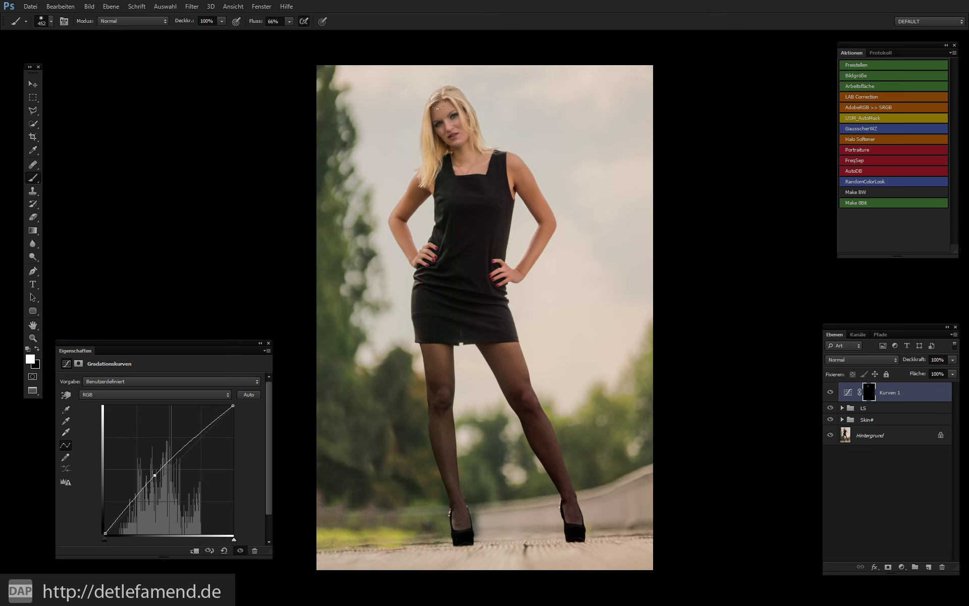
Step: Toggle Kurven 1 to compare, then add a second Gradationskurven layer, Kurven 2
left_click(829, 393)
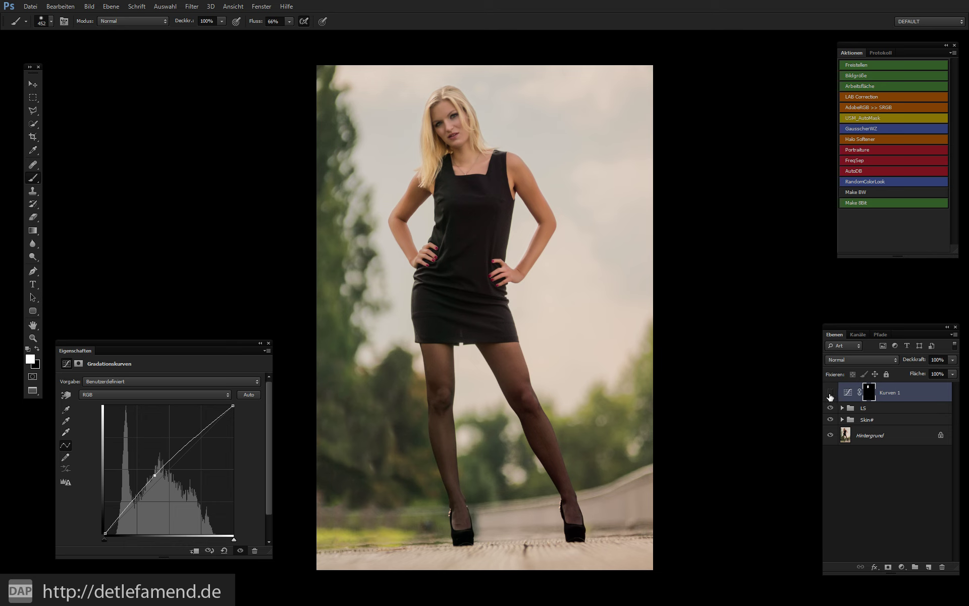
left_click(829, 396)
left_click(901, 567)
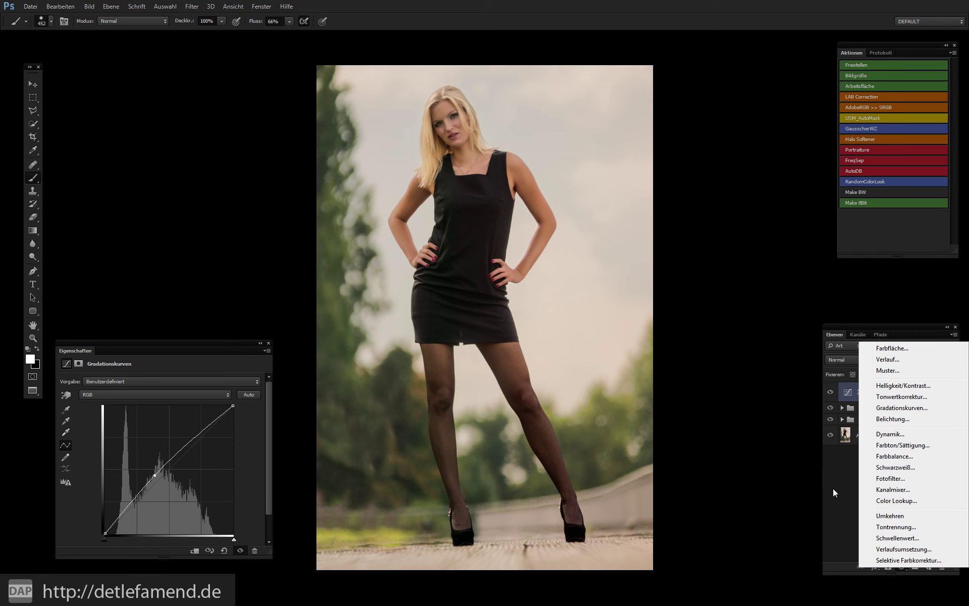
left_click(901, 407)
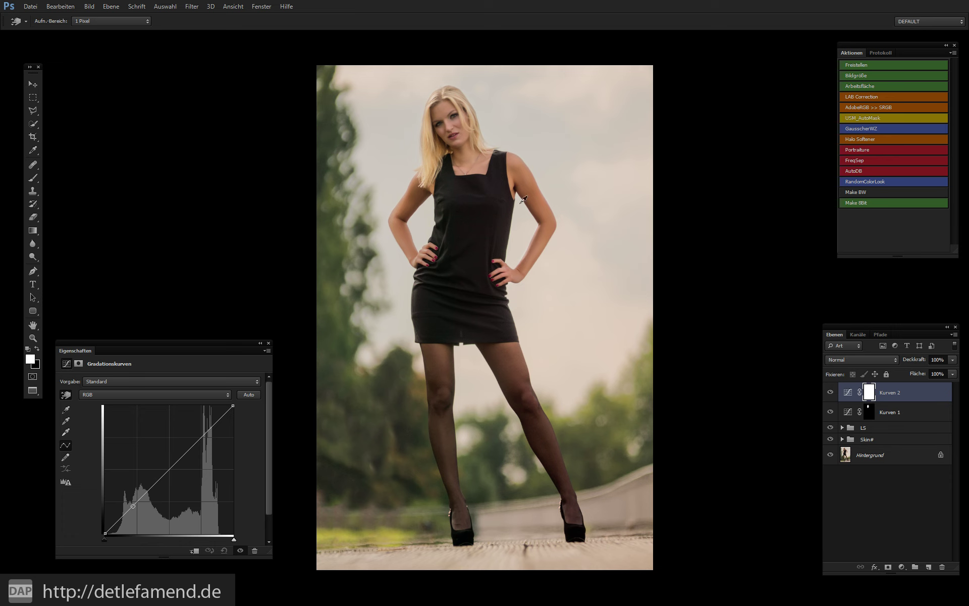
Step: Adjust Kurven 2's curve by dragging on the image, invert its mask to black, and select the Brush
left_click_drag(459, 213, 483, 195)
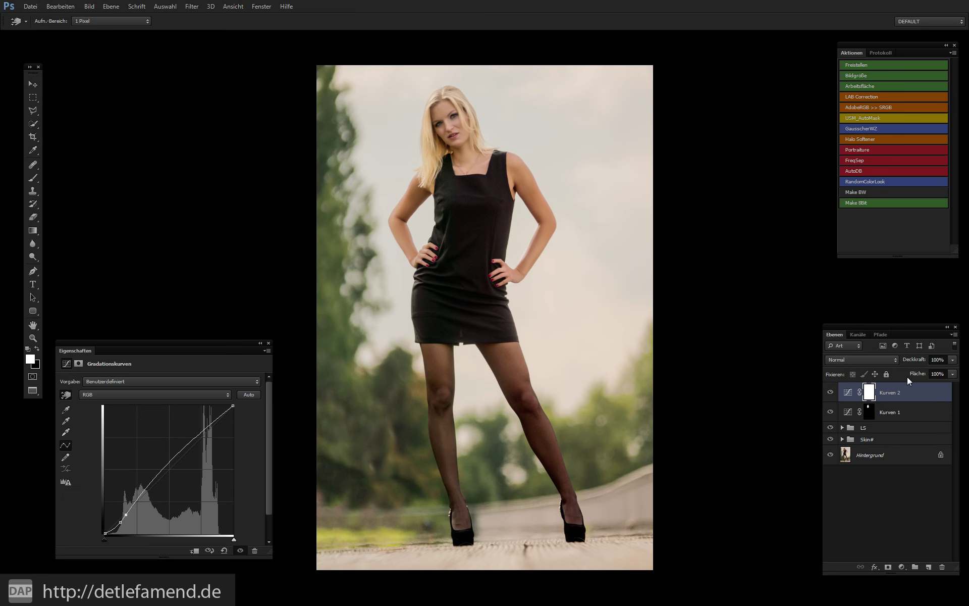
key("ctrl+i")
key("b")
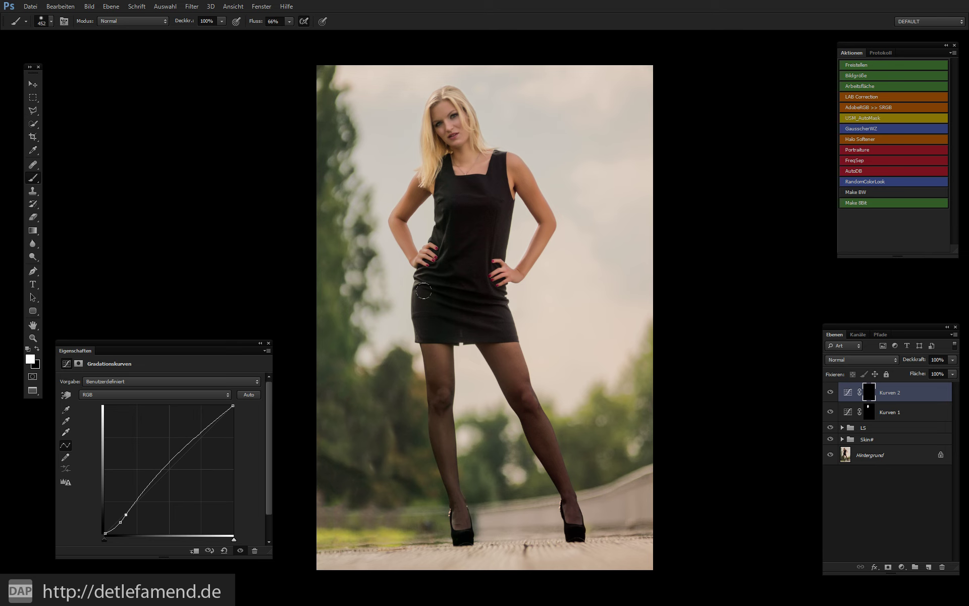
Step: Paint white over the black dress on the Kurven 2 mask, shrinking the brush to 260 then 164
left_click_drag(442, 195, 483, 207)
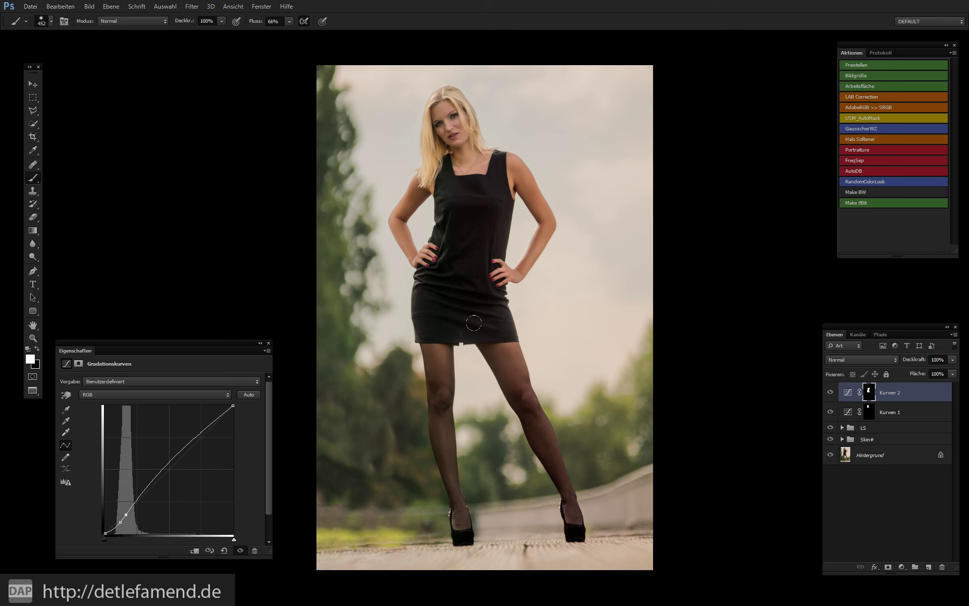
left_click_drag(486, 341, 481, 312)
left_click(485, 221)
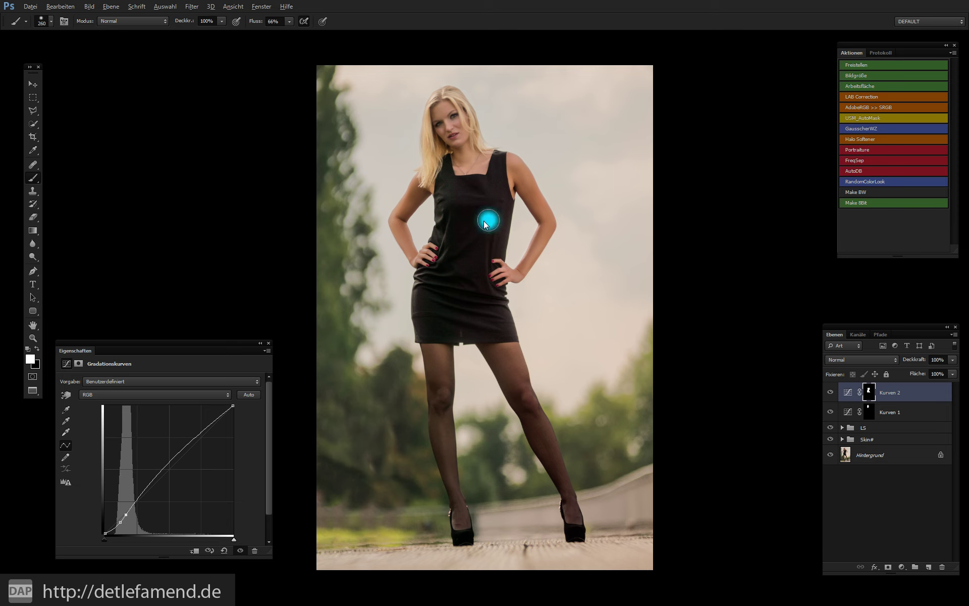
left_click_drag(485, 221, 474, 221)
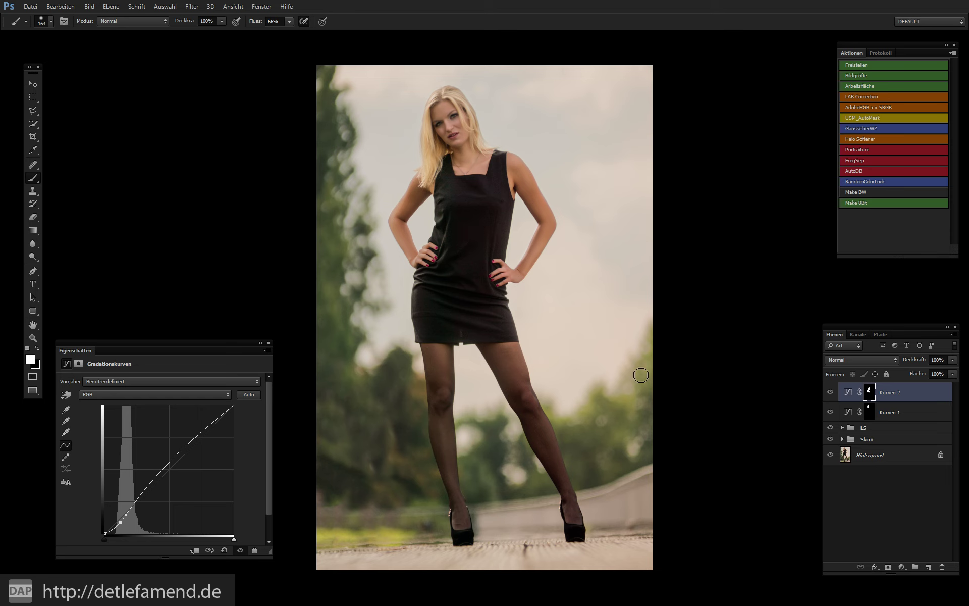
Step: Toggle Kurven 2 off and on twice to compare the darkened dress
left_click(829, 392)
left_click(830, 393)
left_click(830, 392)
left_click(830, 393)
Step: Add a Kurven 3 curves layer and raise its curve twice to brighten, inverting the mask to preview
left_click(901, 566)
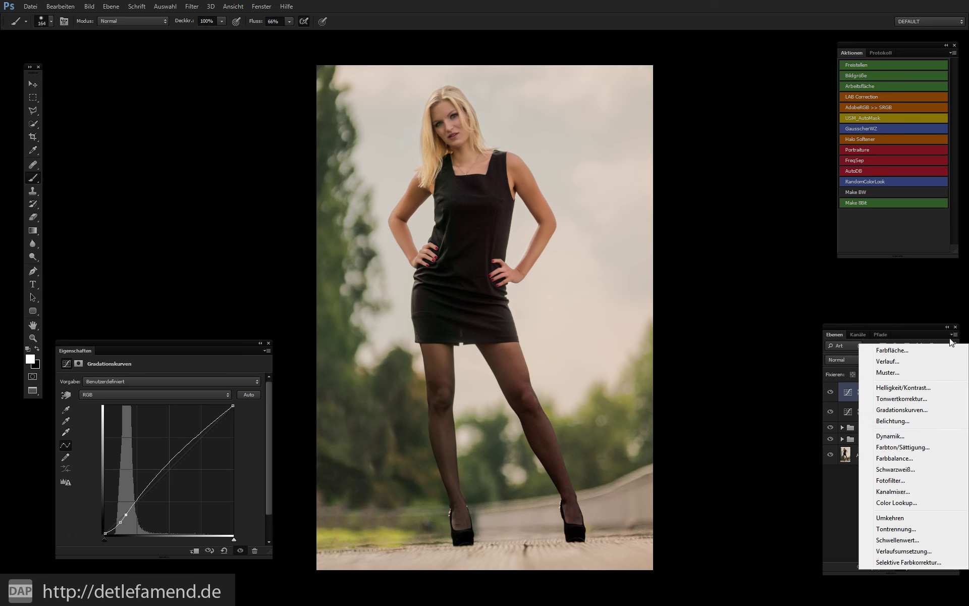
left_click(903, 410)
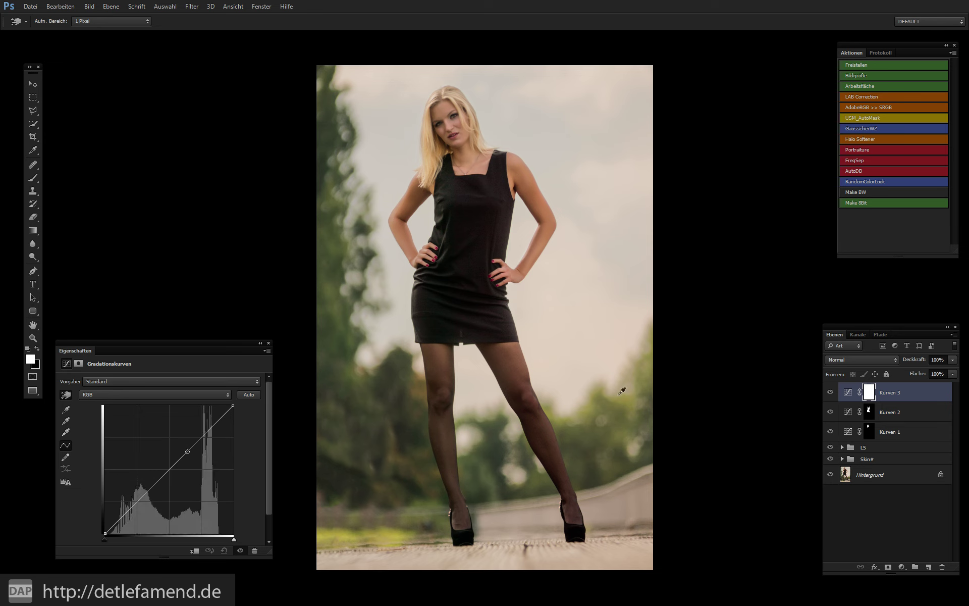
key("ctrl+i")
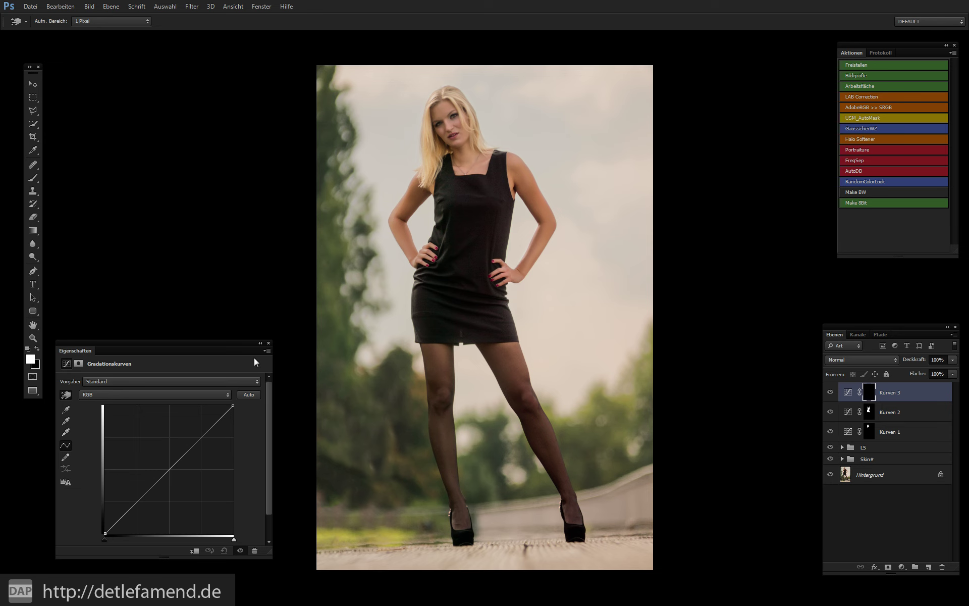
left_click_drag(337, 235, 337, 228)
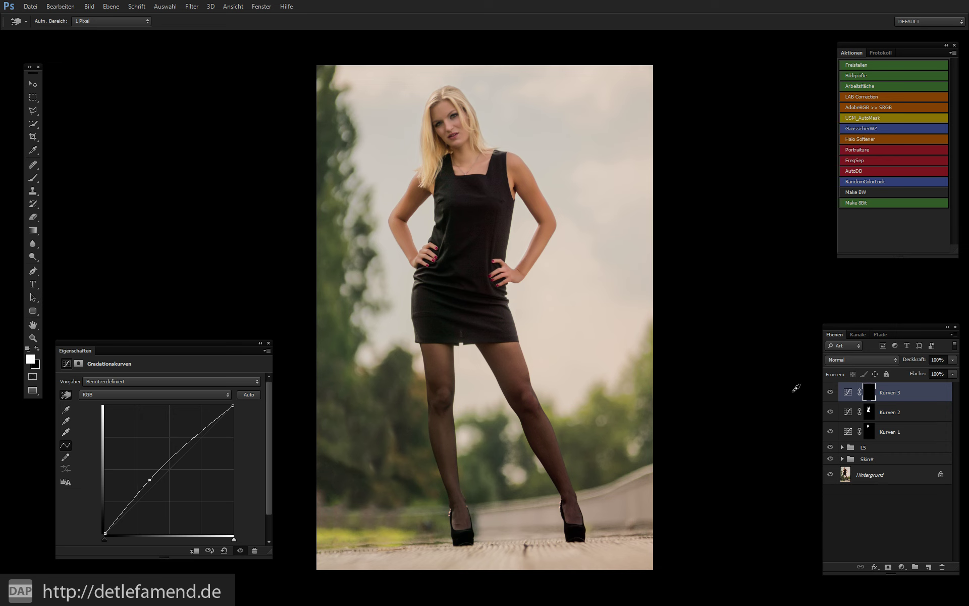
left_click(868, 394)
key("ctrl+i")
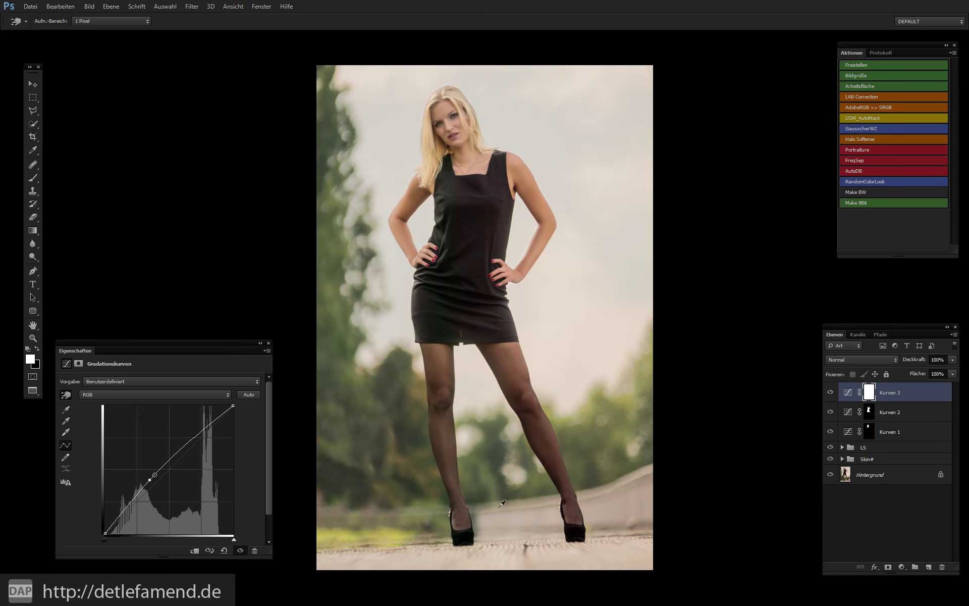
left_click_drag(409, 437, 402, 444)
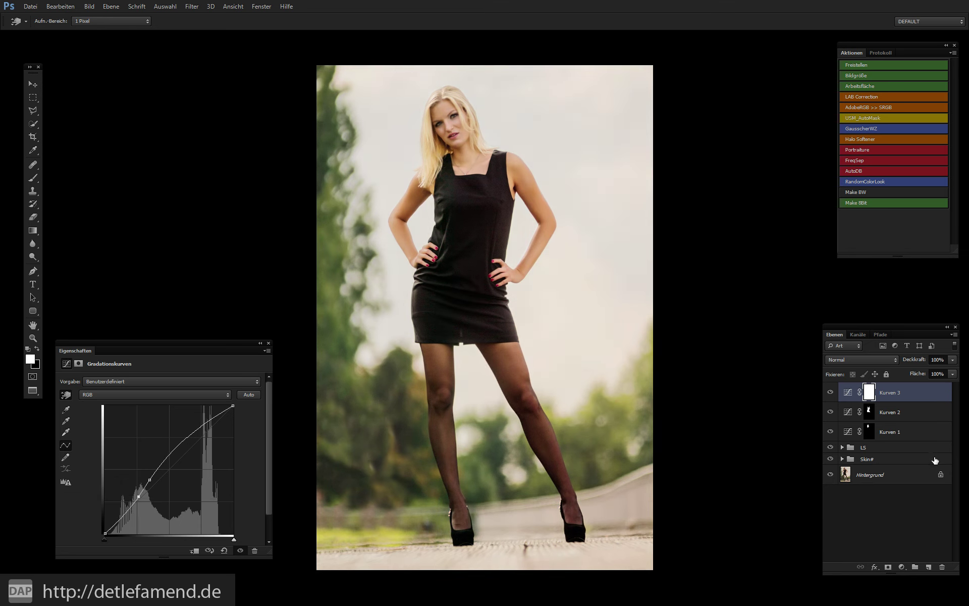
key("ctrl+i")
Step: With a 596 brush, paint Kurven 3's brightening onto the left trees and surrounding background, then compare
key("b")
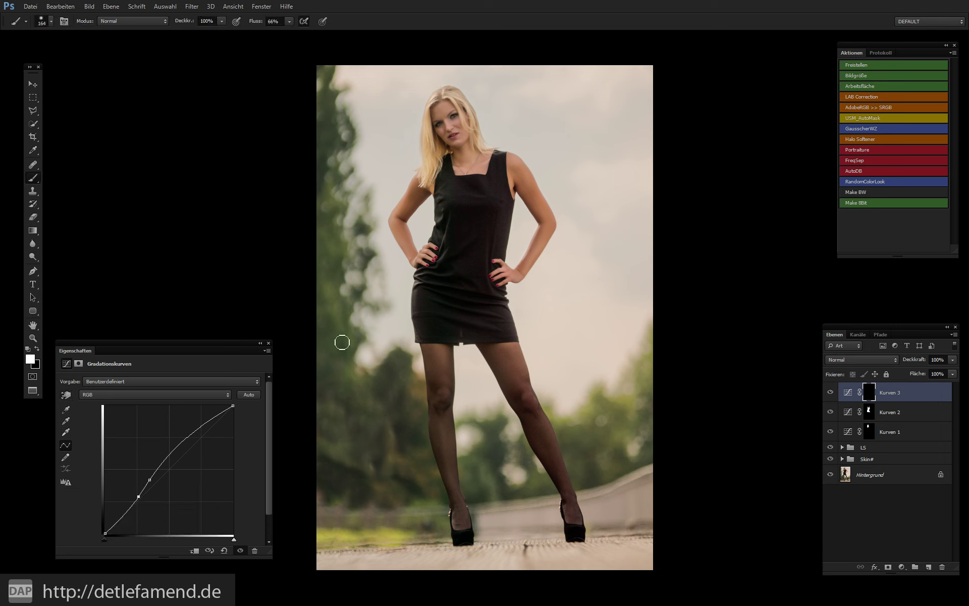
left_click(368, 420)
left_click_drag(368, 420, 370, 420)
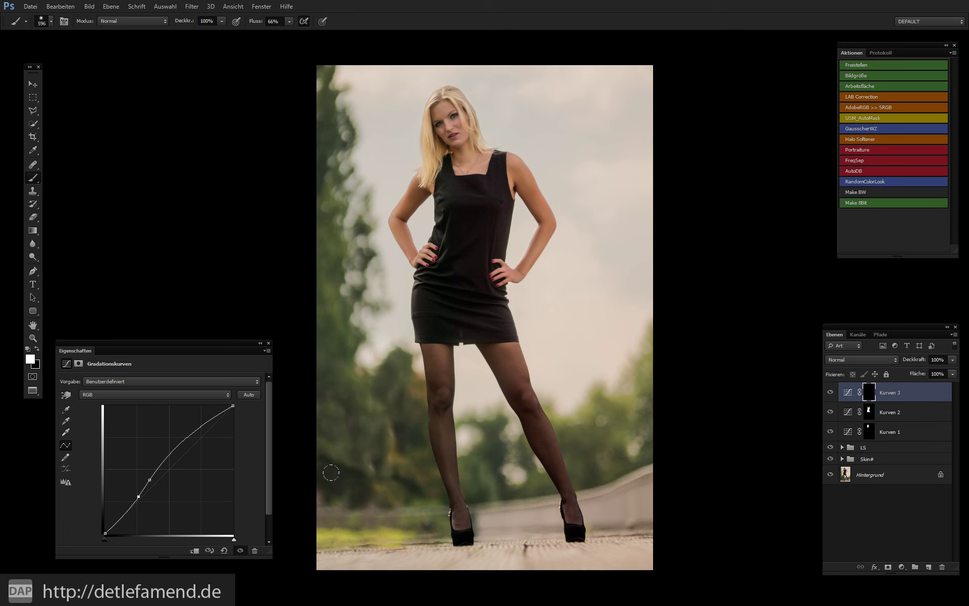
left_click_drag(319, 272, 310, 59)
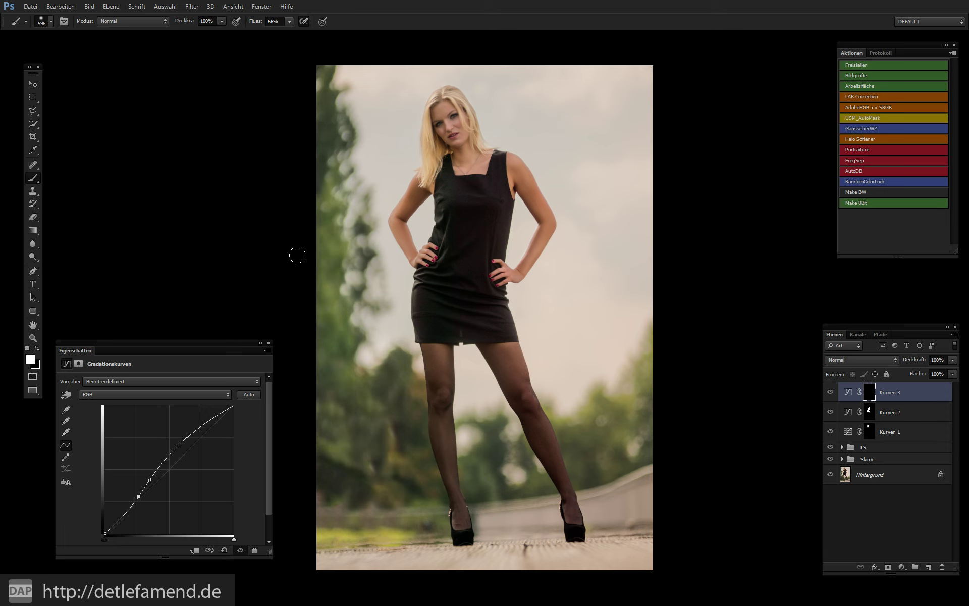
mouse_move(600, 425)
left_mouse_down()
mouse_move(601, 437)
mouse_move(569, 457)
left_mouse_up()
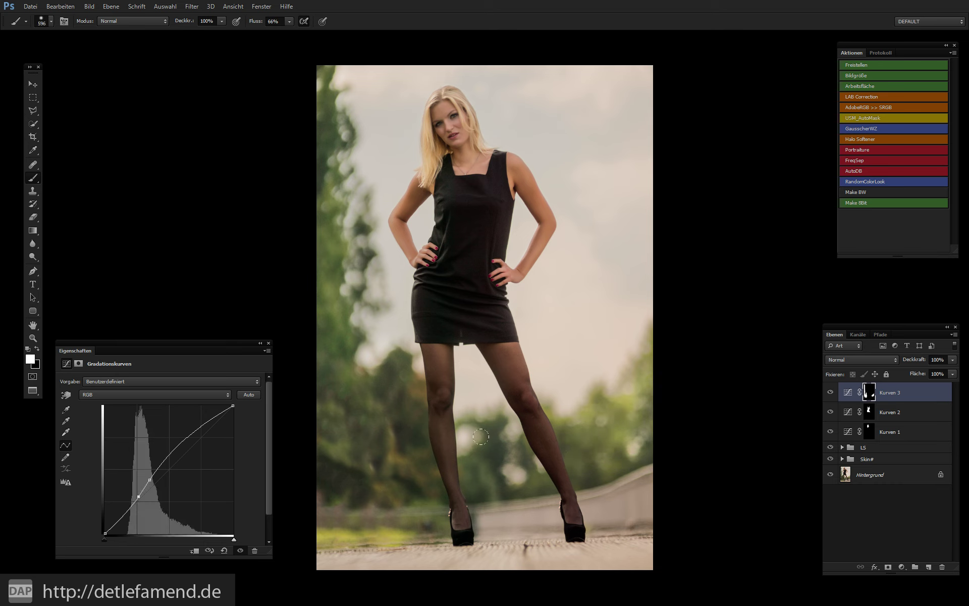
left_click_drag(467, 467, 505, 454)
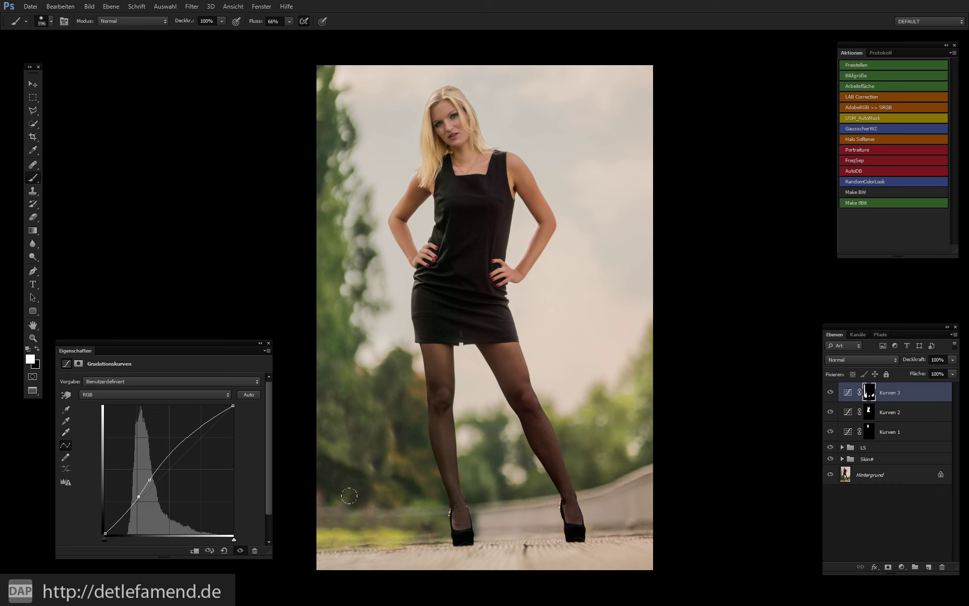
left_click_drag(400, 471, 347, 509)
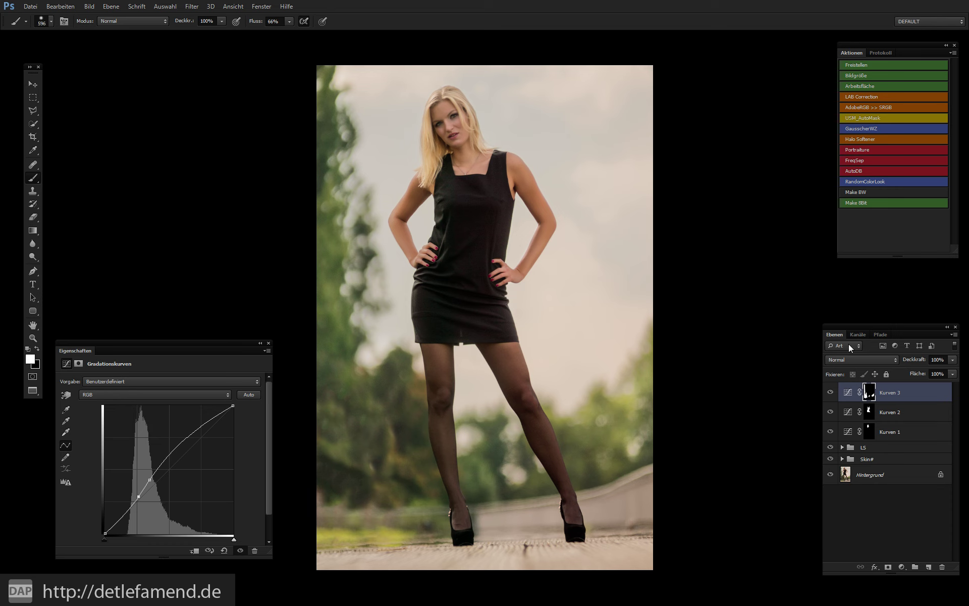
left_click(830, 393)
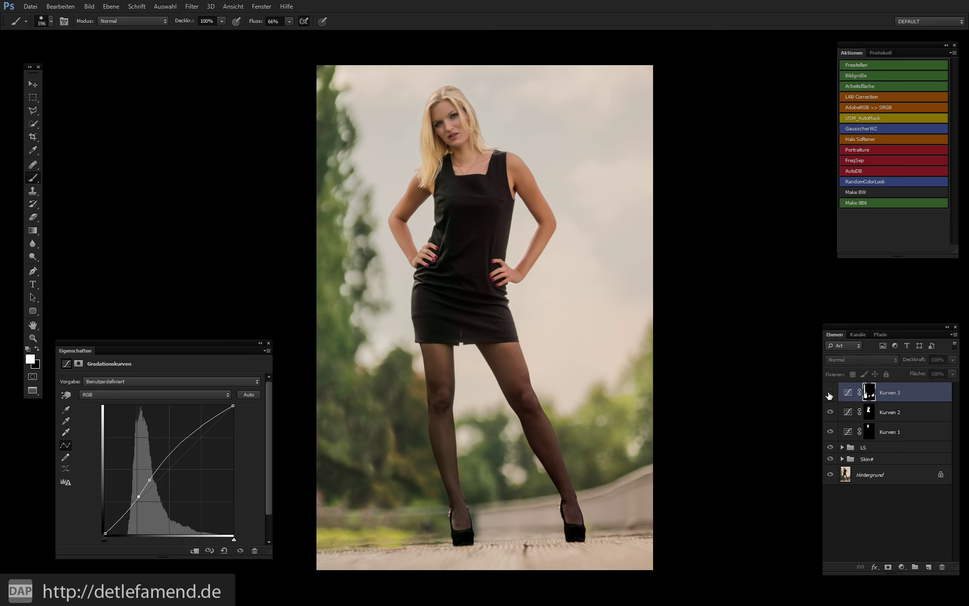
left_click(829, 392)
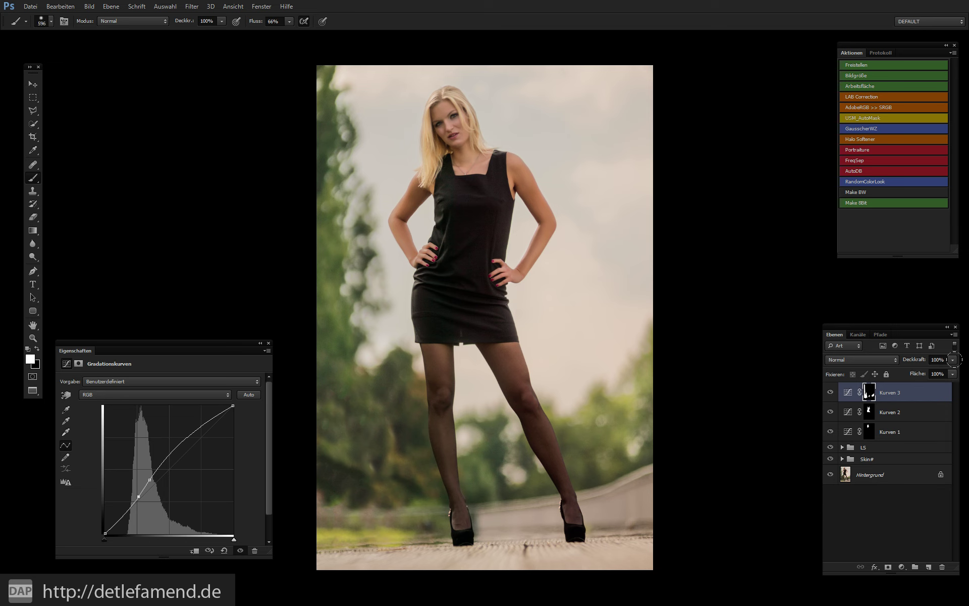
Step: Lower Kurven 3 to 27% opacity, compare it on and off, and open the adjustment layer list
left_click_drag(952, 360, 876, 361)
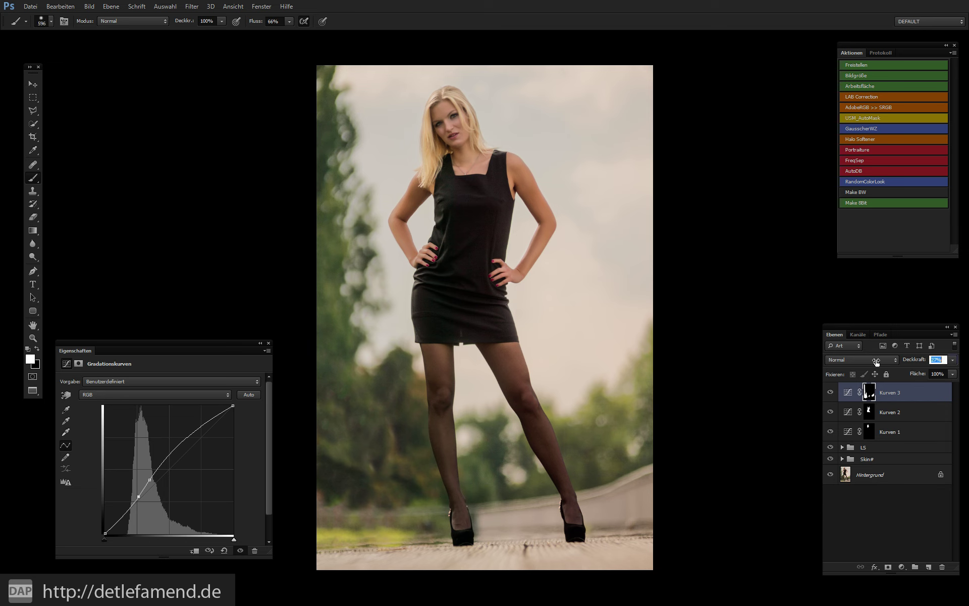
left_click(830, 392)
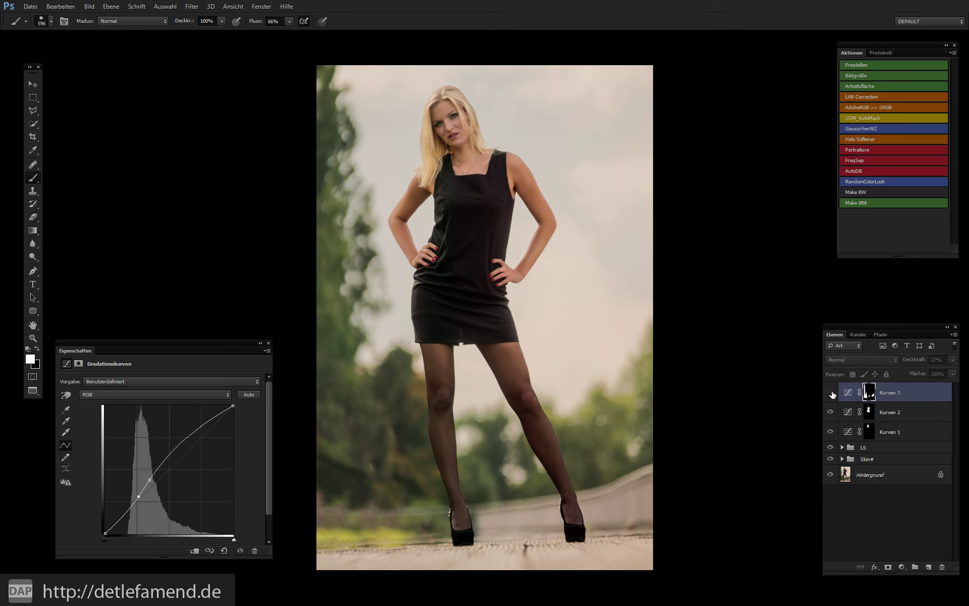
left_click(830, 392)
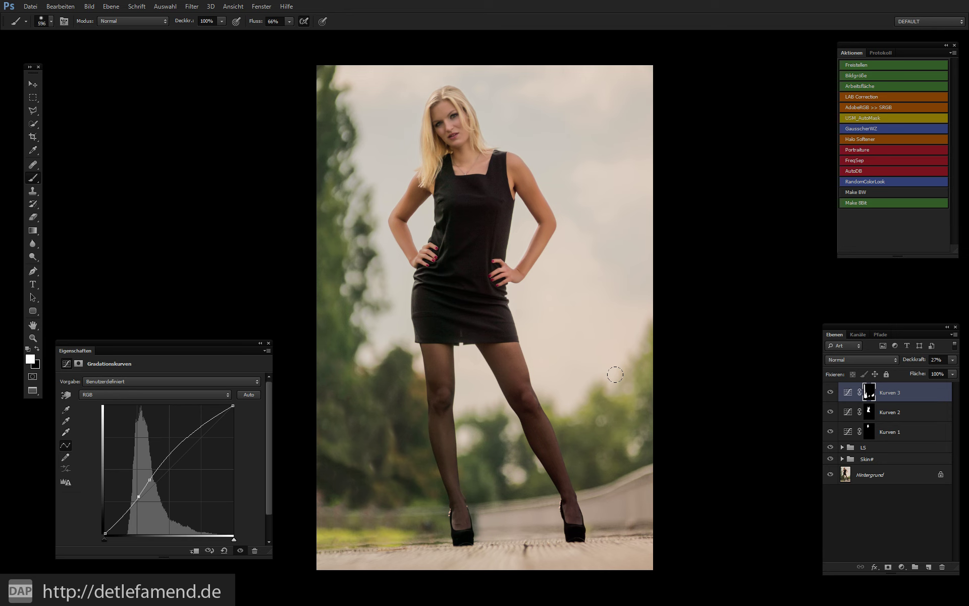
left_click(901, 566)
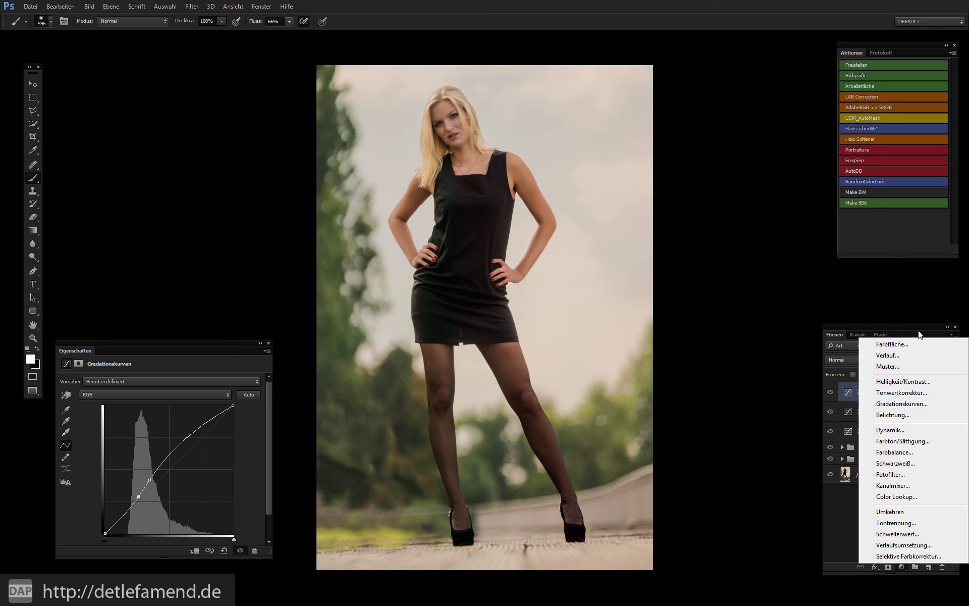
Step: Add Kurven 4, pull in its white point, deepen shadows slightly, and bow the curve gently upward
left_click(903, 404)
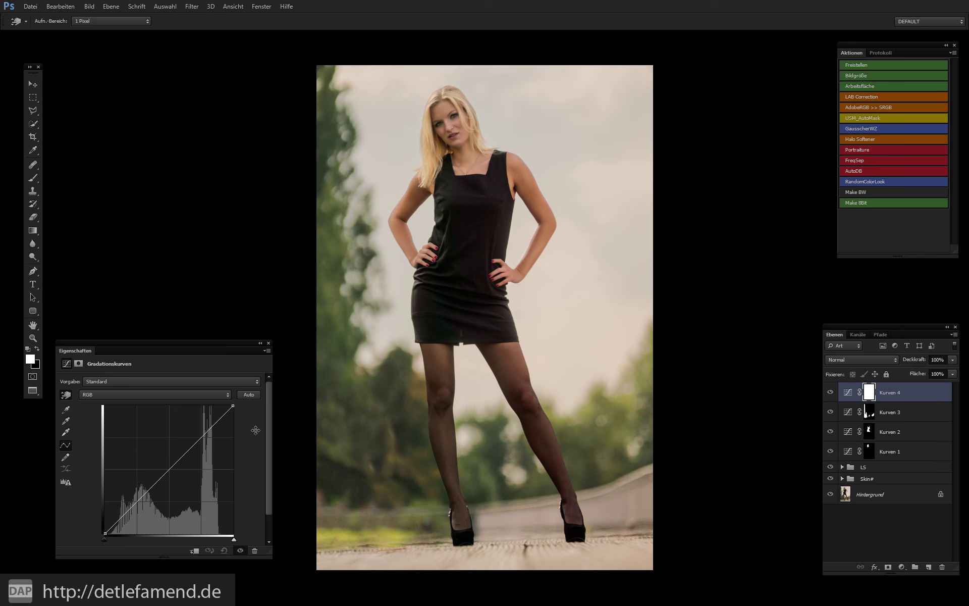
left_click_drag(232, 405, 219, 403)
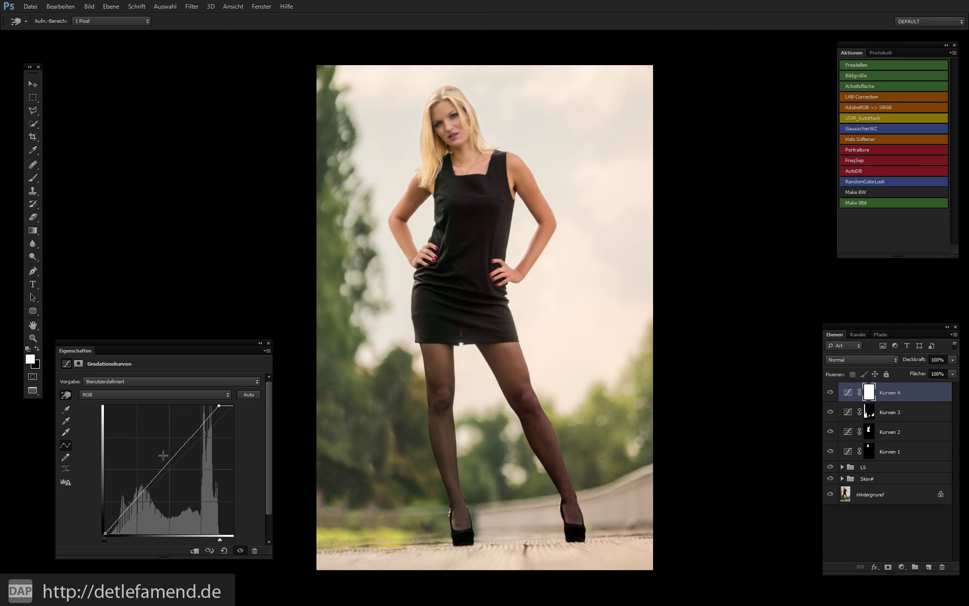
left_click_drag(105, 540, 108, 540)
left_click(139, 499)
left_click_drag(173, 458, 169, 456)
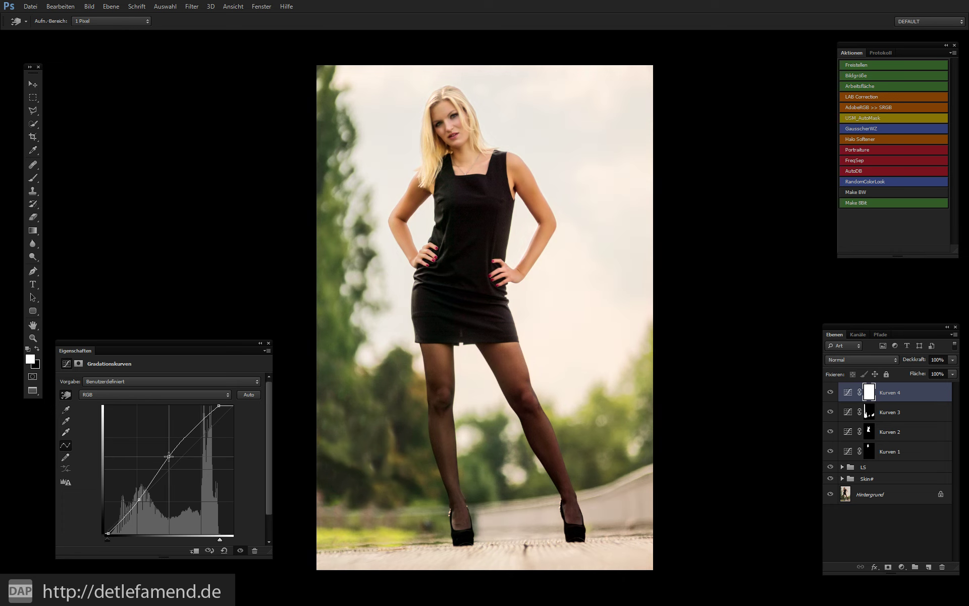
left_click_drag(139, 499, 137, 499)
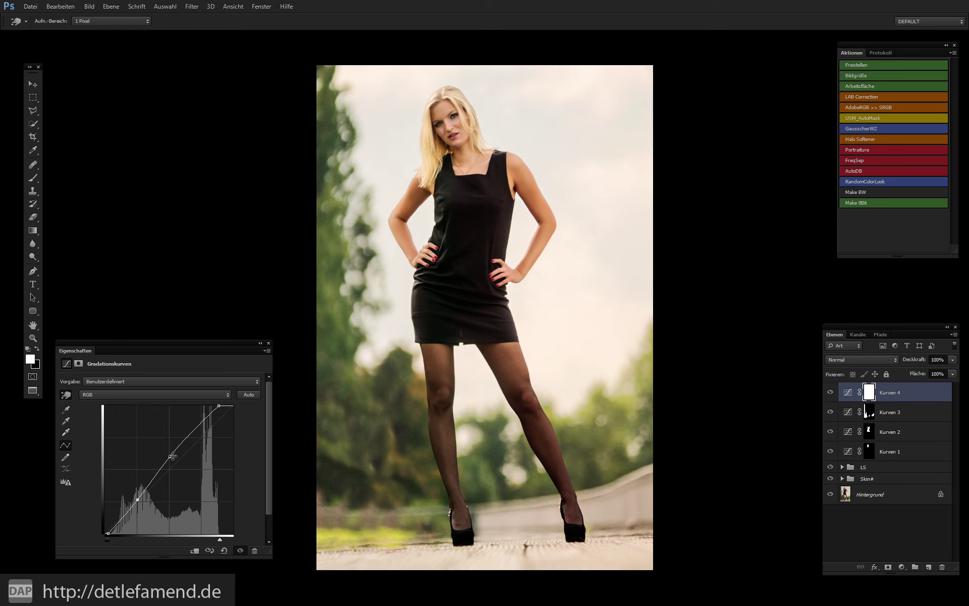
left_click_drag(170, 456, 172, 456)
Step: Crop a narrow strip off the left and right sides of the portrait
key("c")
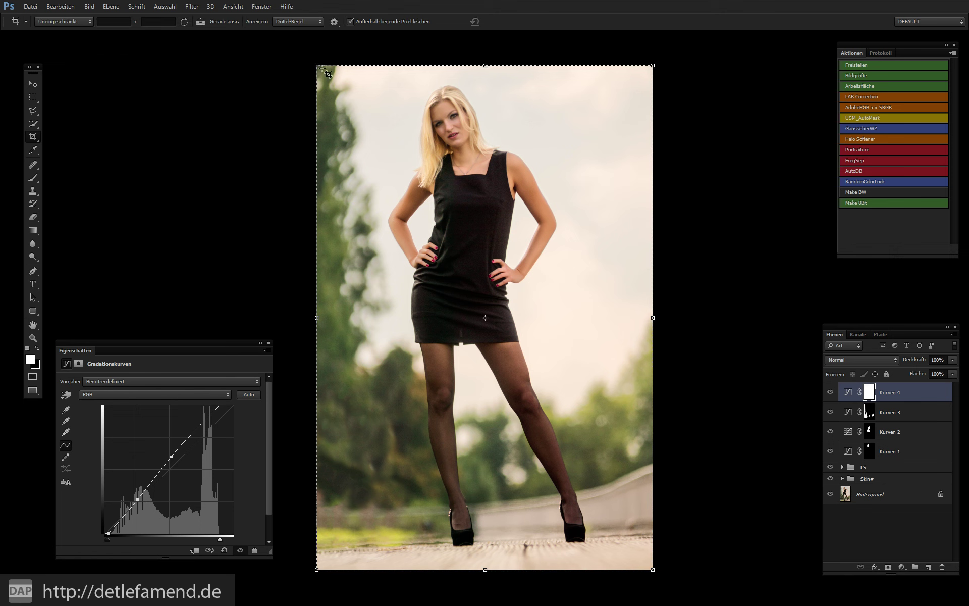
left_click_drag(316, 65, 334, 64)
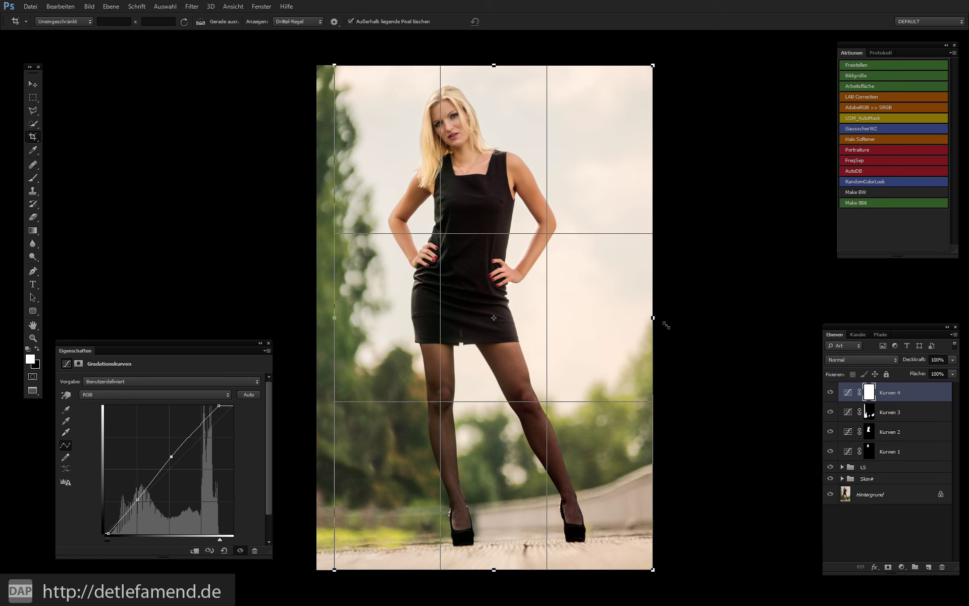
left_click_drag(645, 321, 642, 321)
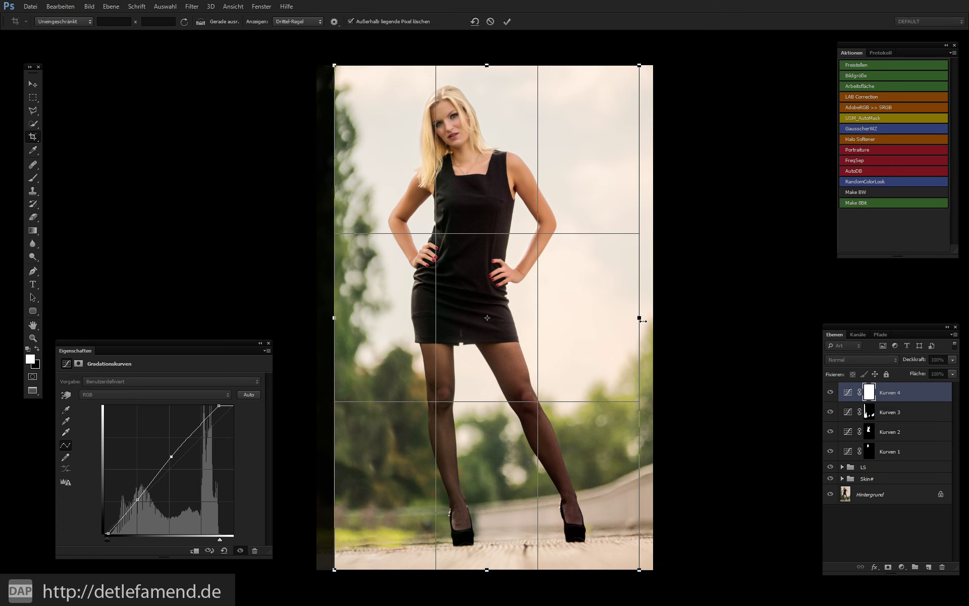
key("Return")
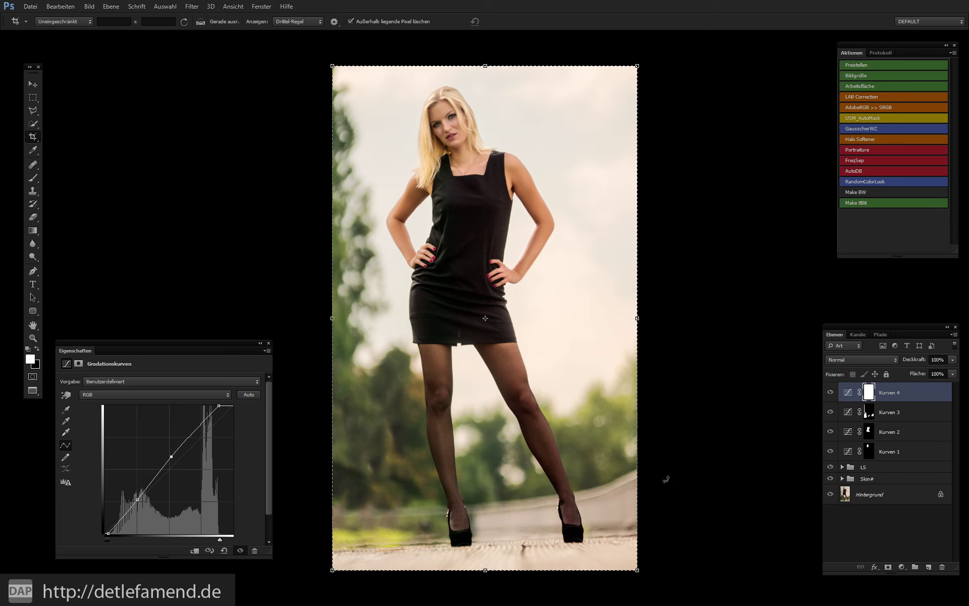
Step: Cycle through the screen display modes, then return to the rectangular marquee tool
key("f")
key("f")
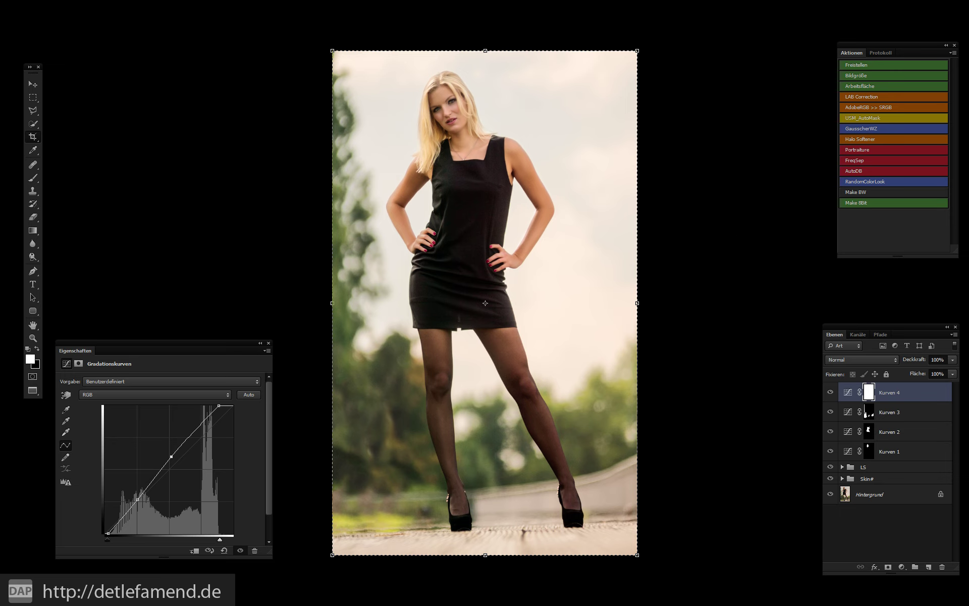
key("Tab")
key("Tab")
key("f")
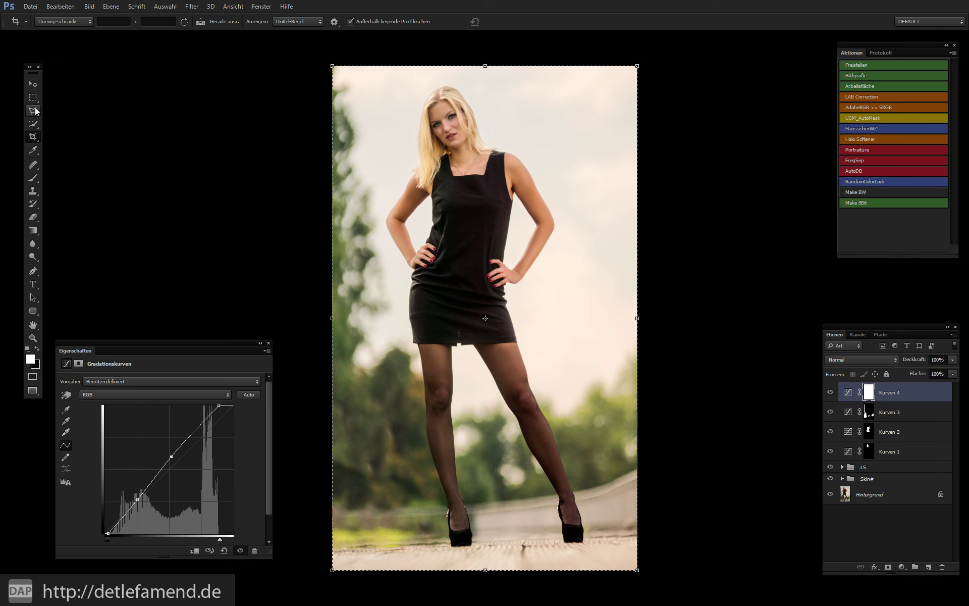
key("m")
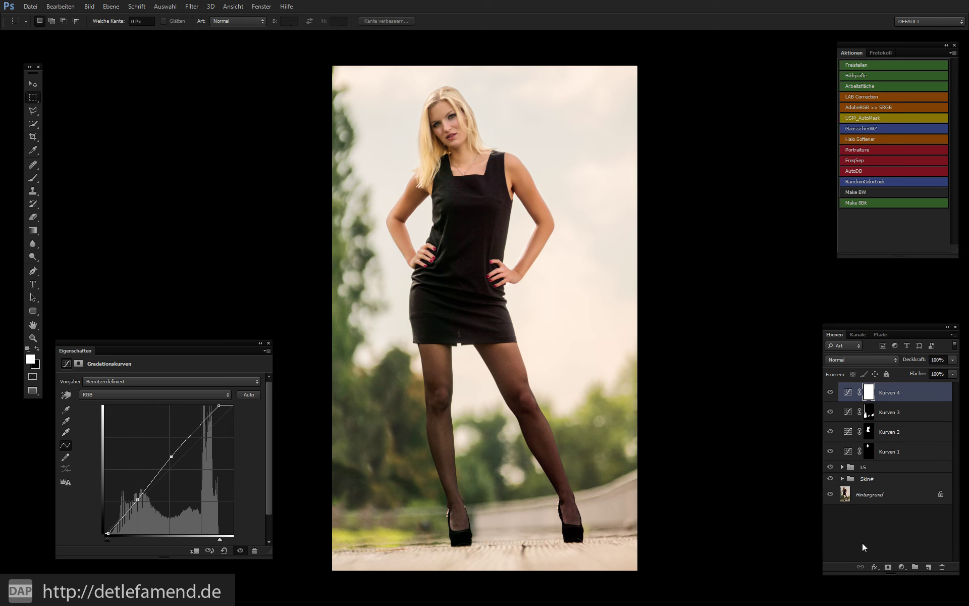
Step: Add a Color Lookup 1 adjustment layer above Kurven 4 and open its 3DLUT-Datei list
left_click(901, 567)
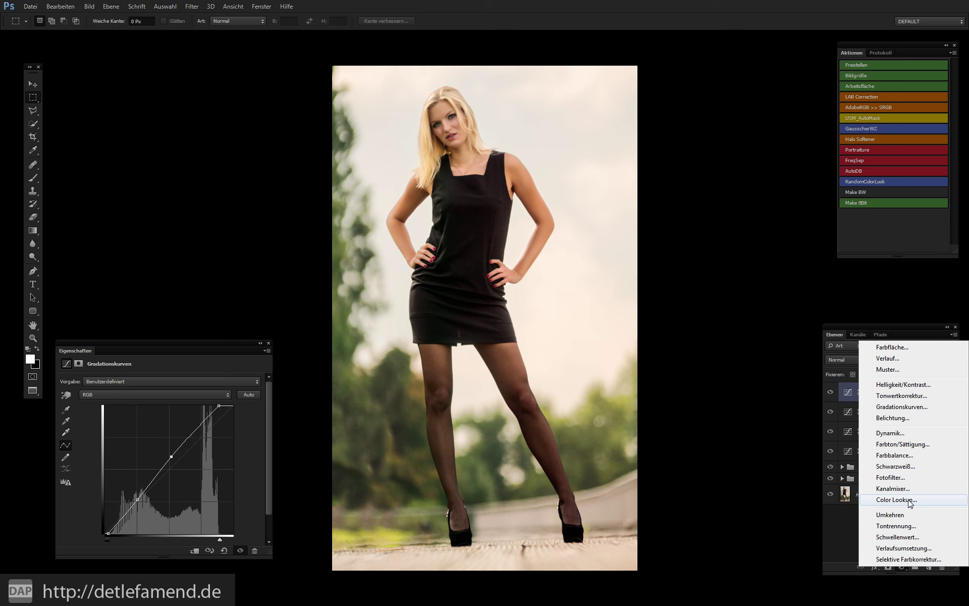
left_click(909, 500)
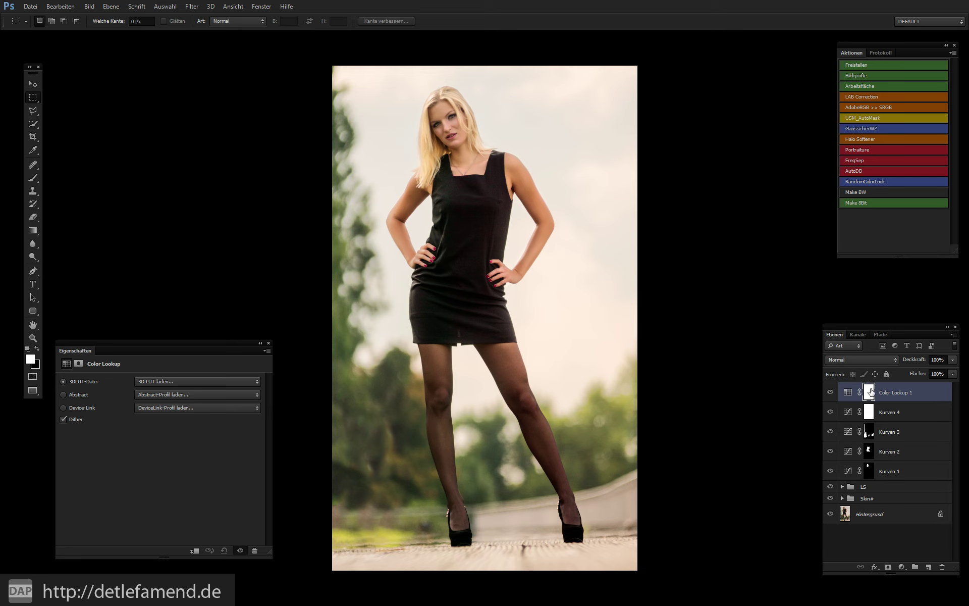
left_click(848, 397)
left_click(184, 381)
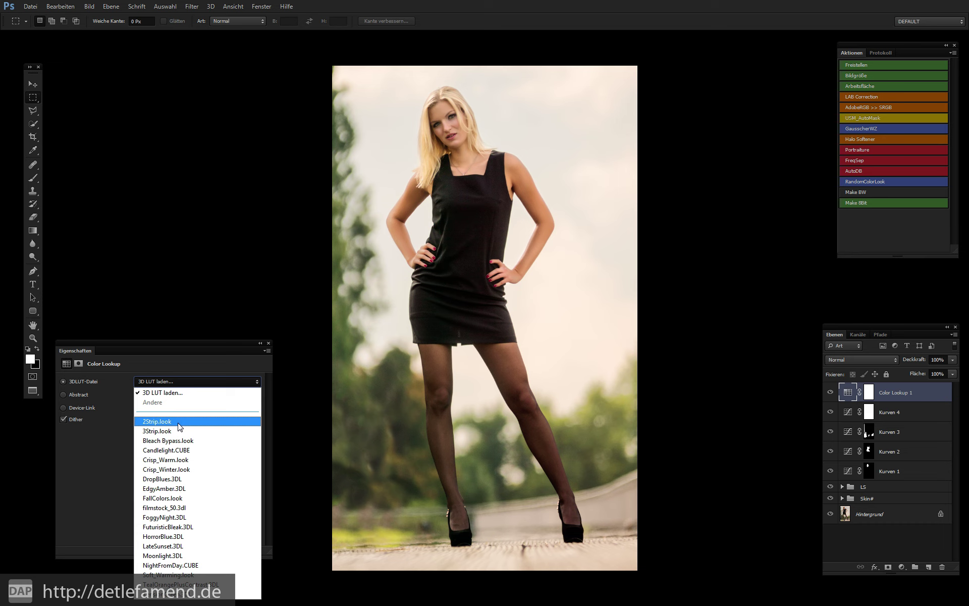
Step: Step through the 3D LUTs from 2Strip.look to FuturisticBleak.3DL, then reopen the LUT list
left_click(178, 424)
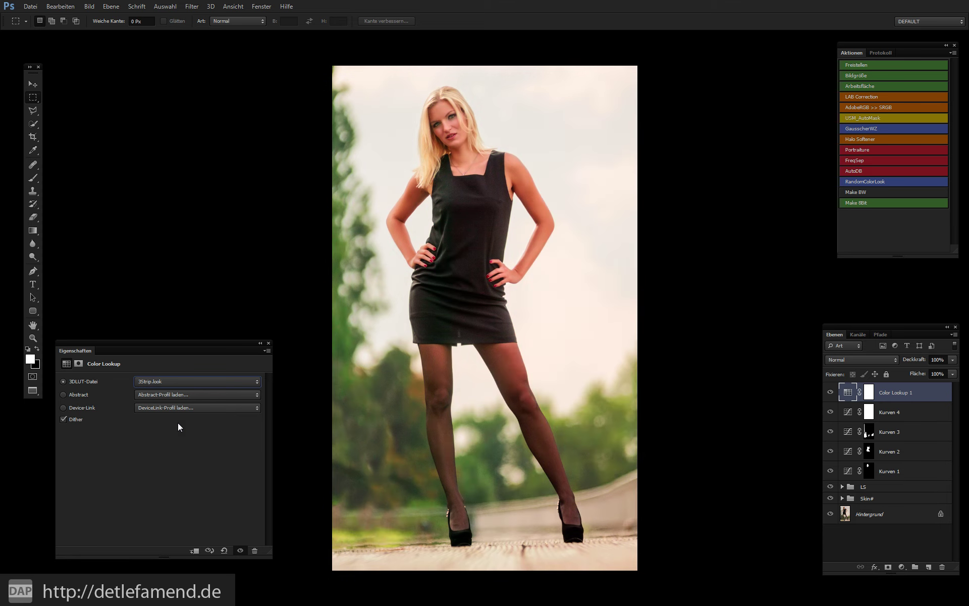
key("Down")
key("Down")
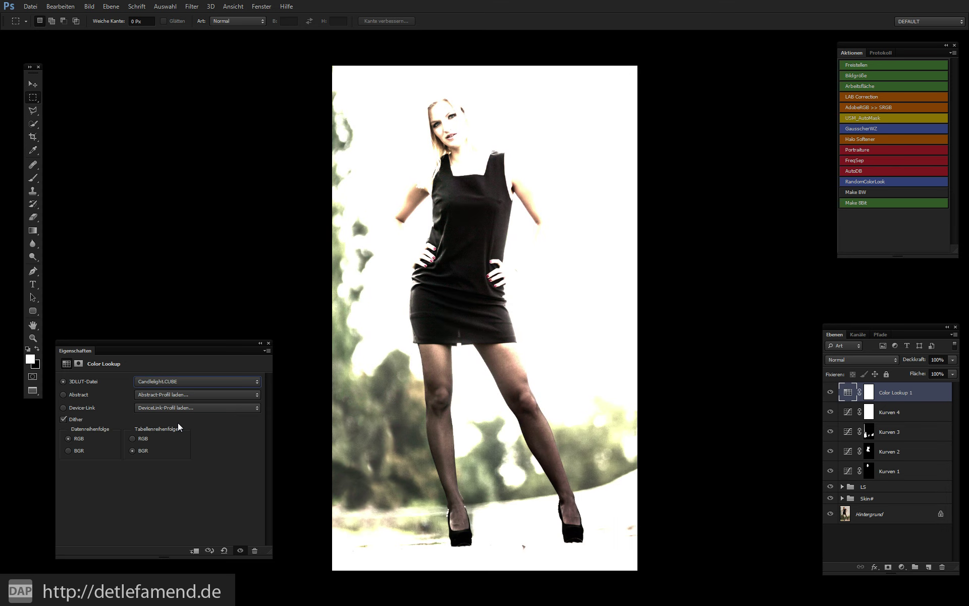
key("Down")
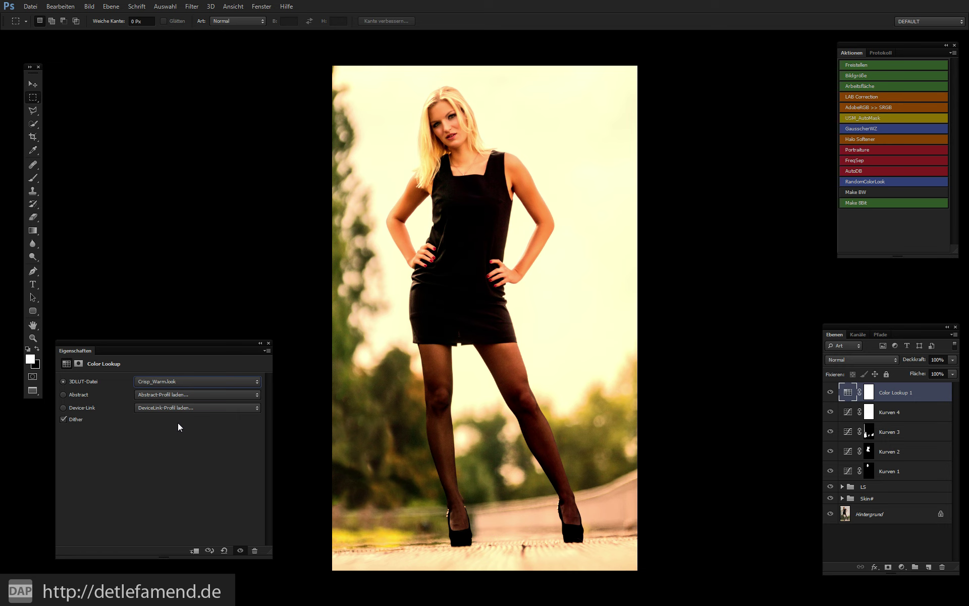
key("Down")
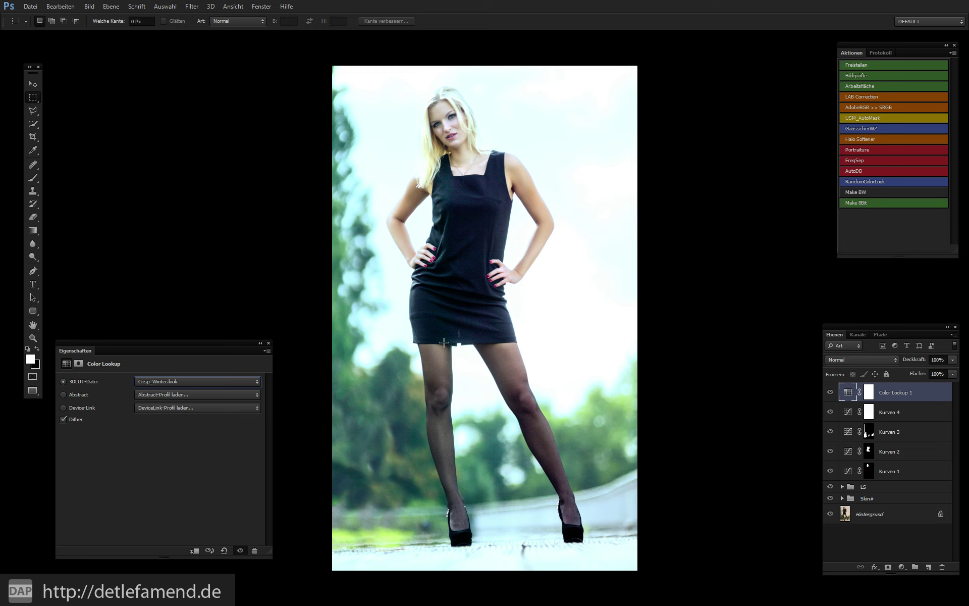
key("Down")
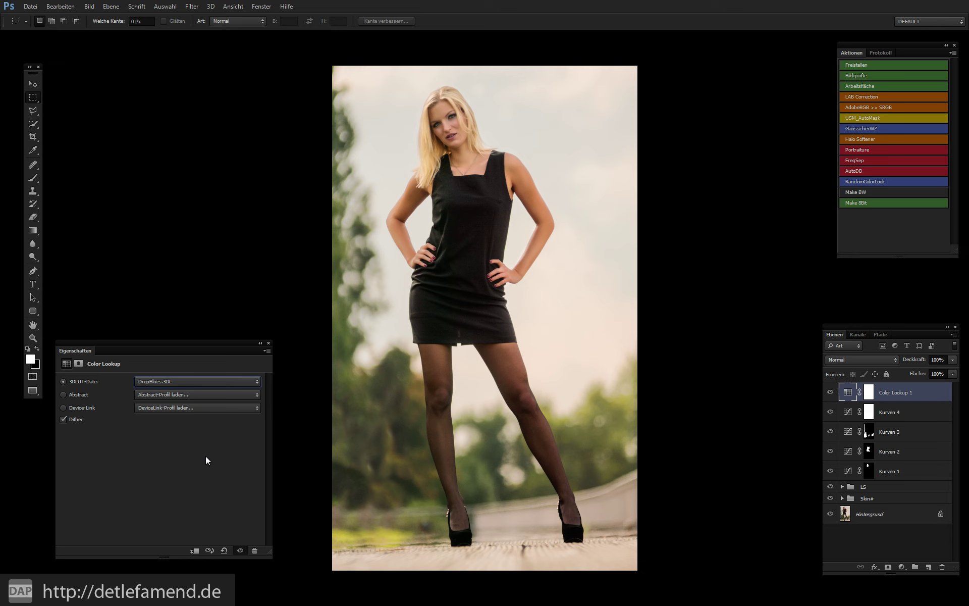
key("Down")
key("Down")
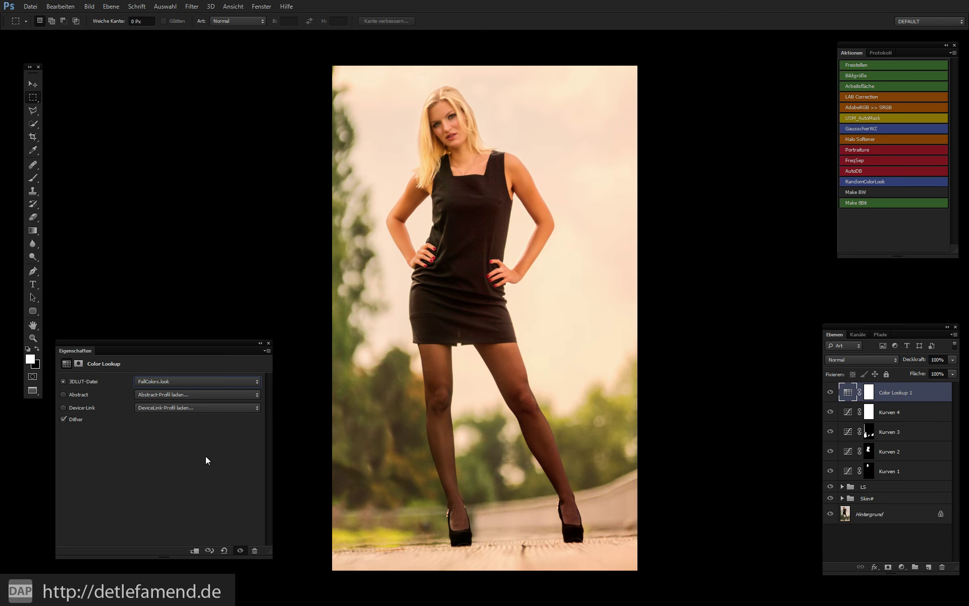
key("Down")
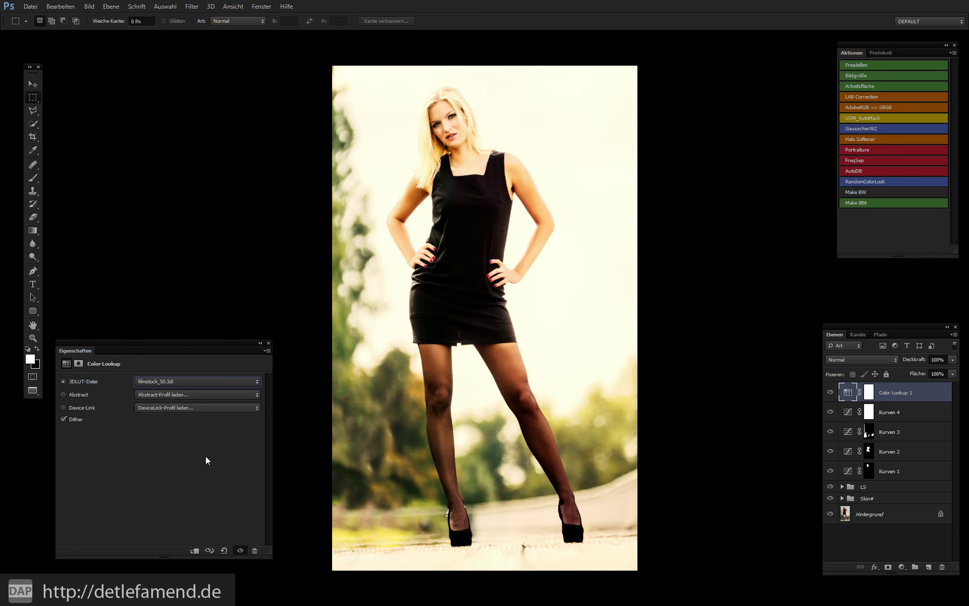
key("Down")
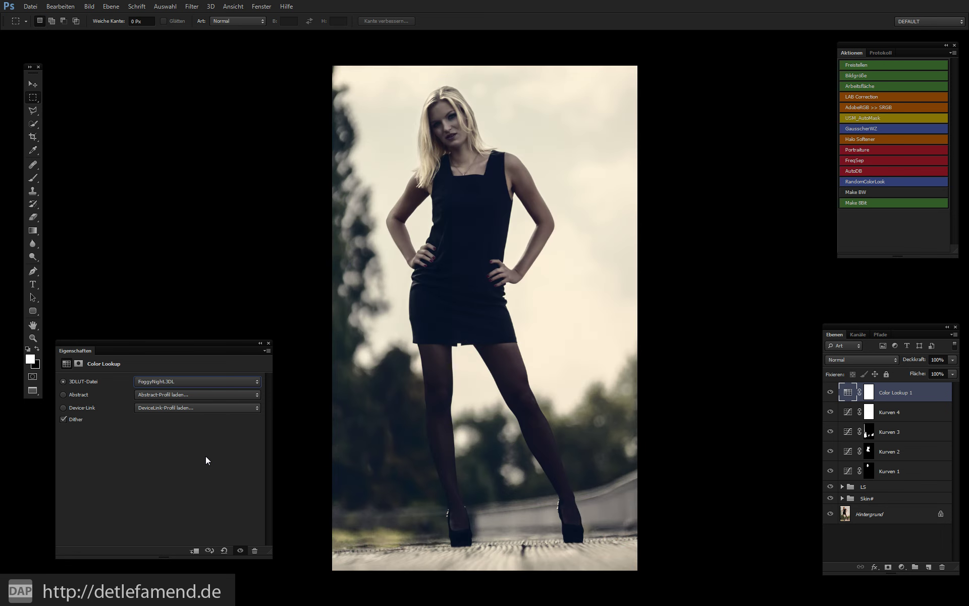
key("Down")
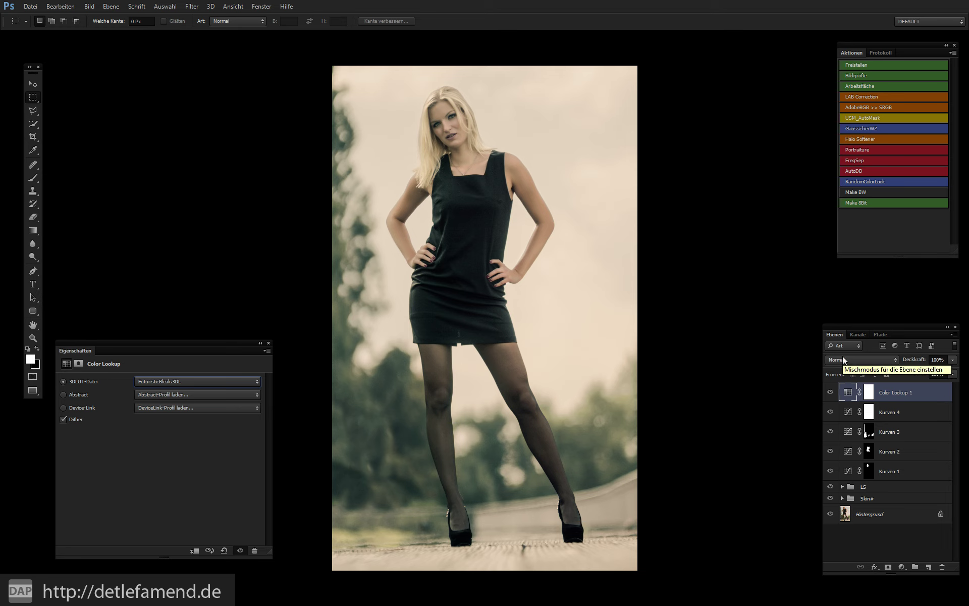
left_click(175, 382)
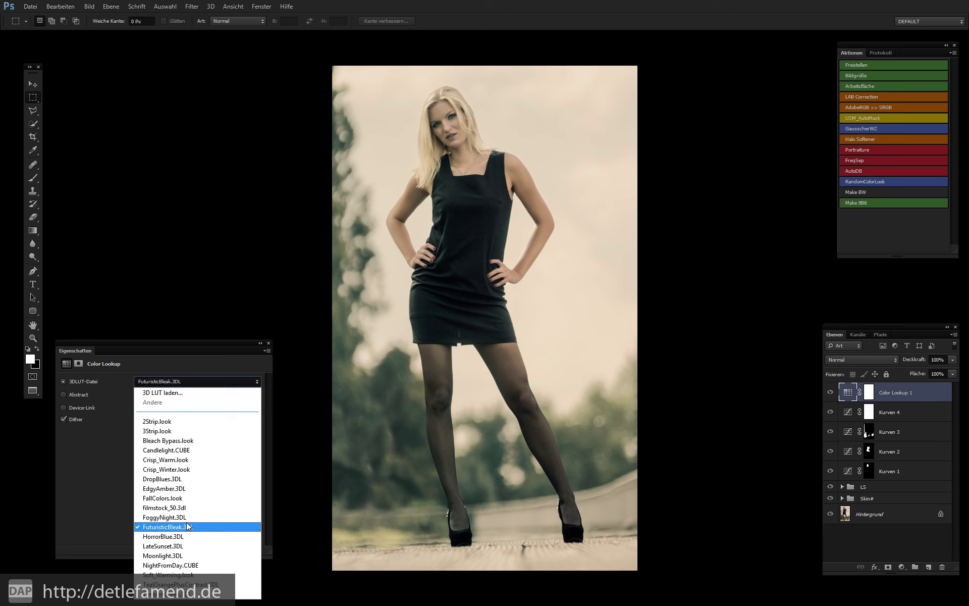
Step: Switch Color Lookup 1 to Soft_Warming.look, hide the layer, and open the adjustment layer list
left_click(198, 528)
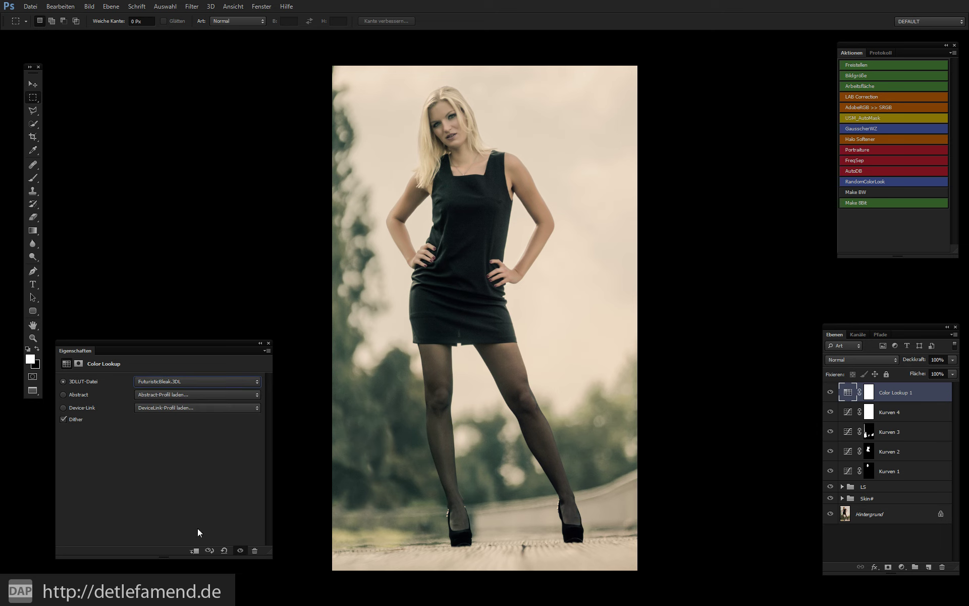
key("Down")
key("Down")
key("Down")
key("Down")
key("Down")
key("Down")
key("Down")
key("Down")
key("Up")
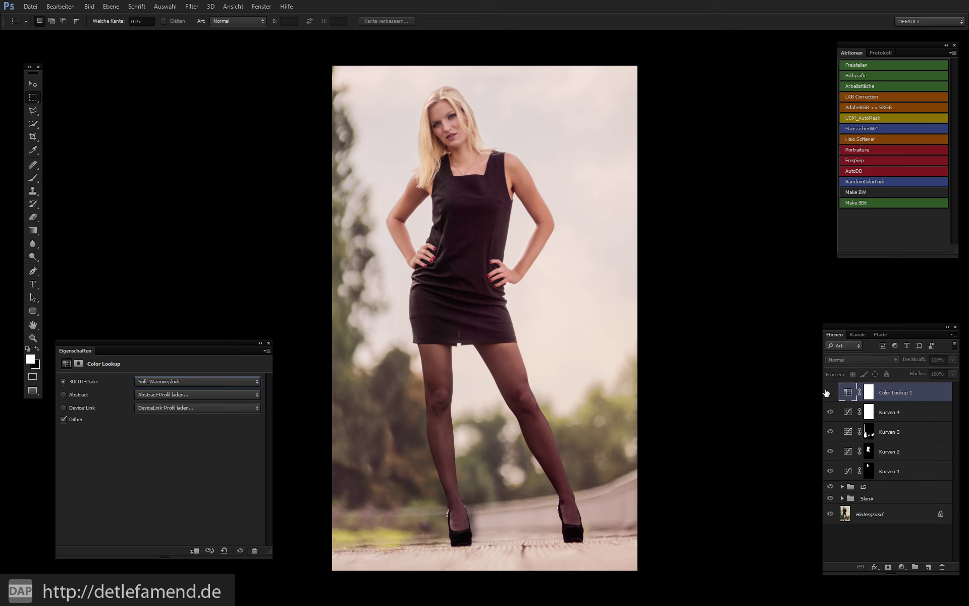
left_click(829, 392)
left_click(901, 567)
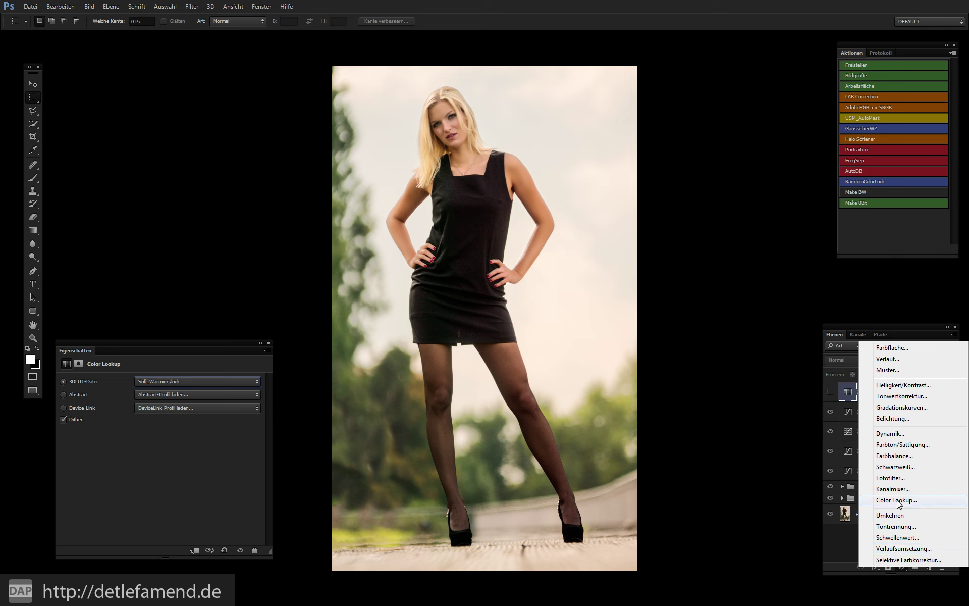
Step: Add a Verlaufsumsetzung 1 gradient map layer and open its gradient editor beside the photo
left_click(891, 549)
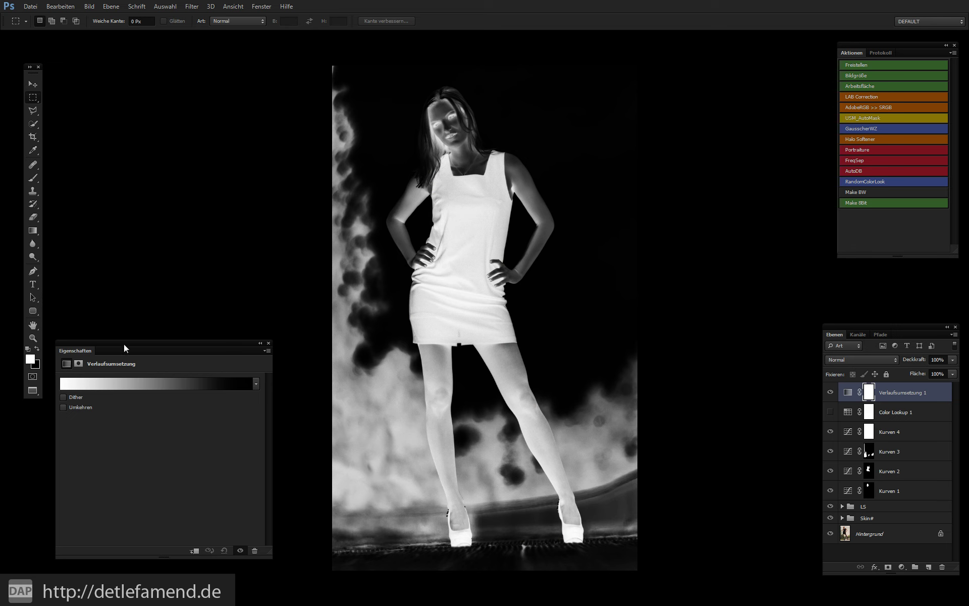
left_click_drag(151, 350, 190, 262)
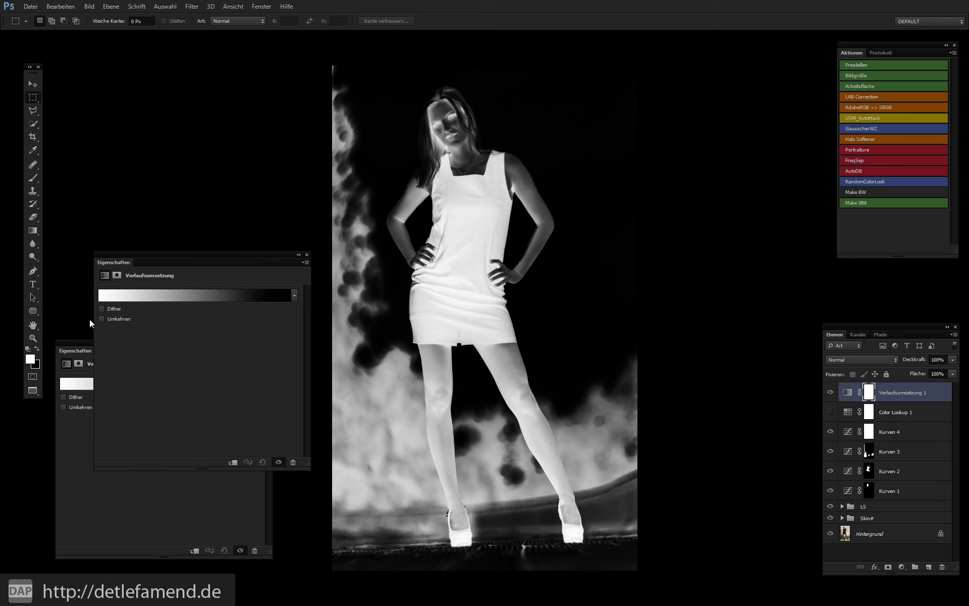
left_click(293, 295)
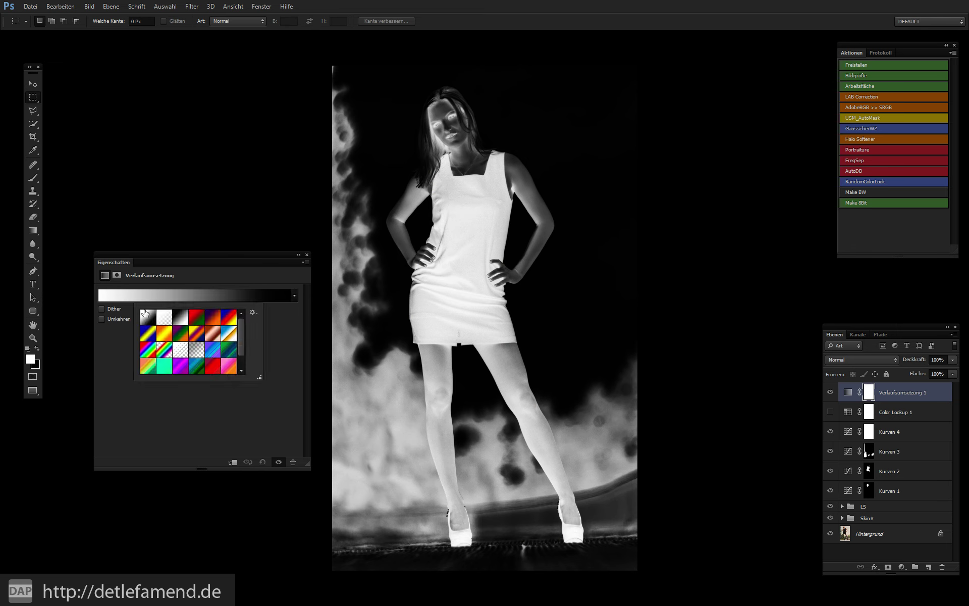
mouse_move(243, 324)
left_mouse_down()
mouse_move(244, 333)
mouse_move(249, 315)
left_mouse_up()
left_click(286, 325)
left_click(222, 296)
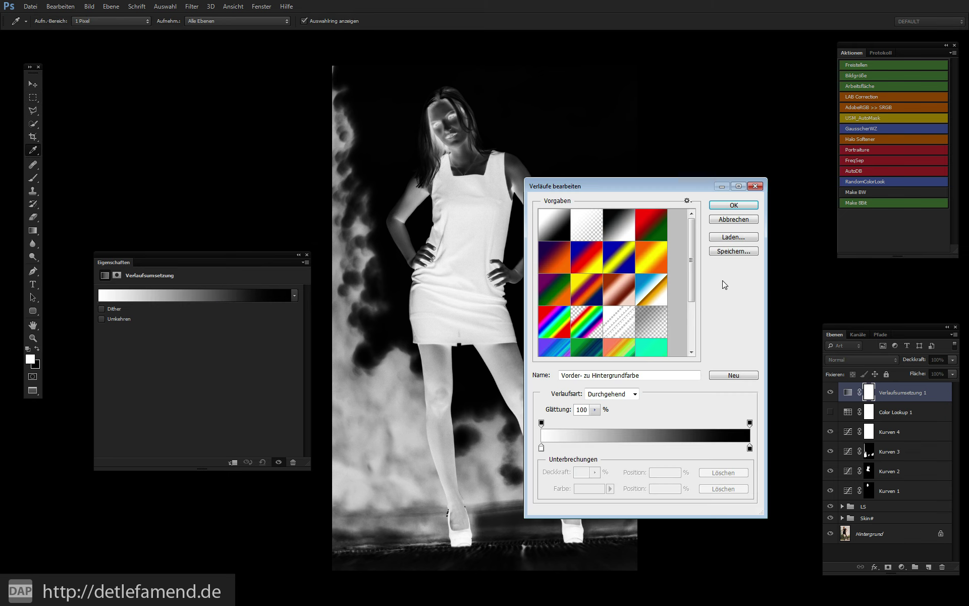
left_click_drag(652, 191, 797, 108)
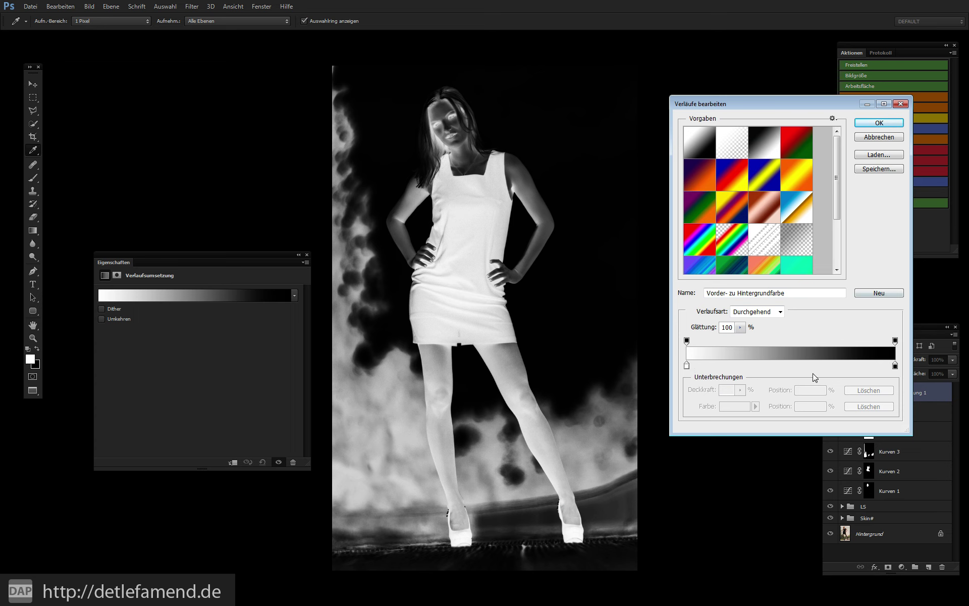
Step: Set the gradient's end stops to black on the left and white on the right
double_click(686, 365)
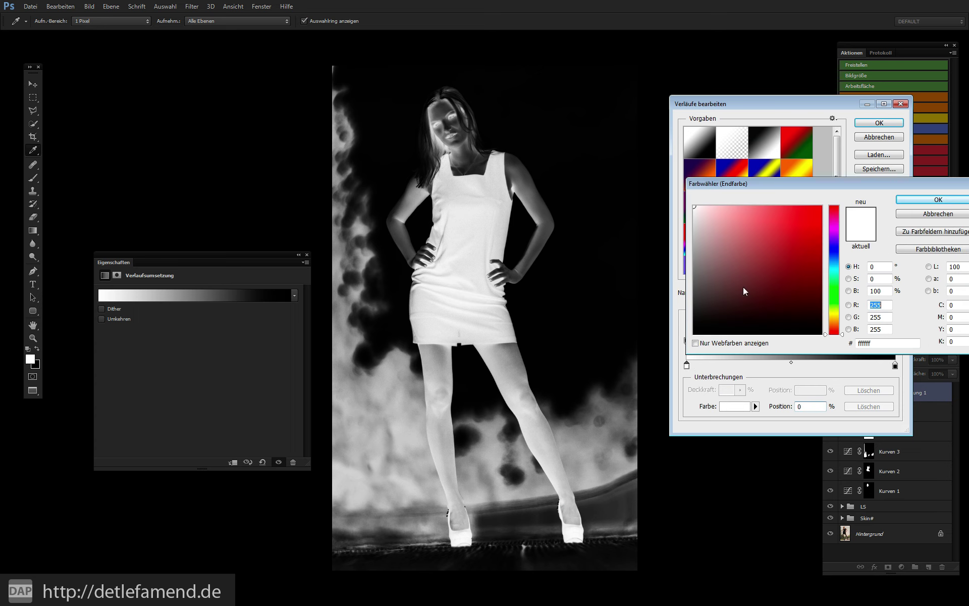
left_click(730, 292)
left_click(656, 362)
left_click(938, 200)
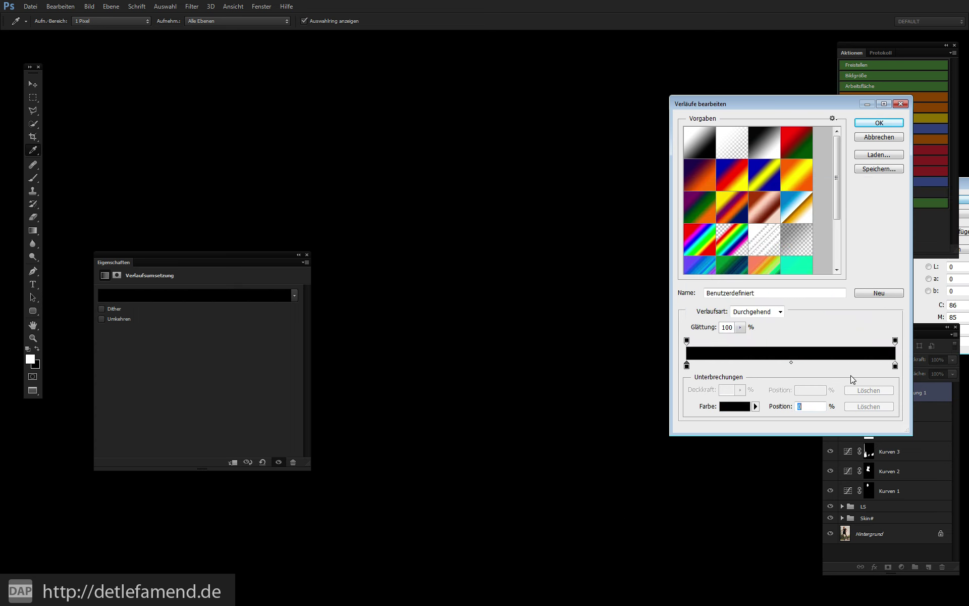
double_click(895, 366)
left_click_drag(715, 211, 693, 206)
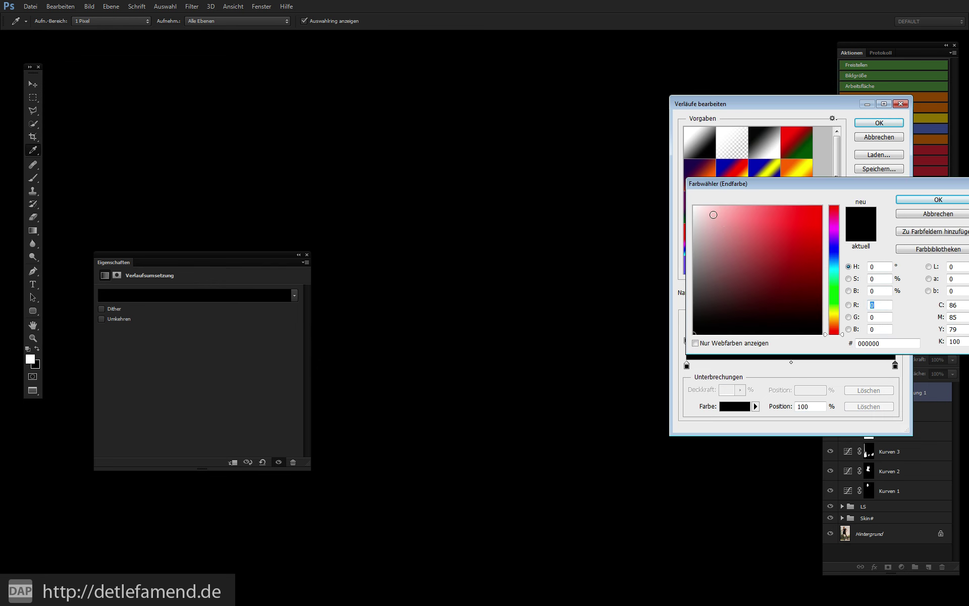
left_click(938, 200)
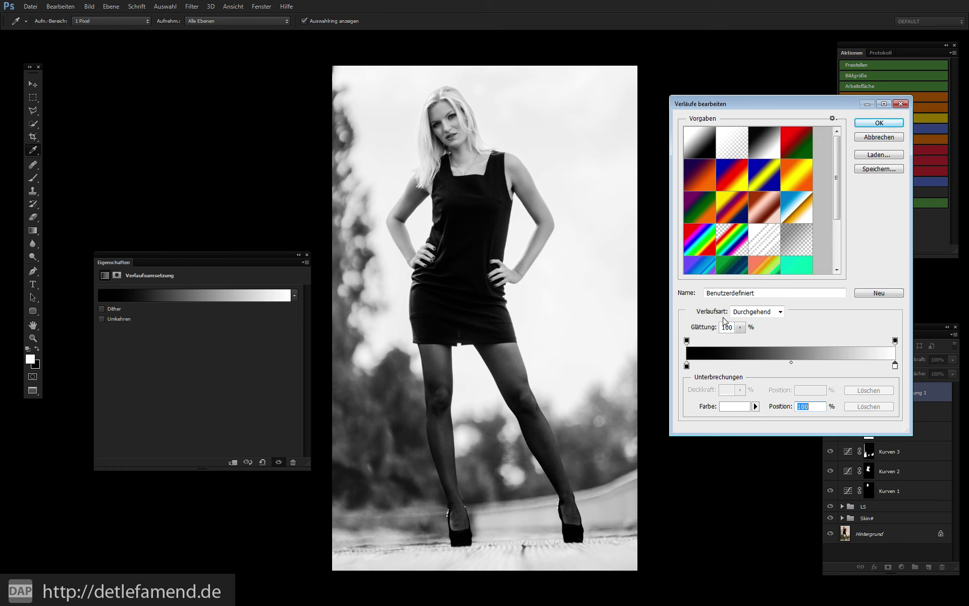
Step: Add a deep navy colour stop near the dark end of the gradient
left_click(712, 365)
double_click(712, 366)
left_click(834, 252)
mouse_move(787, 218)
left_mouse_down()
mouse_move(806, 206)
mouse_move(820, 296)
left_mouse_up()
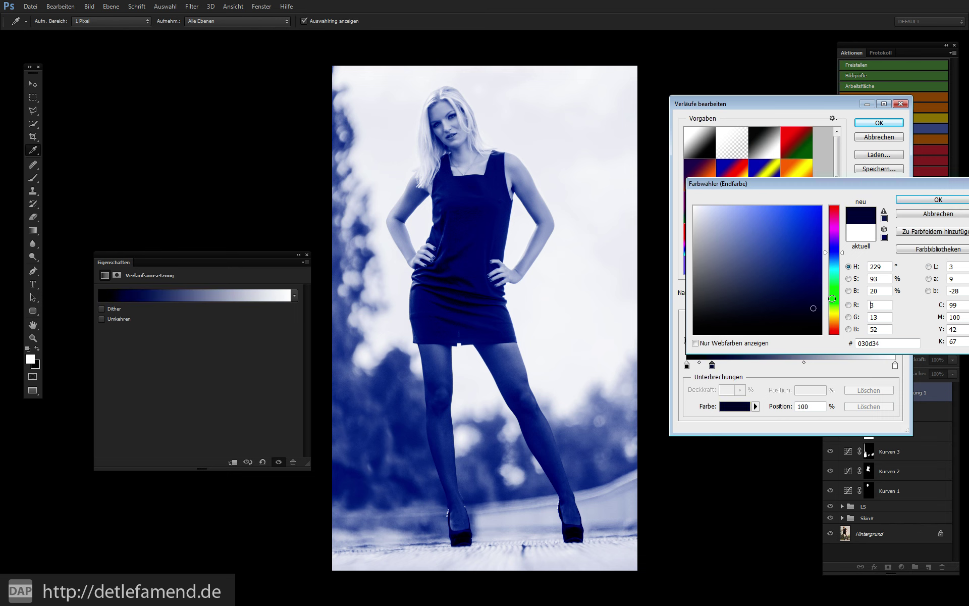
left_click(911, 202)
Step: Add a near-white cream colour stop near the light end of the gradient
left_click(878, 365)
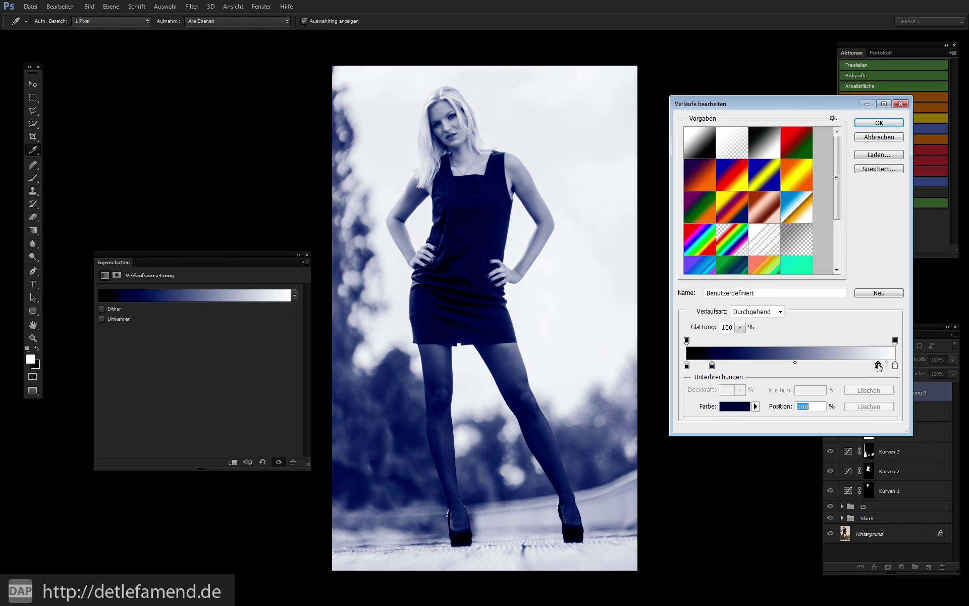
double_click(877, 367)
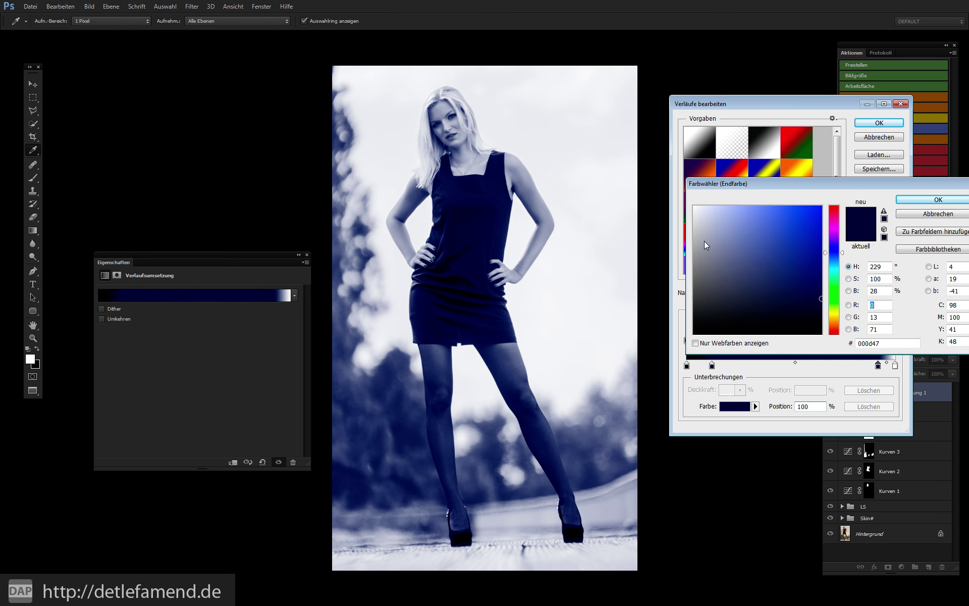
left_click_drag(830, 324, 841, 313)
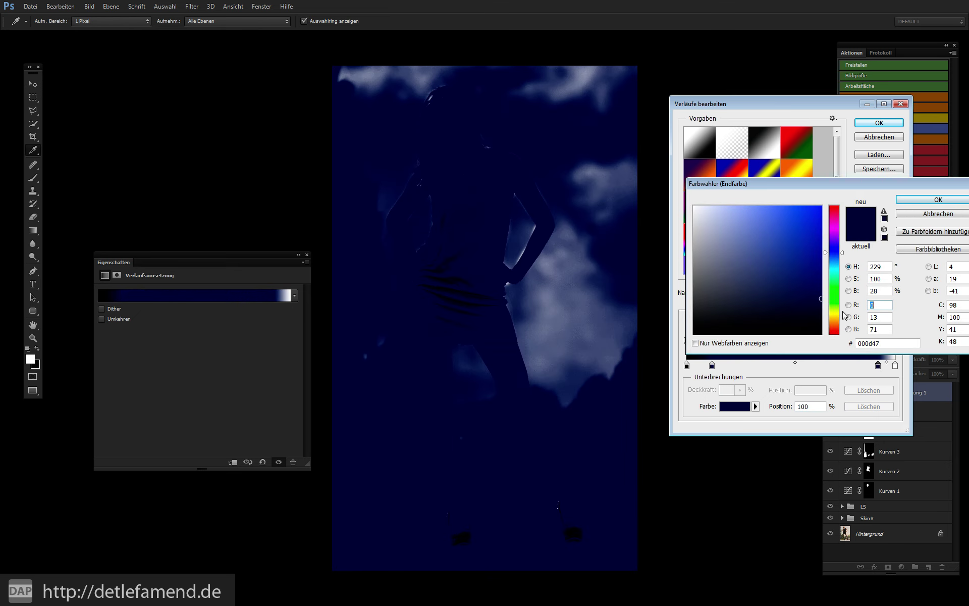
left_click_drag(776, 208, 732, 191)
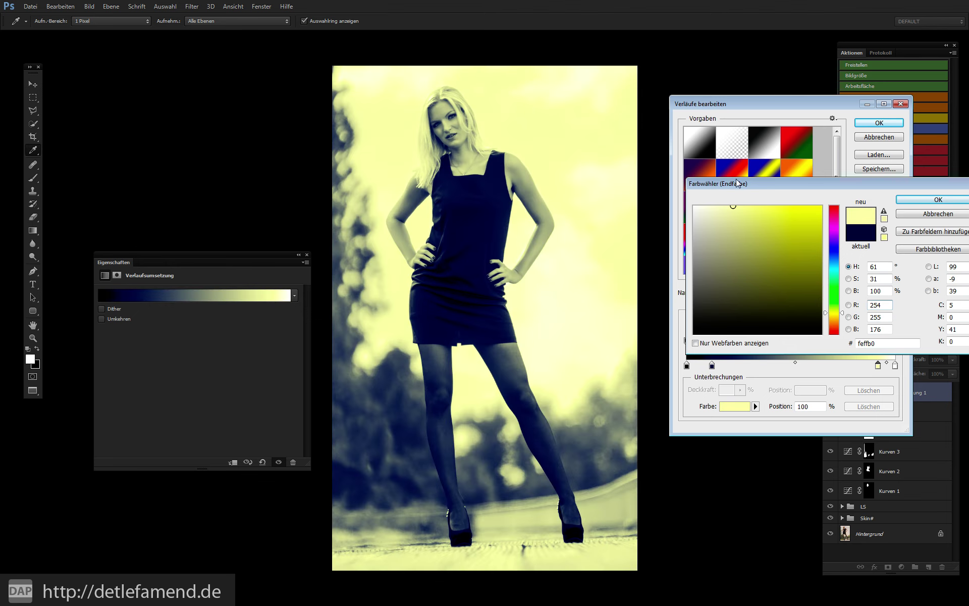
left_click_drag(733, 191, 699, 175)
left_click(699, 206)
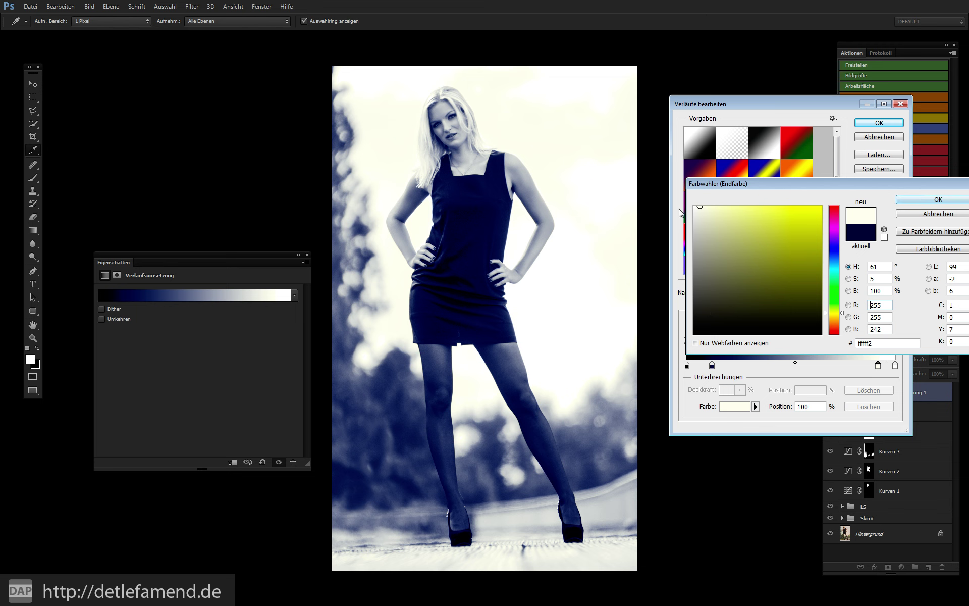
left_click(923, 199)
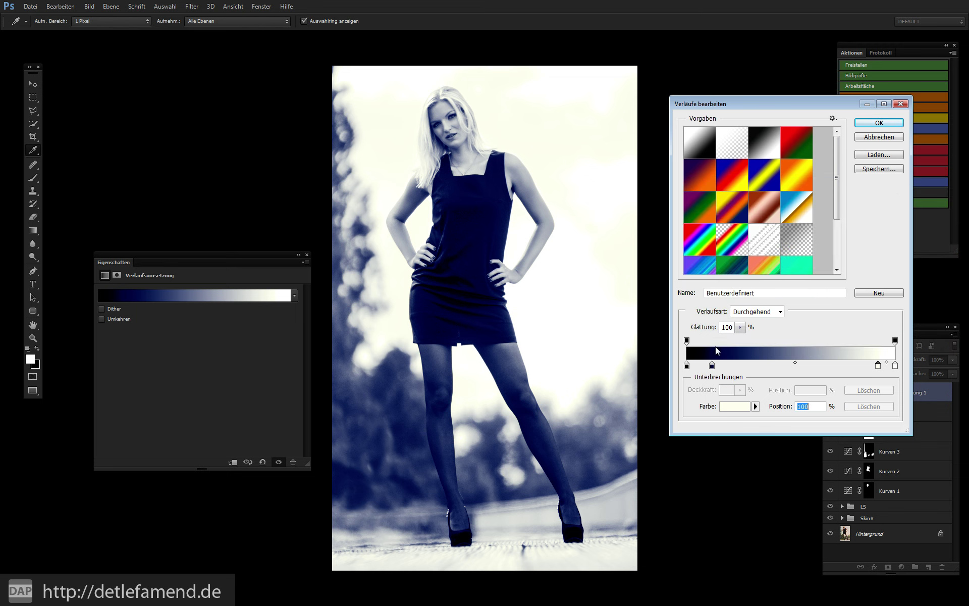
Step: Move the navy stop to 12% and apply the gradient map
left_click_drag(712, 365, 707, 365)
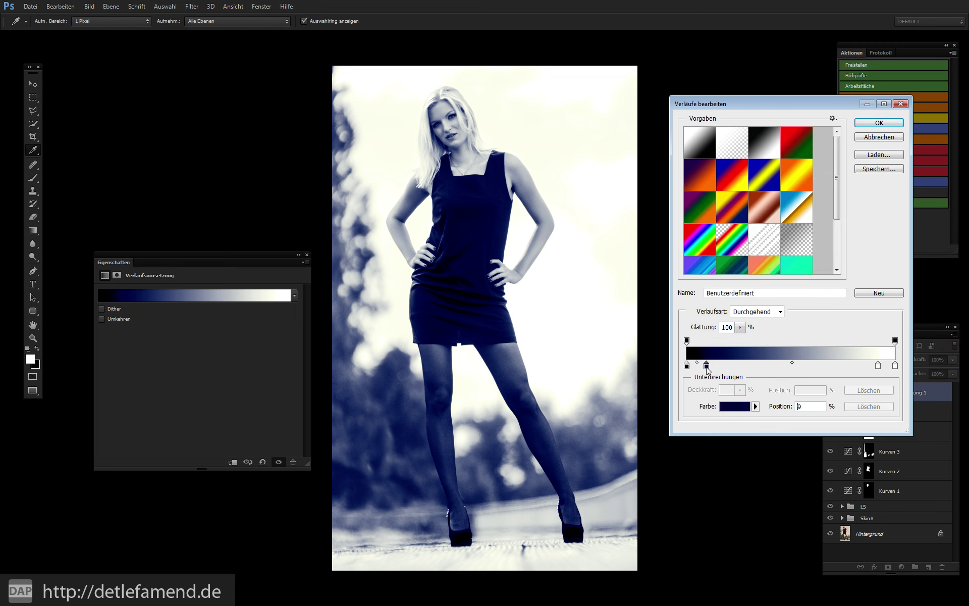
left_click_drag(707, 367, 712, 368)
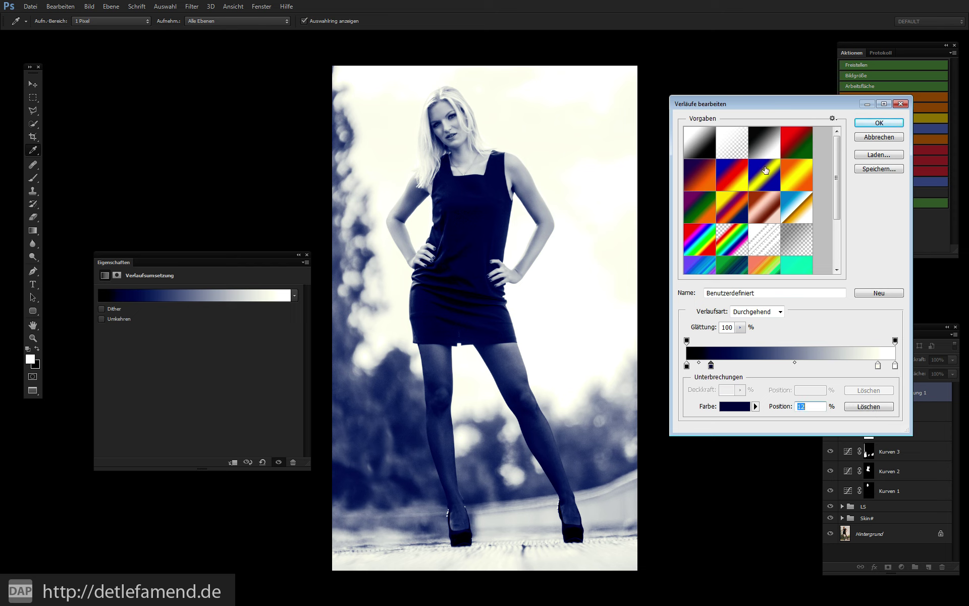
left_click(879, 123)
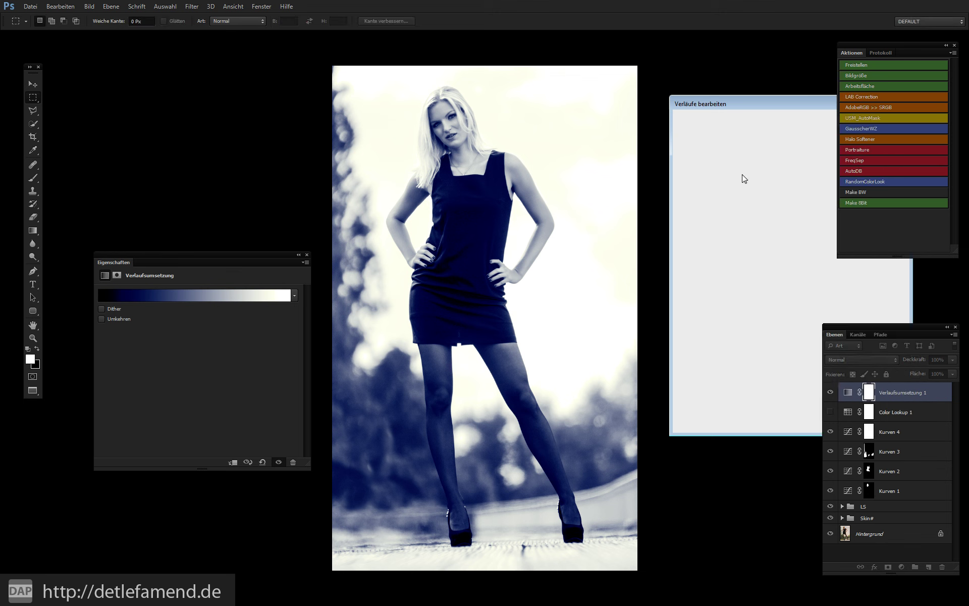
Step: Hide the Verlaufsumsetzung 1 toning and run the Make BW action above Color Lookup 1
left_click(830, 392)
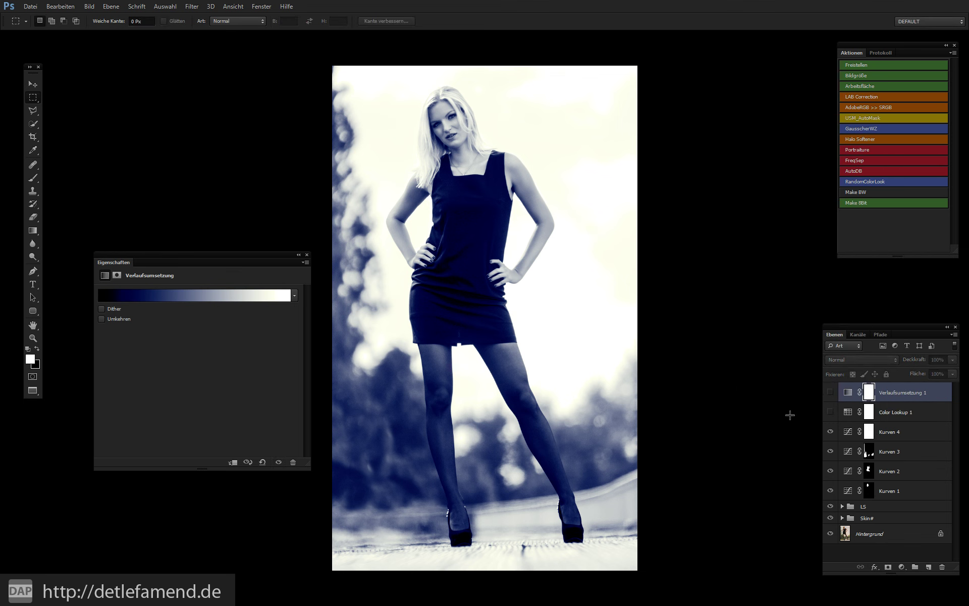
left_click(905, 412)
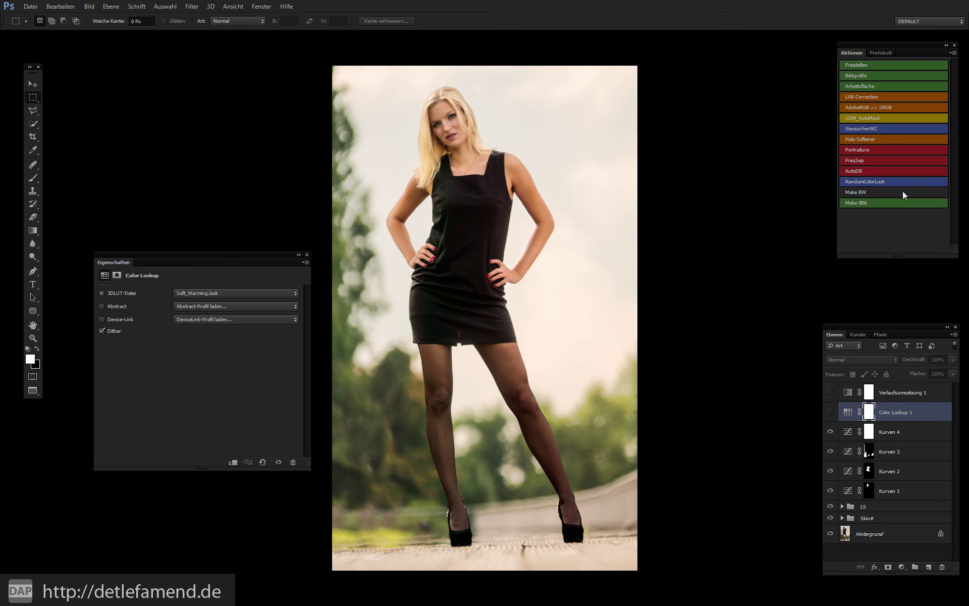
left_click(873, 195)
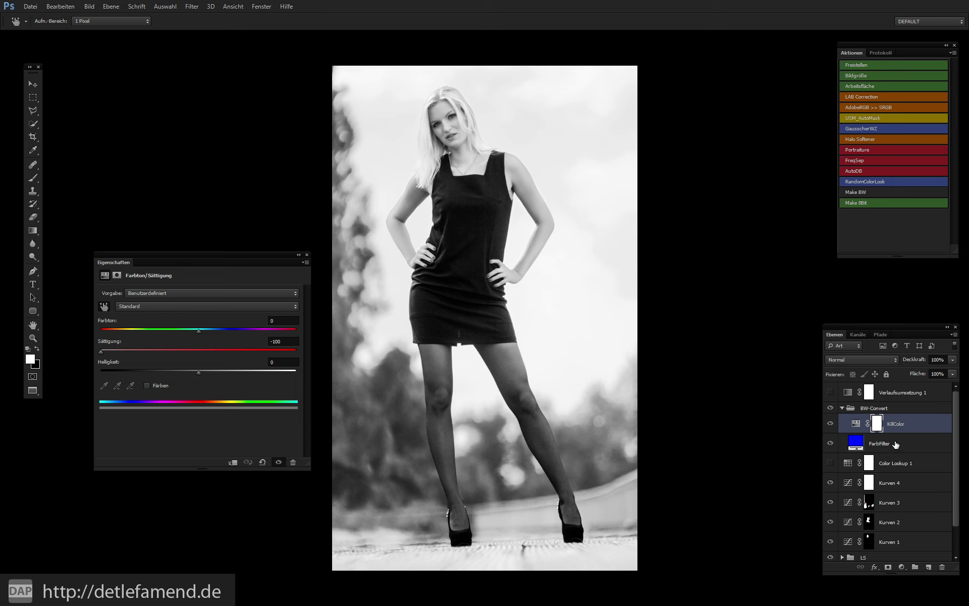
Step: Open the FarbFilter colour picker and try cyan, magenta, yellow and green filter hues
double_click(856, 442)
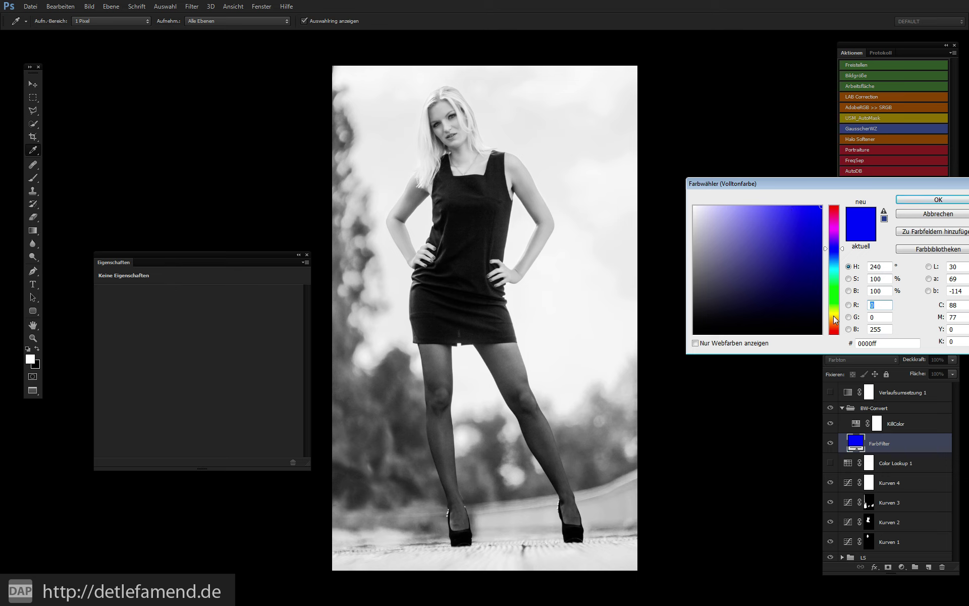
left_click_drag(794, 184, 754, 120)
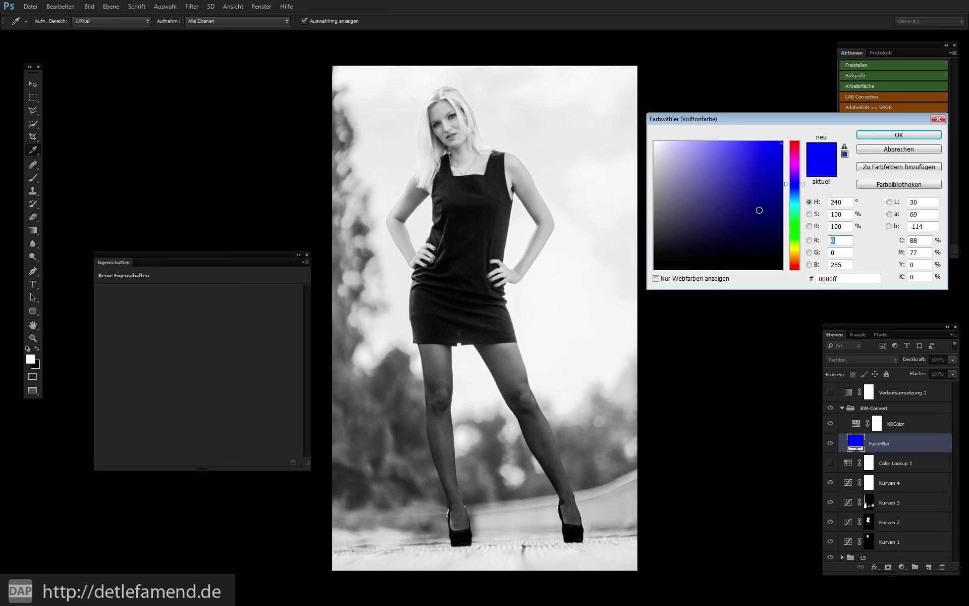
left_click_drag(795, 186, 795, 249)
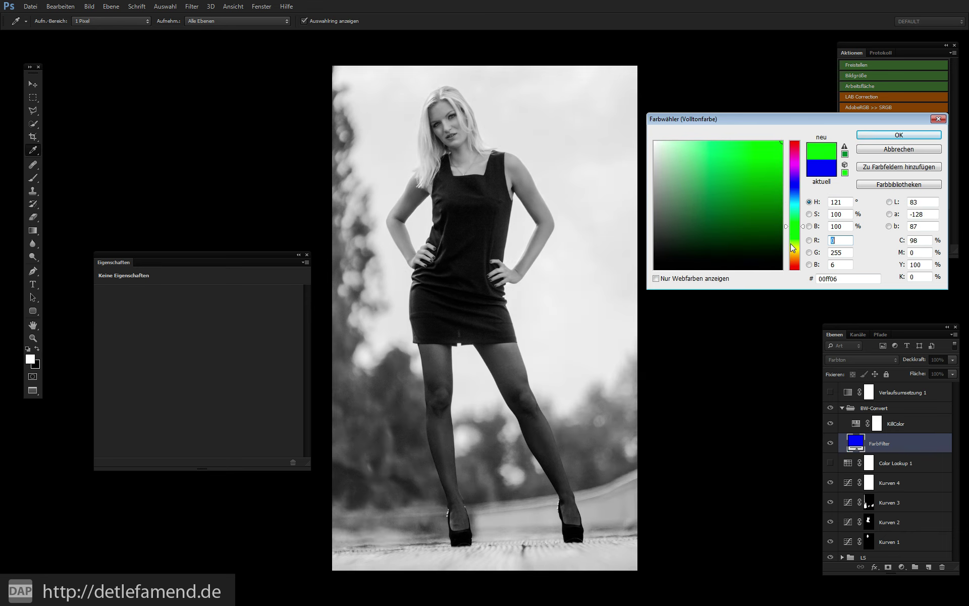
left_click(792, 156)
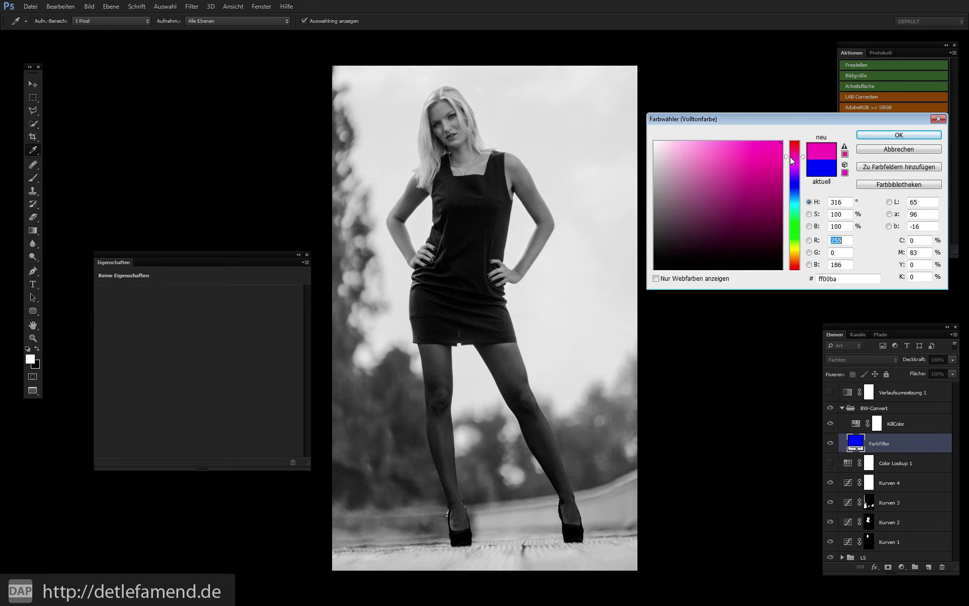
left_click(794, 251)
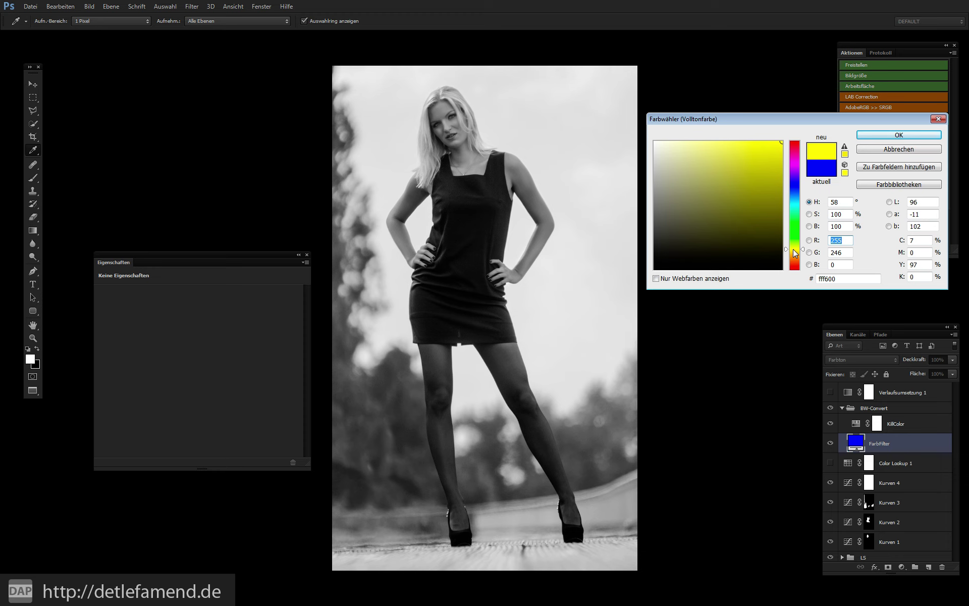
left_click(797, 247)
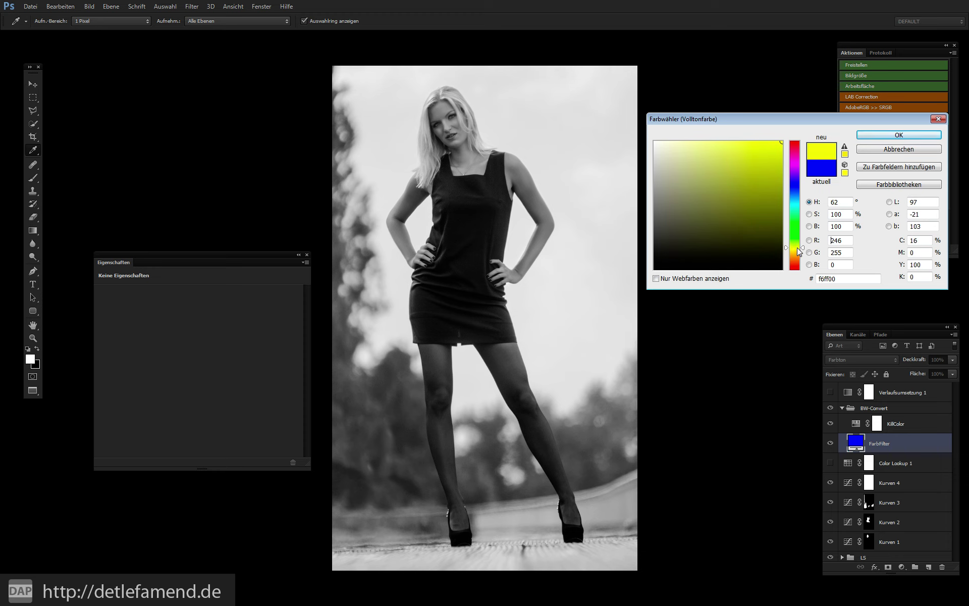
left_click(791, 220)
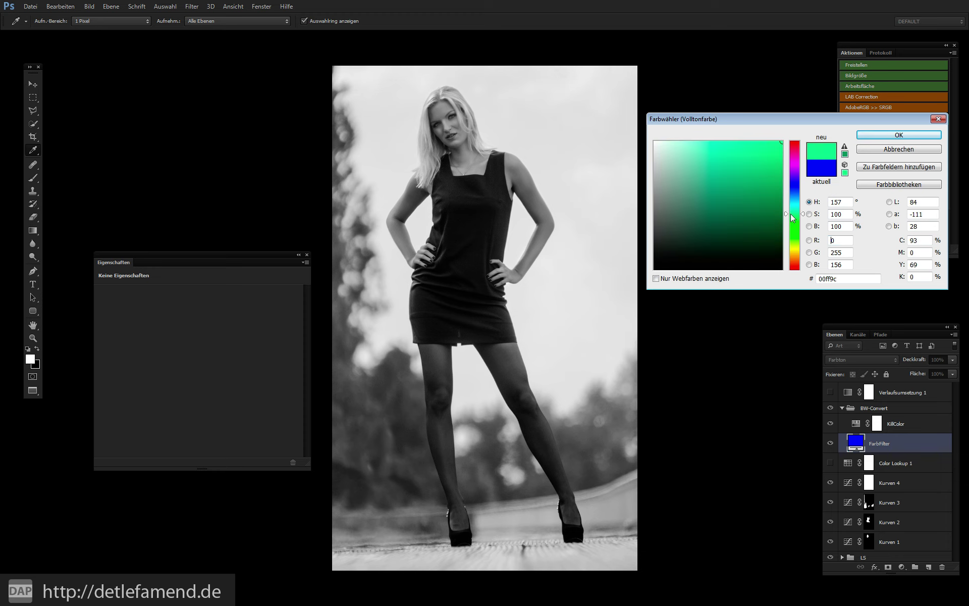
Step: Compare blue, purple and cyan, then apply yellow-green e4ff00 to FarbFilter
left_click(795, 186)
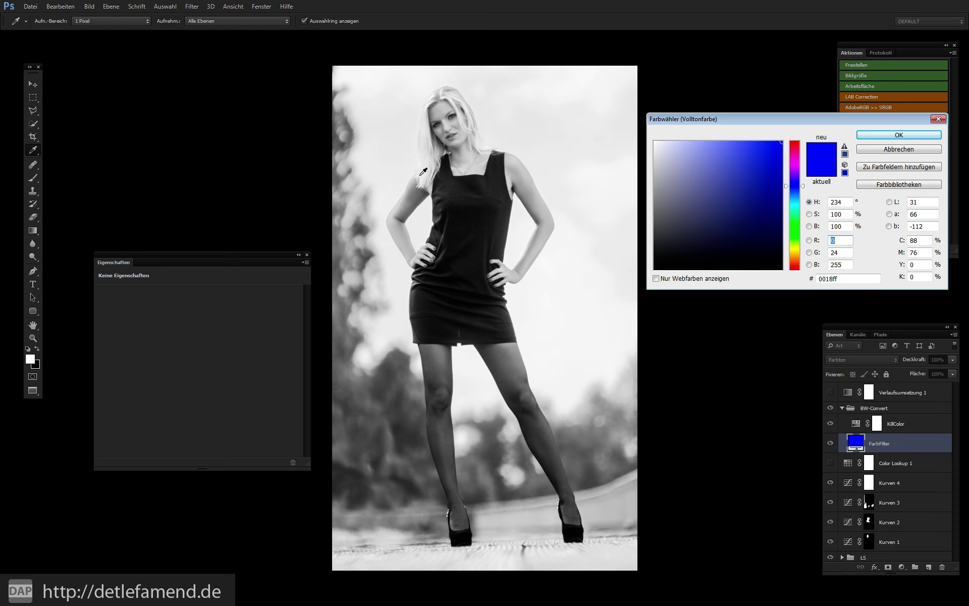
left_click(796, 172)
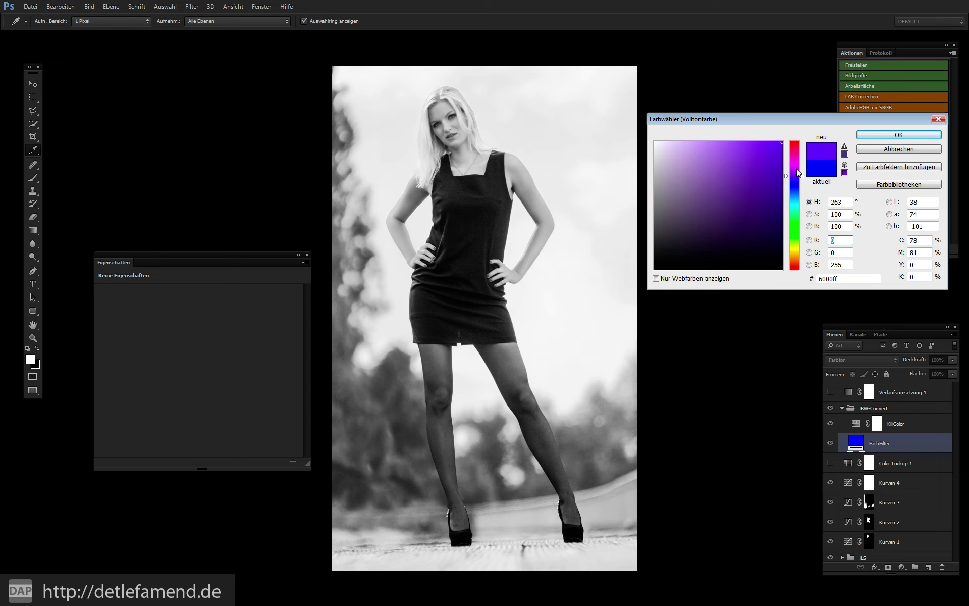
left_click(796, 168)
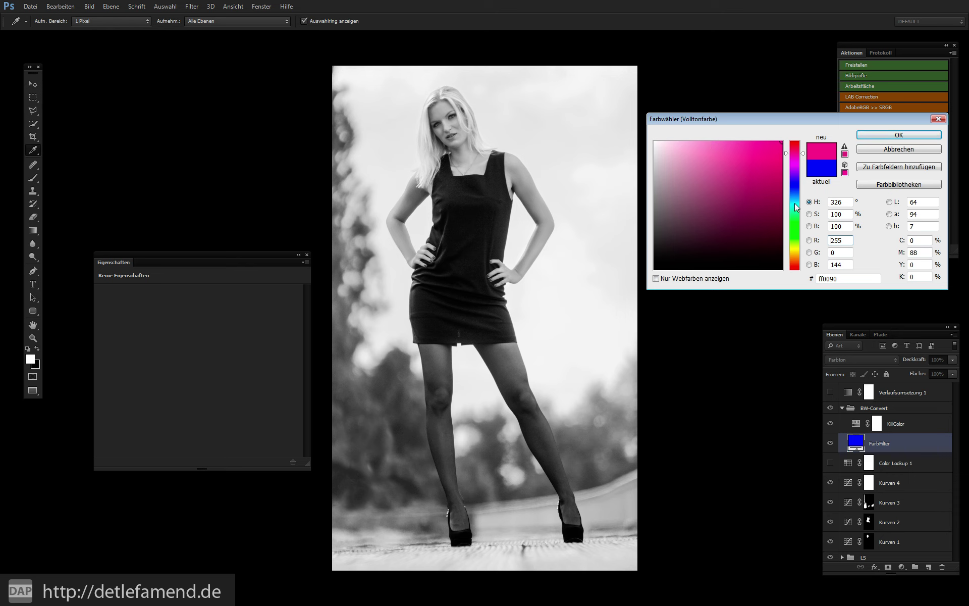
left_click(794, 202)
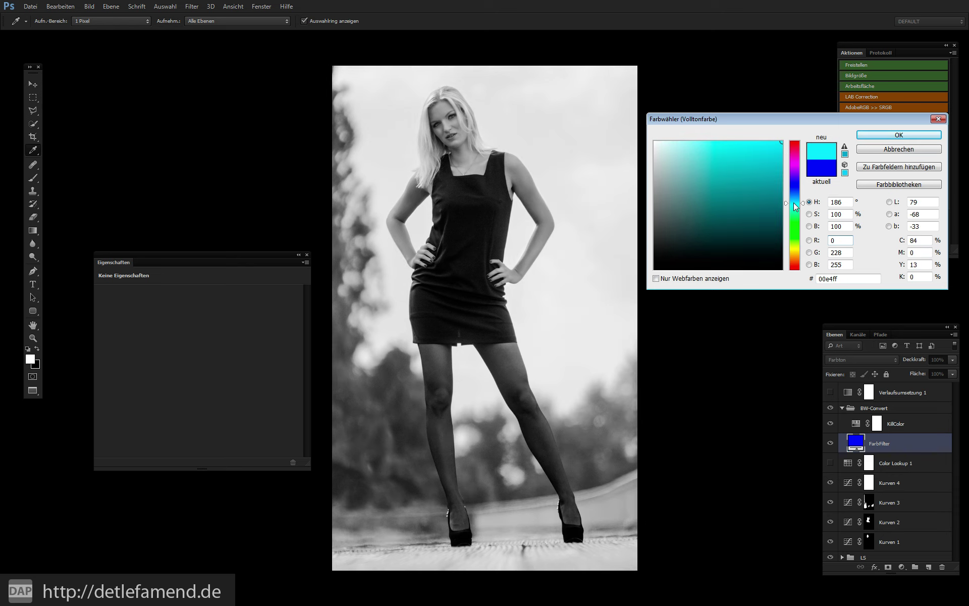
left_click(795, 246)
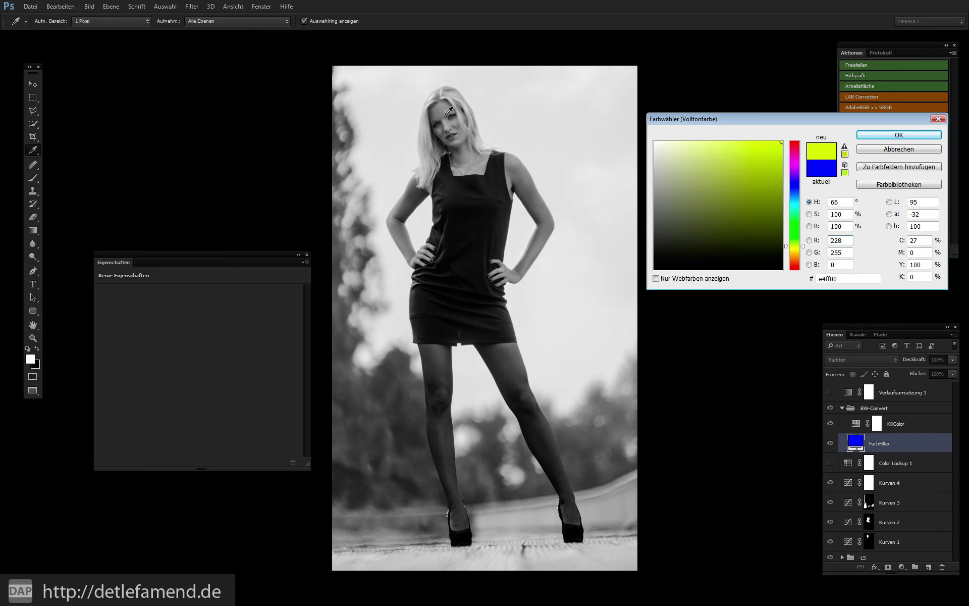
left_click(864, 136)
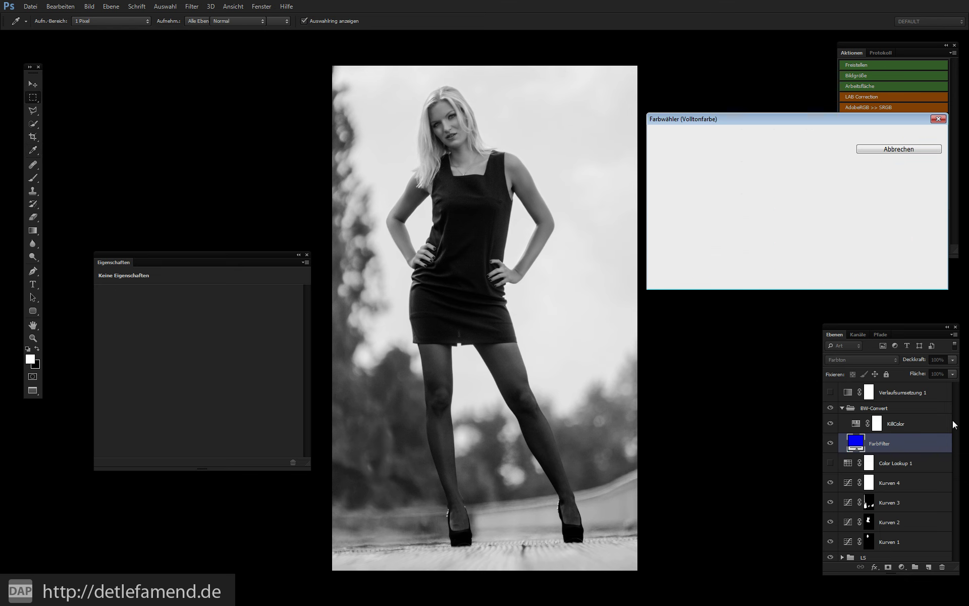
left_click(902, 569)
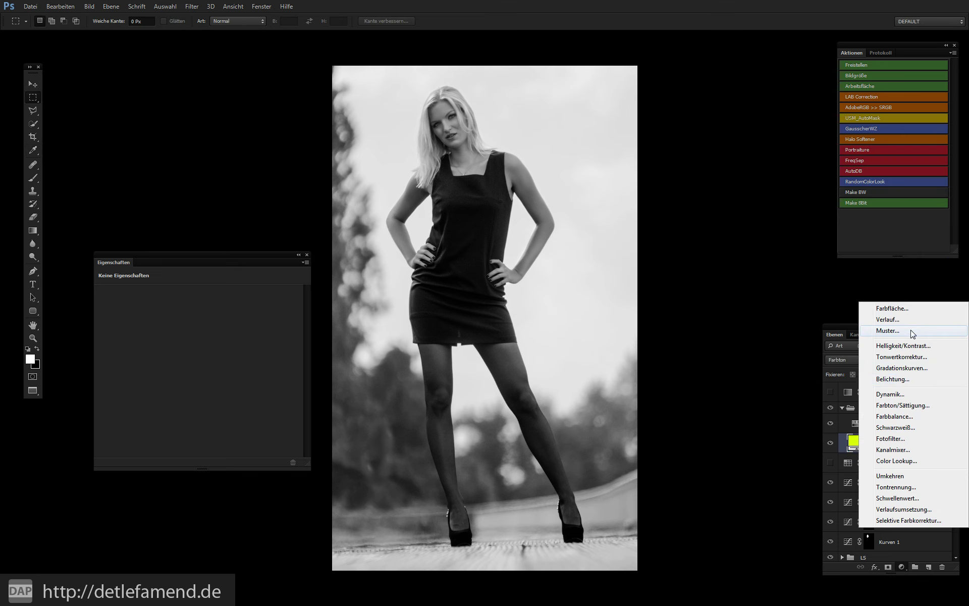
Step: Add a Kurven 5 curve bowed upward to lift midtones, and show Verlaufsumsetzung 1 again
left_click(899, 369)
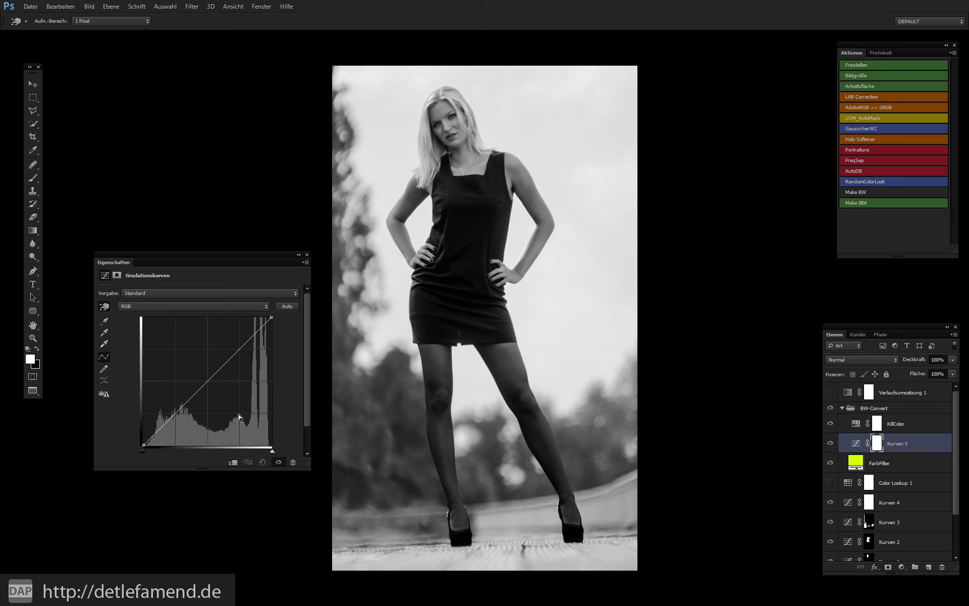
left_click_drag(239, 350, 233, 350)
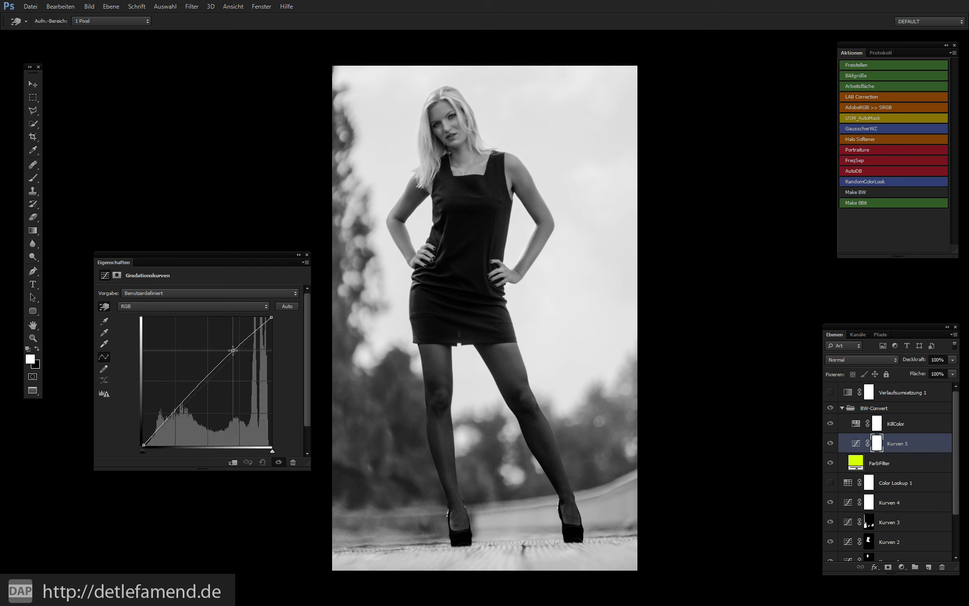
left_click_drag(174, 414, 172, 418)
left_click_drag(233, 350, 187, 393)
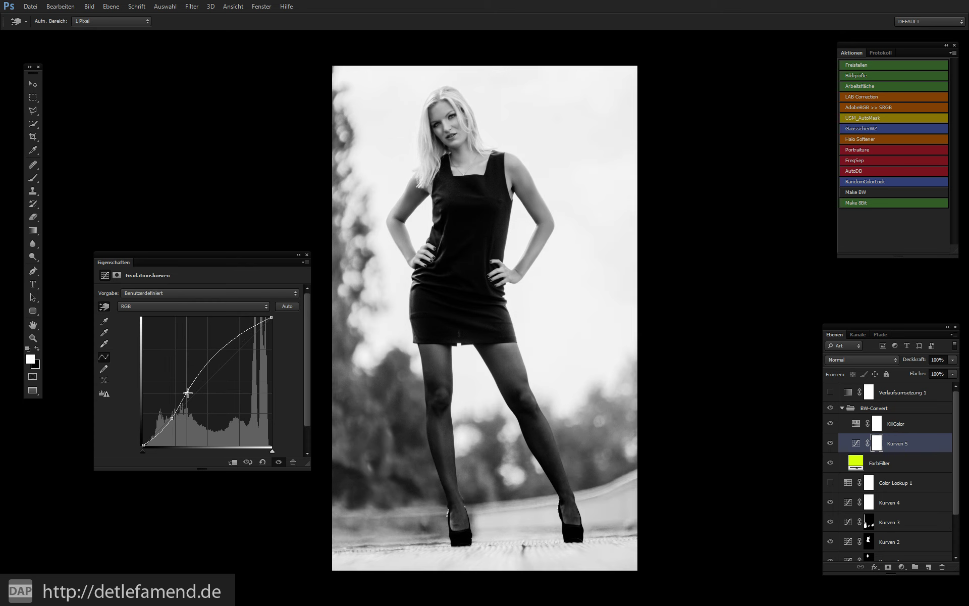
left_click_drag(187, 393, 189, 393)
left_click_drag(259, 338, 244, 335)
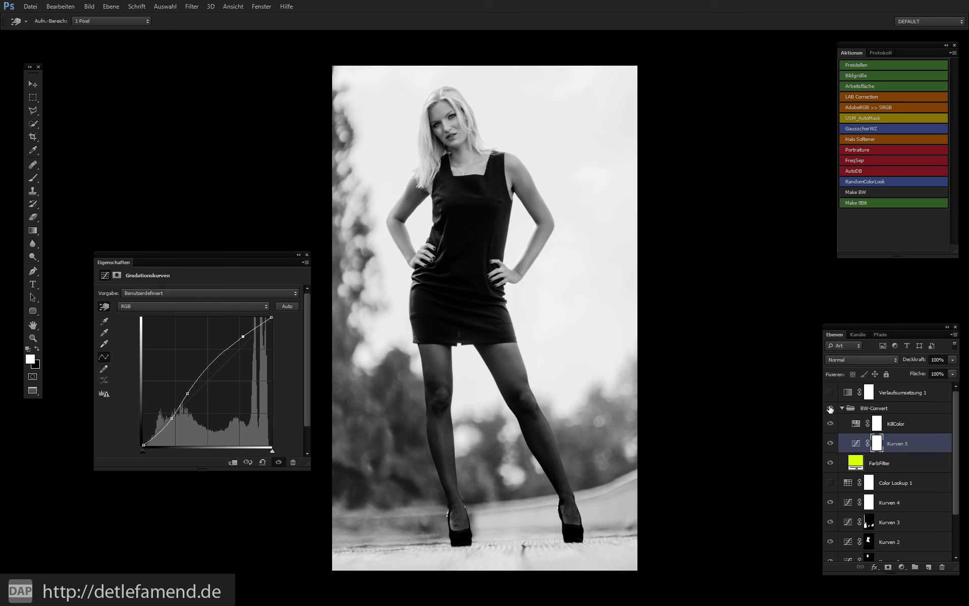
left_click(830, 393)
left_click(830, 393)
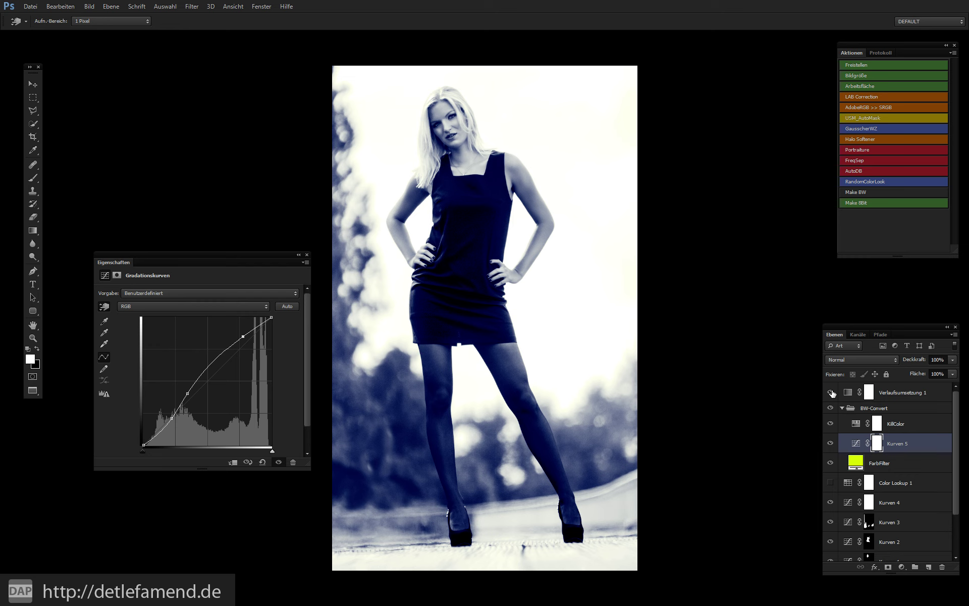
Step: Toggle Verlaufsumsetzung 1 and KillColor to compare neutral, yellow-green and blue-toned looks
left_click(830, 392)
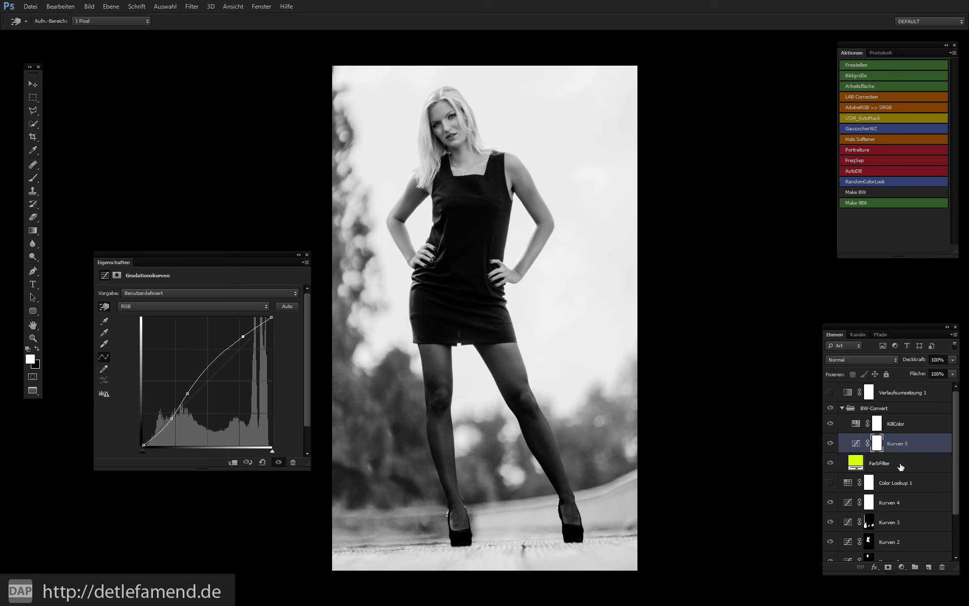
left_click(858, 426)
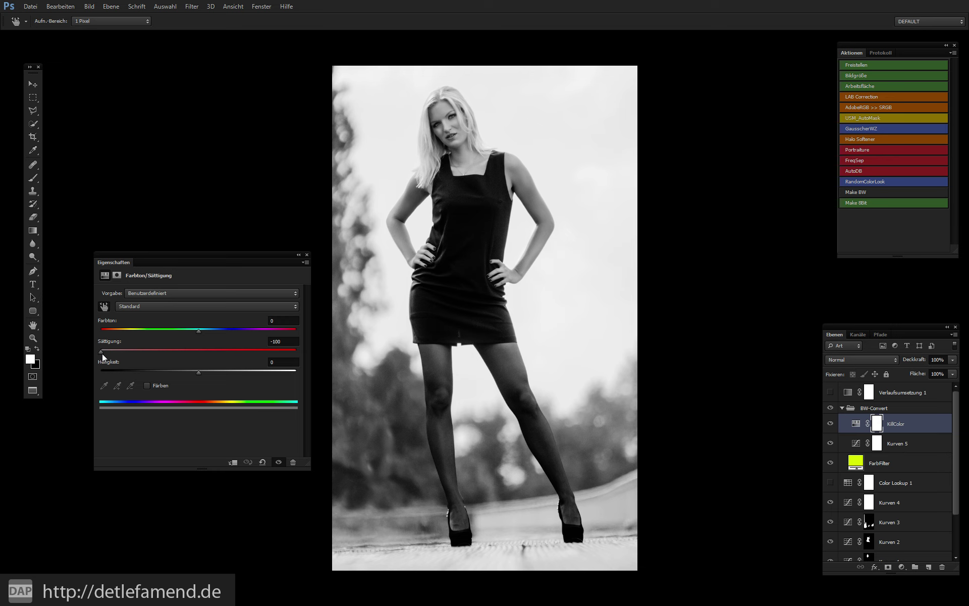
key("alt+shift+u")
left_click(855, 463)
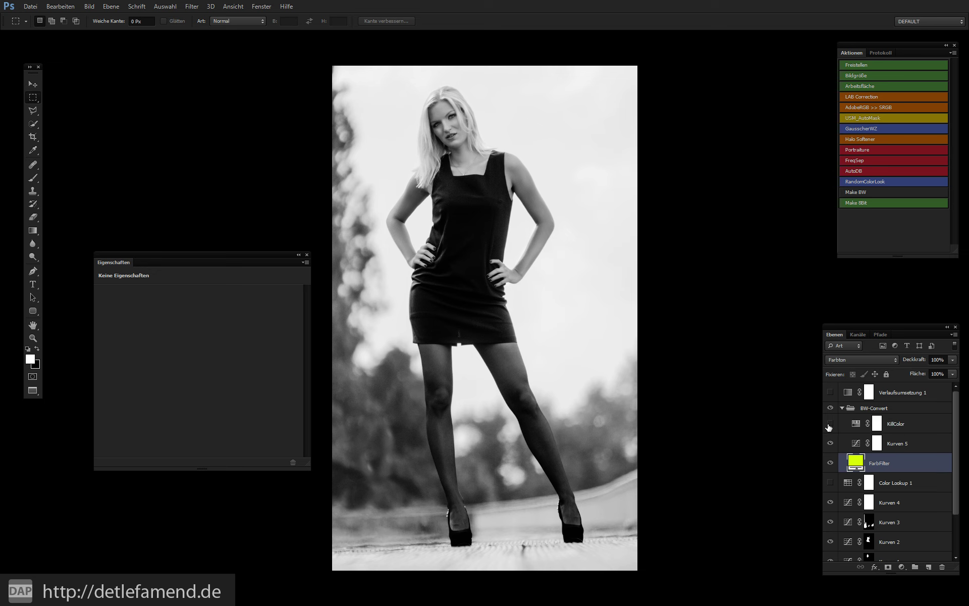
left_click(829, 424)
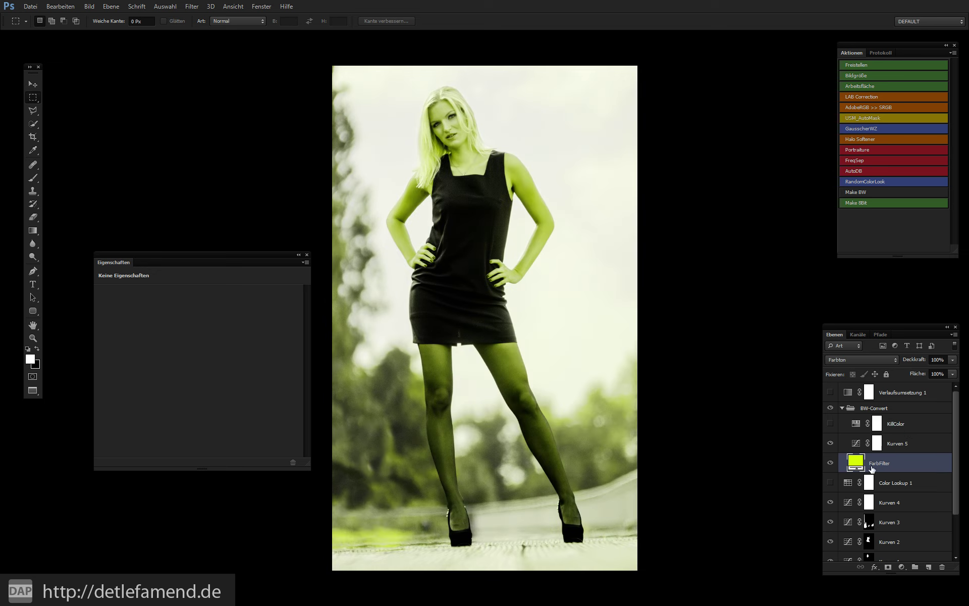
left_click(830, 423)
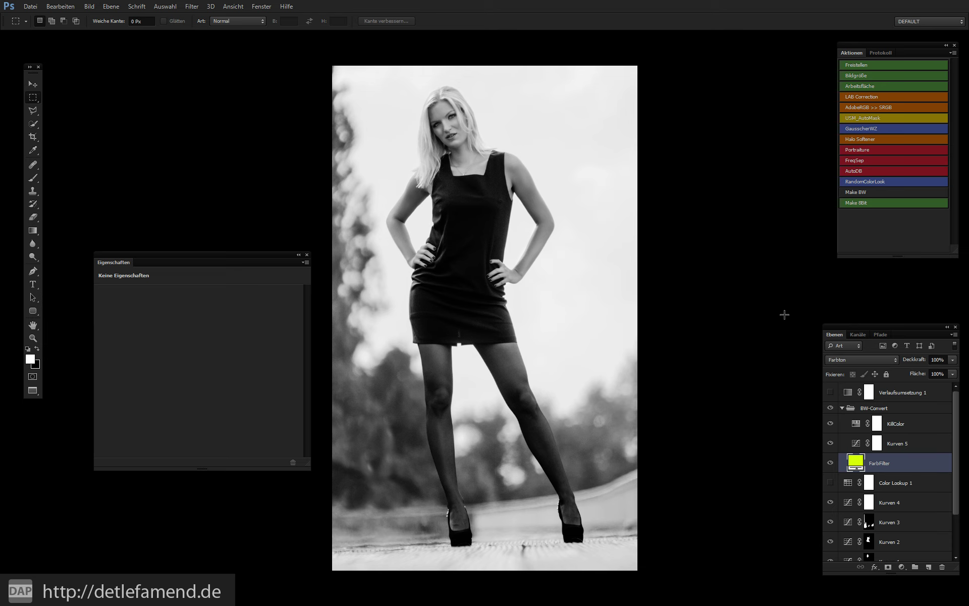
left_click(831, 392)
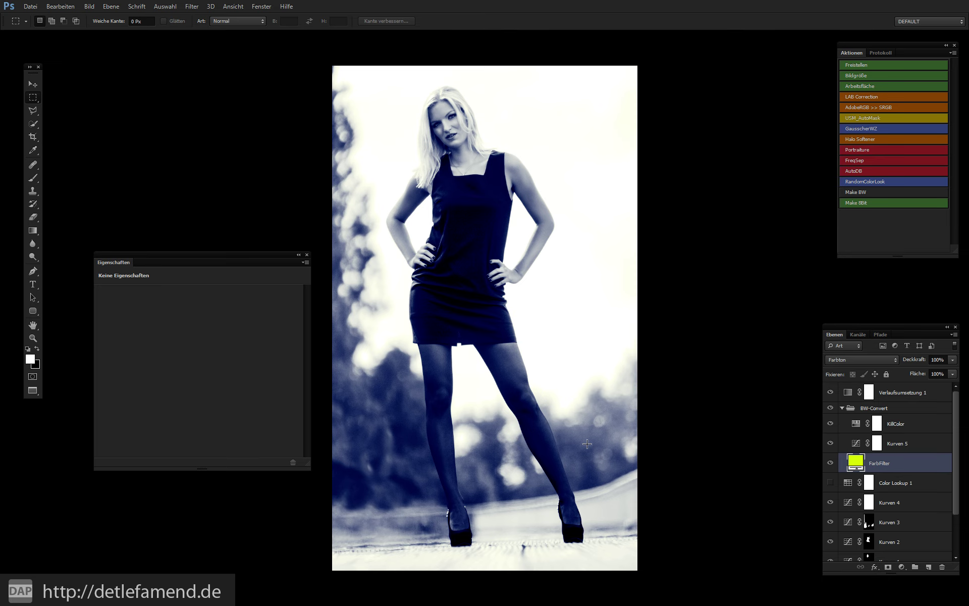
scroll(586, 443, "up", 1)
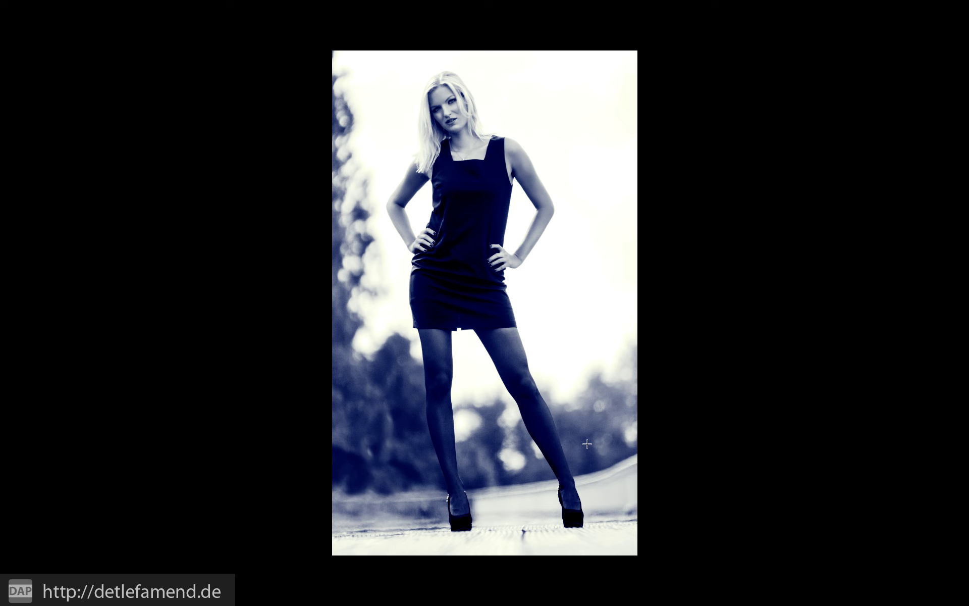
Step: Hide Verlaufsumsetzung 1 for a neutral black-and-white and review it full screen
key("f")
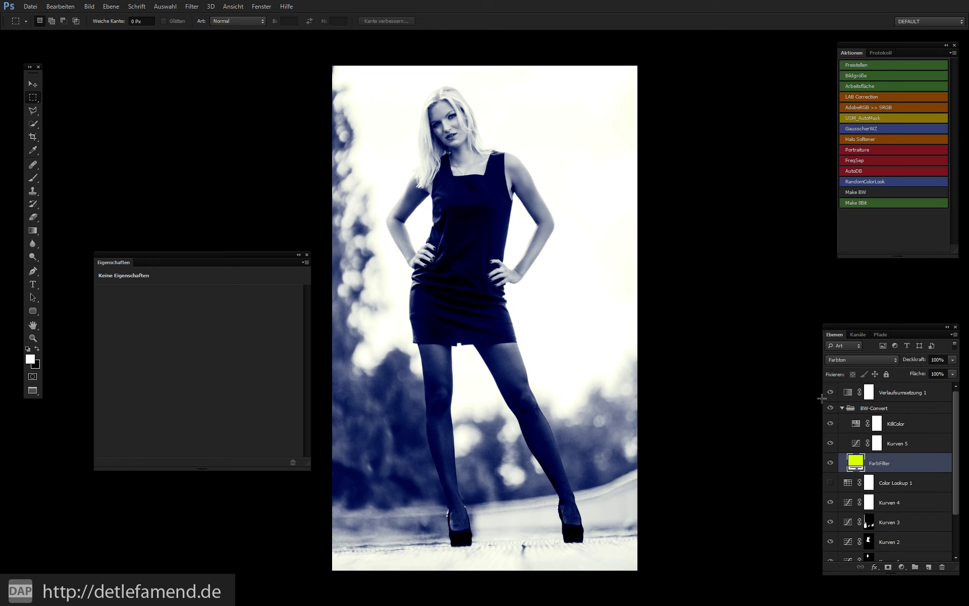
left_click(830, 392)
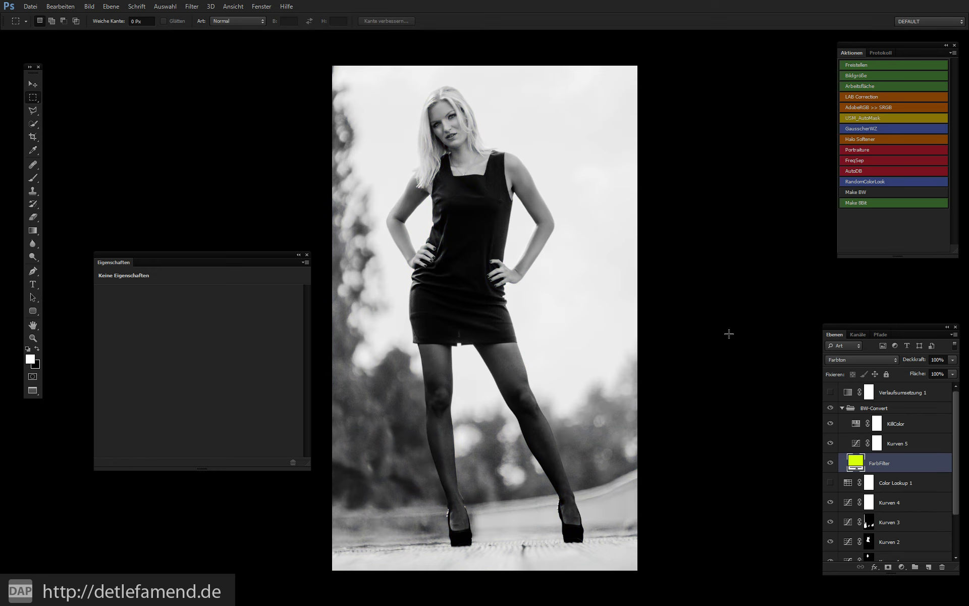
key("f")
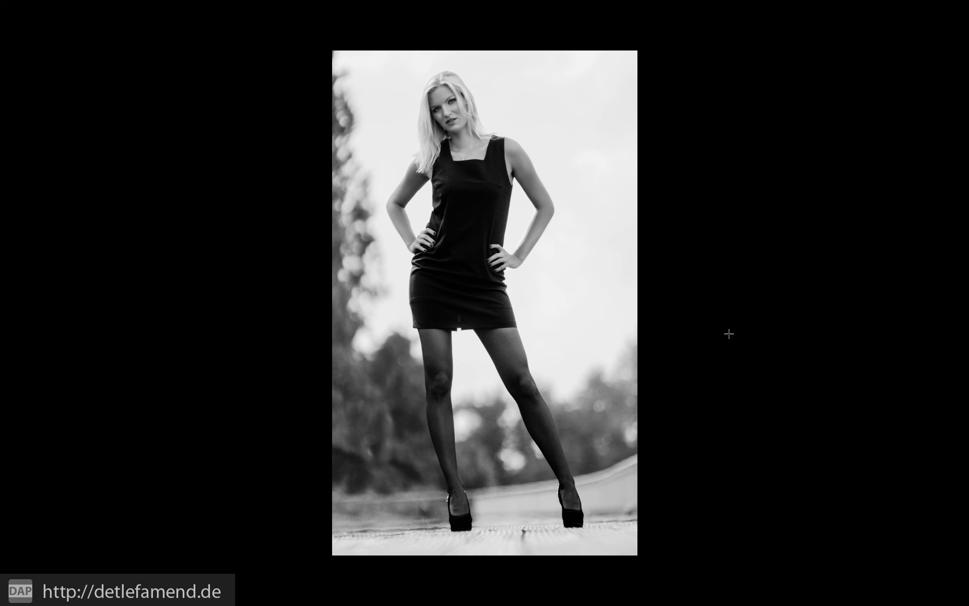
key("f")
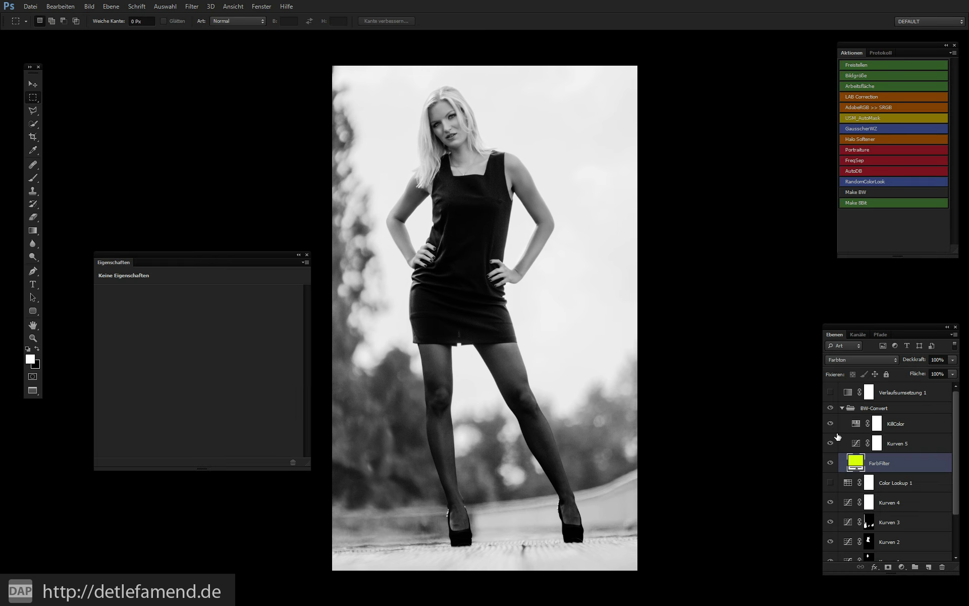
key("f")
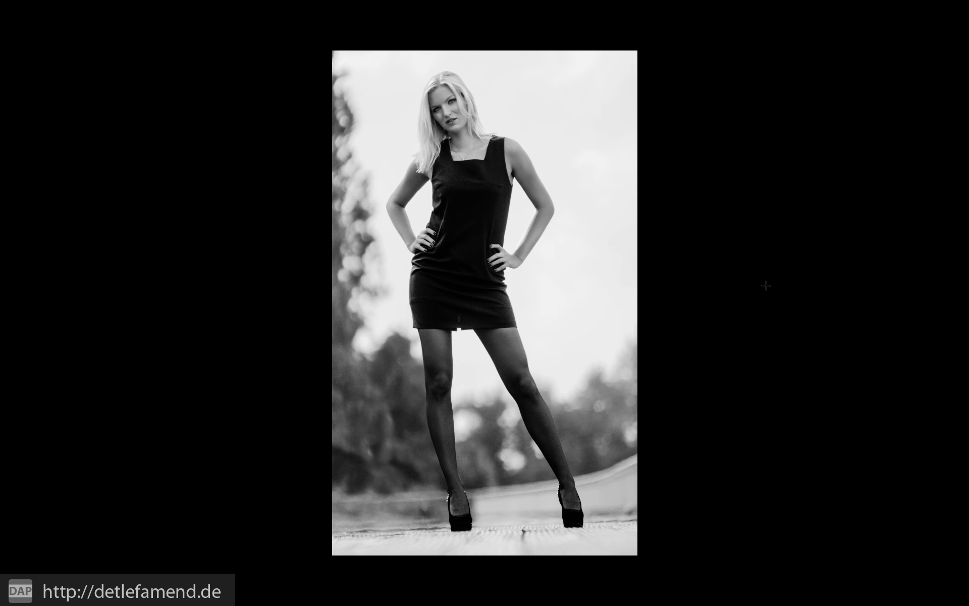
Step: Zoom in on the face and upper body, then leave full screen and switch to Explorer
key("ctrl+plus")
scroll(472, 174, "up", 3)
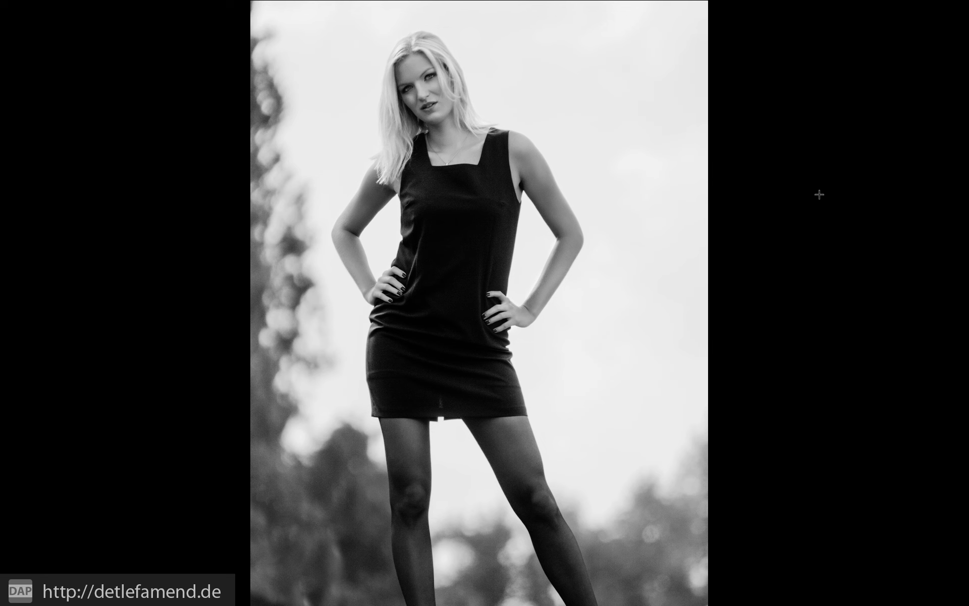
key("f")
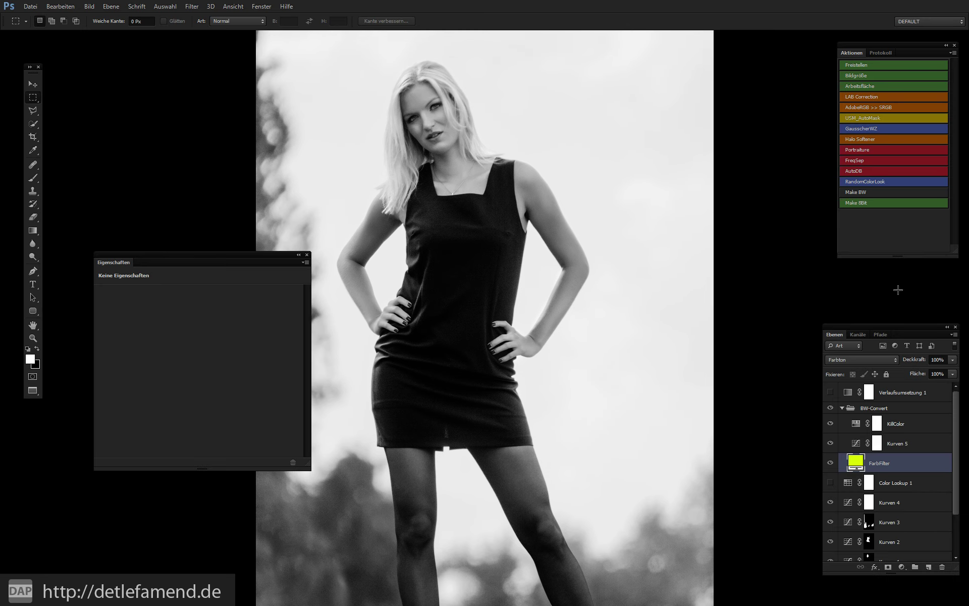
left_click_drag(903, 221, 904, 221)
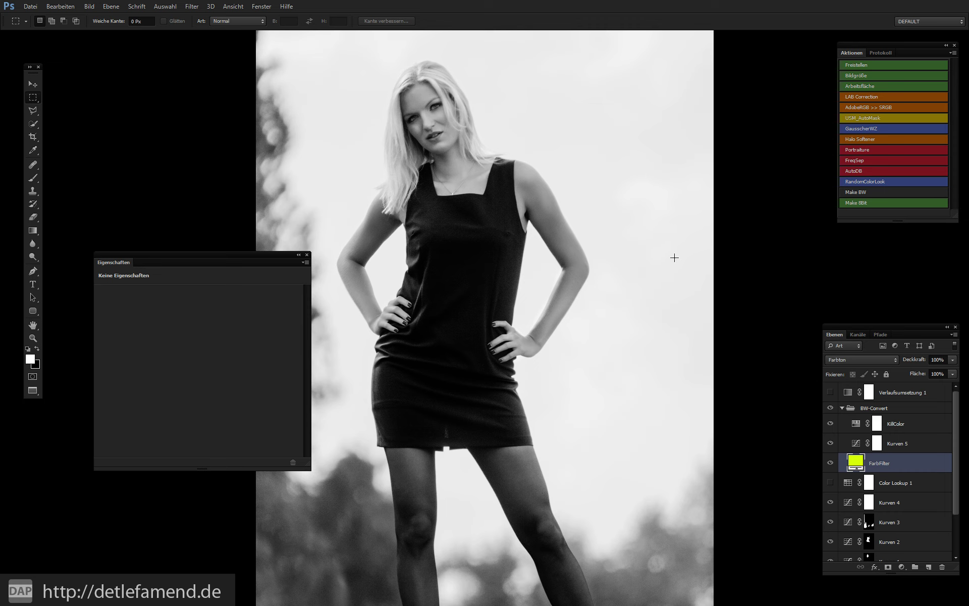
key("alt+Tab")
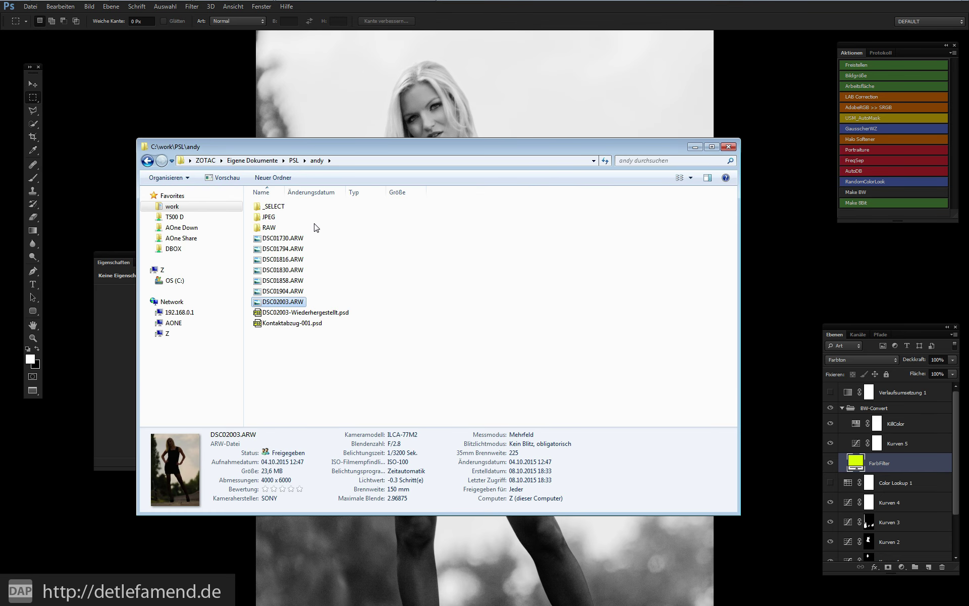
Step: Open banner_15-10-22_fb.jpg from the PSL folder in the image viewer
left_click(292, 161)
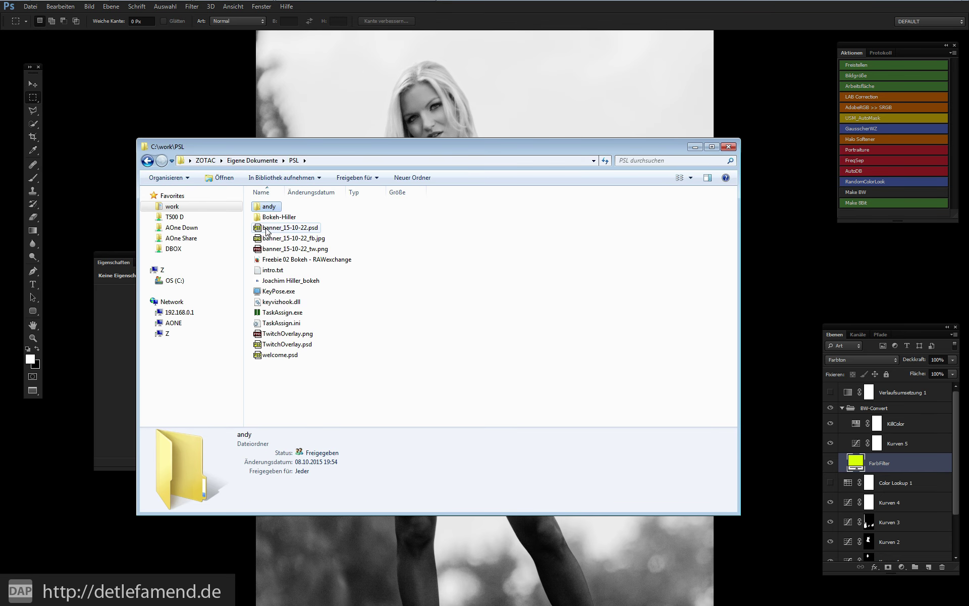
left_click(262, 239)
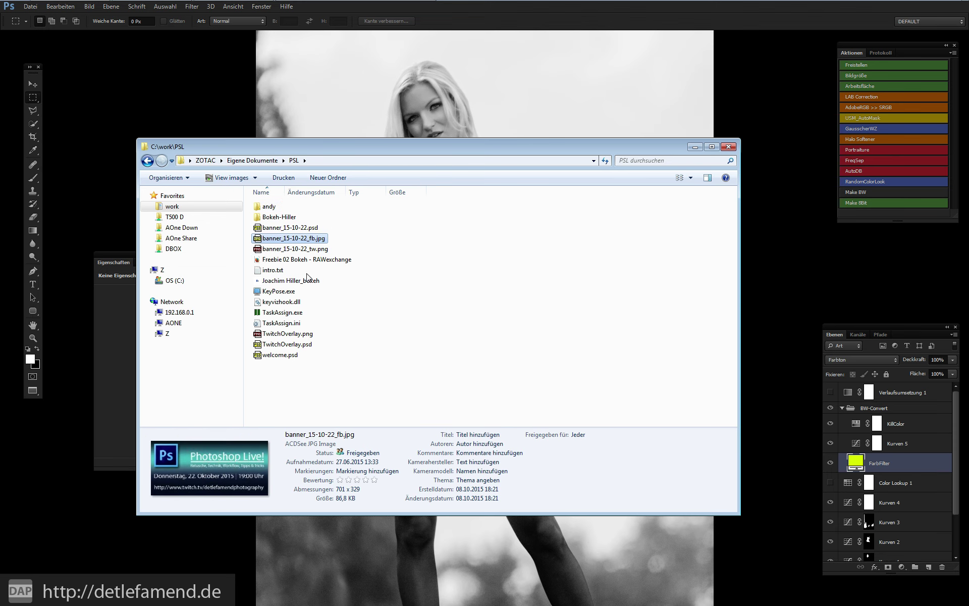
double_click(259, 240)
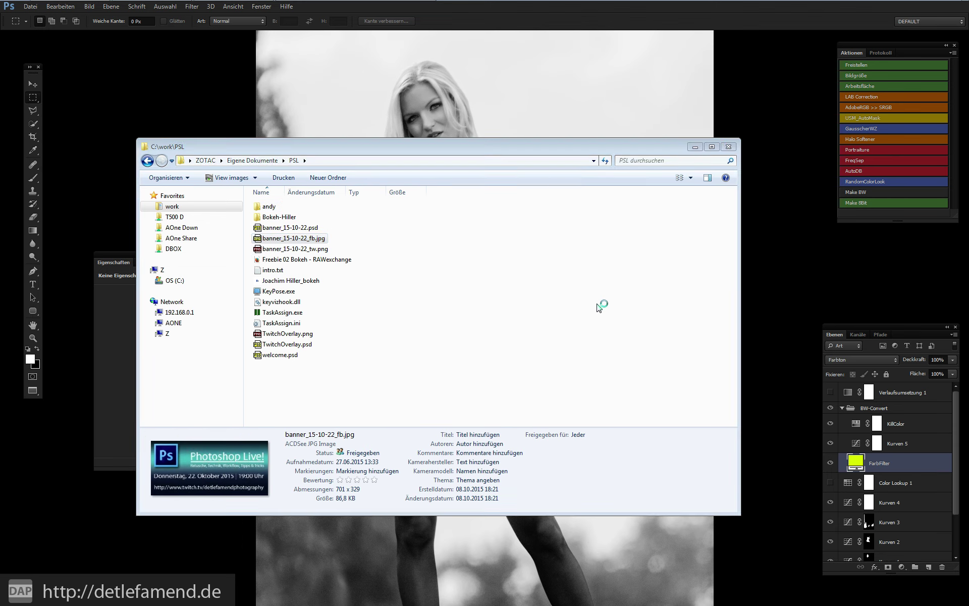
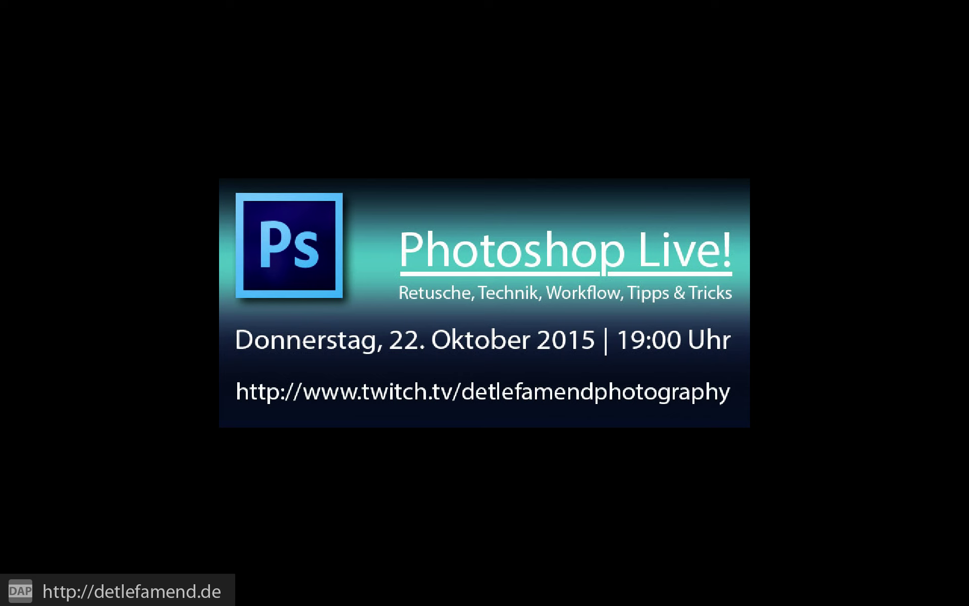
Step: Switch from the promo title card back to Adobe Photoshop CS6 with Alt+Tab
key("alt+Tab")
key("alt+Tab")
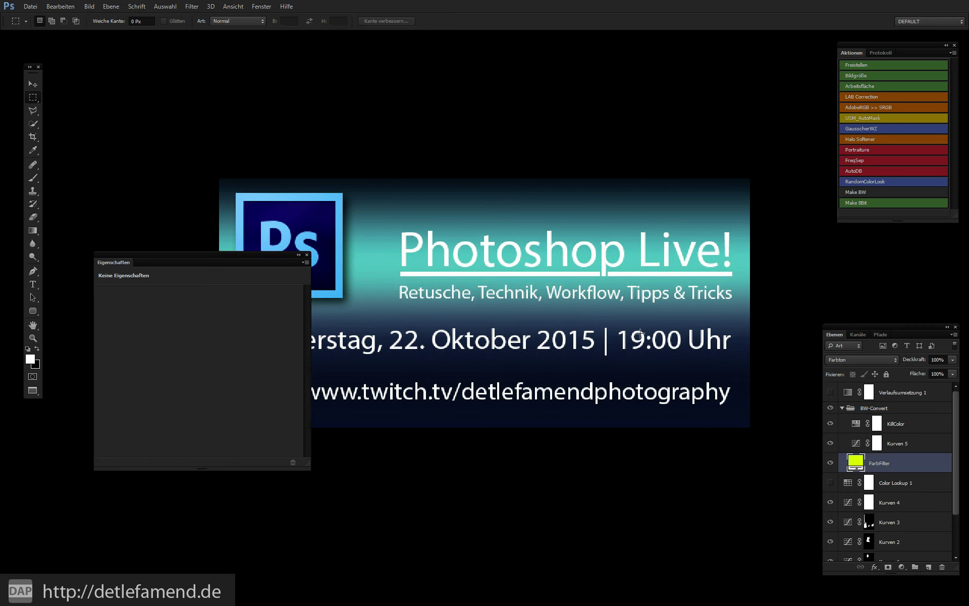